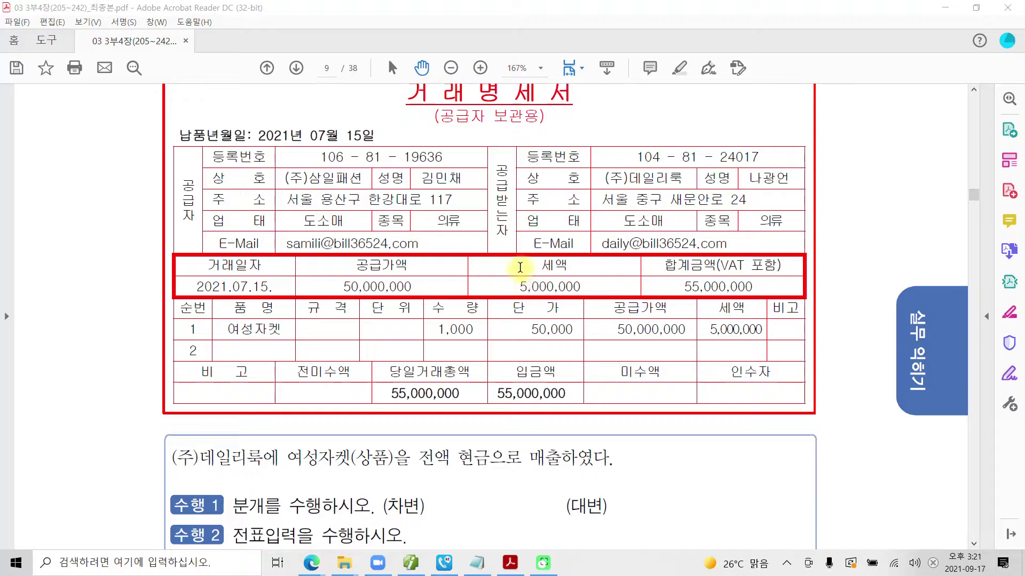
Highlight the buyer's company name (주)데일리룩 in the transaction statement
drag(608, 177, 680, 179)
right_click(679, 180)
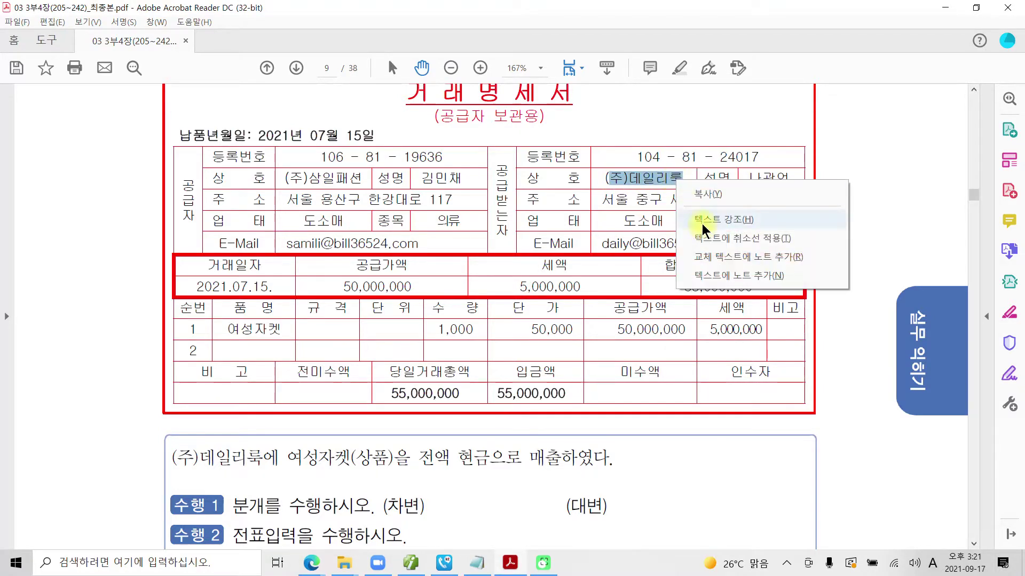
click(702, 231)
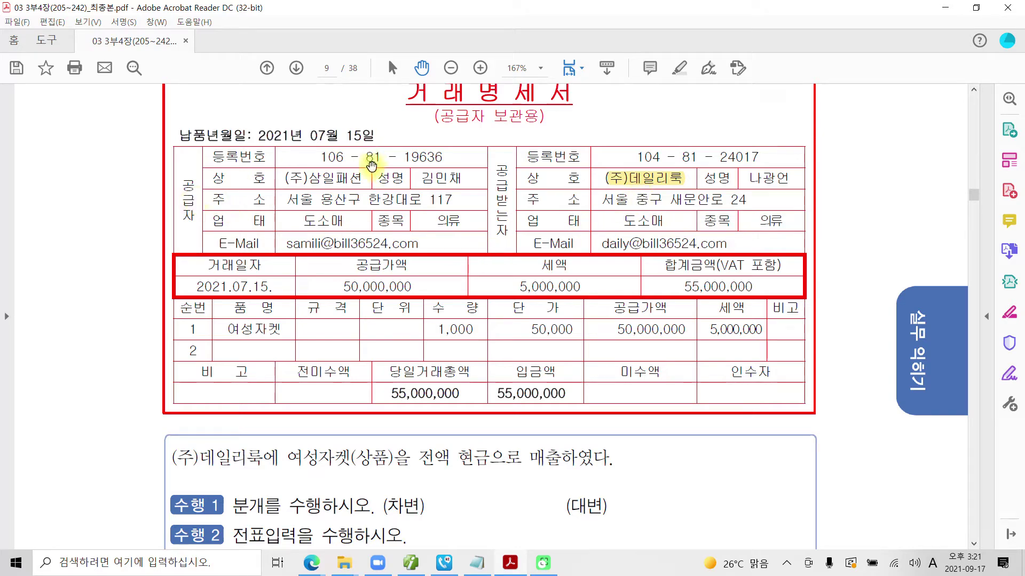
drag(357, 179, 310, 182)
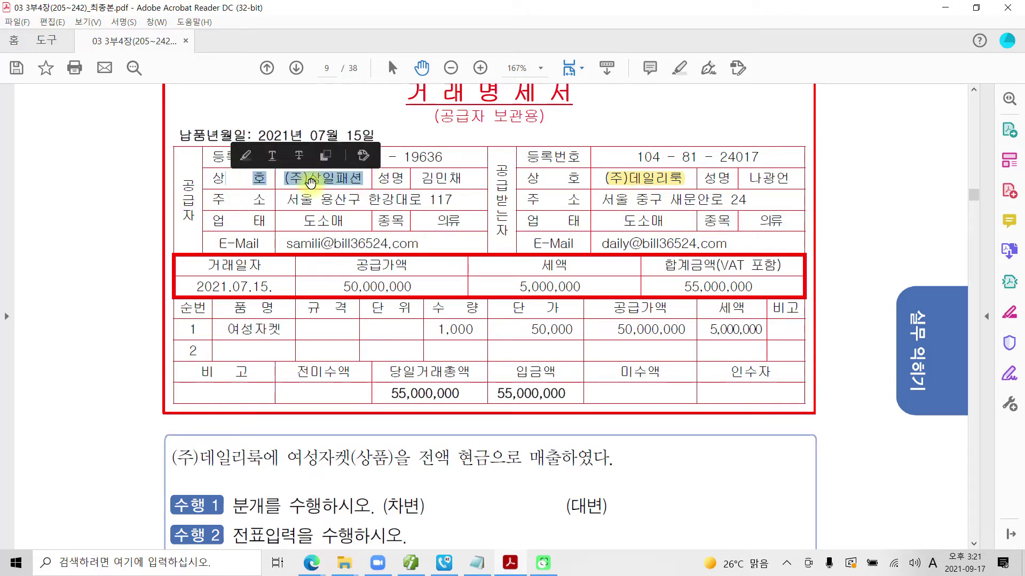
click(310, 183)
Examine the statement's supply value, tax and total, and the journal entry tasks for the (주)데일리룩 cash sale
scroll(333, 250, down, 3)
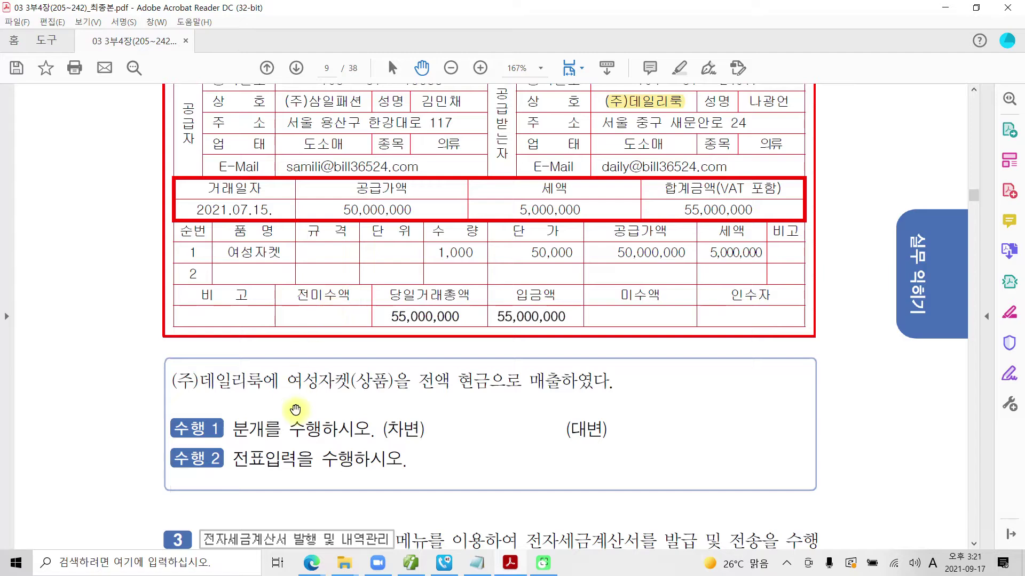
scroll(295, 410, down, 2)
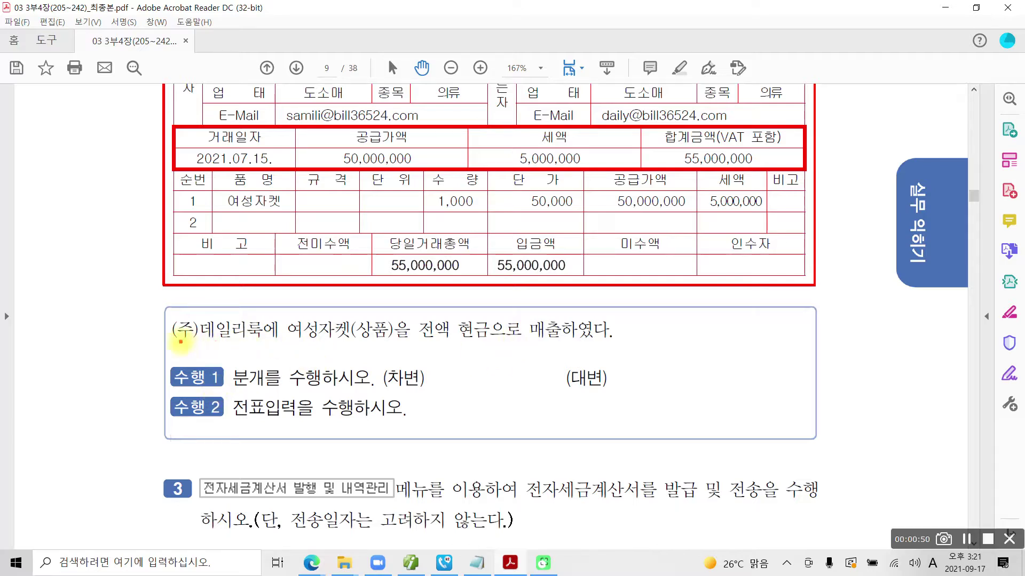
mouse_move(158, 343)
mouse_down()
mouse_move(742, 507)
mouse_move(804, 478)
mouse_up()
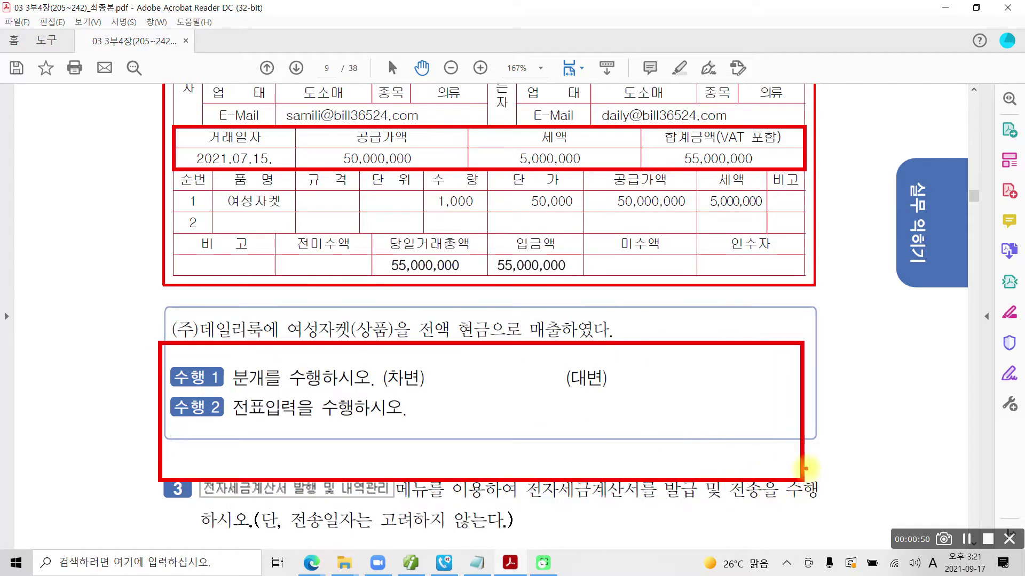
mouse_move(420, 350)
mouse_down()
mouse_move(475, 398)
mouse_move(490, 374)
mouse_move(489, 397)
mouse_move(495, 383)
mouse_move(424, 403)
mouse_move(446, 400)
mouse_move(438, 433)
mouse_move(465, 413)
mouse_move(572, 416)
mouse_up()
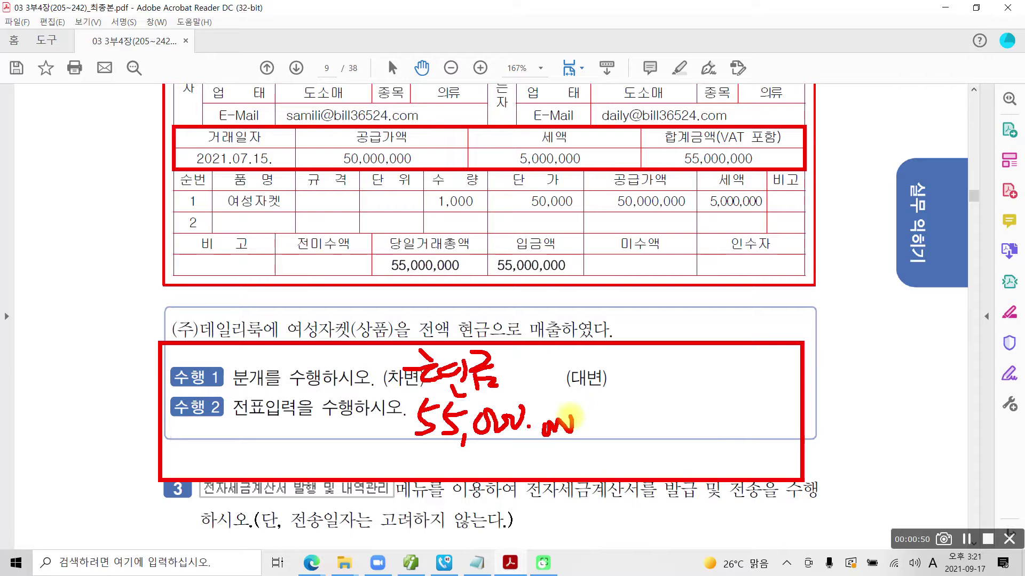
mouse_move(643, 350)
mouse_down()
mouse_move(662, 368)
mouse_move(656, 385)
mouse_move(691, 331)
mouse_move(675, 352)
mouse_move(694, 384)
mouse_move(715, 395)
mouse_move(720, 368)
mouse_move(753, 398)
mouse_move(768, 331)
mouse_move(785, 392)
mouse_up()
mouse_move(838, 345)
mouse_down()
mouse_move(843, 395)
mouse_move(881, 374)
mouse_move(889, 392)
mouse_move(963, 355)
mouse_up()
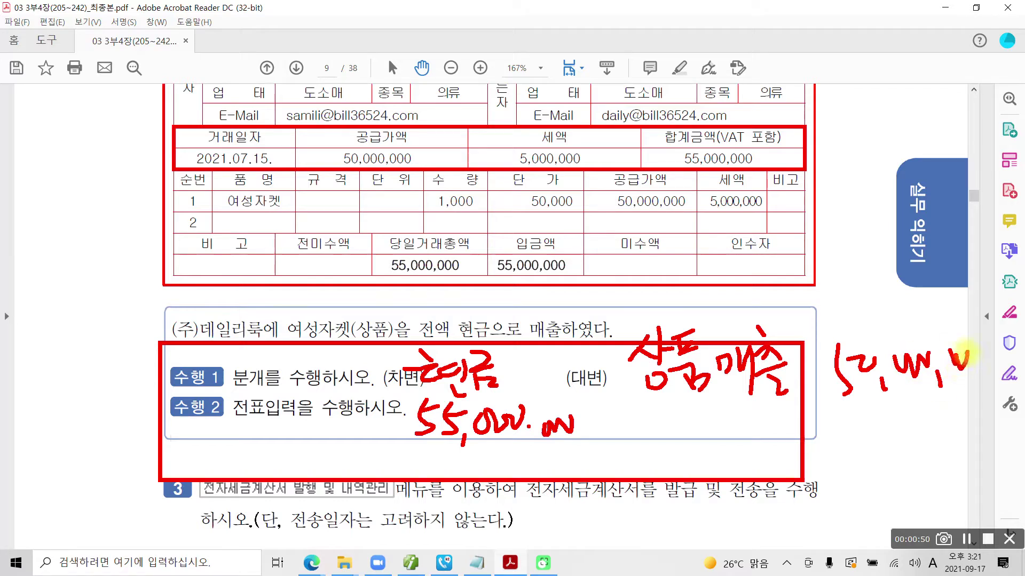
mouse_move(629, 401)
mouse_down()
mouse_move(641, 430)
mouse_move(648, 418)
mouse_move(644, 450)
mouse_move(678, 425)
mouse_move(694, 443)
mouse_move(716, 435)
mouse_move(729, 448)
mouse_move(744, 425)
mouse_move(793, 435)
mouse_move(817, 421)
mouse_move(803, 469)
mouse_move(849, 427)
mouse_move(836, 454)
mouse_move(876, 443)
mouse_move(902, 459)
mouse_move(919, 439)
mouse_move(947, 443)
mouse_move(956, 456)
mouse_move(982, 435)
mouse_up()
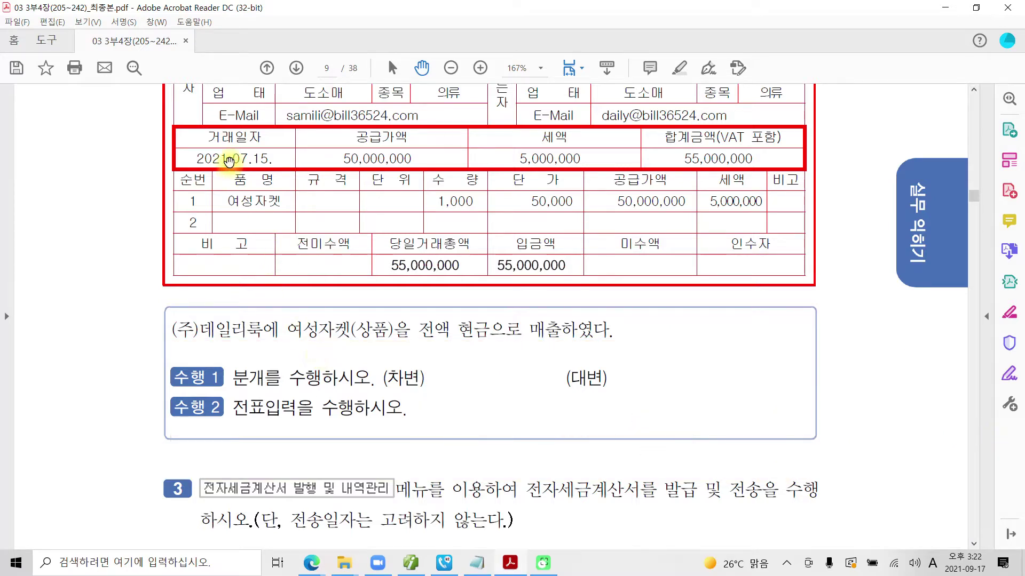
Switch to the accounting program and bring up day 15 of month 07 in 매입매출전표입력
click(411, 563)
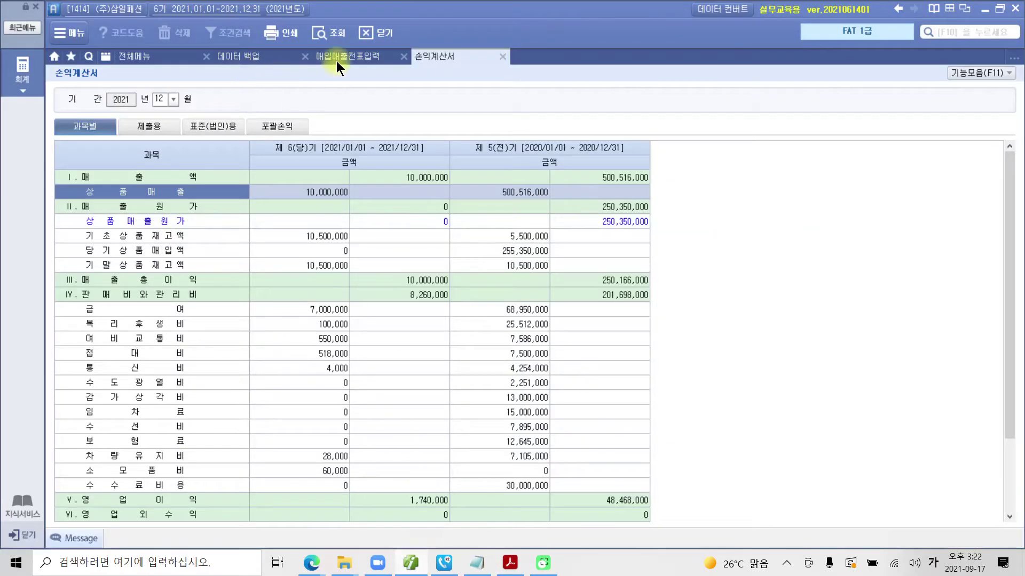
click(337, 57)
key(BackSpace)
key(BackSpace)
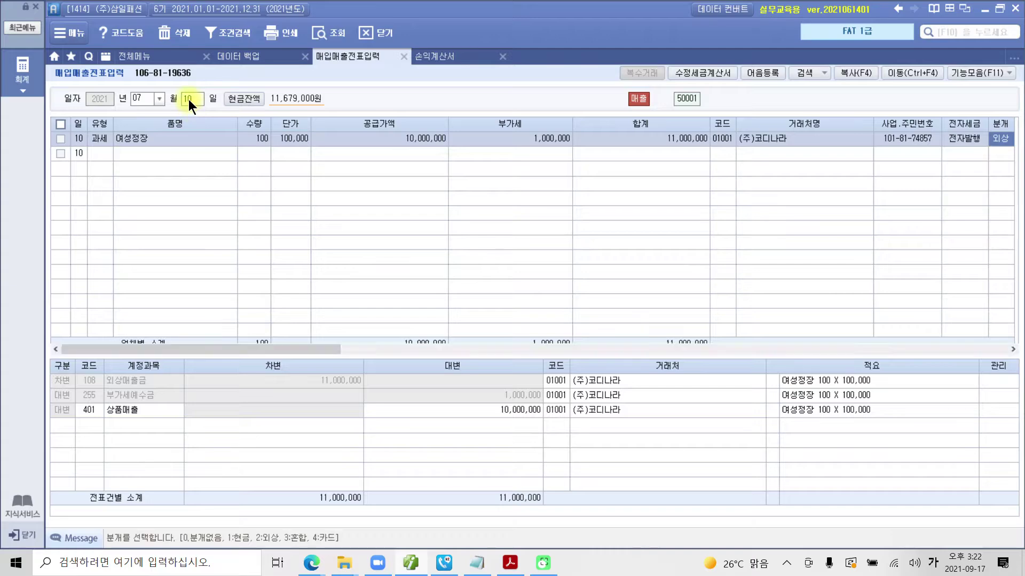
text(15)
key(Return)
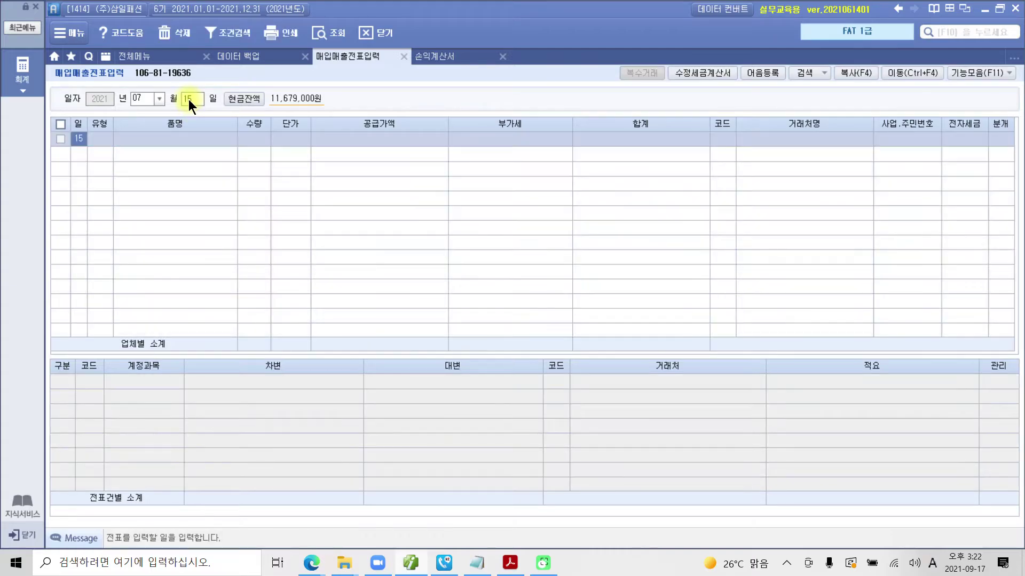
Set the transaction type of the new slip line to 11 과세 for a taxable sale
key(Return)
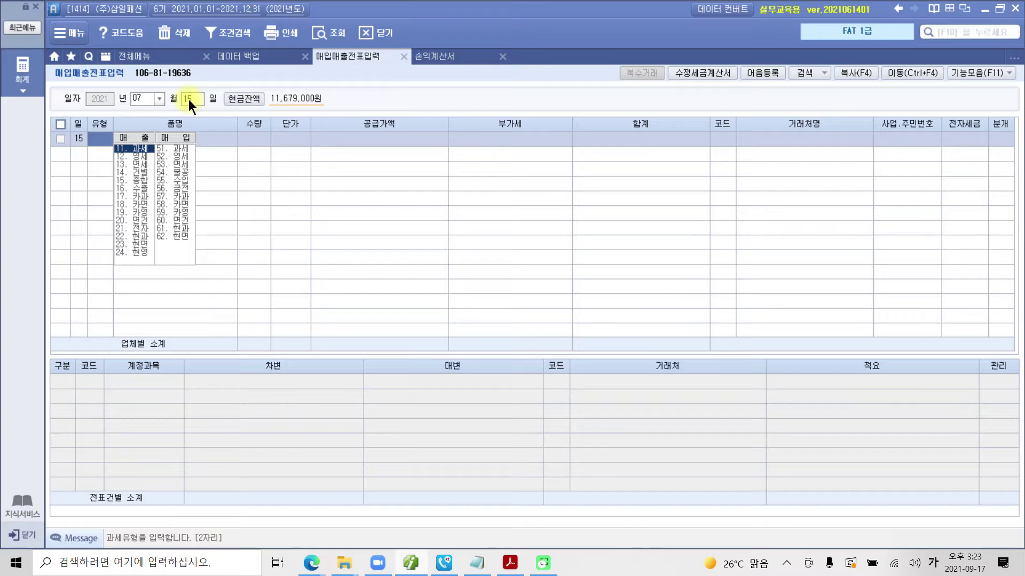
text(11)
key(Return)
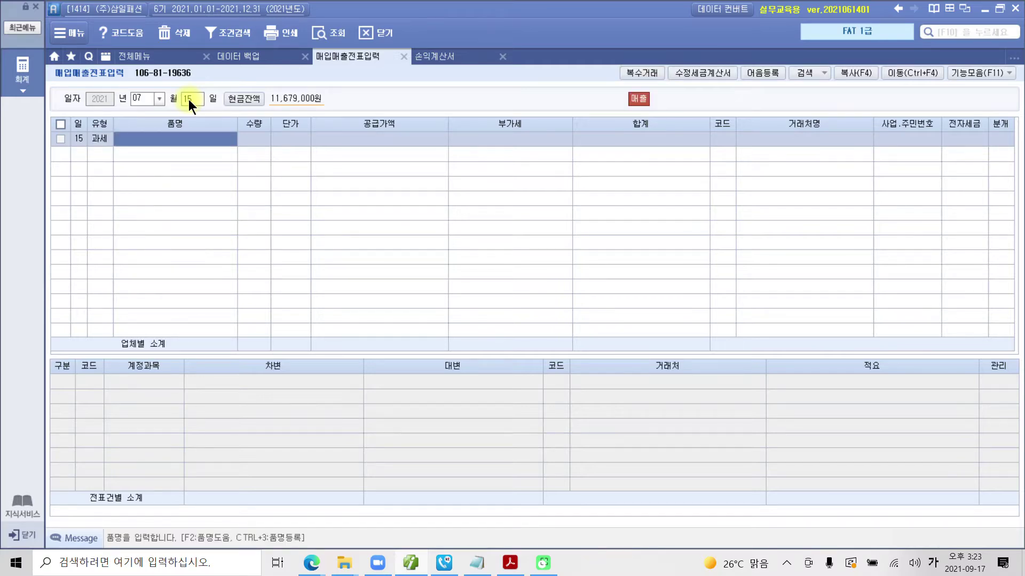
mouse_move(655, 112)
mouse_down()
mouse_move(640, 61)
mouse_move(667, 127)
mouse_up()
mouse_move(110, 159)
mouse_down()
mouse_move(101, 163)
mouse_move(121, 160)
mouse_up()
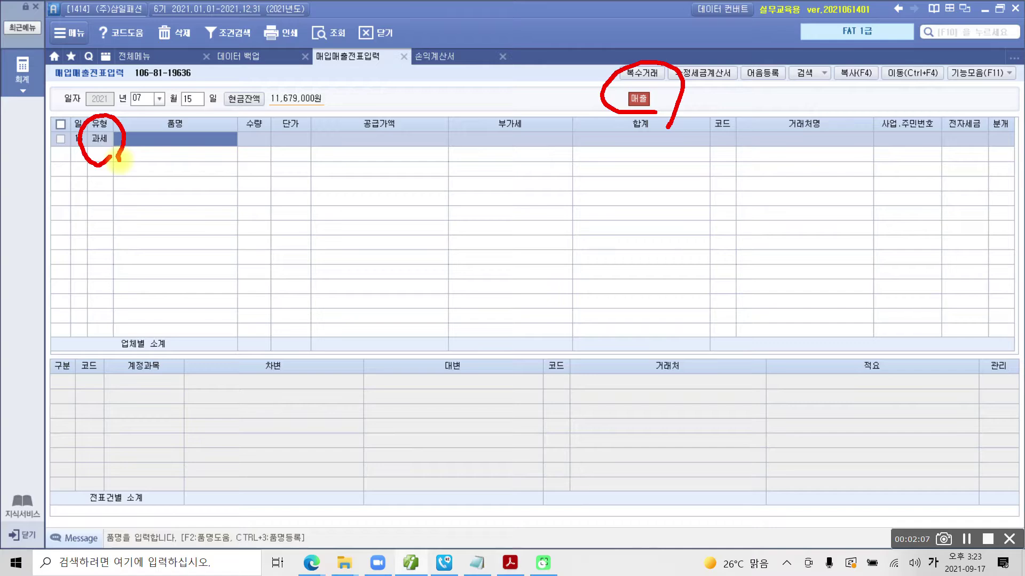
drag(668, 127, 666, 112)
key(Escape)
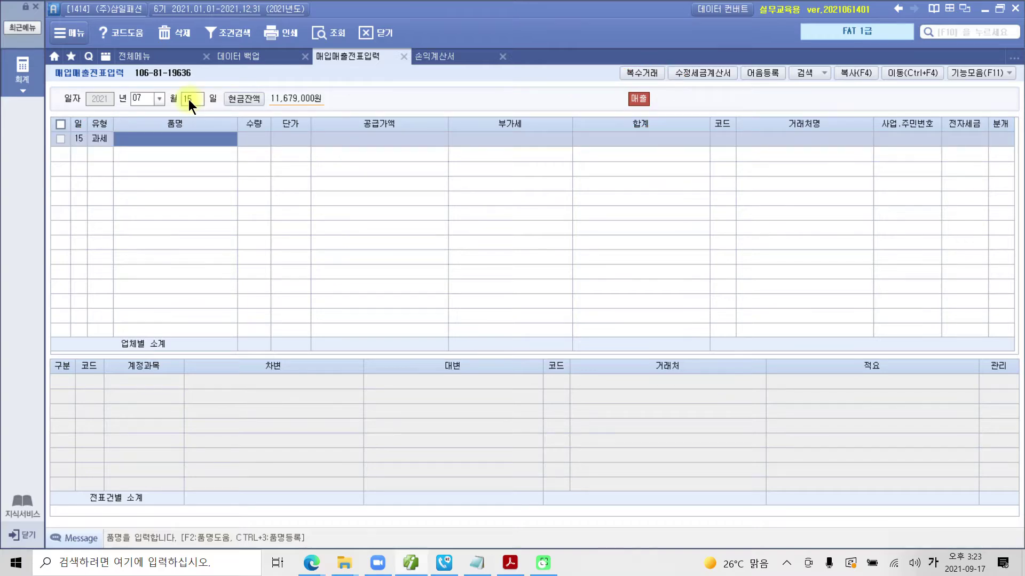
Enter 여성자켓 as the item name of the sales line
text(여성자켓)
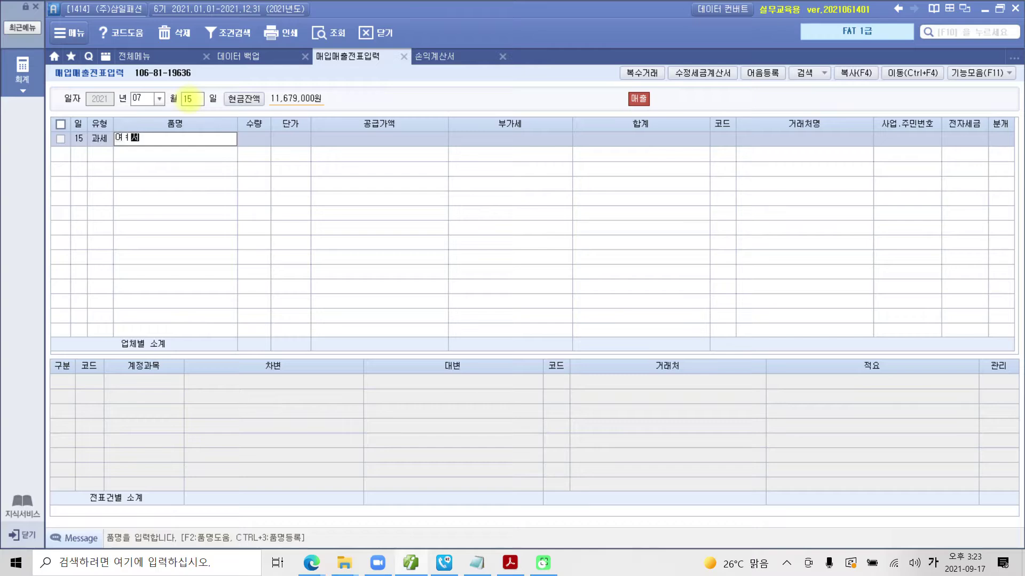
key(BackSpace)
key(BackSpace)
key(BackSpace)
key(BackSpace)
key(BackSpace)
text(서사)
key(BackSpace)
key(BackSpace)
text(성자켓)
key(Return)
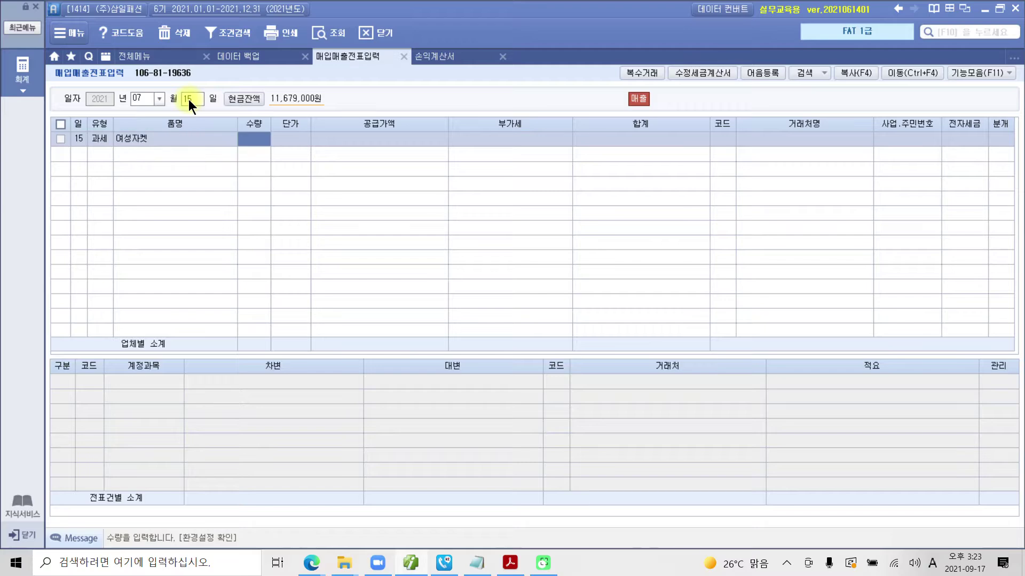
Enter quantity 1,000 and unit price 50,000 for 여성자켓, accepting the calculated supply value and VAT
text(1000)
key(Return)
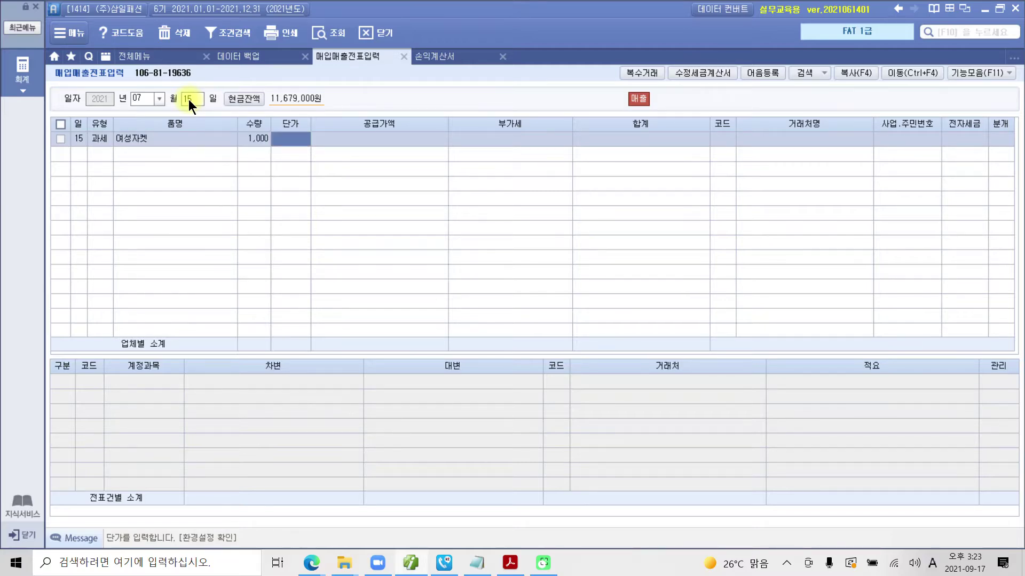
text(500000)
key(Return)
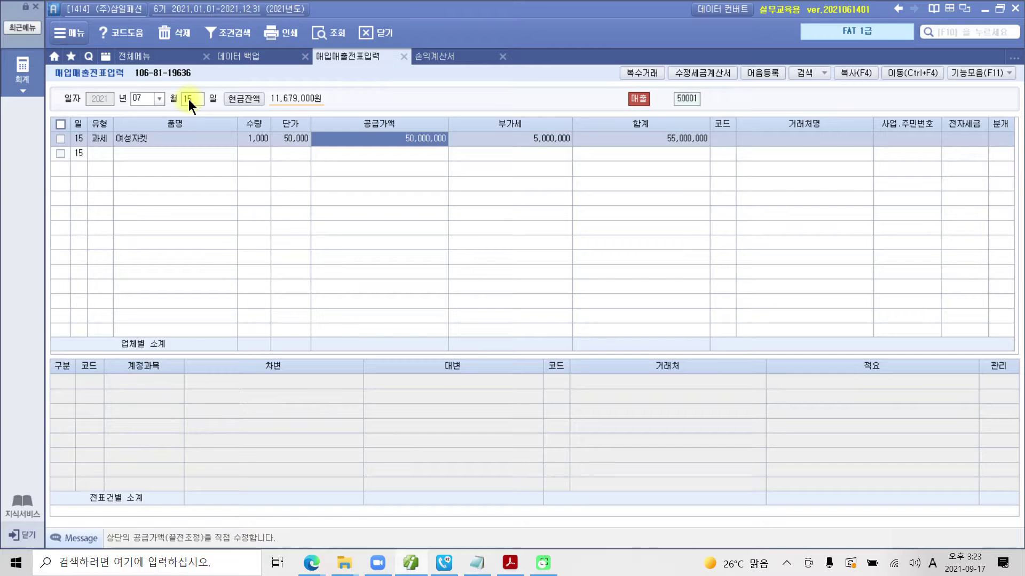
key(Return)
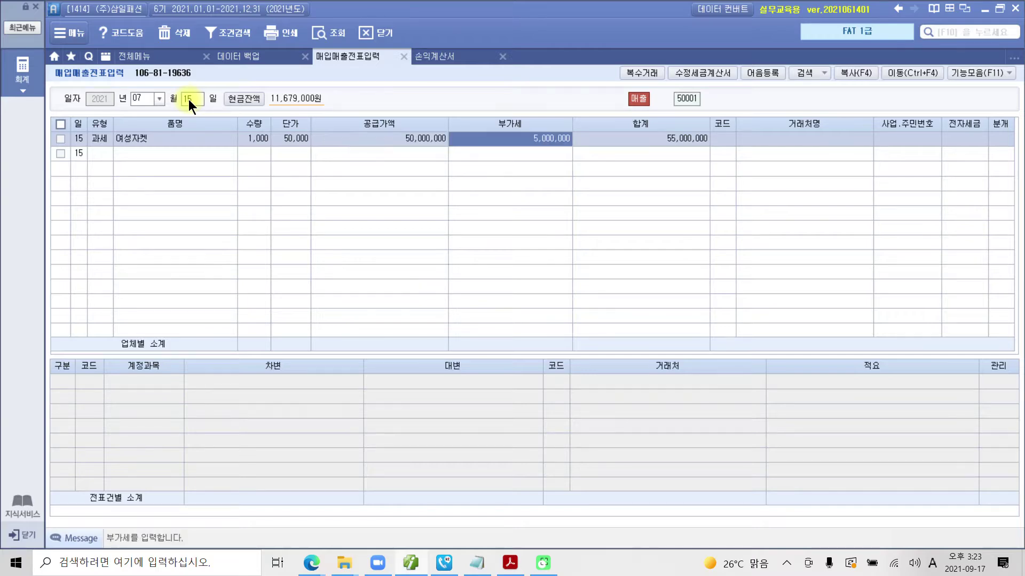
key(Return)
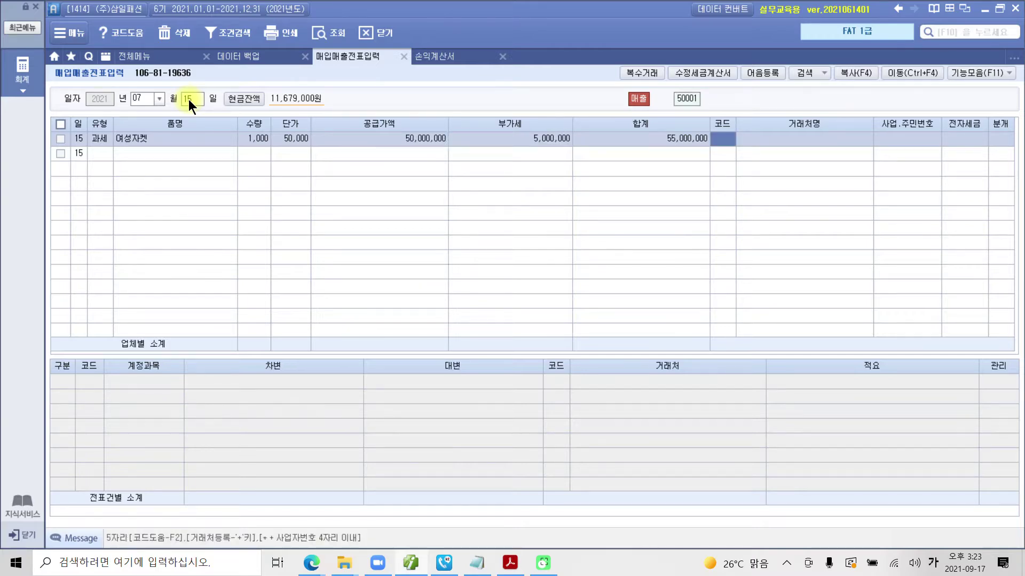
Assign (주)데일리룩 (code 01002) as the customer, leave 전자세금 blank and set the journal type to 1 현금
text(데일)
key(Return)
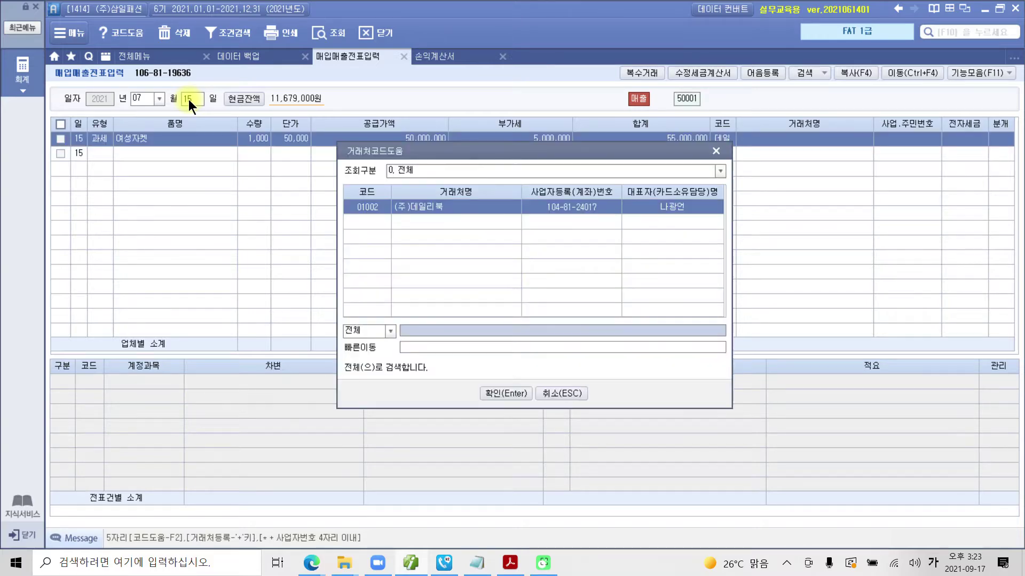
key(Return)
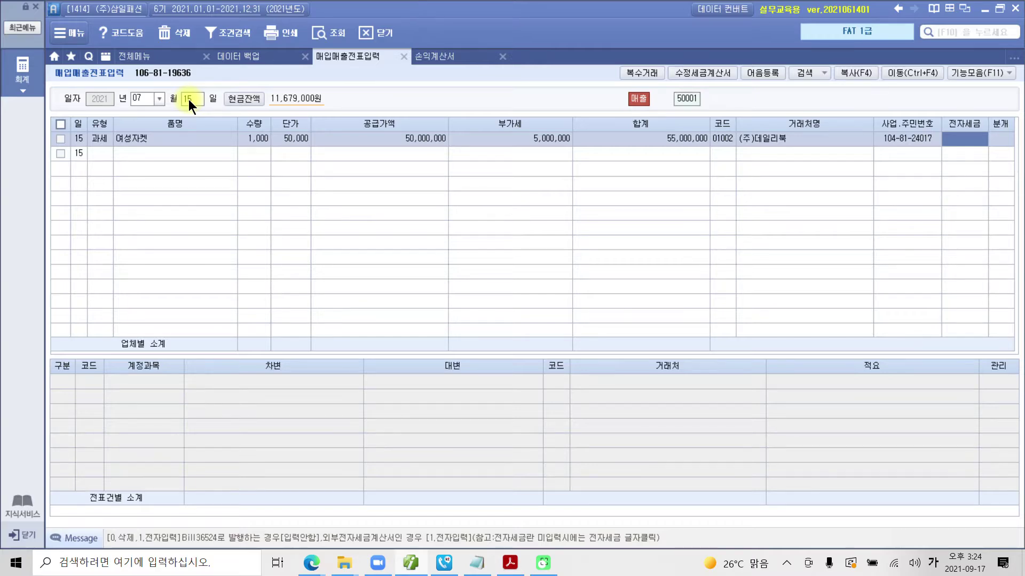
key(Return)
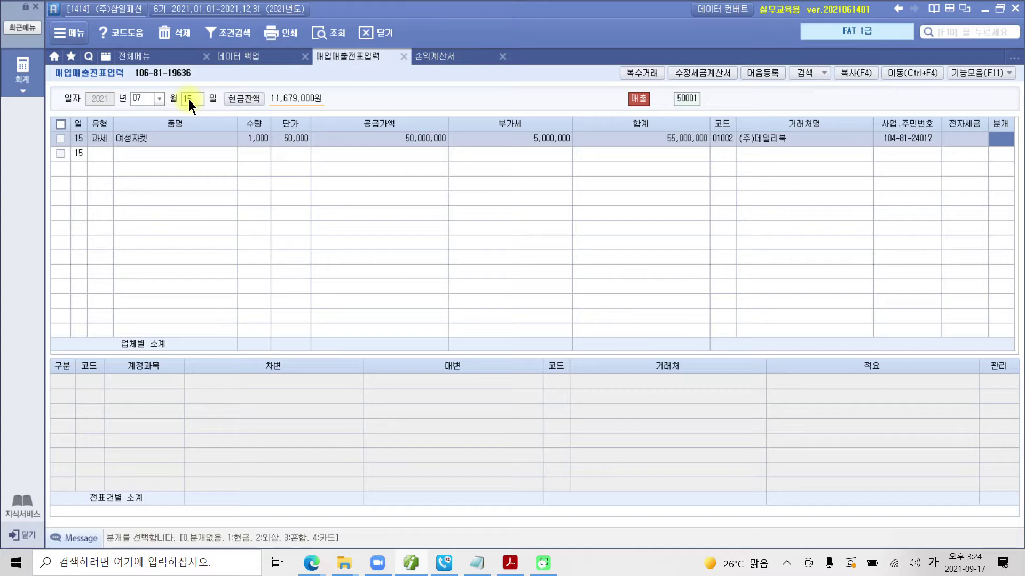
text(1)
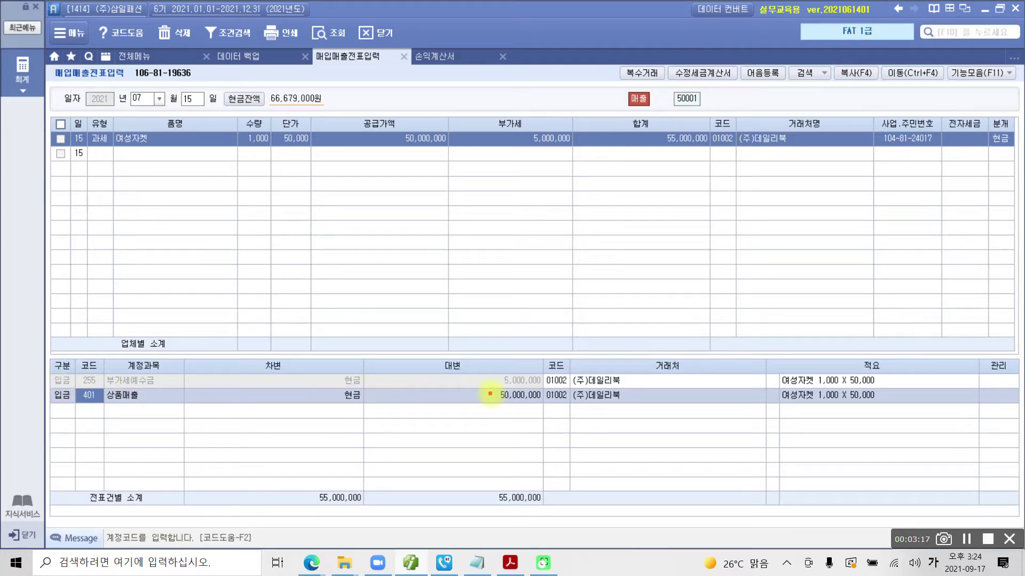
drag(494, 392, 543, 392)
drag(332, 384, 365, 388)
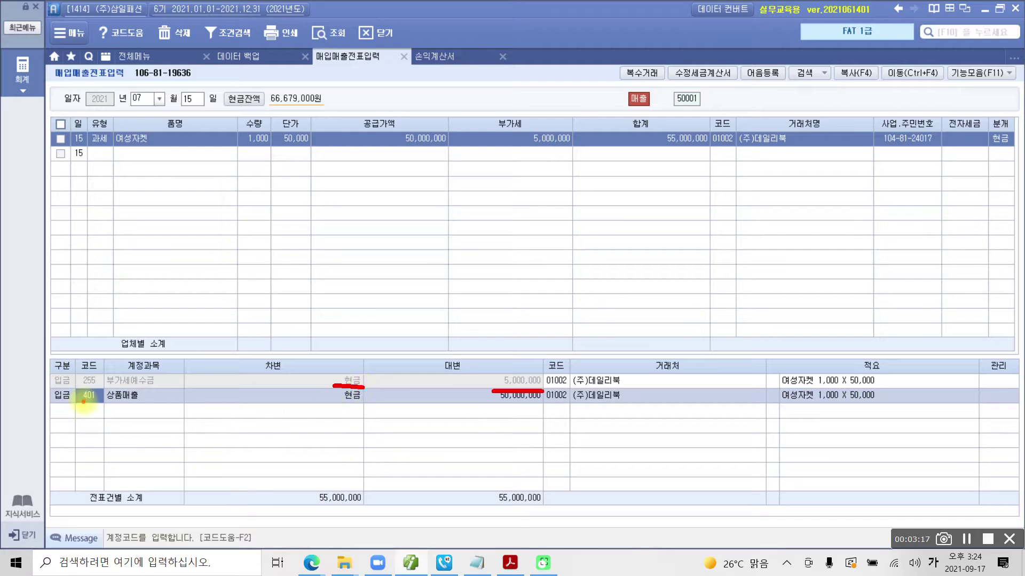
drag(490, 403, 551, 404)
drag(331, 403, 381, 405)
drag(396, 521, 380, 514)
drag(466, 482, 553, 511)
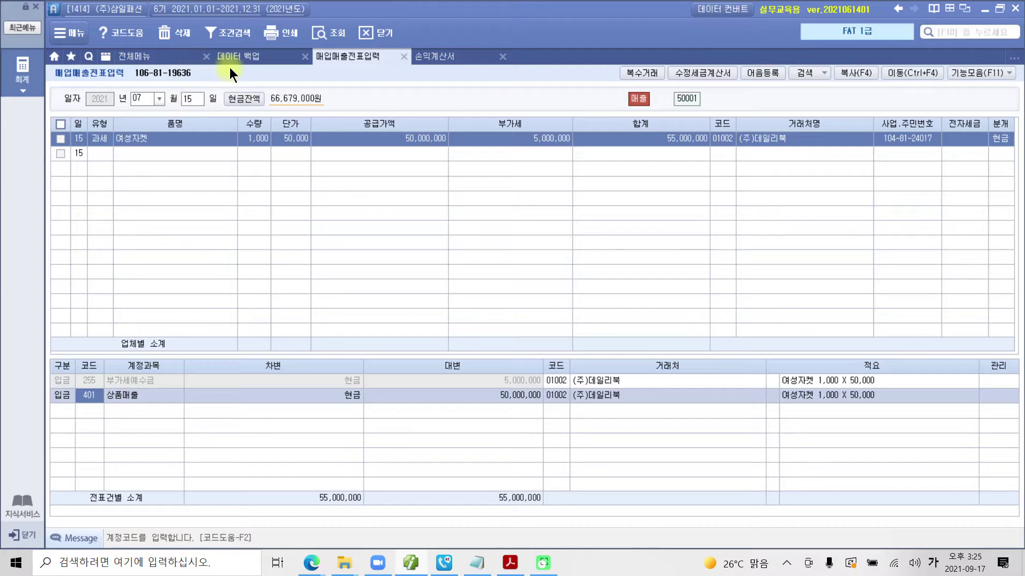
Open 전자세금계산서 발행 및 내역관리 from the list of all program functions
click(136, 59)
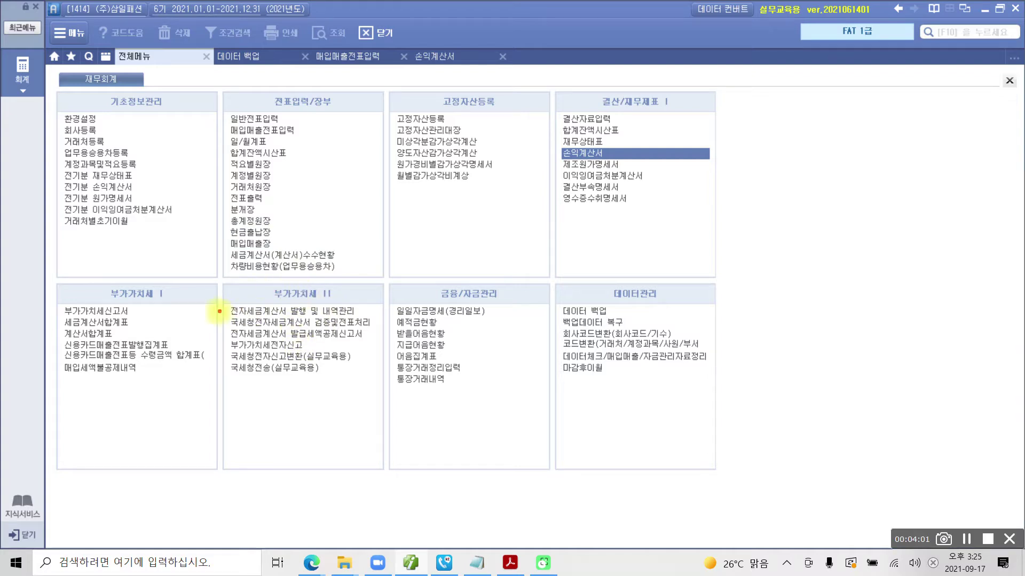
drag(217, 300, 377, 324)
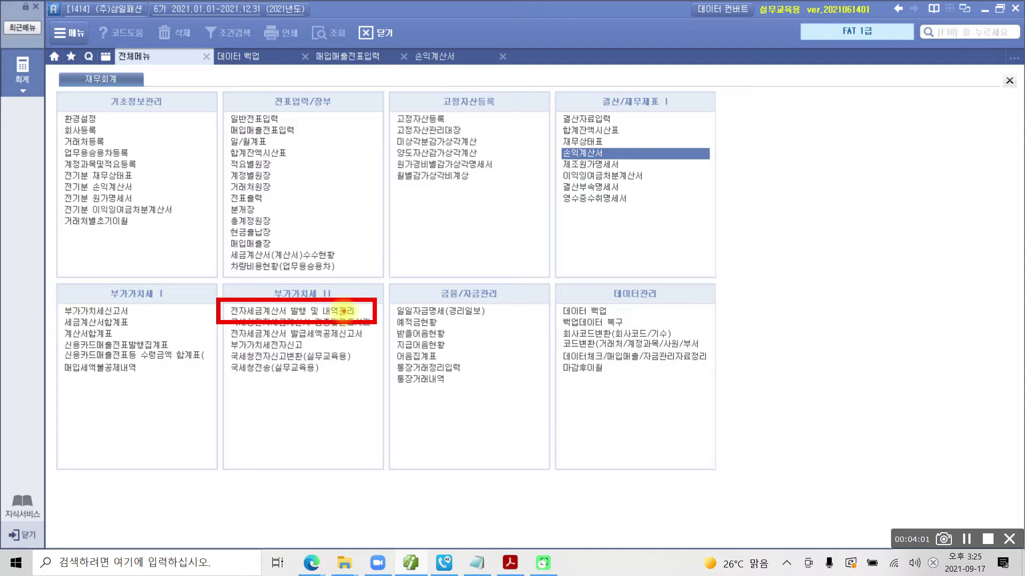
key(Escape)
click(337, 312)
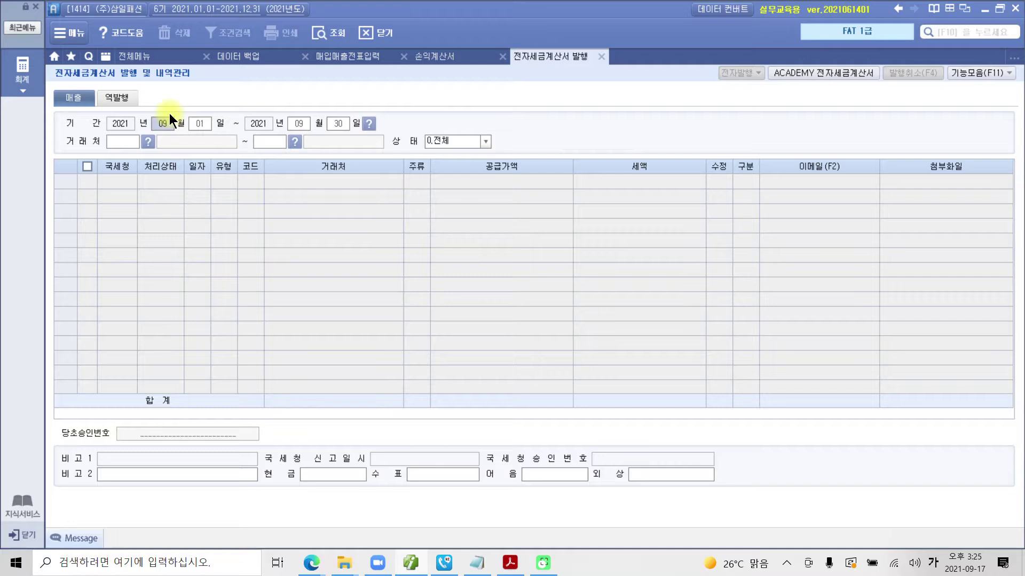
Retrieve the sales invoices for all customers for the period from 07-15 to 07-15
text(07)
key(Return)
text(150715)
key(Return)
key(Return)
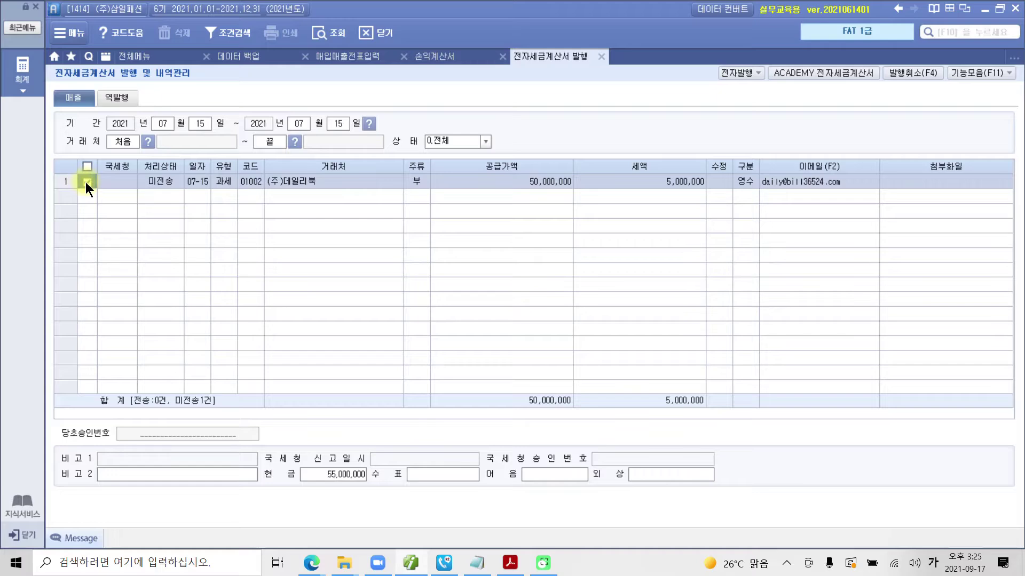
Issue the electronic tax invoice for the selected (주)데일리룩 sale, logging in with the prefilled credentials
click(733, 74)
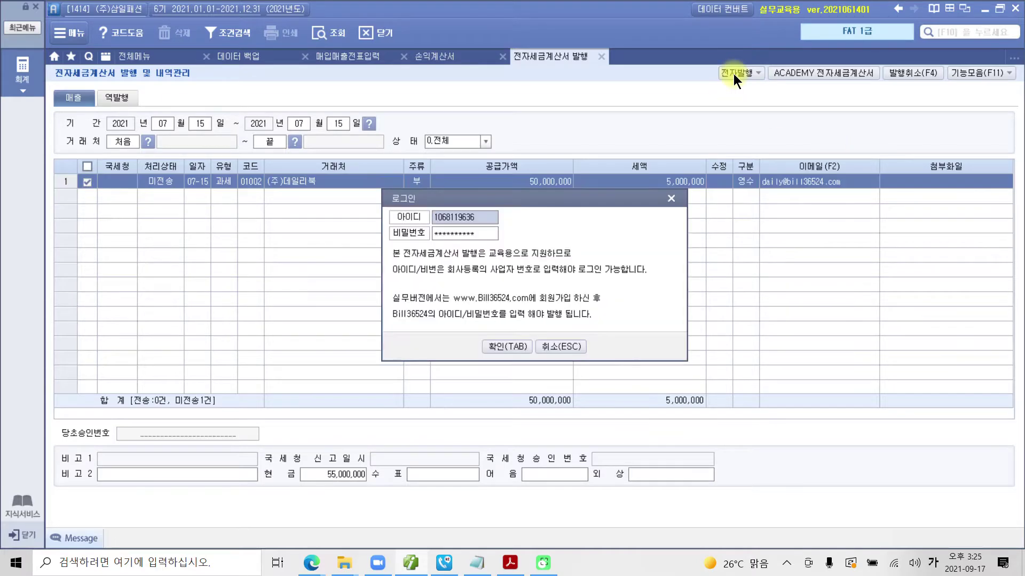
click(506, 346)
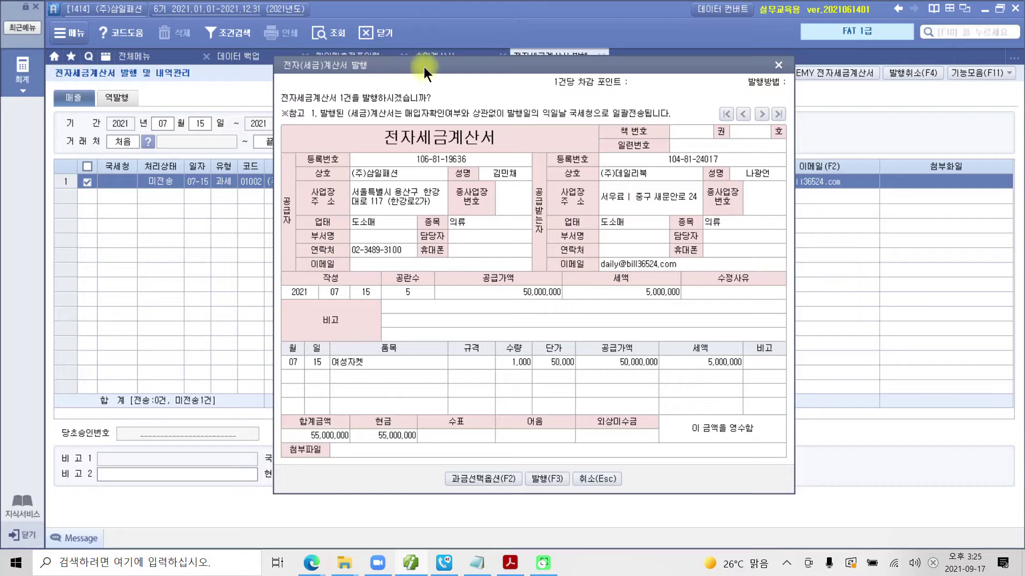
click(543, 478)
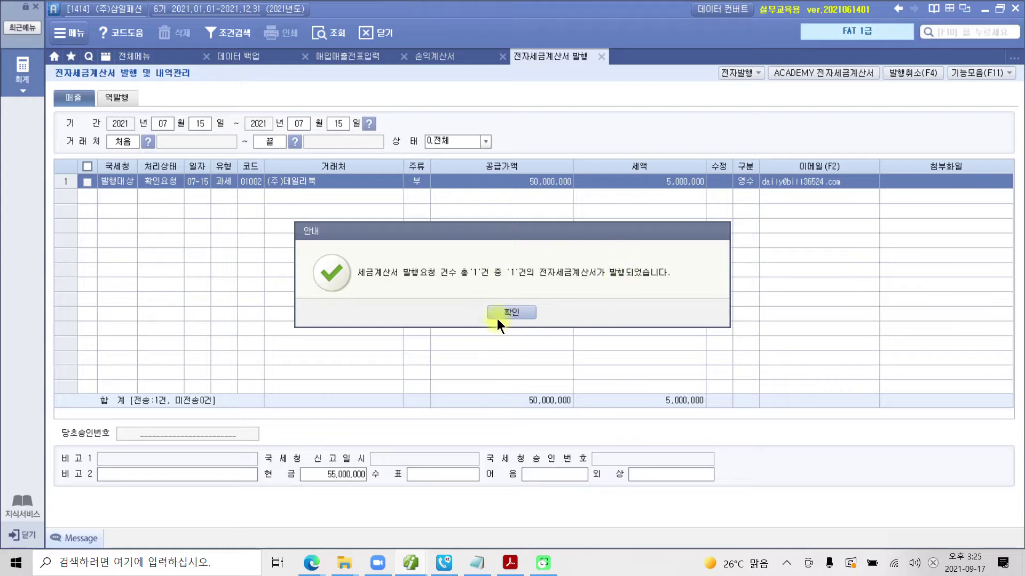
Acknowledge the issue notice, open ACADEMY 전자세금계산서 and log in to Bill36524 with the prefilled credentials
click(511, 313)
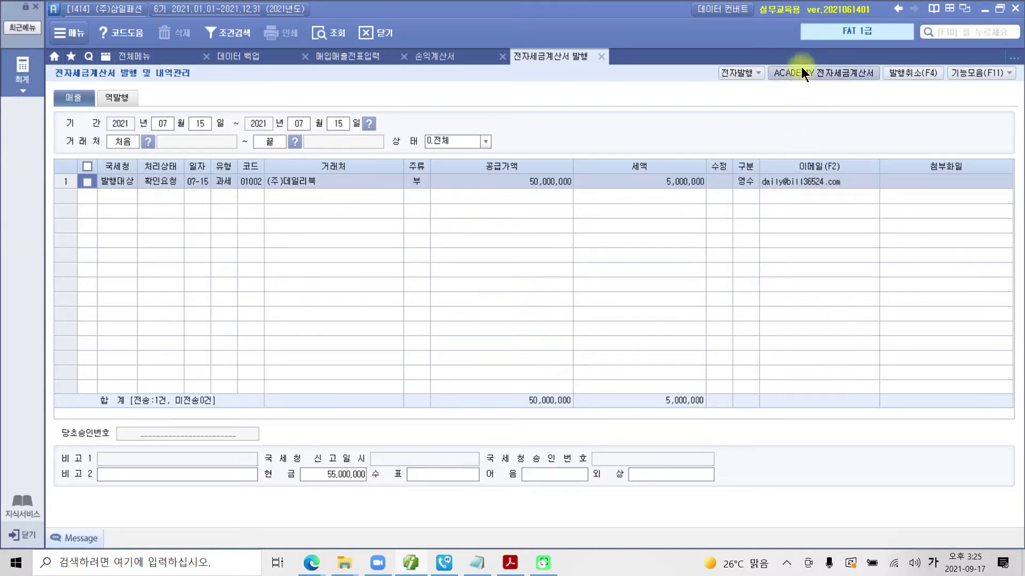
click(838, 72)
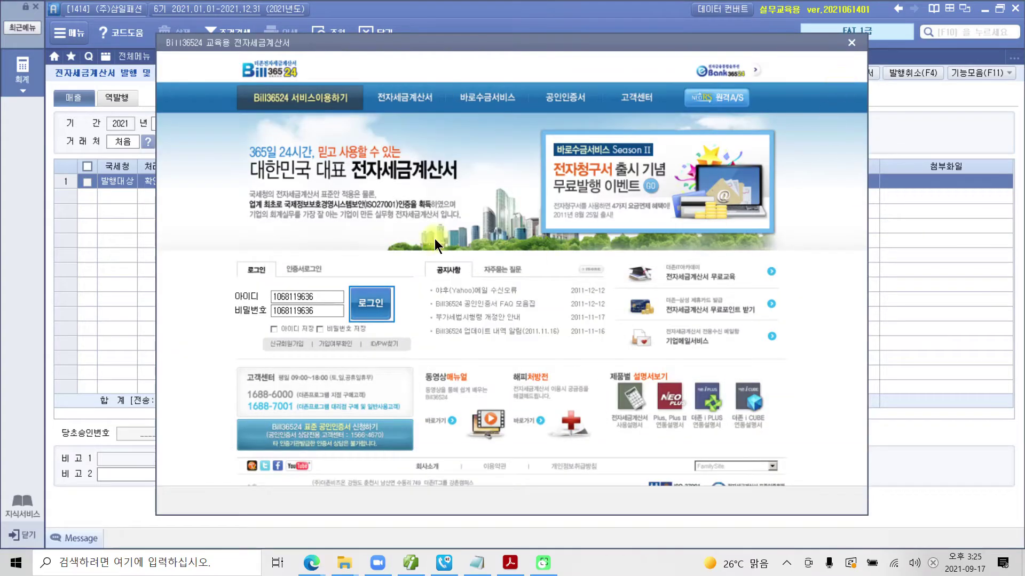
click(372, 302)
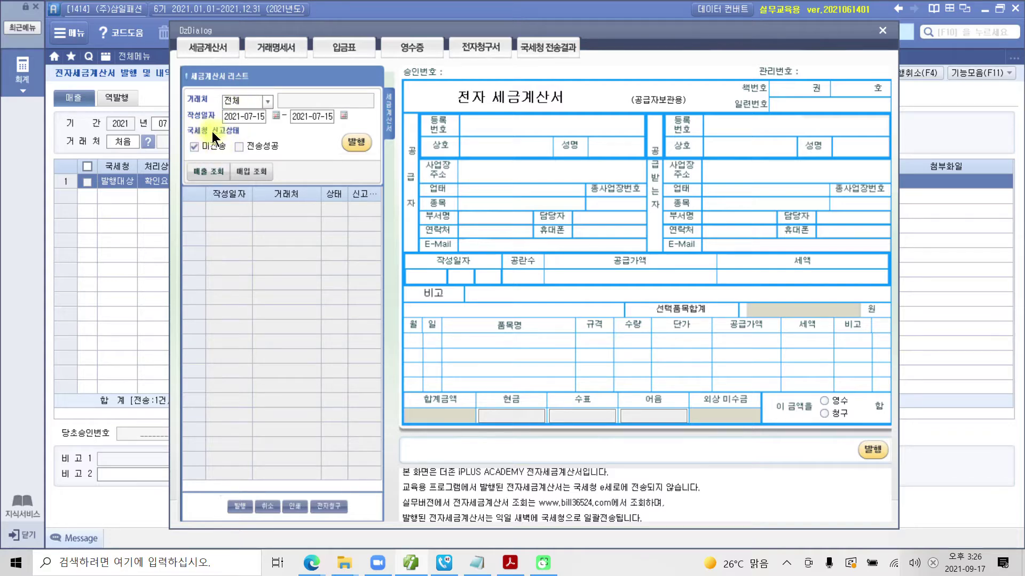
Retrieve the unsent sales invoices for 2021-07-15, issue the (주)데일리룩 invoice and close the invoice window
click(208, 172)
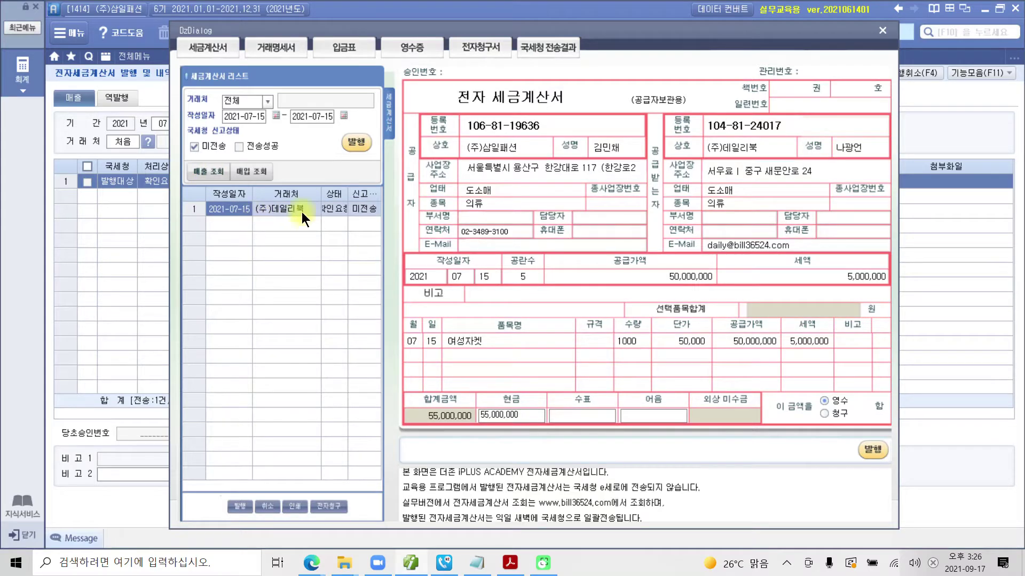
click(357, 143)
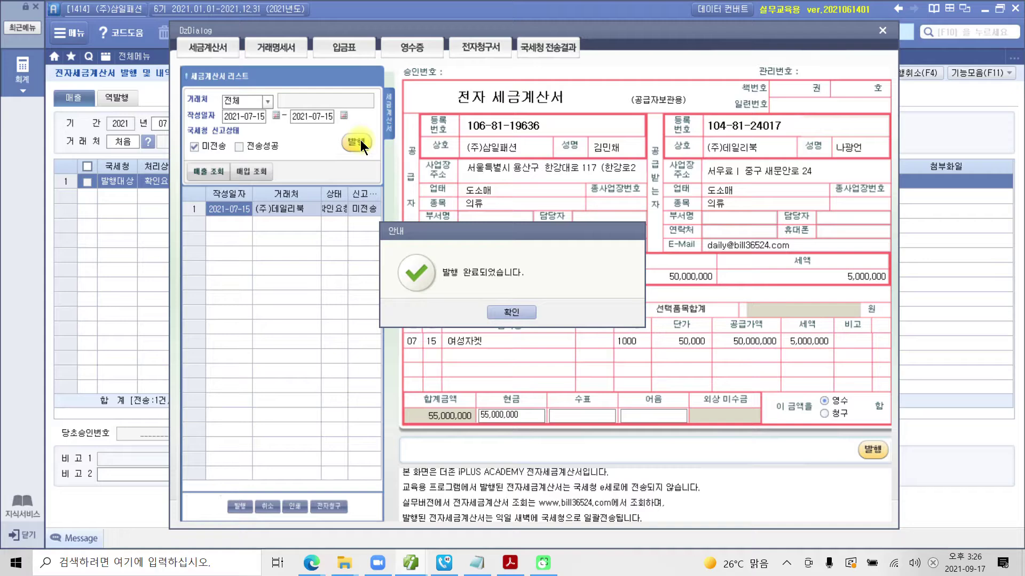
click(502, 312)
click(506, 312)
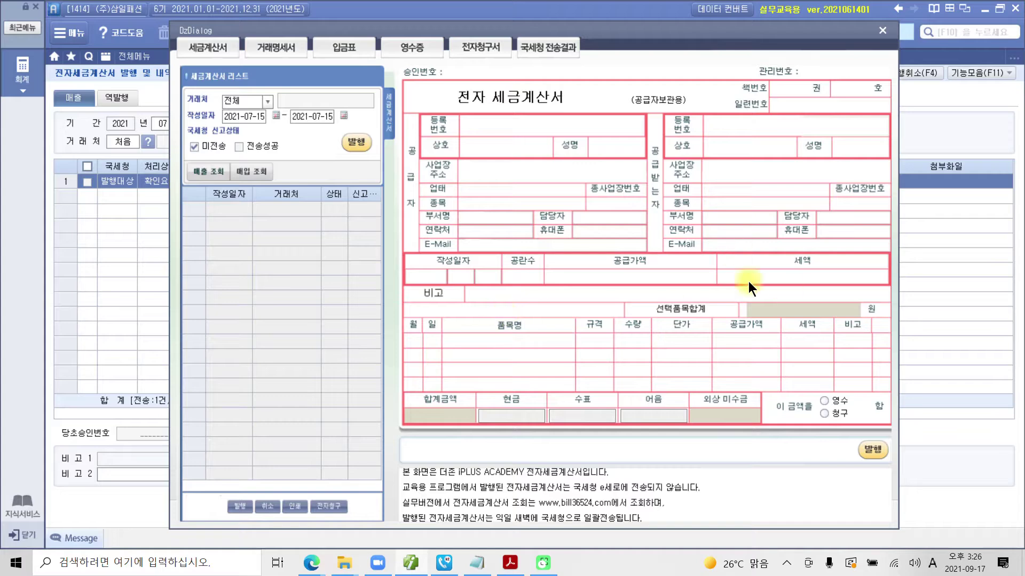
click(881, 31)
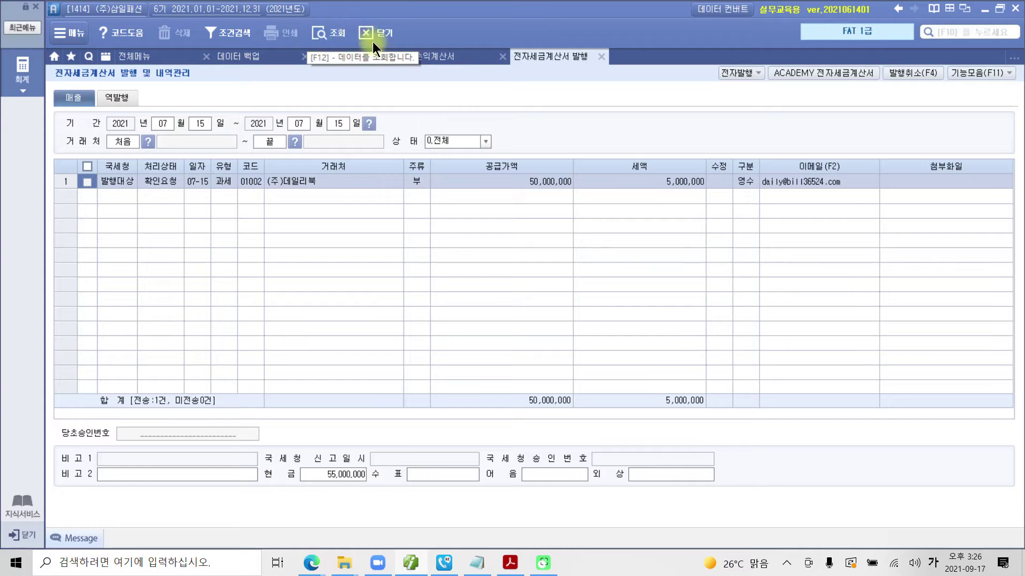
Close the invoice management and 손익계산서 screens, reload the 07-15 slip in 매입매출전표입력 and check its 전자세금 field
click(601, 56)
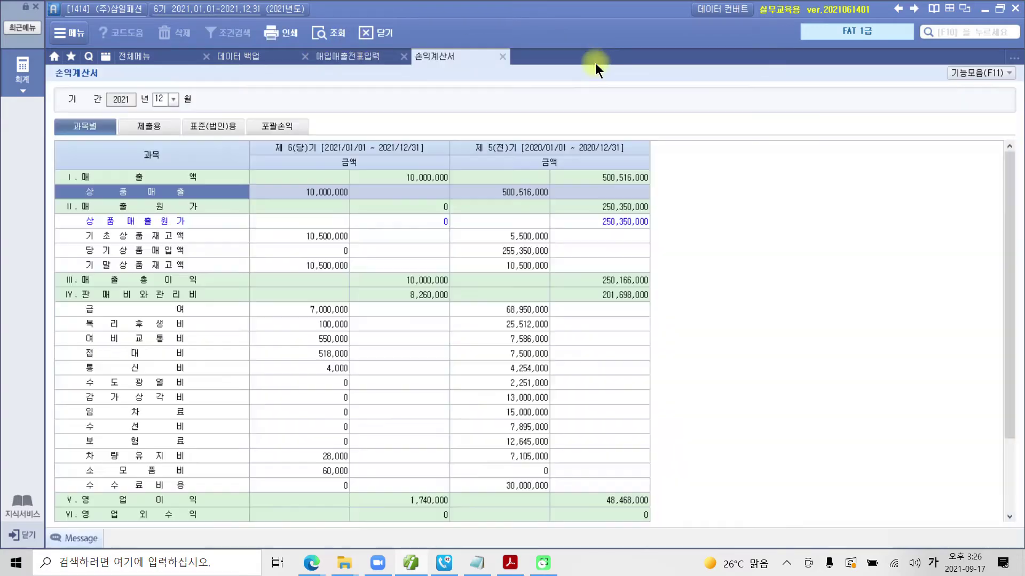
click(502, 56)
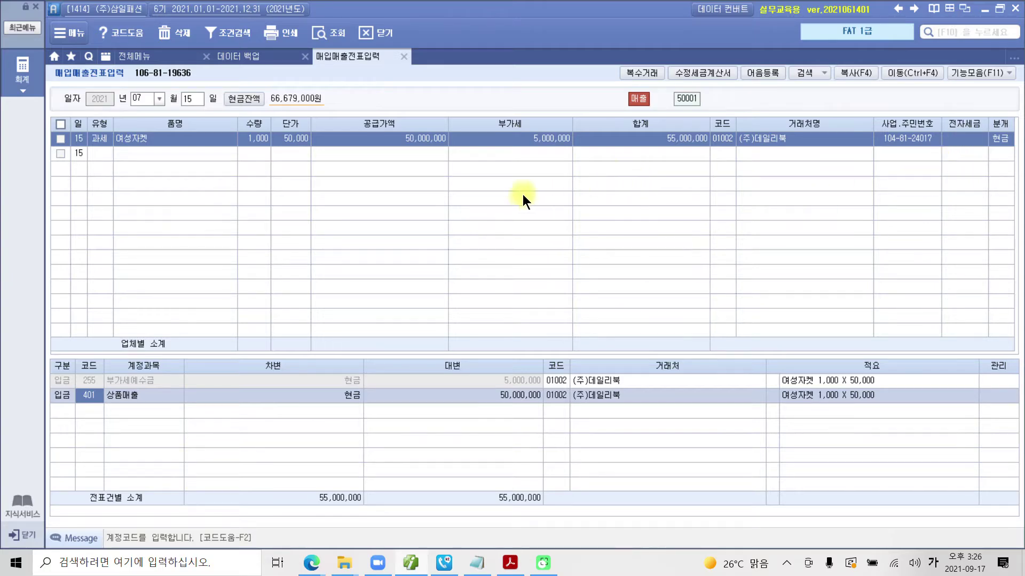
click(325, 34)
click(953, 141)
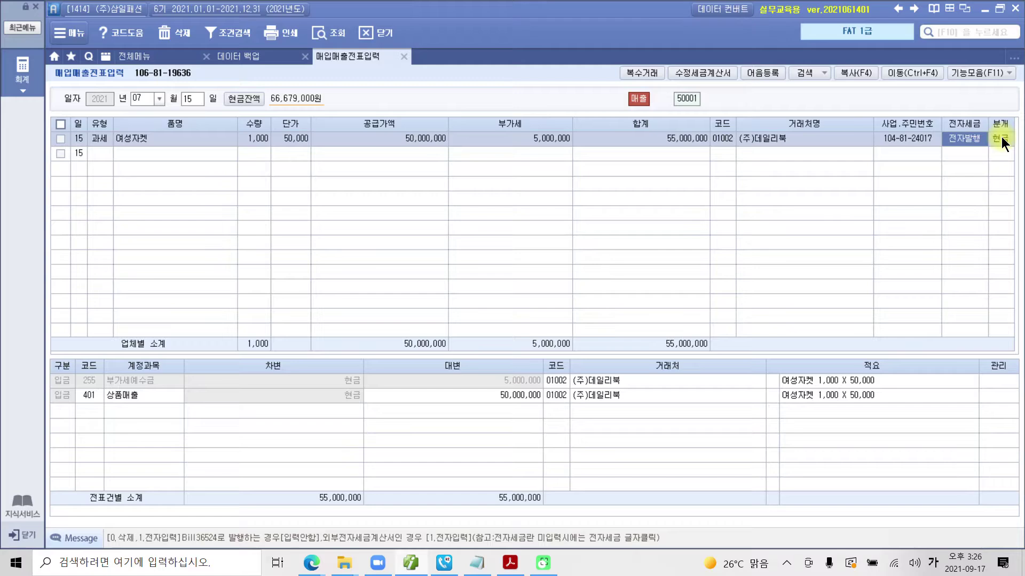
mouse_move(134, 392)
mouse_down()
mouse_move(133, 429)
mouse_move(243, 437)
mouse_up()
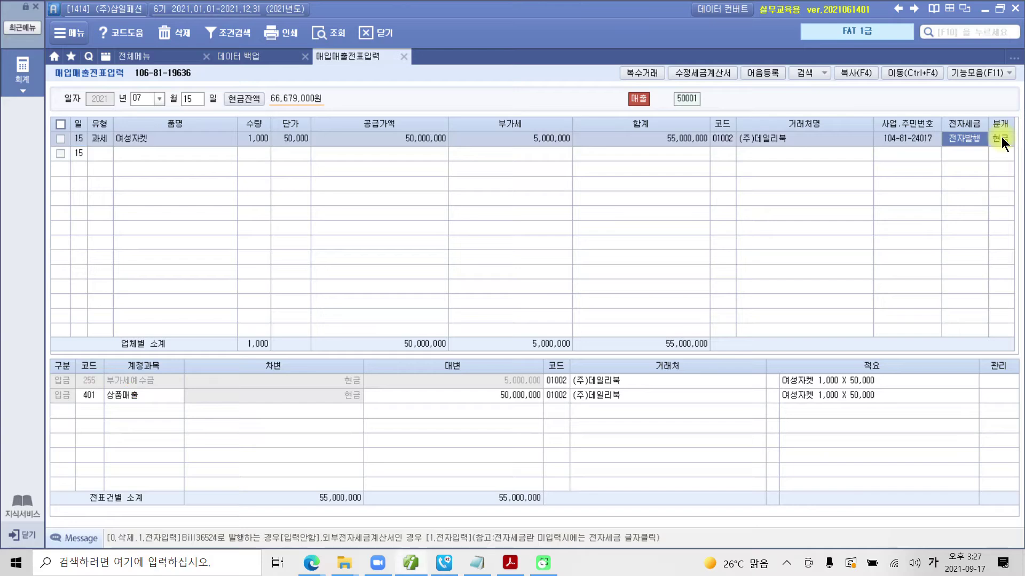
mouse_move(119, 159)
mouse_down()
mouse_move(469, 199)
mouse_move(799, 130)
mouse_move(27, 159)
mouse_up()
Open 세금계산서합계표 from the list of all program functions and retrieve it for 07 to 09, 2021
click(171, 56)
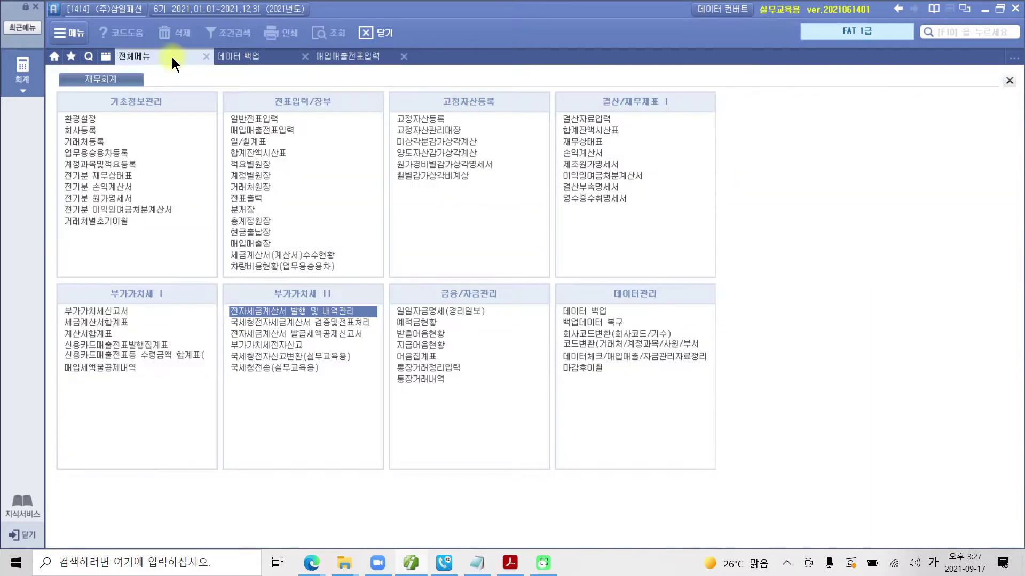
click(103, 322)
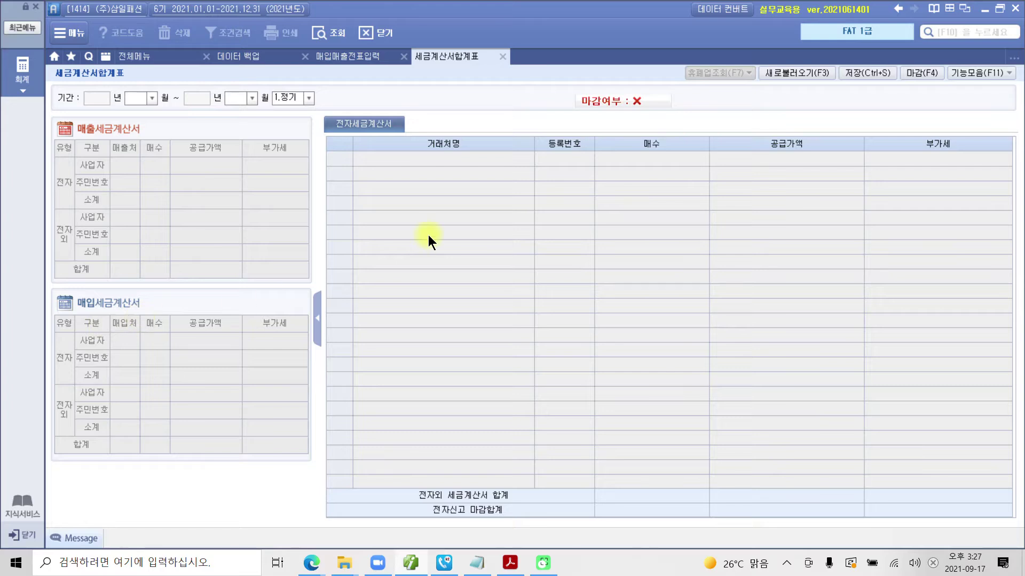
text(07)
text(09)
key(Return)
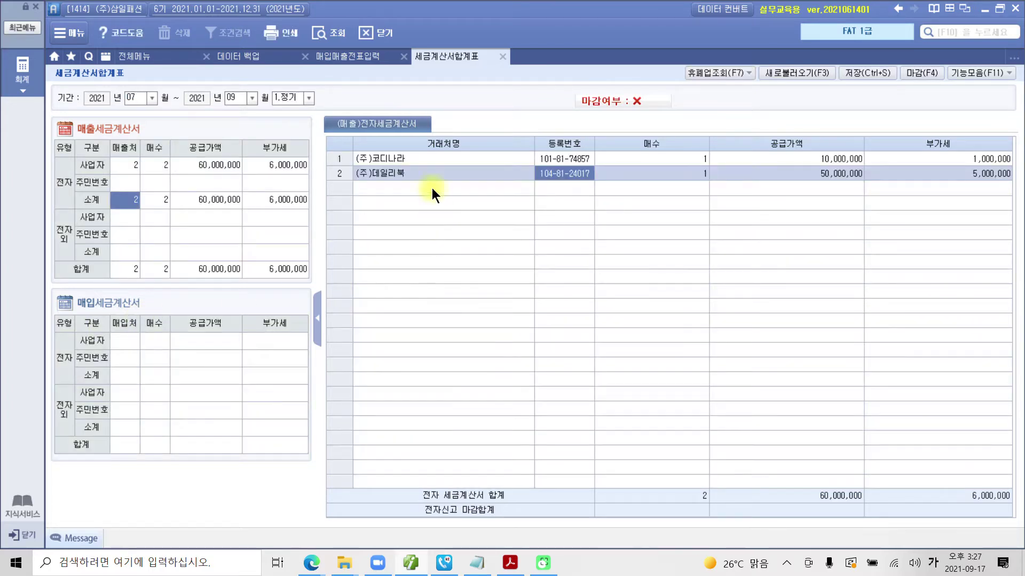
Examine the electronic 매출세금계산서 customer and invoice counts, the per-customer details and the 매입세금계산서 section
click(130, 166)
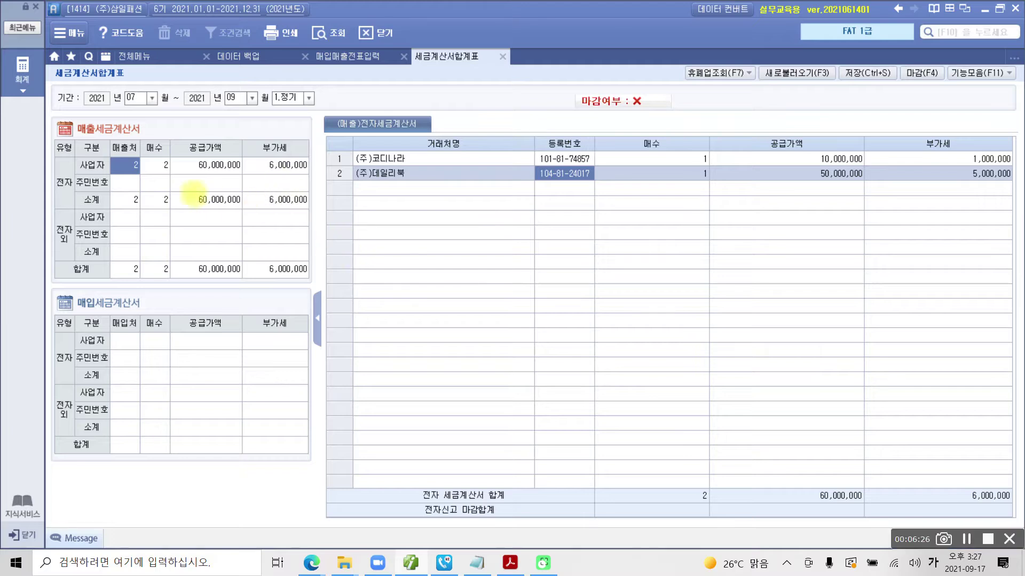
mouse_move(50, 171)
mouse_down()
mouse_move(73, 193)
mouse_move(139, 213)
mouse_up()
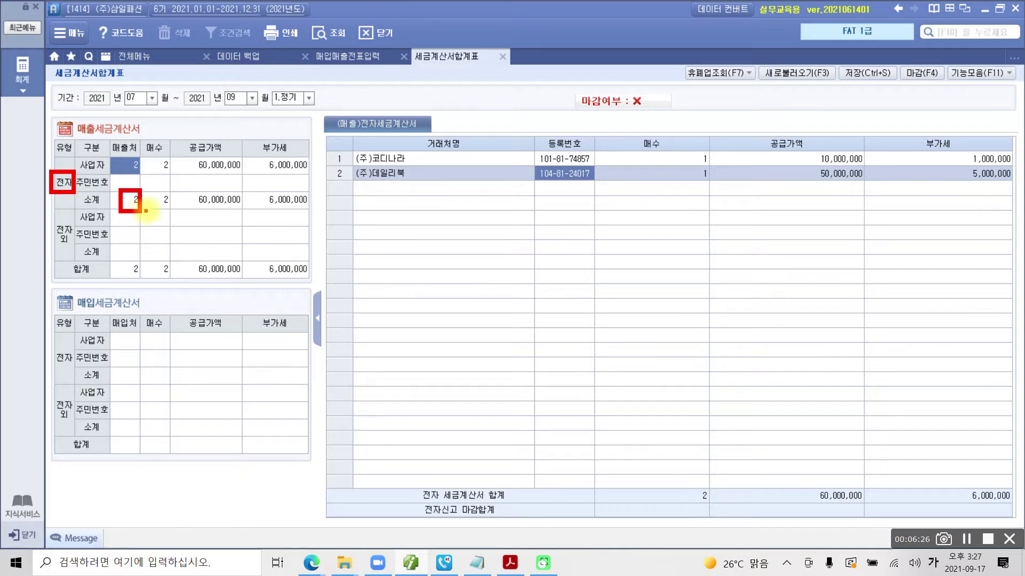
drag(155, 192, 172, 212)
mouse_move(322, 138)
mouse_down()
mouse_move(412, 164)
mouse_move(1019, 201)
mouse_up()
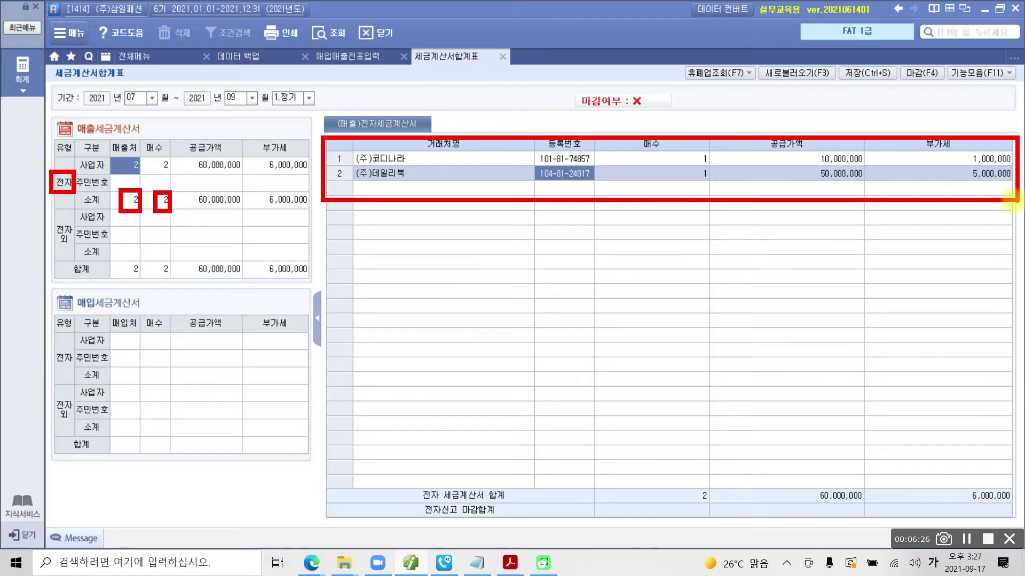
mouse_move(66, 126)
mouse_down()
mouse_move(160, 133)
mouse_move(54, 137)
mouse_up()
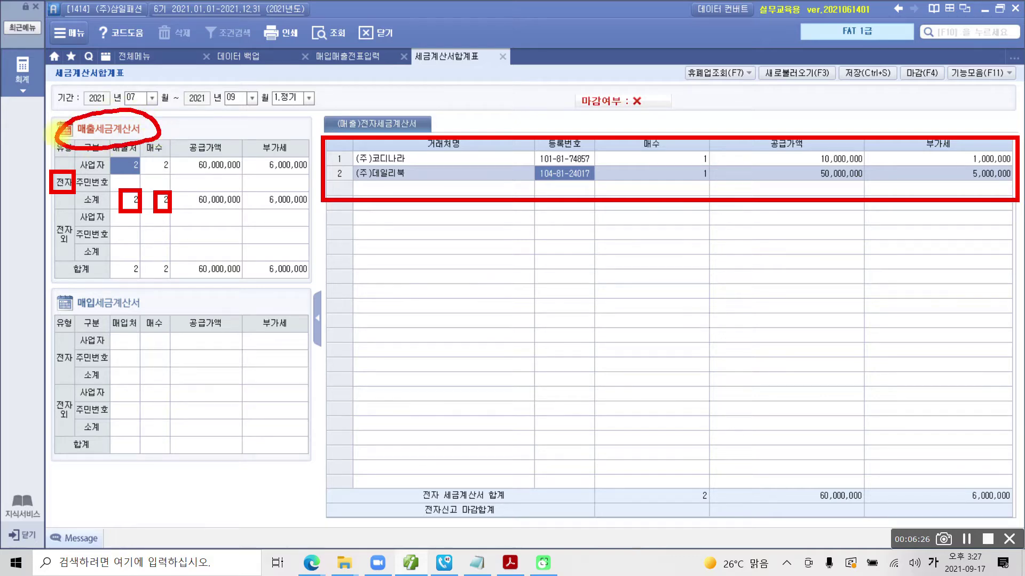
mouse_move(49, 312)
mouse_down()
mouse_move(150, 323)
mouse_move(43, 307)
mouse_up()
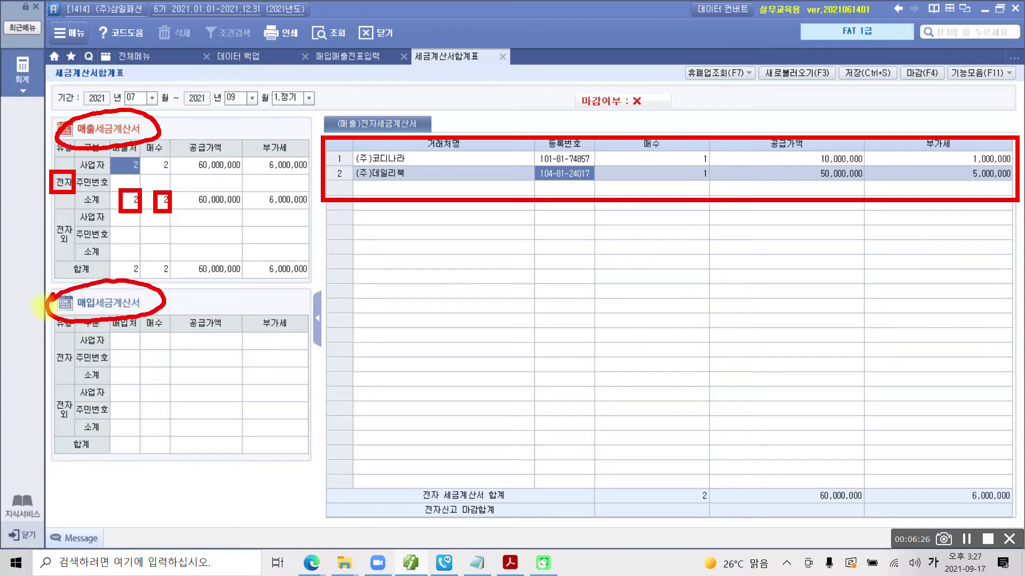
key(Escape)
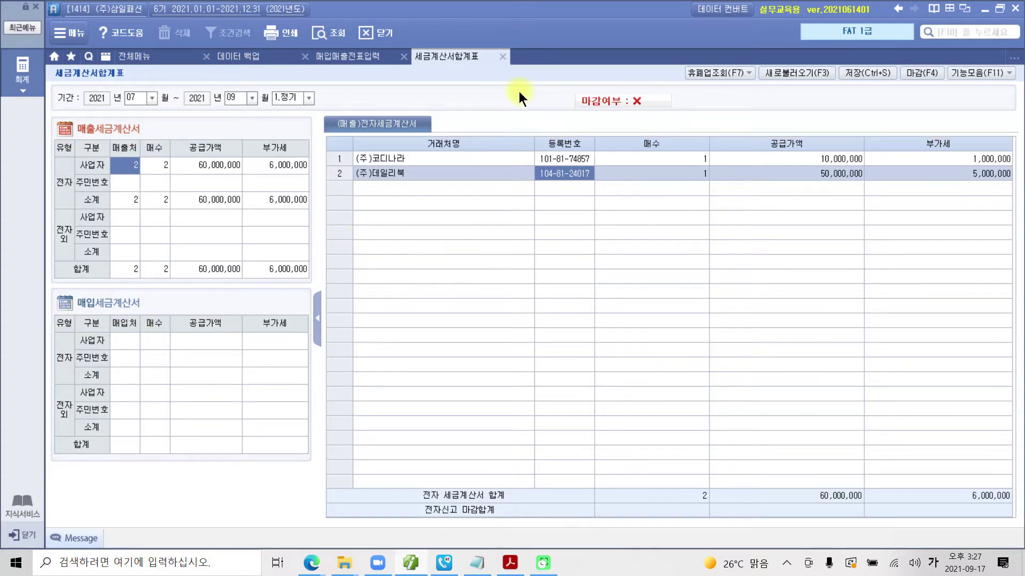
Save 세금계산서합계표 and close it
click(868, 73)
click(490, 315)
click(502, 57)
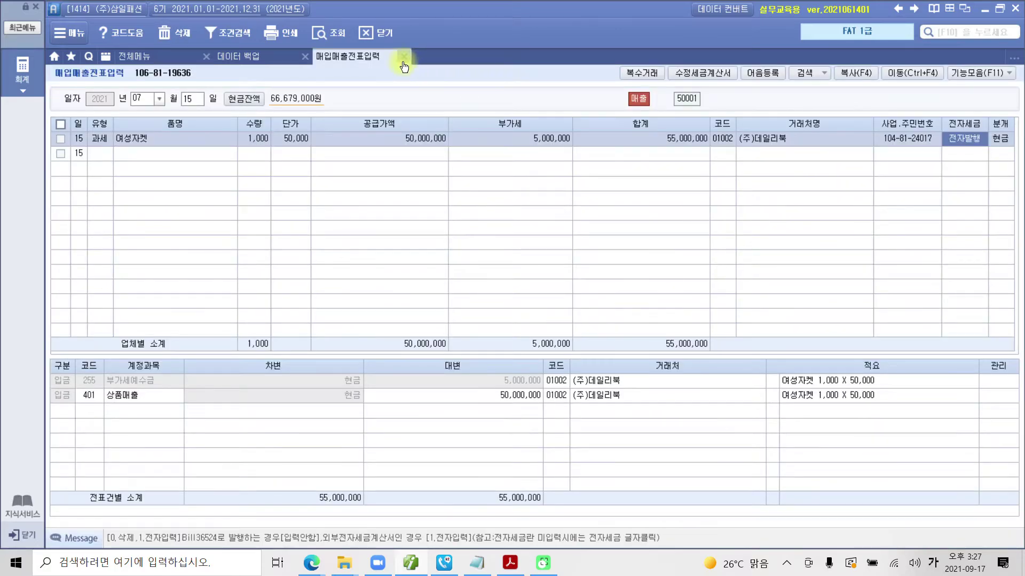
Open 부가가치세신고서 for 07-01 to 09-30 as 1.정기신고 and load the saved return
click(143, 57)
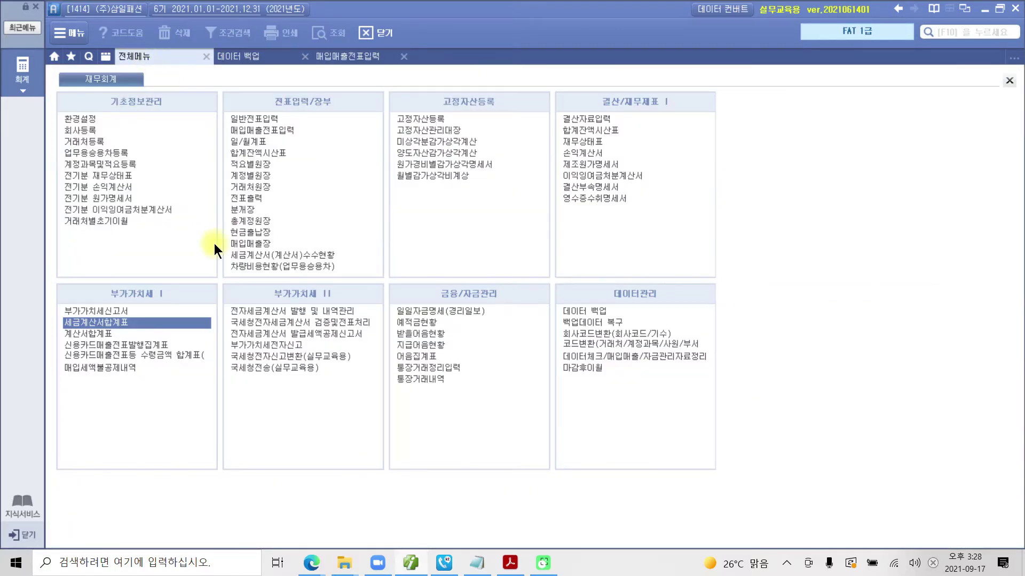
click(117, 310)
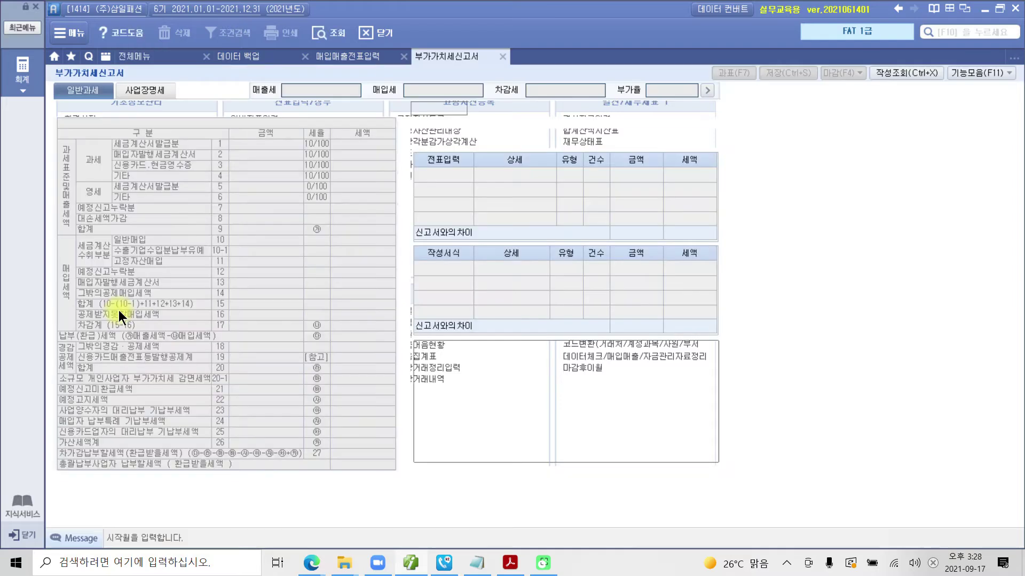
text(07)
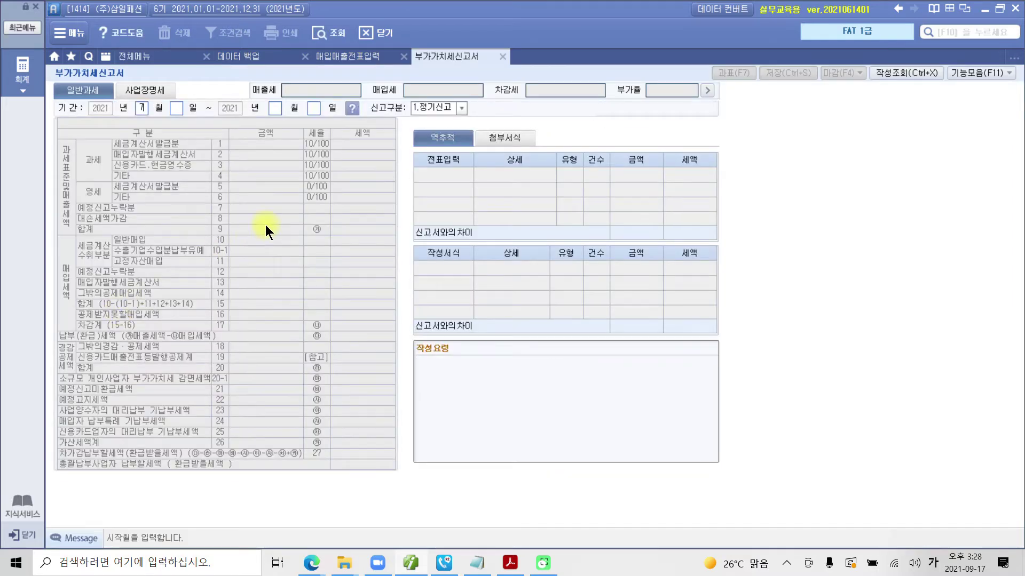
text(010930)
key(Return)
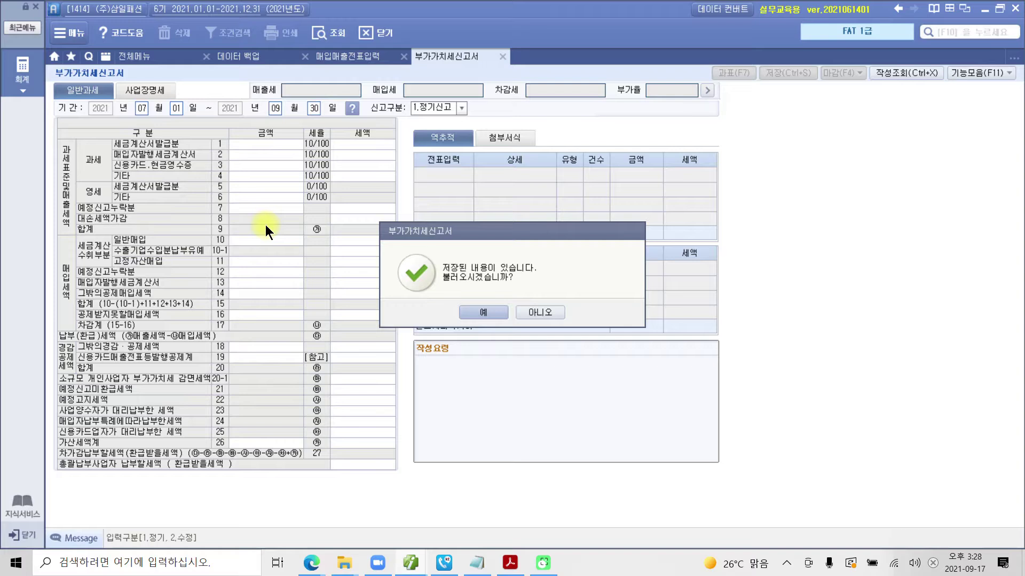
click(480, 311)
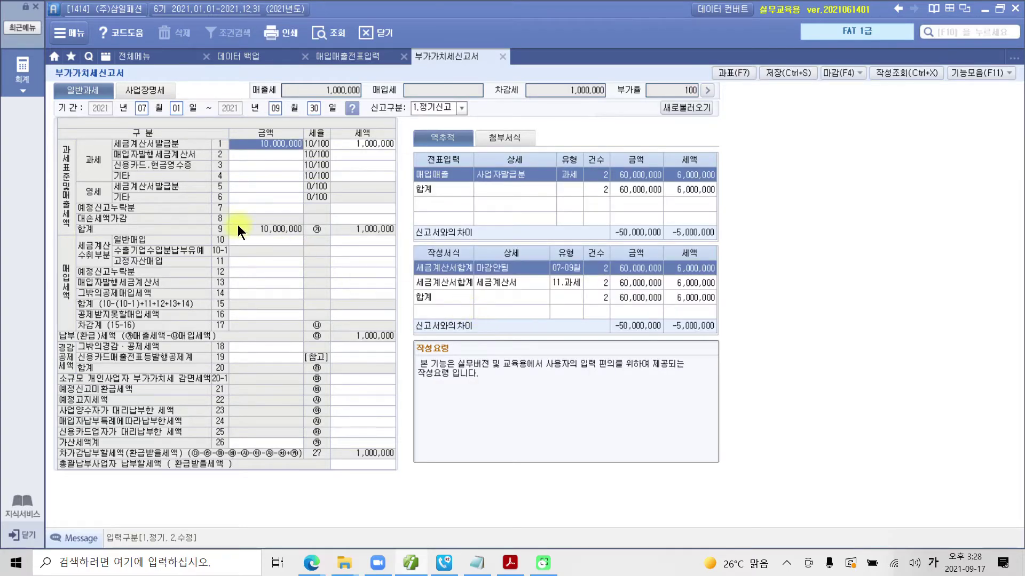
Check the 과세 세금계산서발급분 amount and retrieve the VAT return again without loading the saved content
key(ctrl+2)
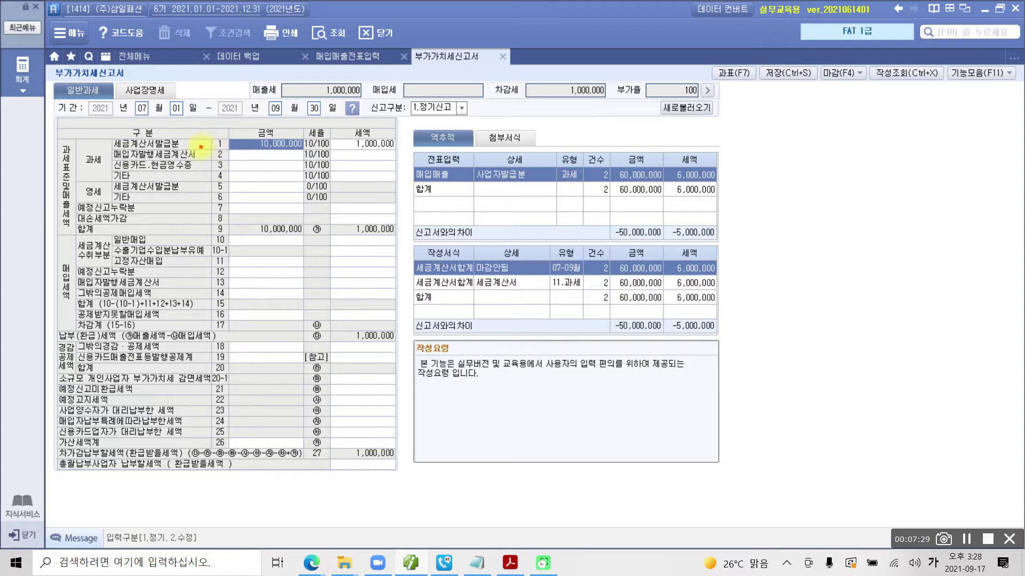
drag(251, 150, 303, 153)
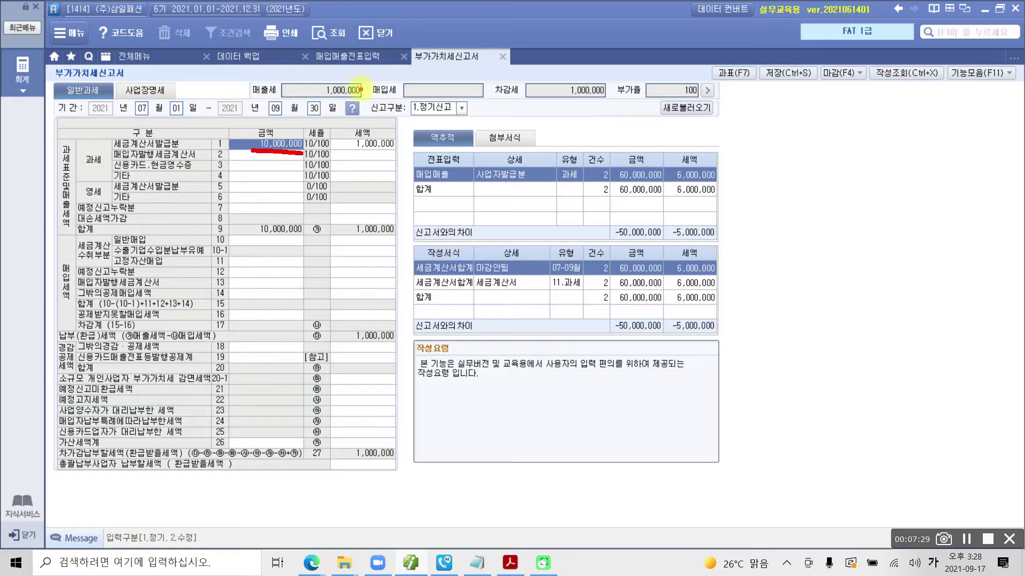
click(326, 31)
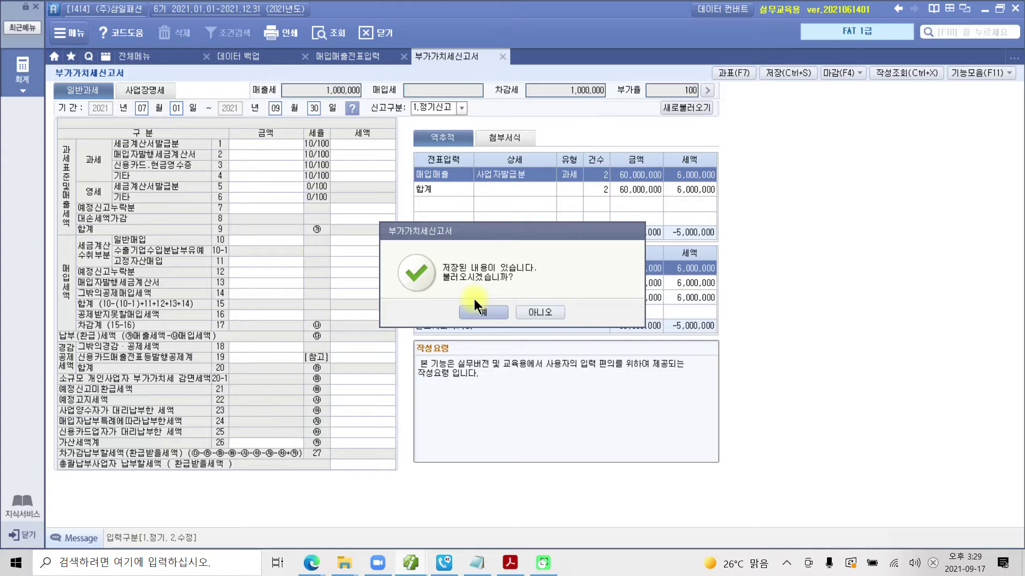
click(529, 314)
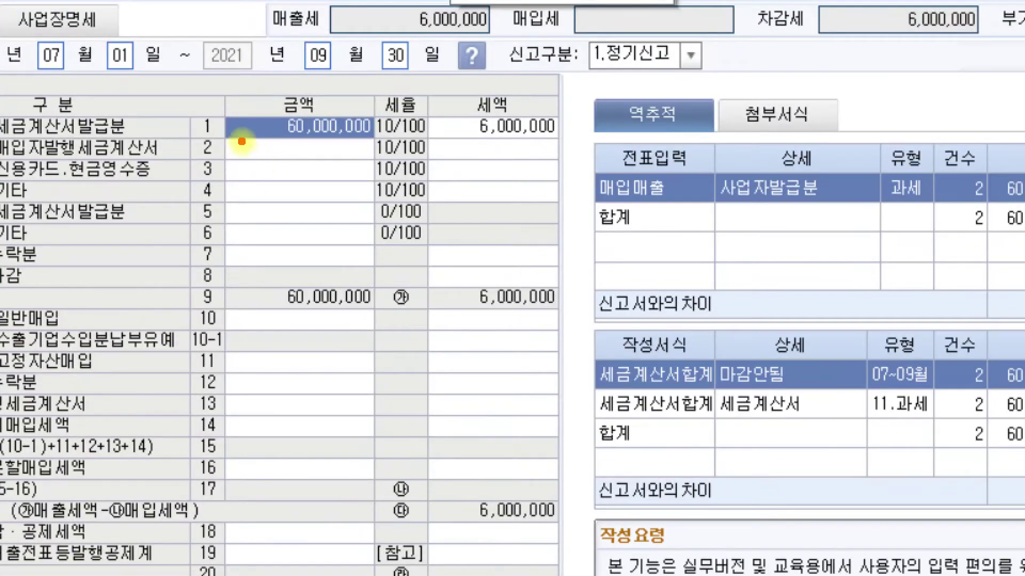
Examine the amount and tax of 과세 세금계산서발급분 and the full table of the VAT return
drag(236, 152, 393, 138)
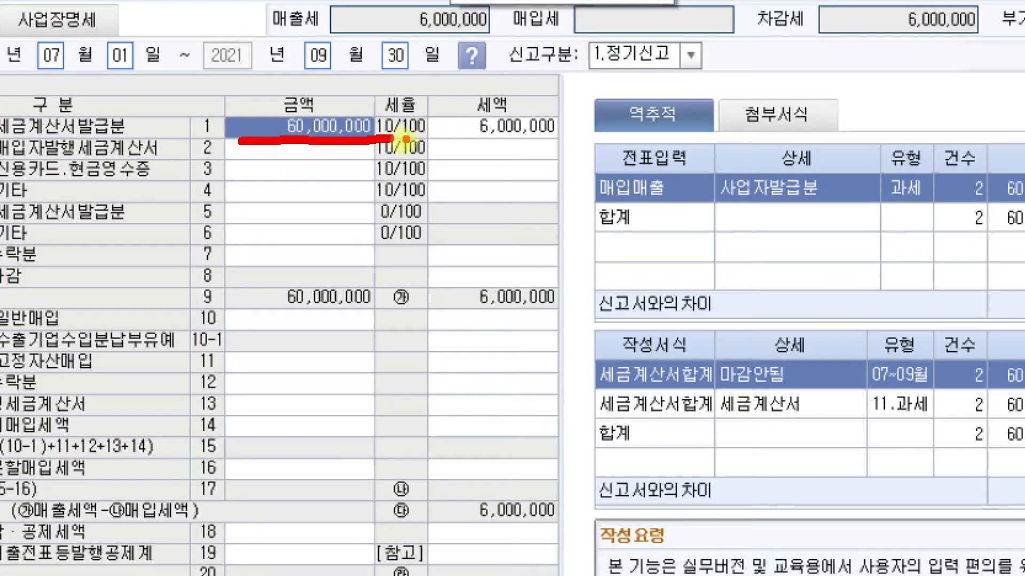
drag(460, 142, 545, 142)
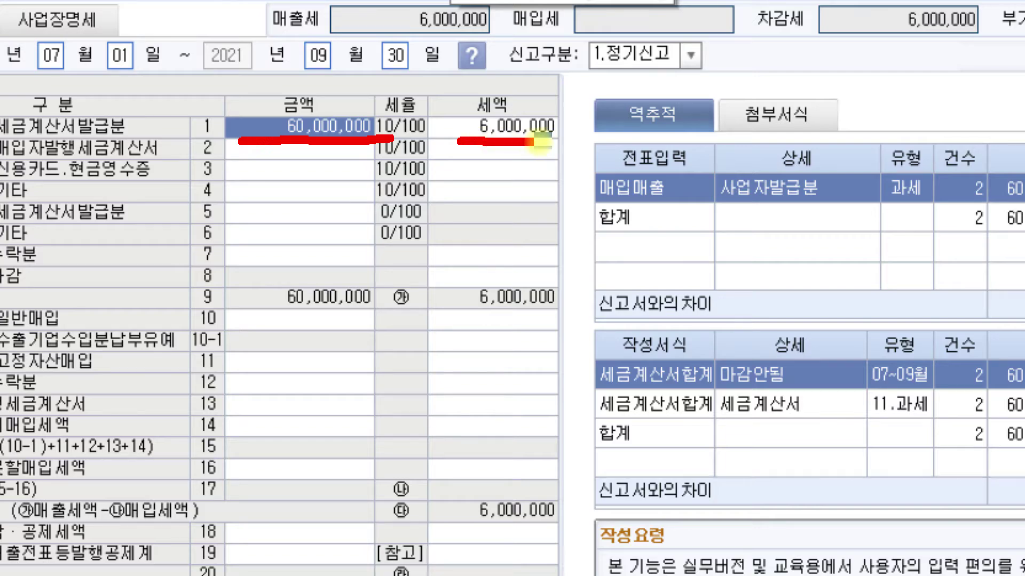
key(Escape)
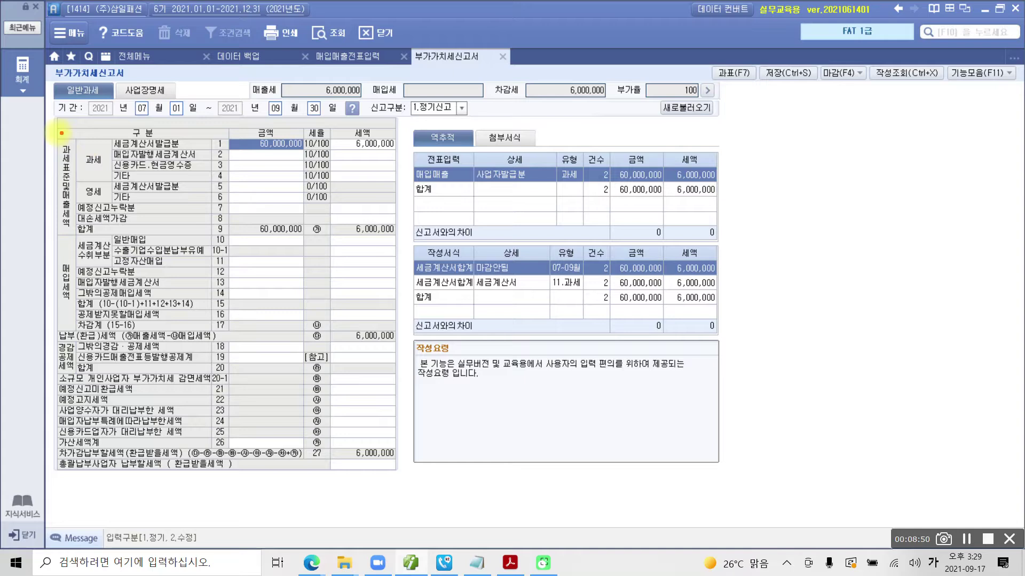
mouse_move(56, 124)
mouse_down()
mouse_move(296, 349)
mouse_move(407, 478)
mouse_up()
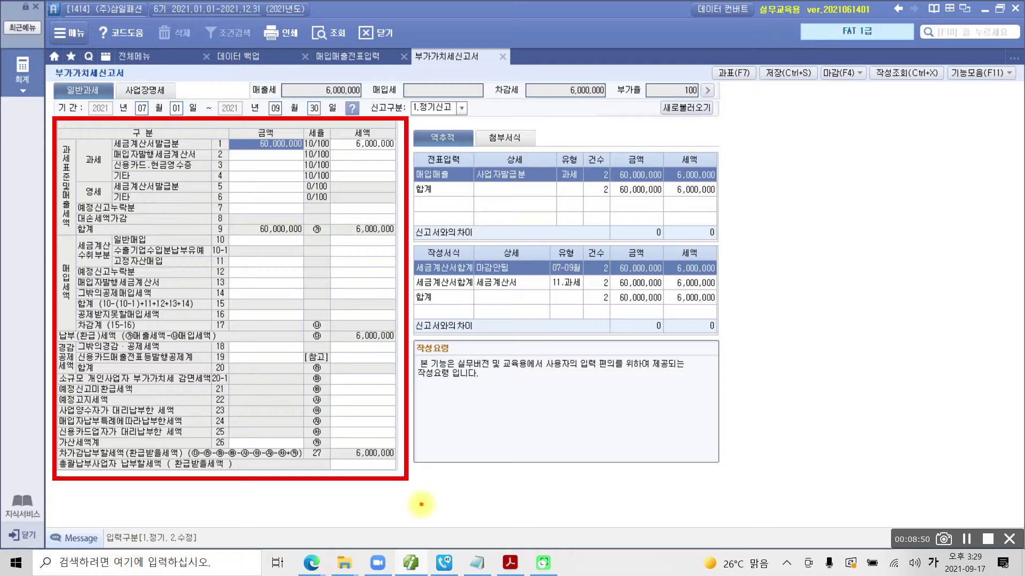
mouse_move(231, 366)
mouse_down()
mouse_move(203, 344)
mouse_move(398, 181)
mouse_move(163, 321)
mouse_up()
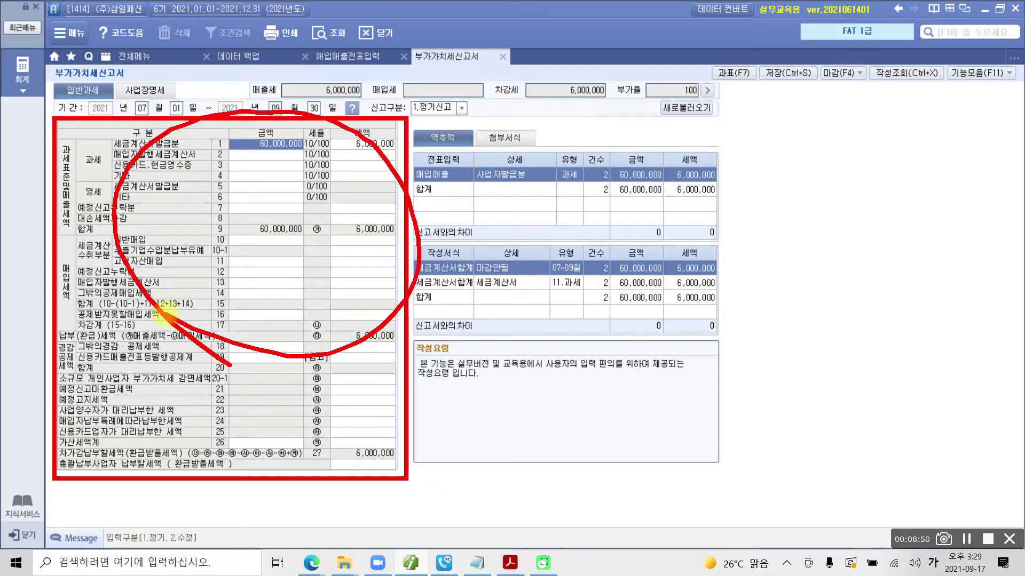
Leave the loaded VAT return without saving, close 부가가치세신고서 and accept the save prompt on closing
key(Escape)
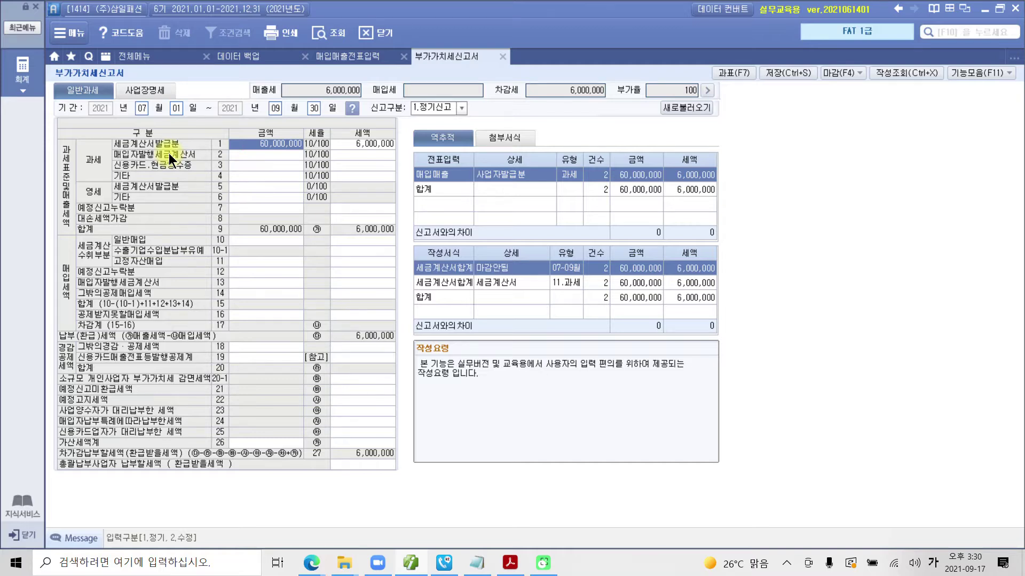
key(Escape)
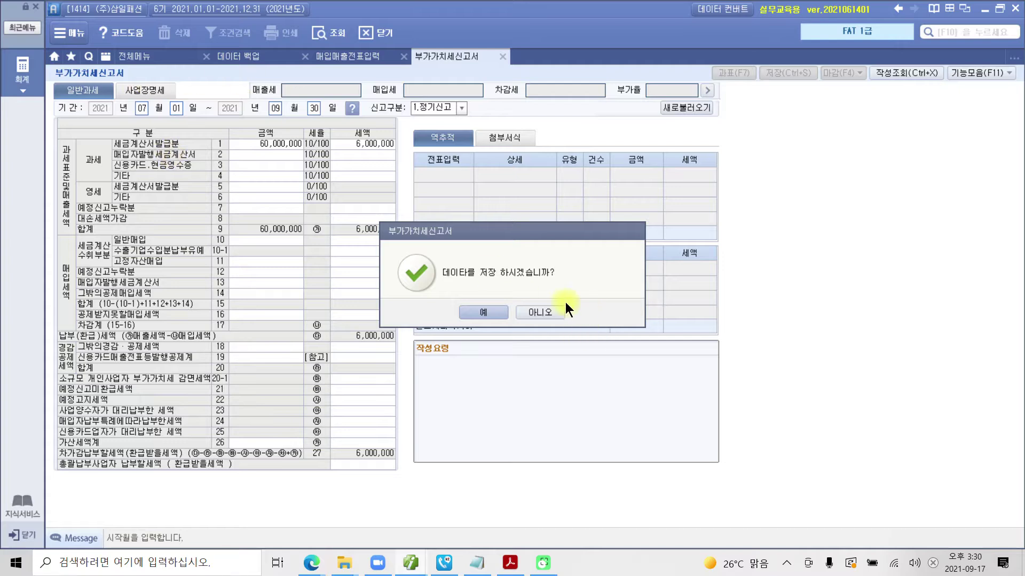
click(556, 311)
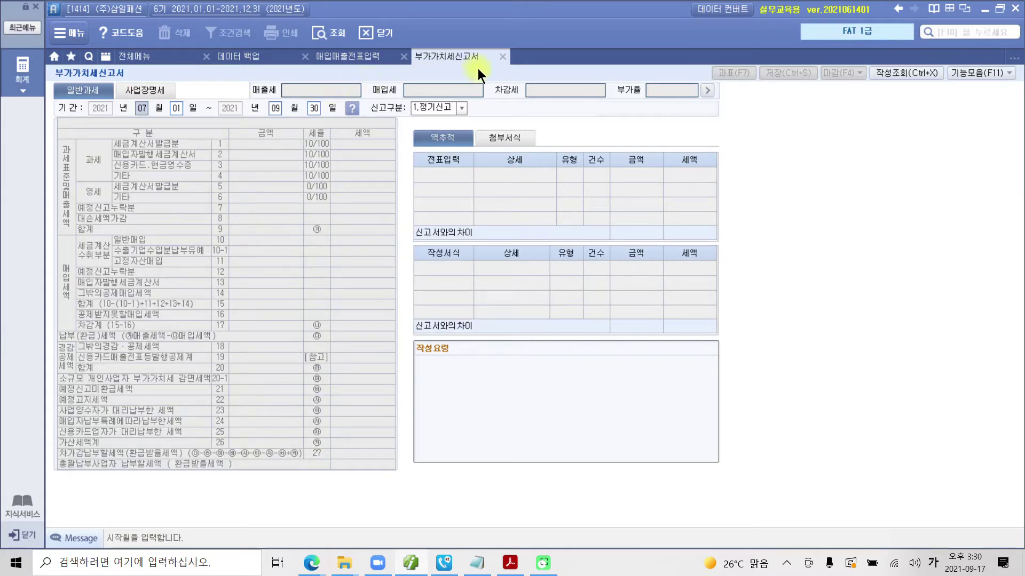
click(501, 57)
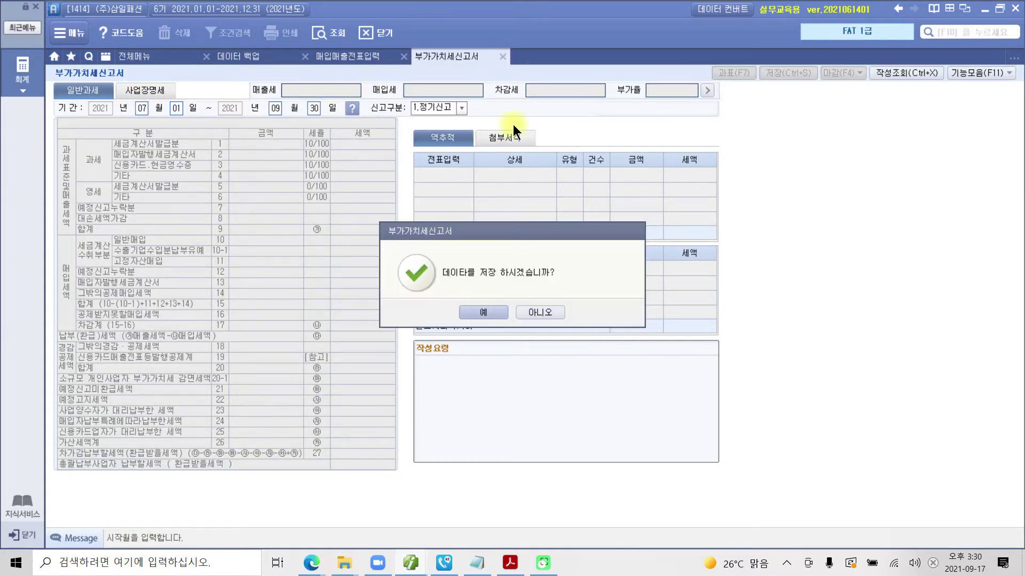
click(498, 313)
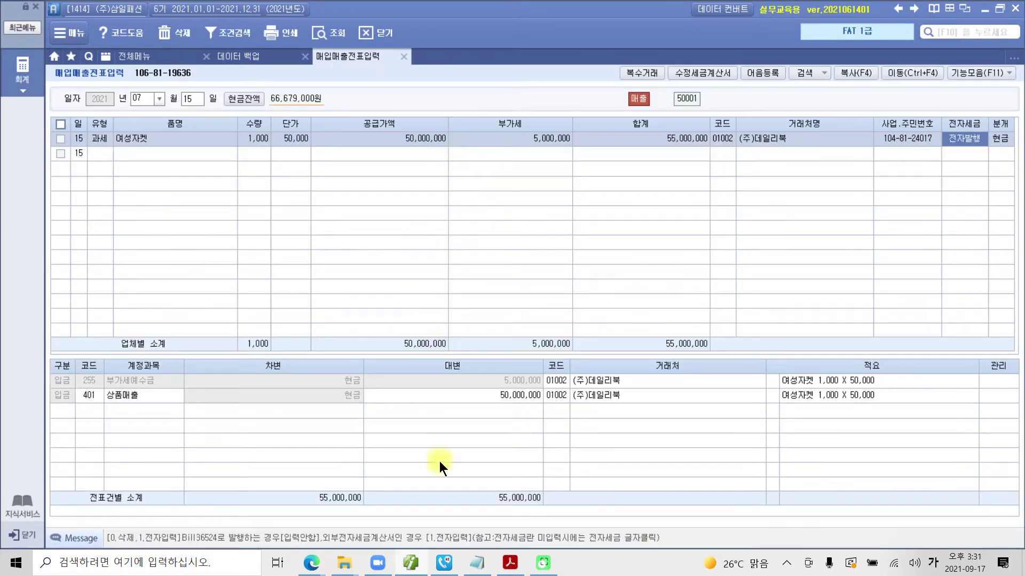
Switch to the textbook PDF in Acrobat Reader and read task 3 on issuing and sending the invoice through 전자세금계산서 발행 및 내역관리
click(410, 563)
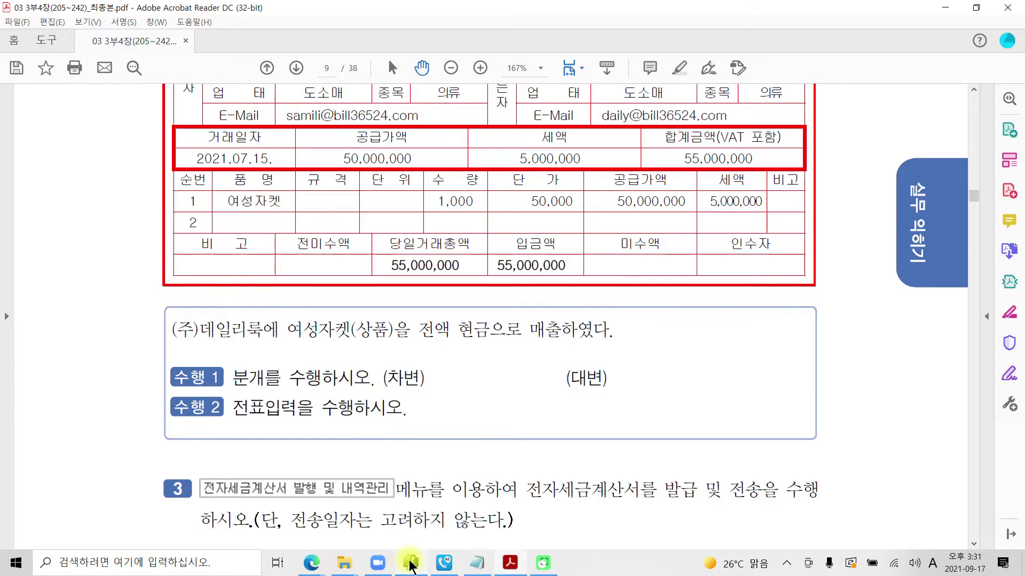
scroll(412, 423, down, 3)
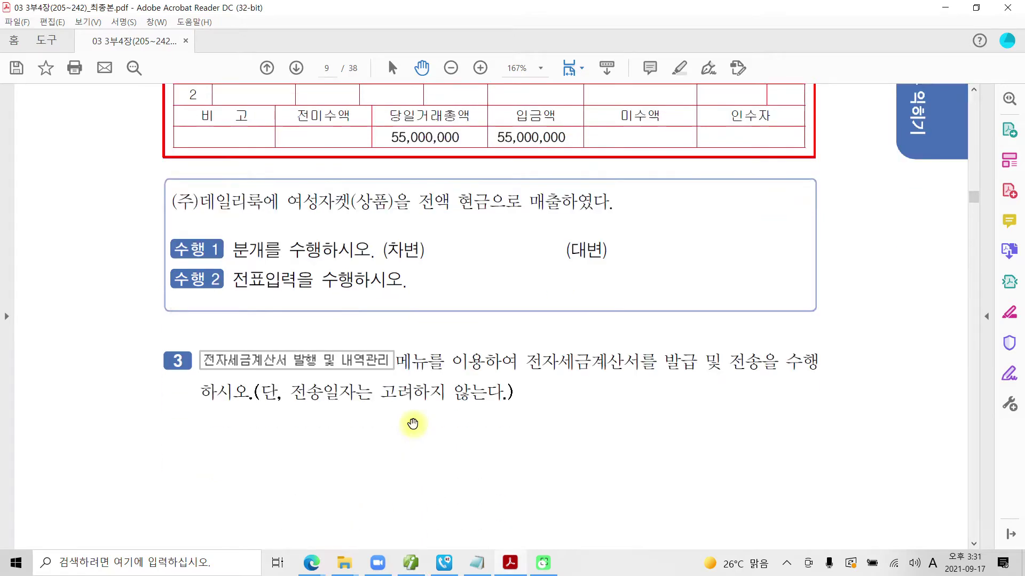
scroll(410, 424, down, 1)
mouse_move(202, 316)
mouse_down()
mouse_move(376, 368)
mouse_move(391, 347)
mouse_move(543, 344)
mouse_up()
click(590, 350)
drag(607, 350, 648, 342)
mouse_move(696, 342)
mouse_down()
mouse_move(746, 318)
mouse_move(770, 327)
mouse_up()
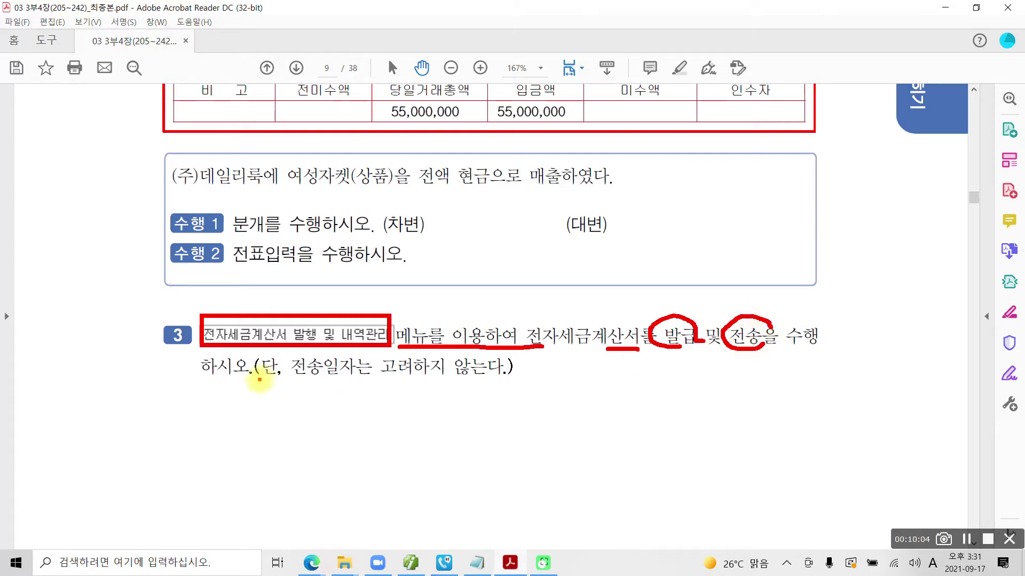
Examine task 3's note about the transmission date together with the computer's current date
mouse_move(259, 380)
mouse_down()
mouse_move(451, 382)
mouse_move(514, 348)
mouse_move(269, 355)
mouse_move(294, 385)
mouse_up()
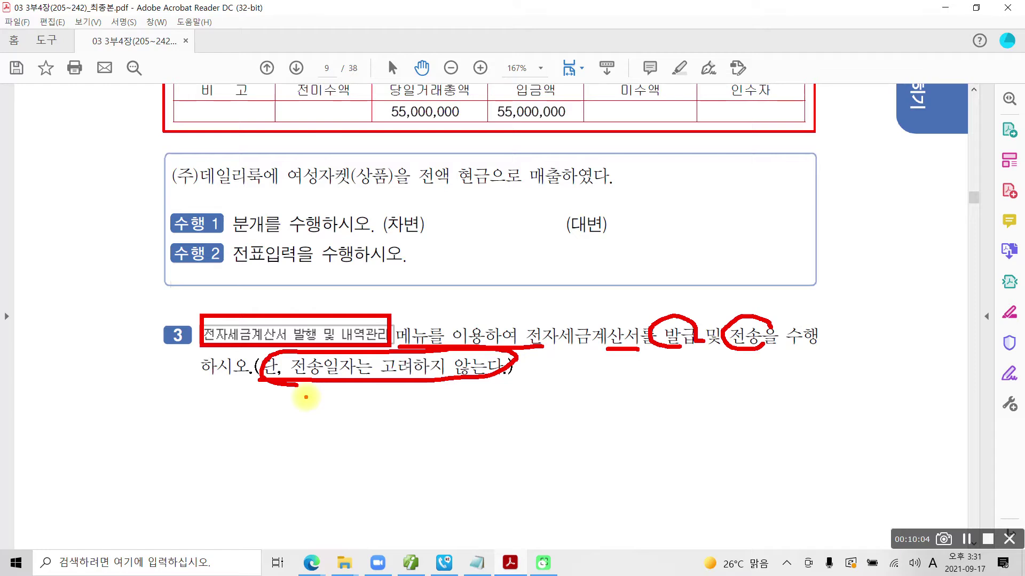
drag(366, 383, 488, 424)
mouse_move(955, 522)
mouse_down()
mouse_move(914, 567)
mouse_move(999, 574)
mouse_up()
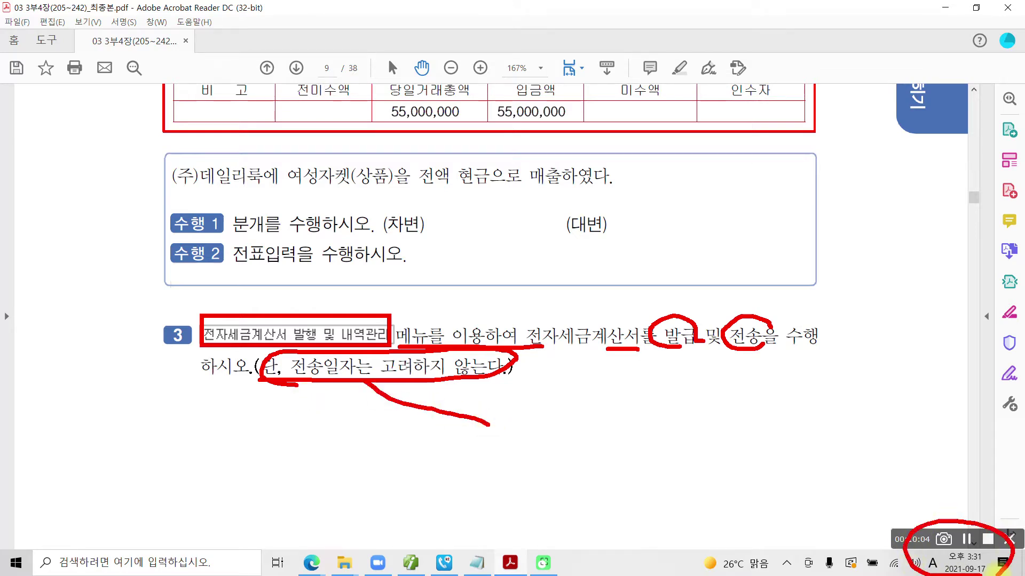
mouse_move(594, 396)
mouse_down()
mouse_move(603, 420)
mouse_move(633, 420)
mouse_up()
drag(652, 401, 707, 422)
mouse_move(734, 380)
mouse_down()
mouse_move(722, 427)
mouse_move(755, 448)
mouse_up()
drag(810, 398, 797, 432)
drag(815, 380, 818, 399)
drag(828, 430, 837, 442)
mouse_move(886, 391)
mouse_down()
mouse_move(874, 421)
mouse_move(936, 408)
mouse_move(925, 435)
mouse_up()
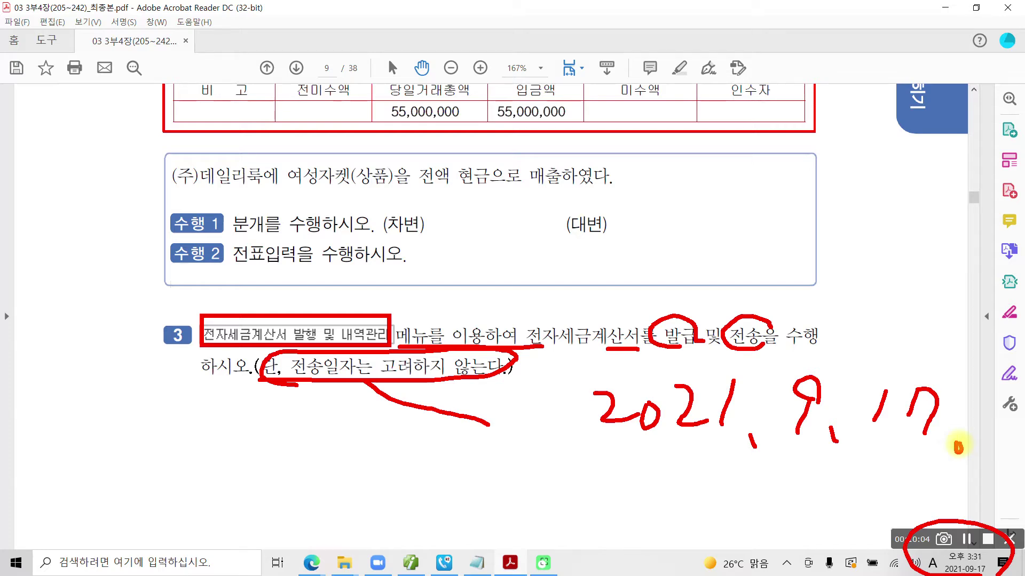
click(958, 447)
drag(472, 427, 529, 430)
mouse_move(598, 371)
mouse_down()
mouse_move(817, 464)
mouse_move(964, 382)
mouse_move(576, 383)
mouse_up()
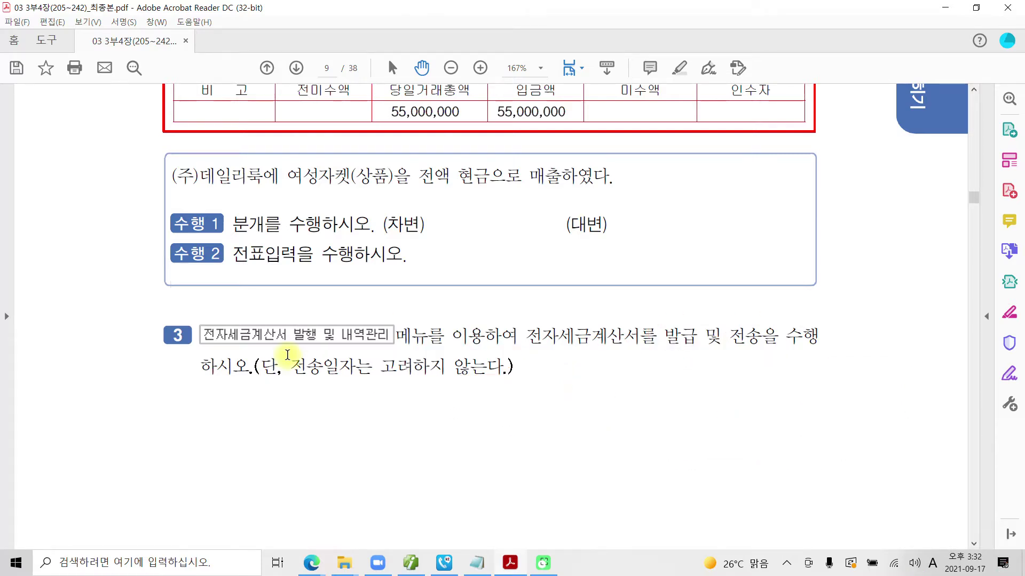
Go to the 수행 결과 page and review the type, item, quantity, price, customer and journal entry of the 7월 10일 sale
scroll(287, 355, down, 15)
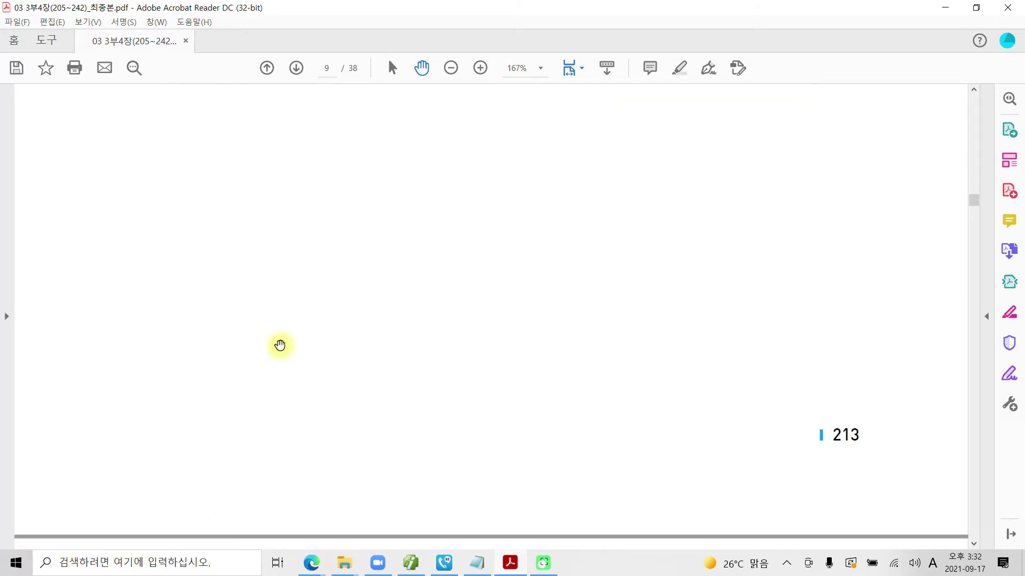
scroll(384, 349, down, 10)
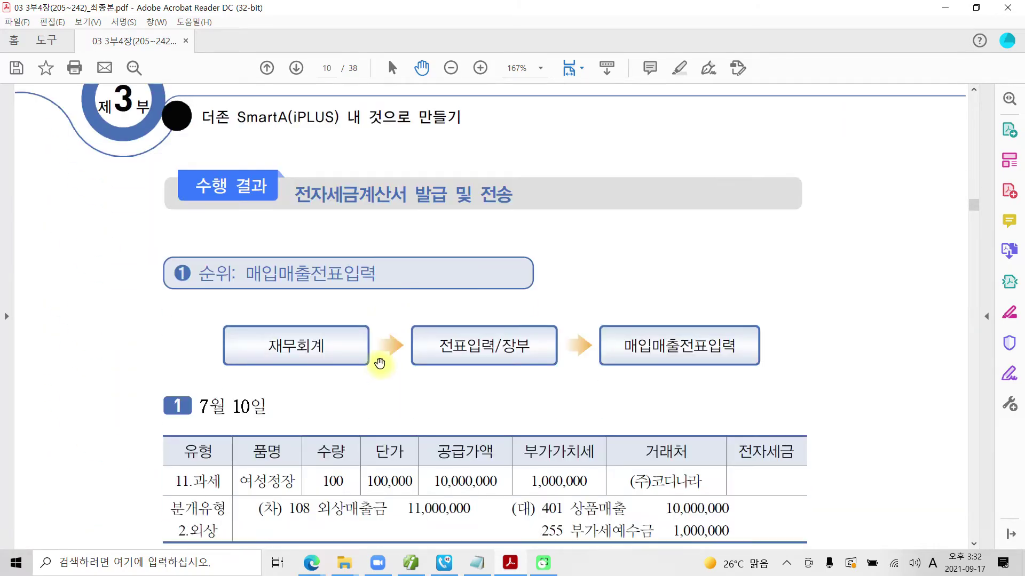
scroll(268, 363, down, 4)
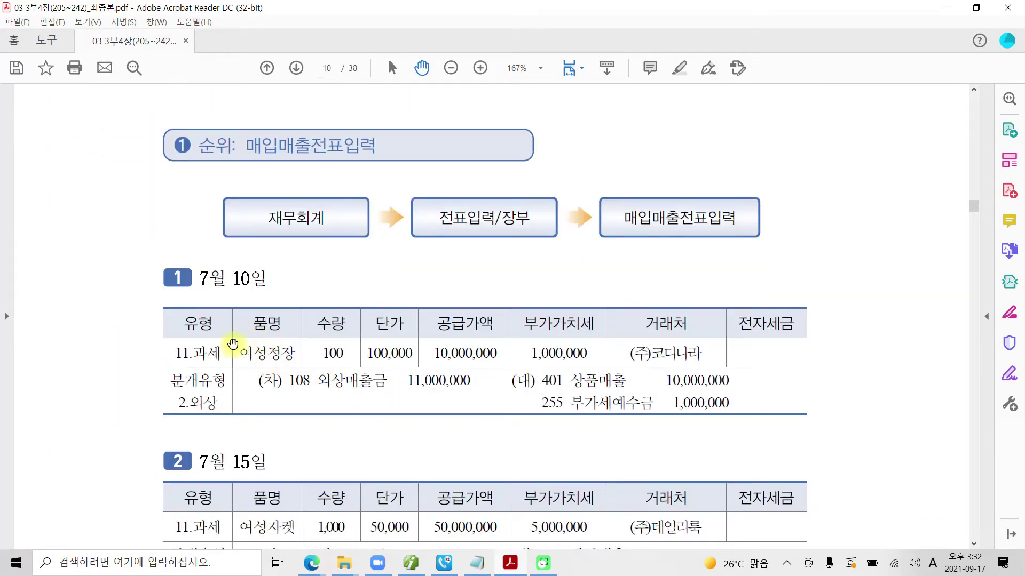
scroll(184, 348, down, 2)
scroll(184, 348, down, 1)
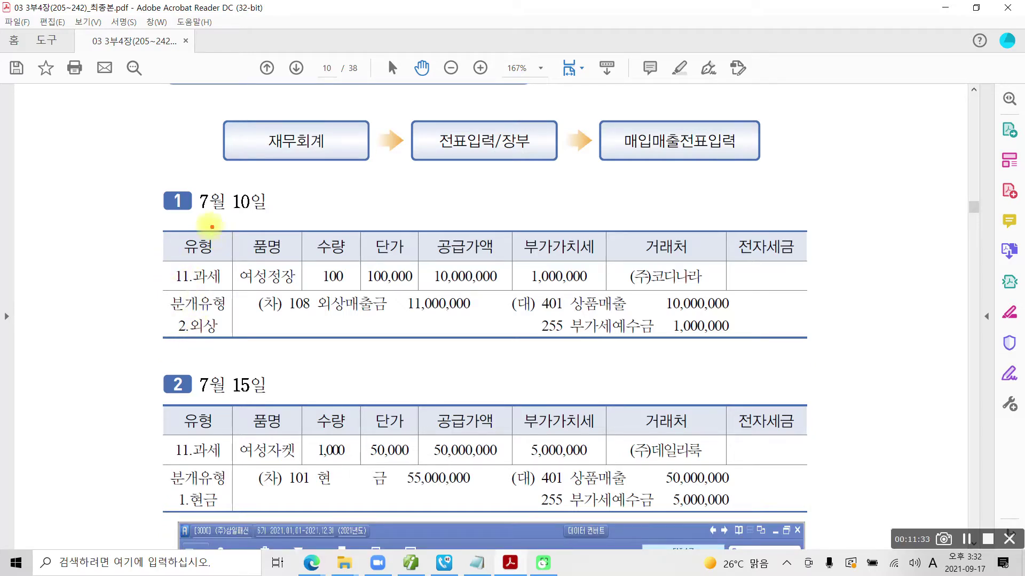
drag(191, 212, 277, 209)
mouse_move(165, 263)
mouse_down()
mouse_move(224, 289)
mouse_move(412, 289)
mouse_up()
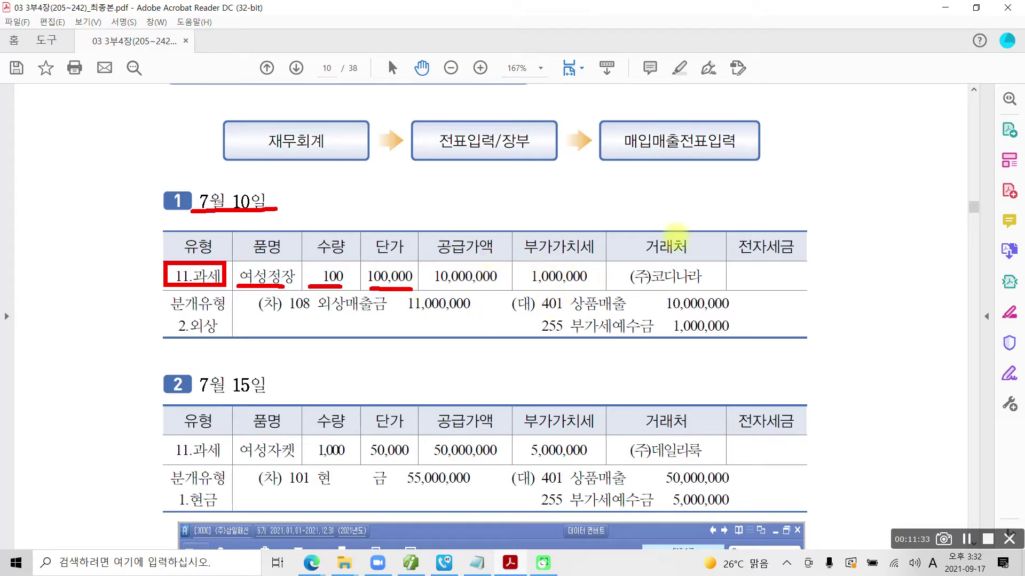
mouse_move(653, 261)
mouse_down()
mouse_move(648, 299)
mouse_move(685, 267)
mouse_move(654, 283)
mouse_move(683, 280)
mouse_up()
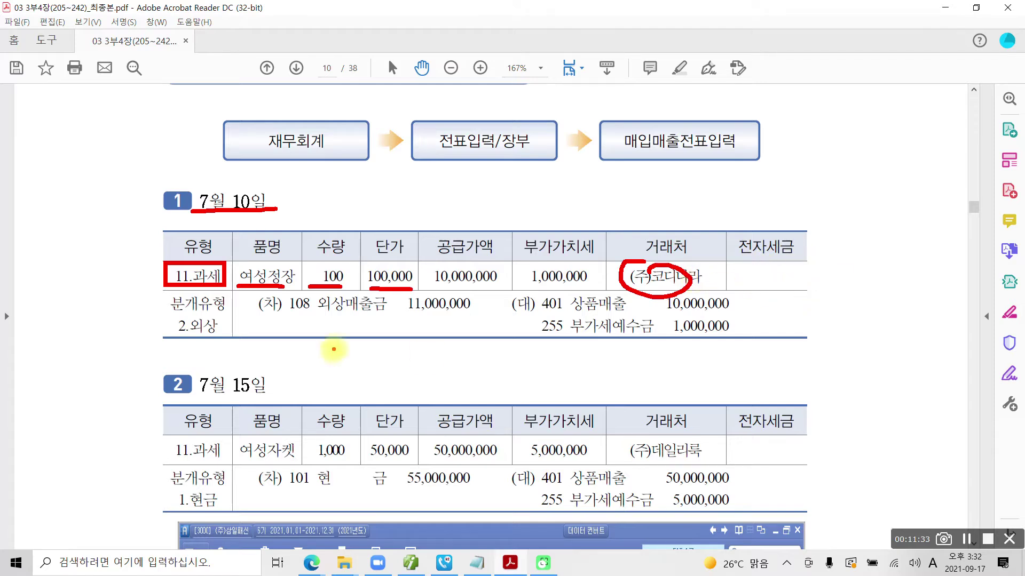
mouse_move(199, 337)
mouse_down()
mouse_move(170, 334)
mouse_move(169, 323)
mouse_move(176, 336)
mouse_move(199, 338)
mouse_up()
drag(267, 307, 294, 337)
drag(770, 291, 751, 331)
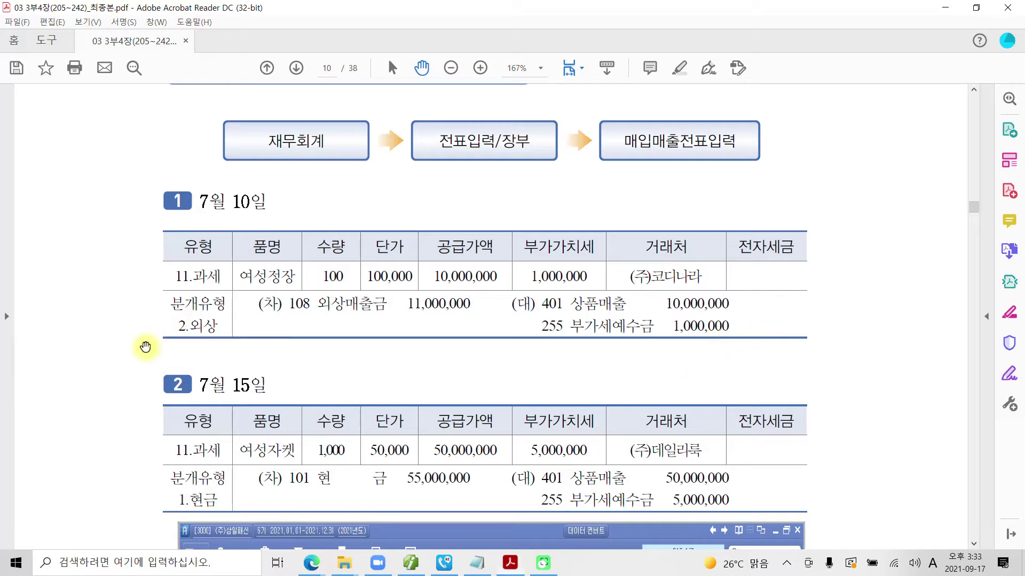
Review the 7월 15일 sale's solution table, the 매입매출전표입력 example and the note about the 전자세금 field
scroll(251, 422, down, 3)
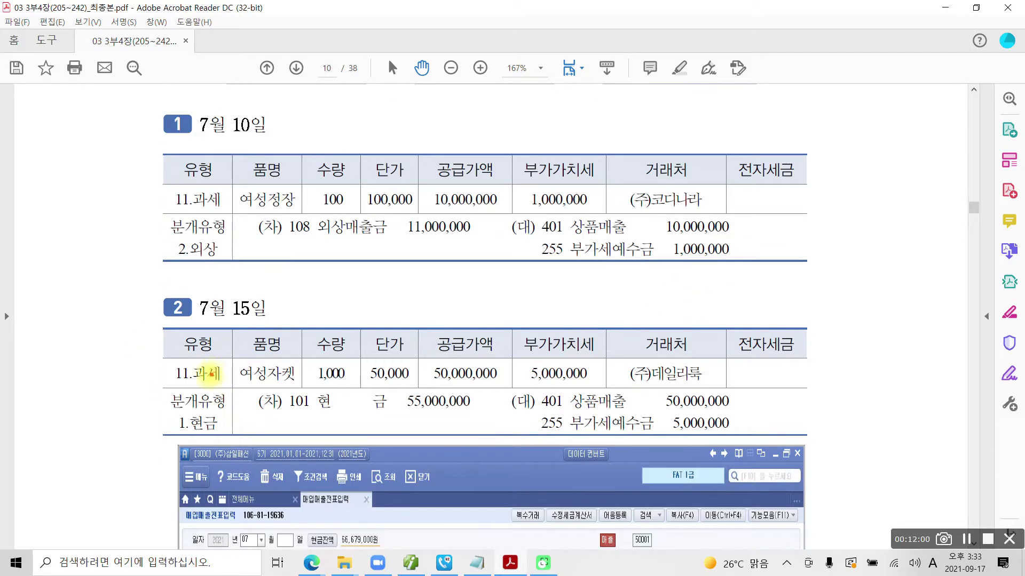
drag(170, 390, 417, 388)
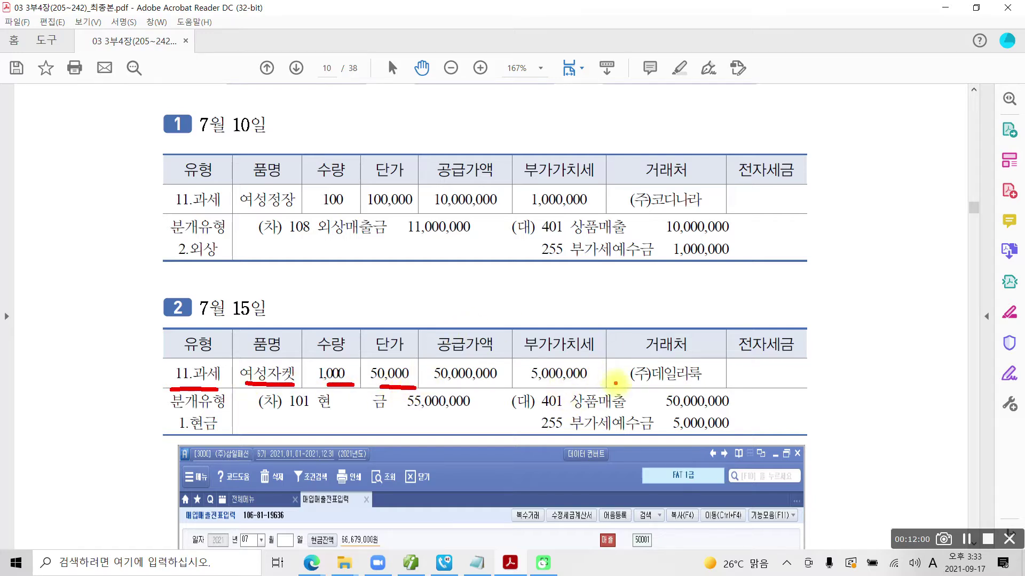
drag(654, 383, 671, 383)
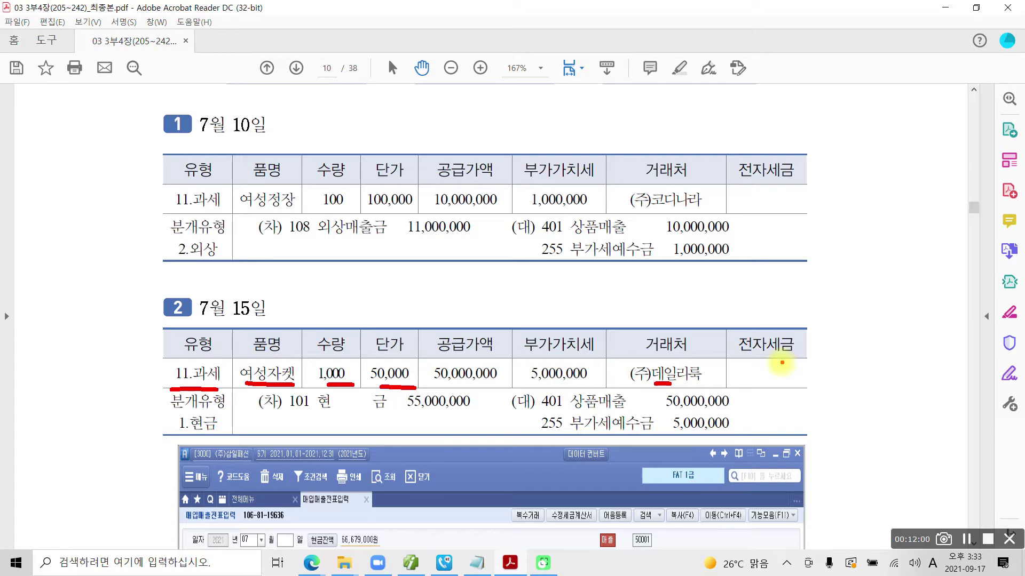
mouse_move(185, 413)
mouse_down()
mouse_move(174, 418)
mouse_move(181, 431)
mouse_move(188, 417)
mouse_up()
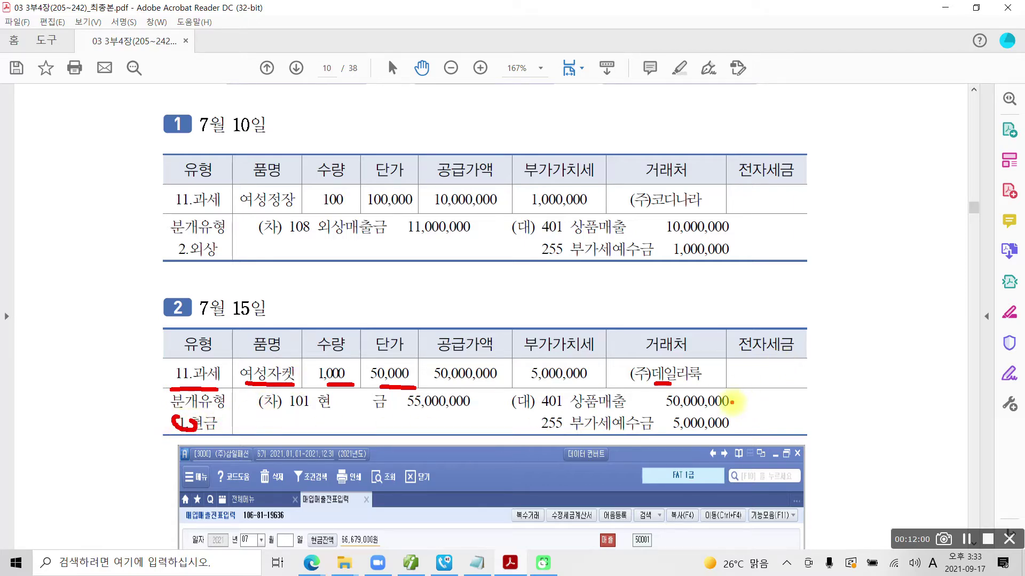
scroll(393, 297, down, 10)
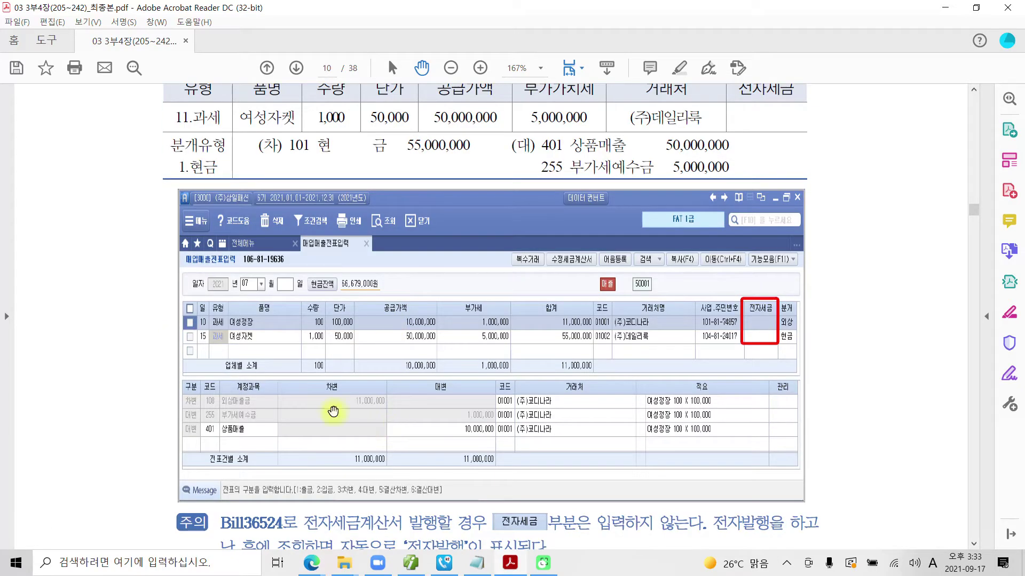
scroll(332, 393, down, 3)
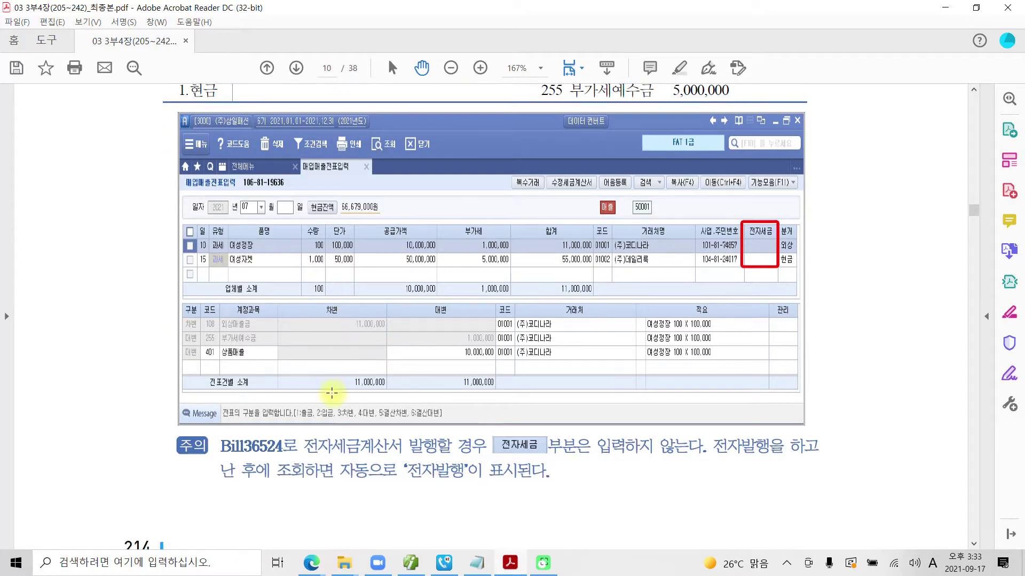
scroll(331, 394, down, 5)
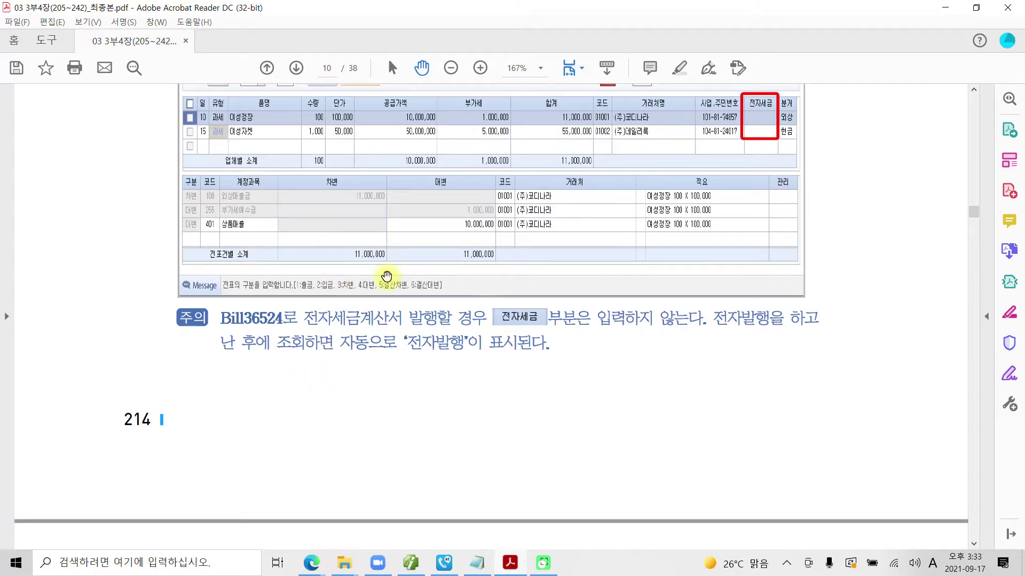
Look through the solution steps for issuing the invoices in 전자세금계산서 발행 및 내역관리 and sending them through Bill36524
scroll(381, 392, down, 9)
scroll(414, 386, down, 20)
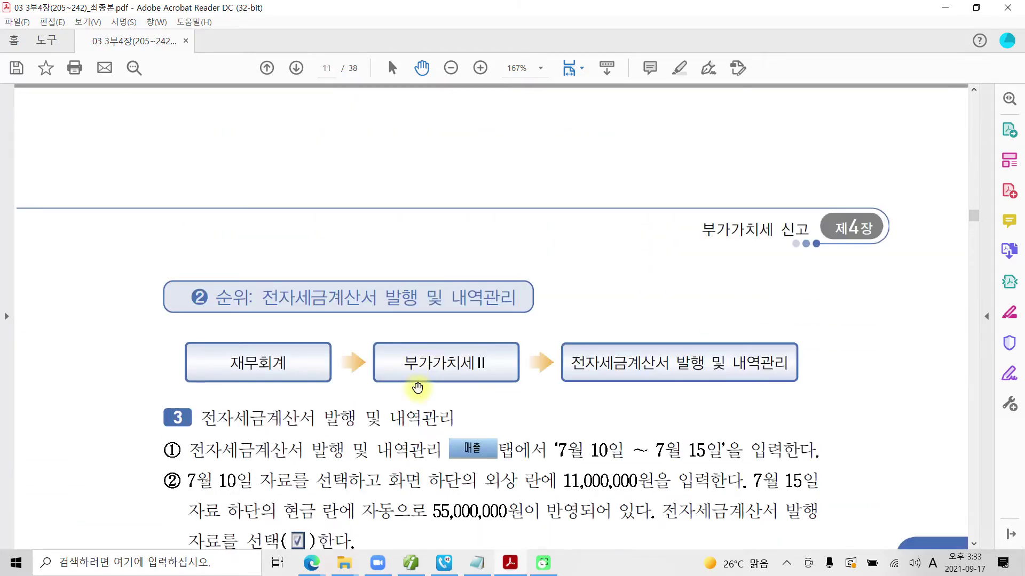
scroll(417, 388, down, 6)
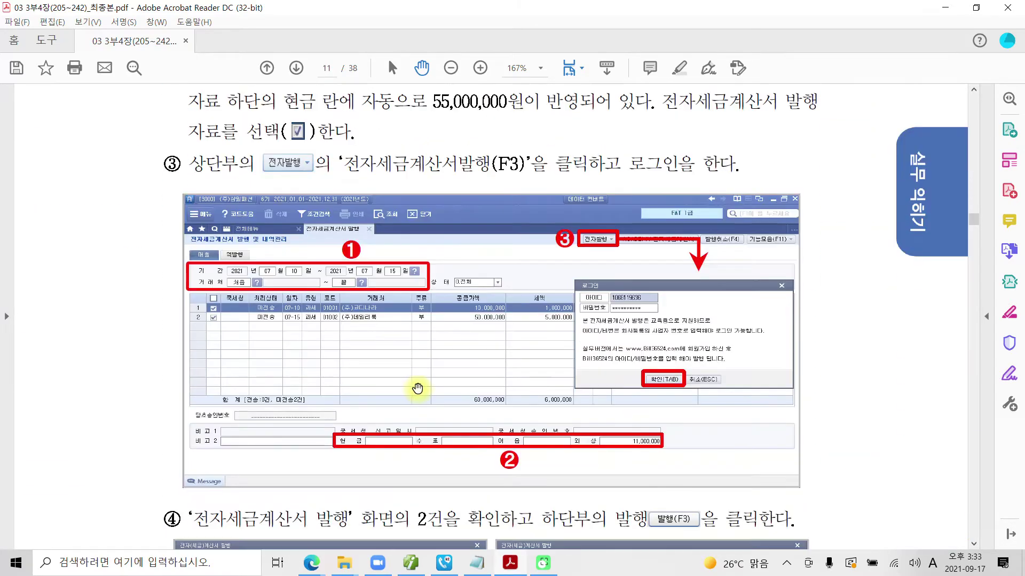
scroll(469, 378, down, 6)
scroll(471, 385, down, 6)
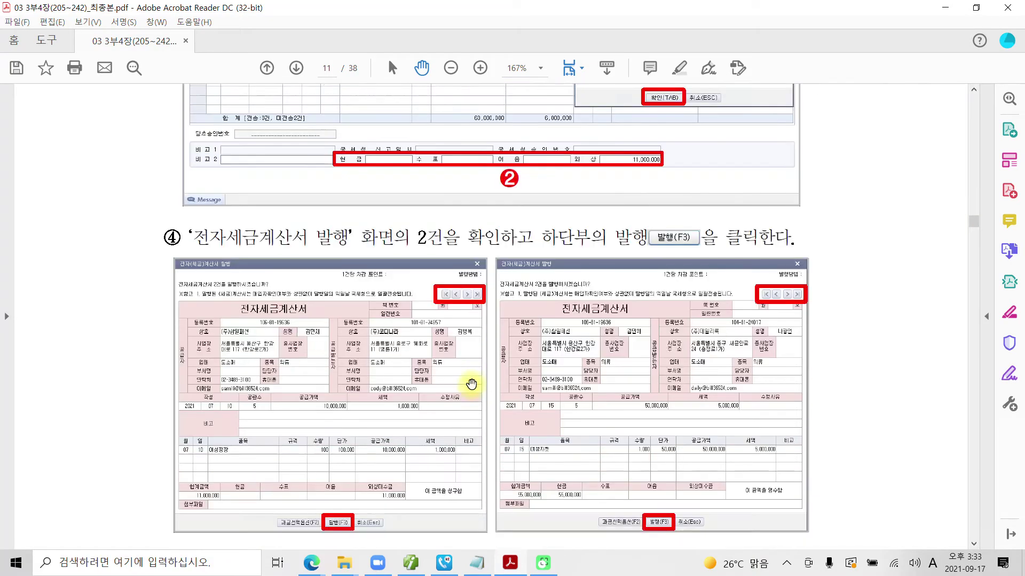
scroll(471, 384, down, 15)
scroll(472, 385, down, 20)
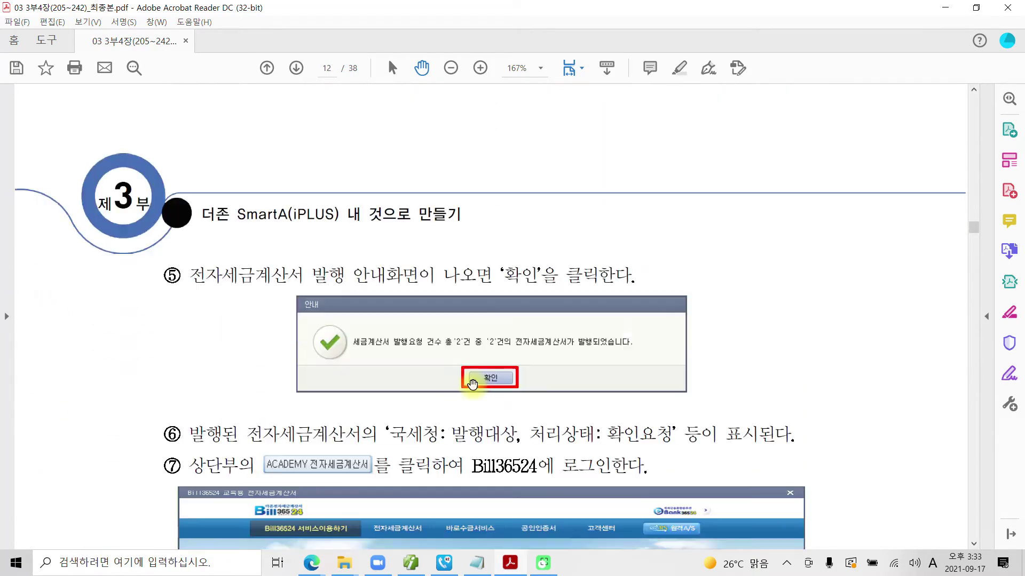
scroll(472, 384, down, 20)
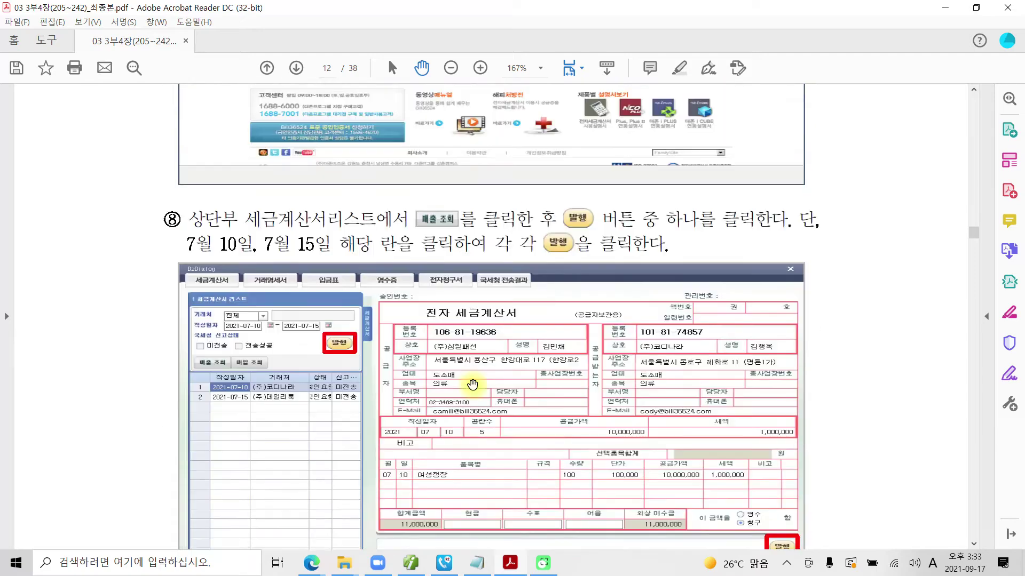
scroll(472, 384, down, 18)
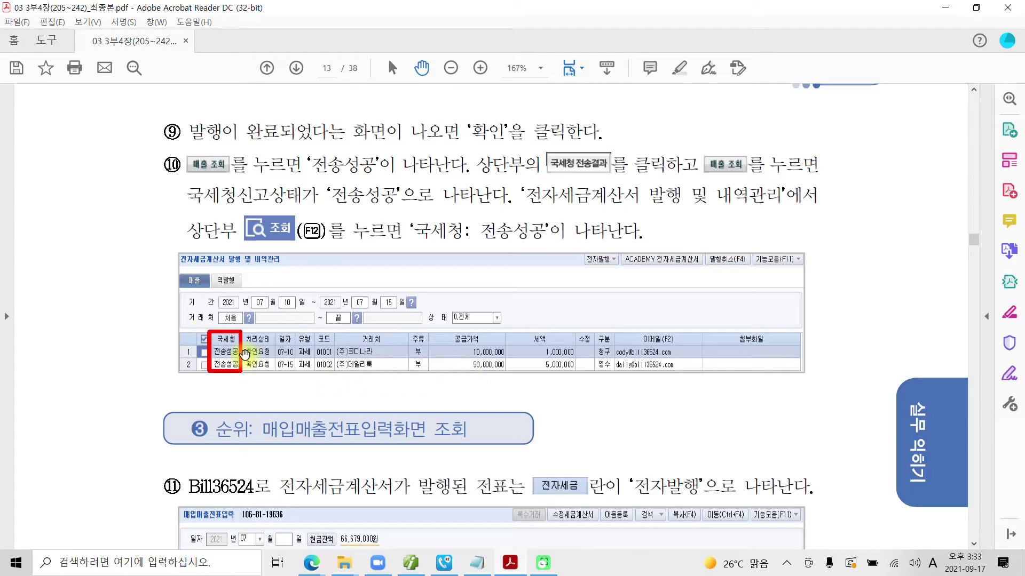
Examine the 매입매출전표입력화면 조회 example for the July vouchers and their 전자세금 column
scroll(243, 348, down, 4)
scroll(247, 348, down, 3)
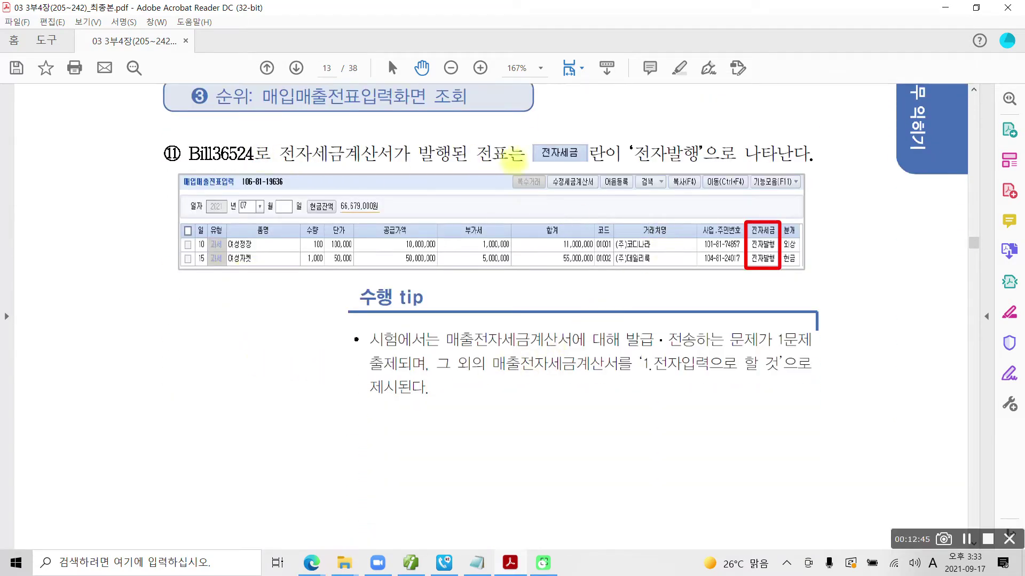
mouse_move(175, 170)
mouse_down()
mouse_move(225, 188)
mouse_move(261, 216)
mouse_up()
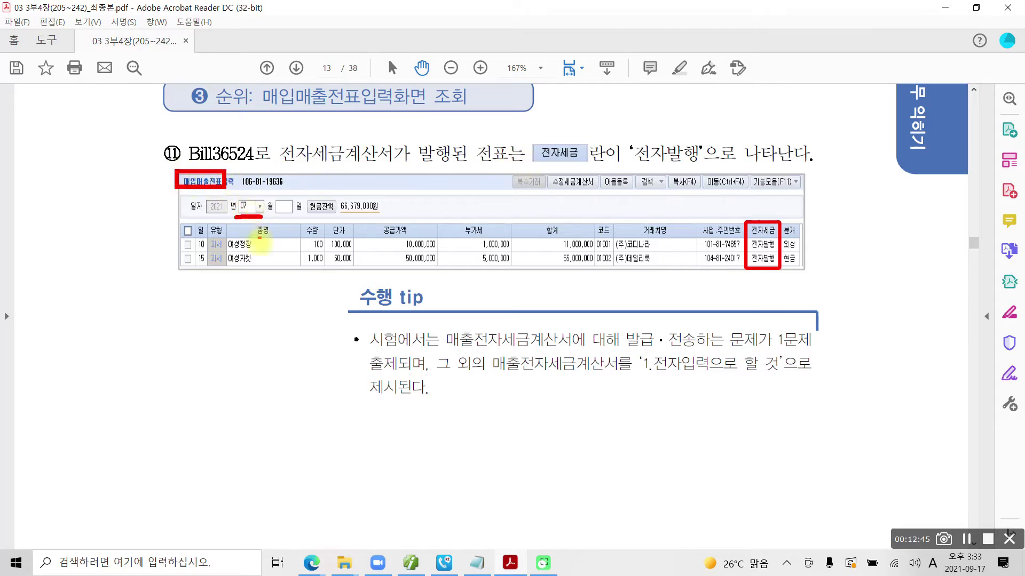
mouse_move(192, 238)
mouse_down()
mouse_move(177, 261)
mouse_move(213, 250)
mouse_move(219, 238)
mouse_up()
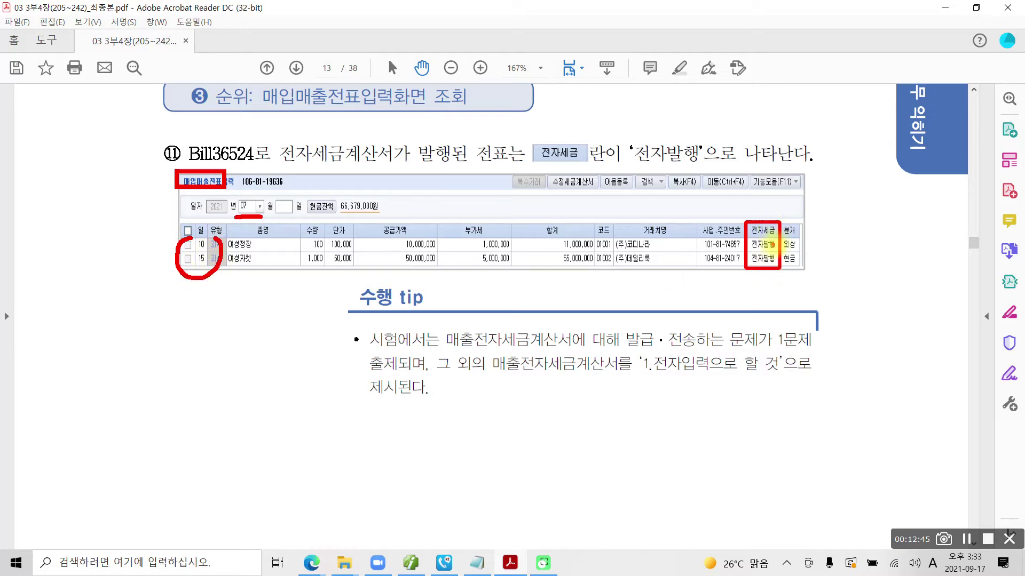
Read the 수행 tip on the single exam question about issuing and sending electronic invoices and on using 1.전자입력 for the others
mouse_move(778, 242)
mouse_down()
mouse_move(798, 229)
mouse_move(802, 240)
mouse_up()
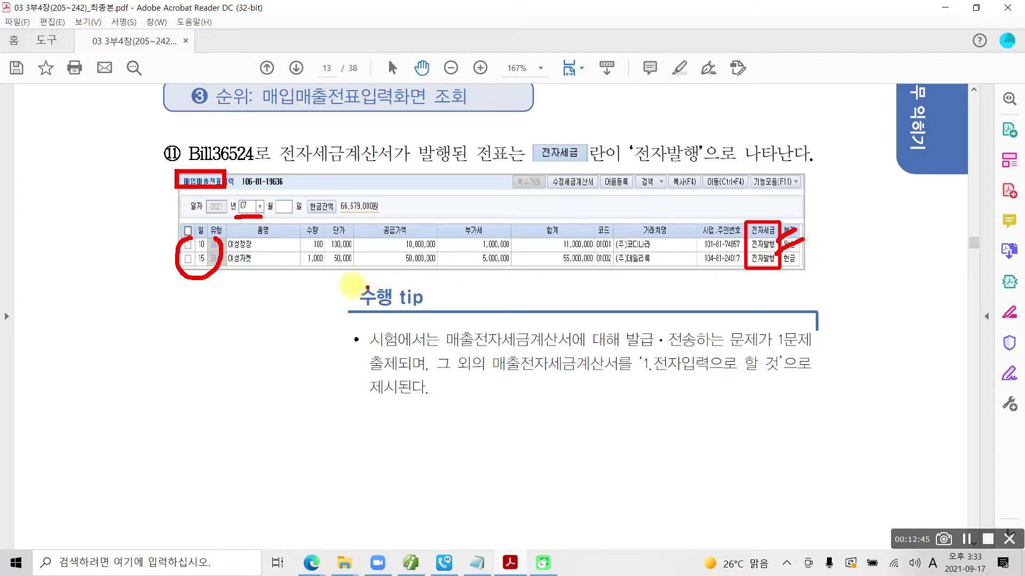
drag(334, 281, 446, 312)
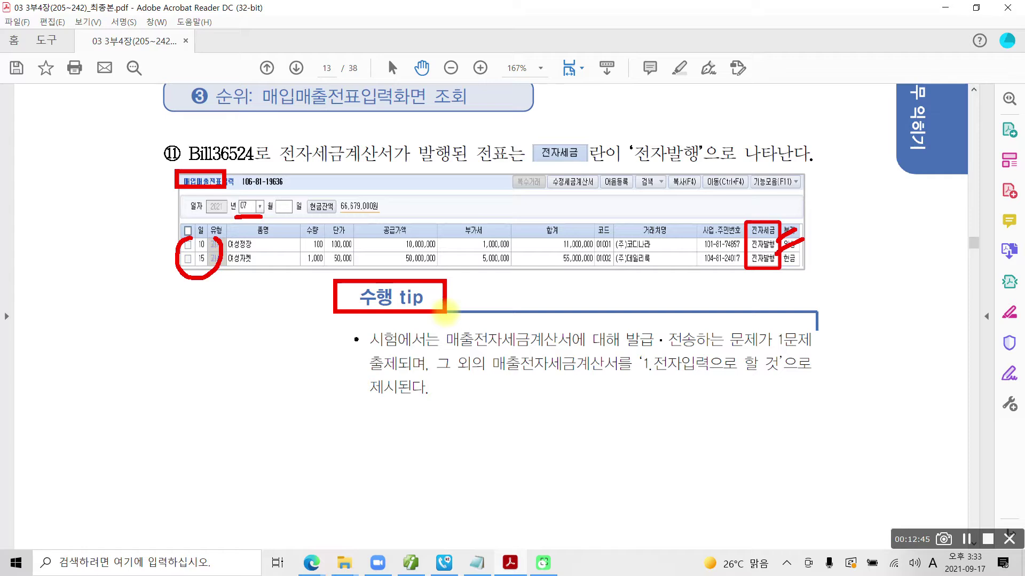
mouse_move(772, 316)
mouse_down()
mouse_move(833, 327)
mouse_move(767, 315)
mouse_up()
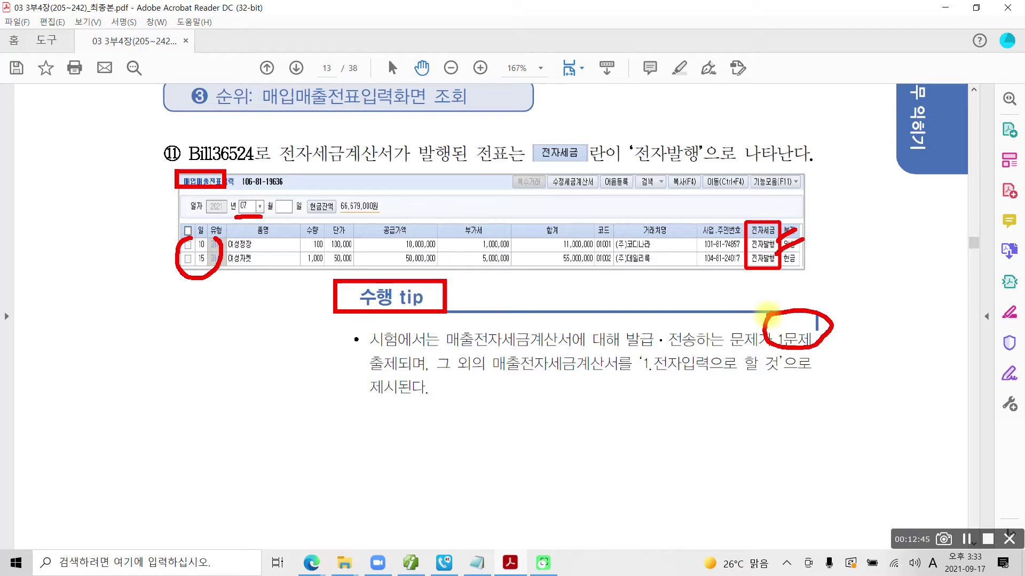
mouse_move(643, 380)
mouse_down()
mouse_move(704, 377)
mouse_move(652, 357)
mouse_move(647, 390)
mouse_up()
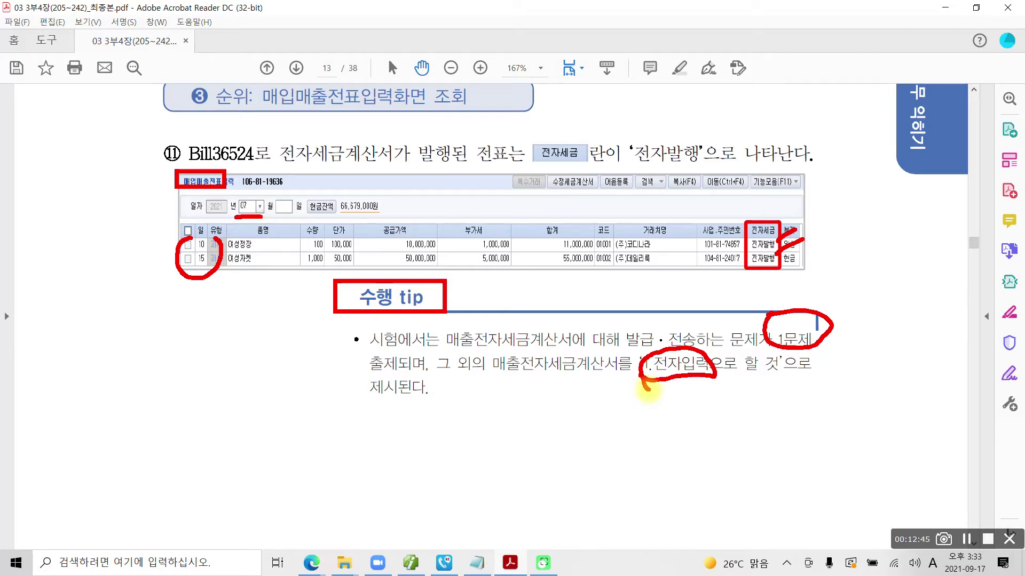
drag(823, 341, 799, 259)
mouse_move(705, 397)
mouse_down()
mouse_move(703, 429)
mouse_move(703, 388)
mouse_move(703, 457)
mouse_up()
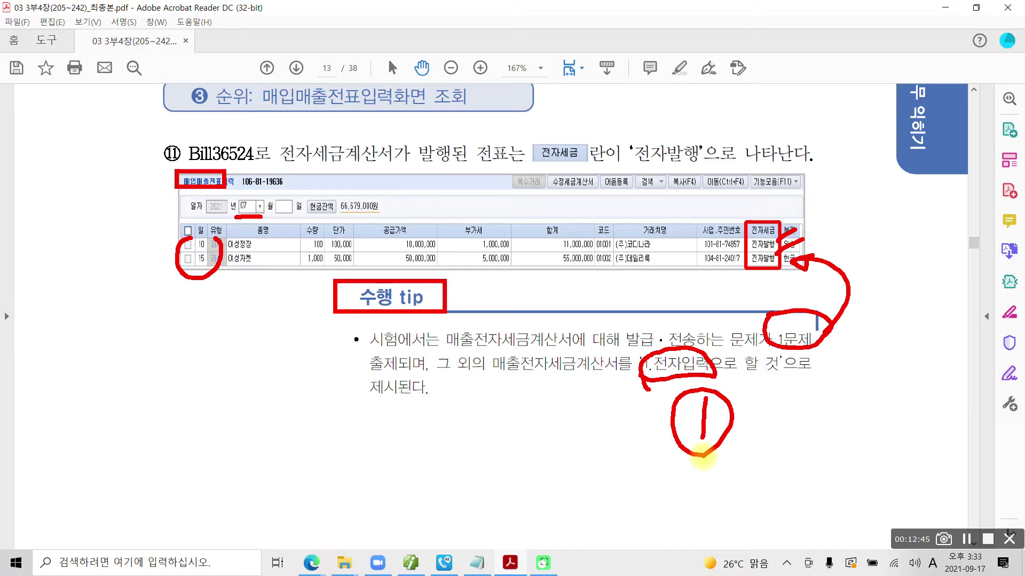
drag(807, 172, 762, 234)
mouse_move(757, 206)
mouse_down()
mouse_move(764, 236)
mouse_move(796, 198)
mouse_up()
key(Escape)
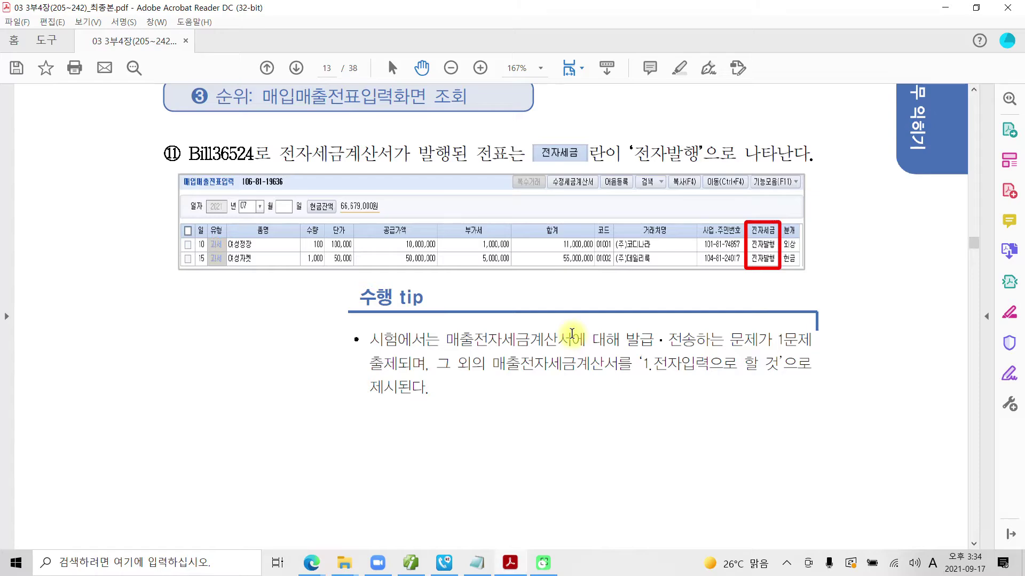
Go to section 04, 전자세금계산서 발급전송의 취소, and read its introduction and first cancellation steps
scroll(636, 361, down, 6)
scroll(504, 347, down, 6)
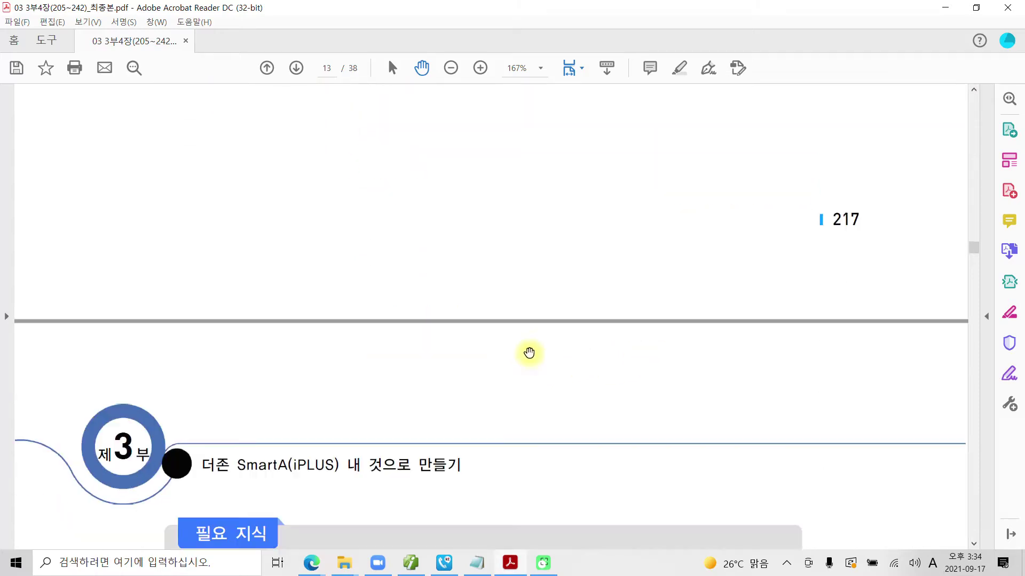
scroll(498, 360, down, 6)
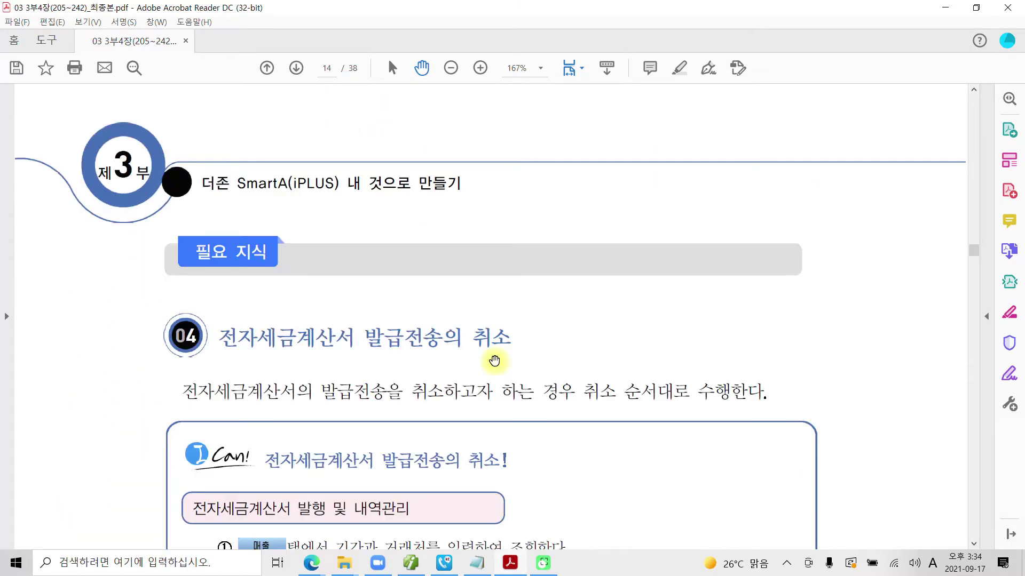
scroll(494, 365, up, 1)
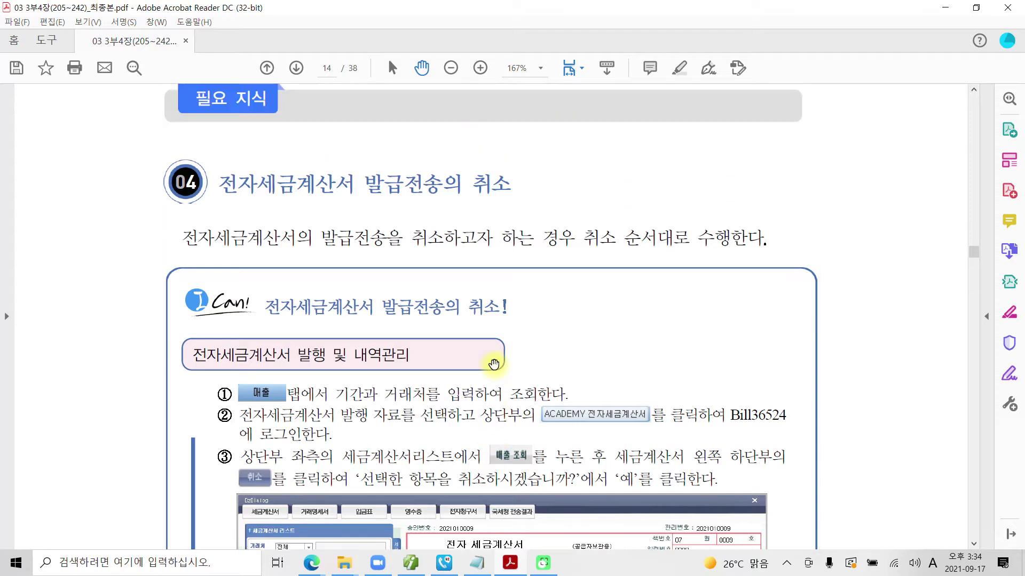
scroll(493, 363, up, 2)
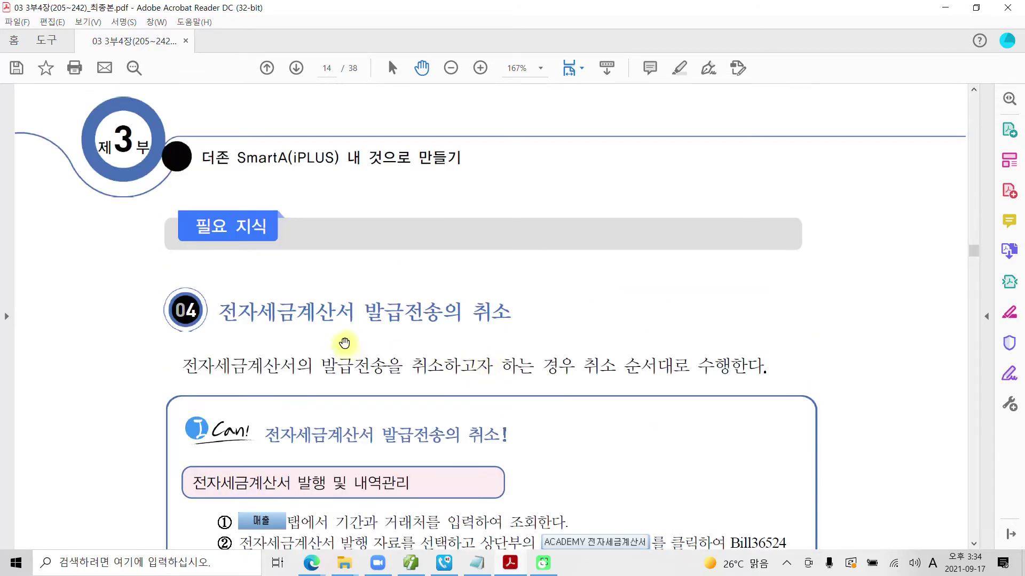
scroll(343, 341, down, 1)
scroll(345, 342, down, 2)
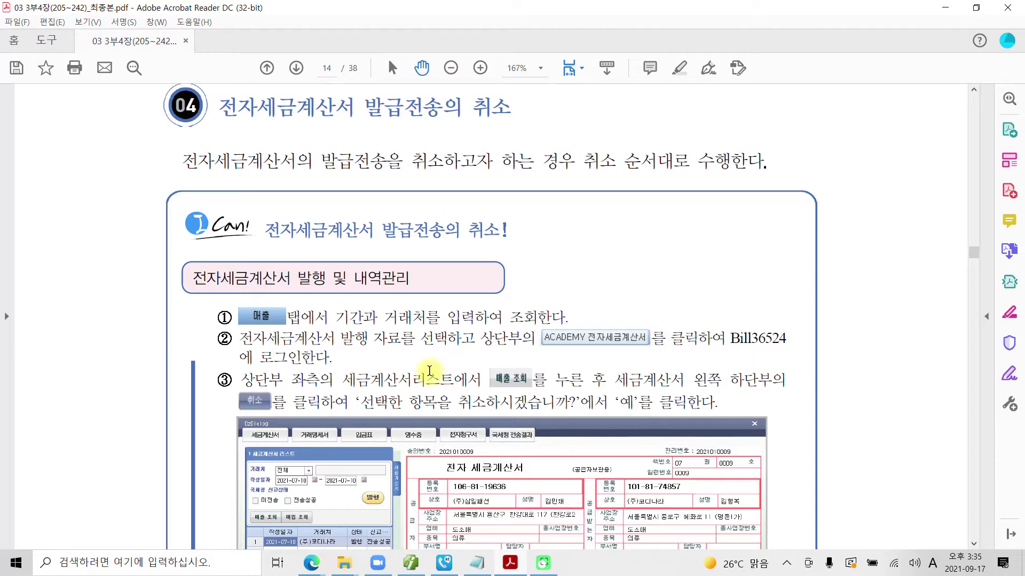
Examine the Bill36524 cancellation example, checking 매출 조회, the invoice's transmission status and the 취소 command
scroll(430, 369, down, 1)
scroll(428, 371, down, 2)
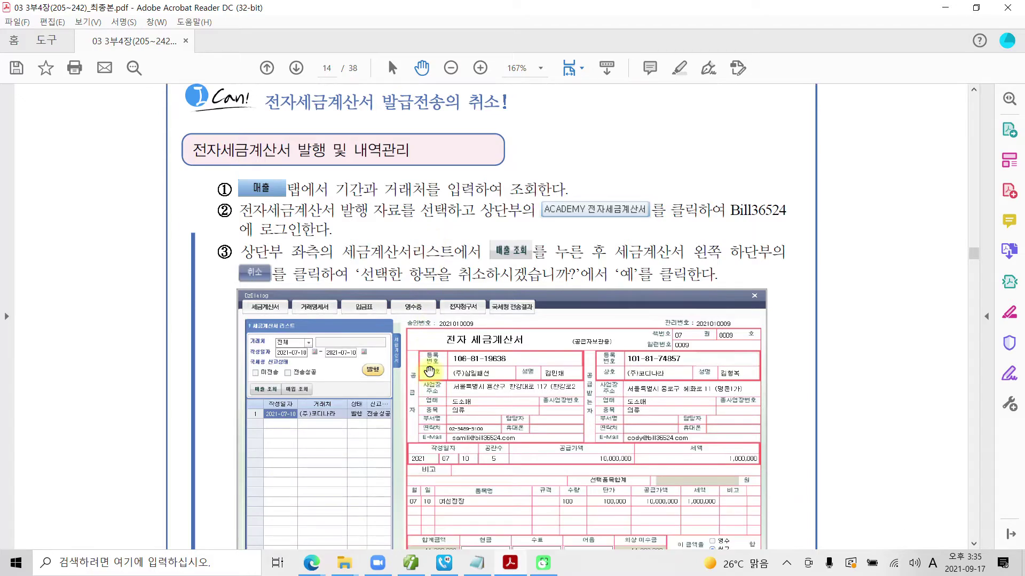
scroll(429, 370, down, 1)
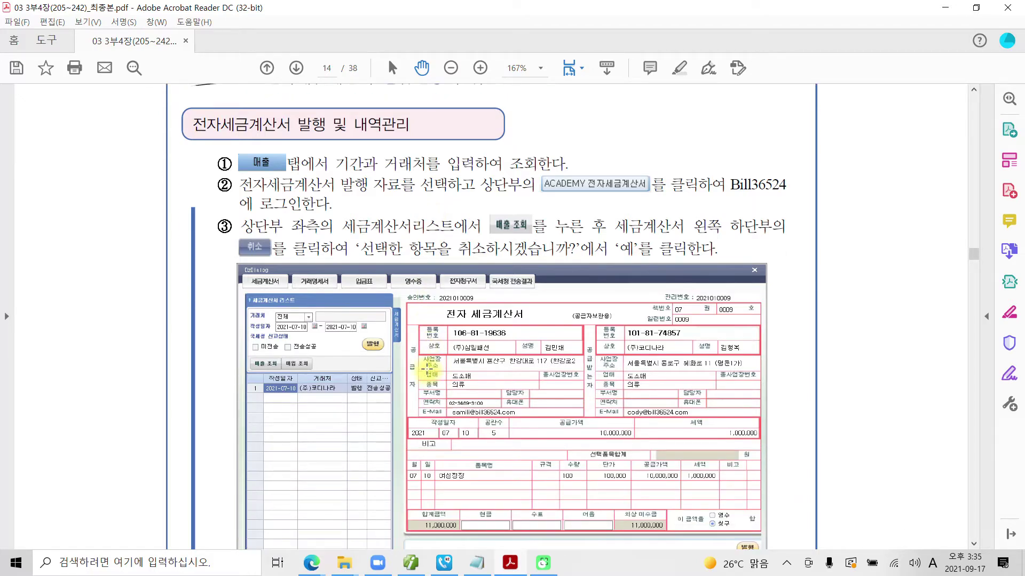
scroll(425, 368, down, 2)
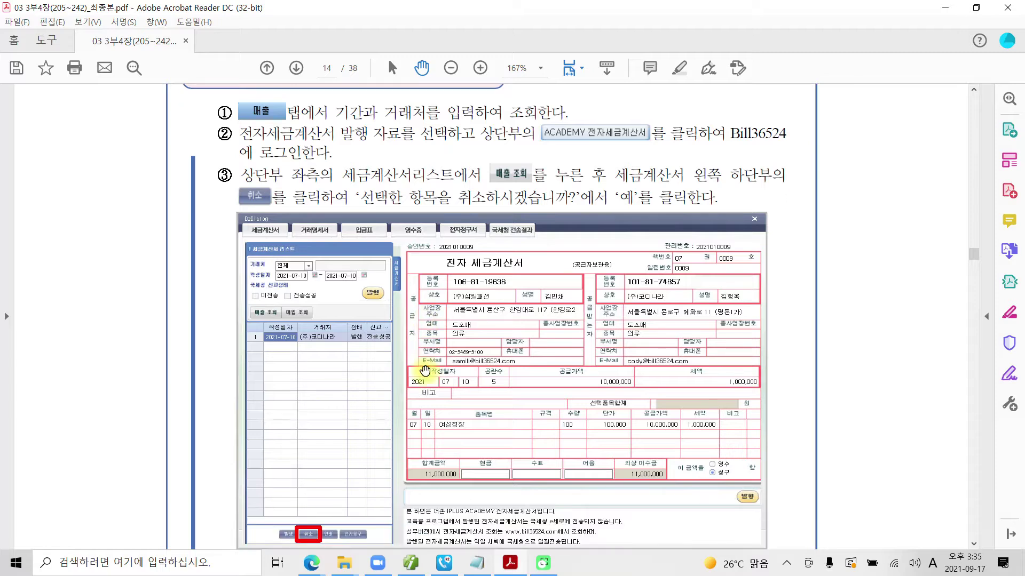
scroll(421, 366, down, 1)
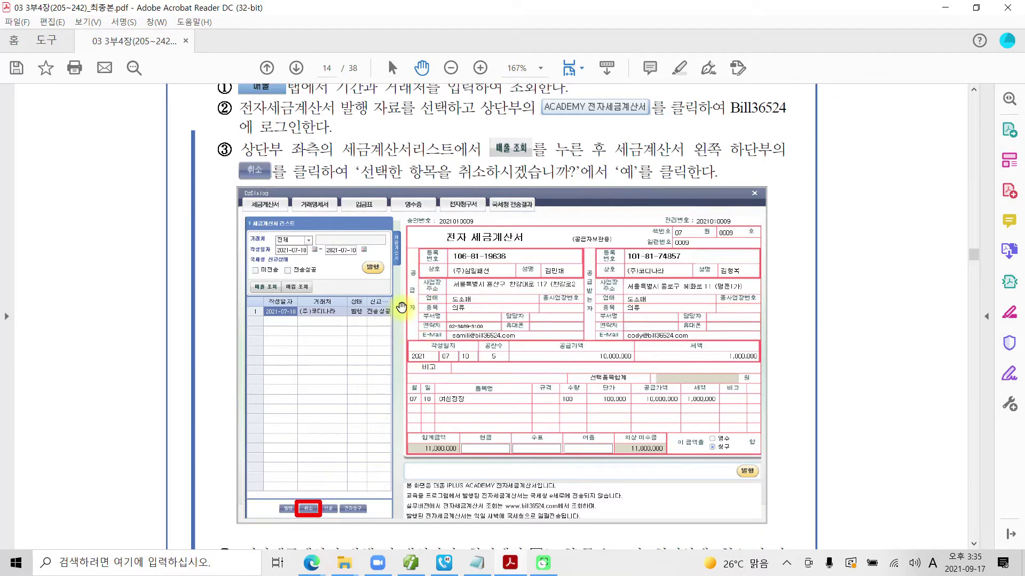
key(F6)
mouse_move(291, 481)
mouse_down()
mouse_move(301, 509)
mouse_move(328, 511)
mouse_up()
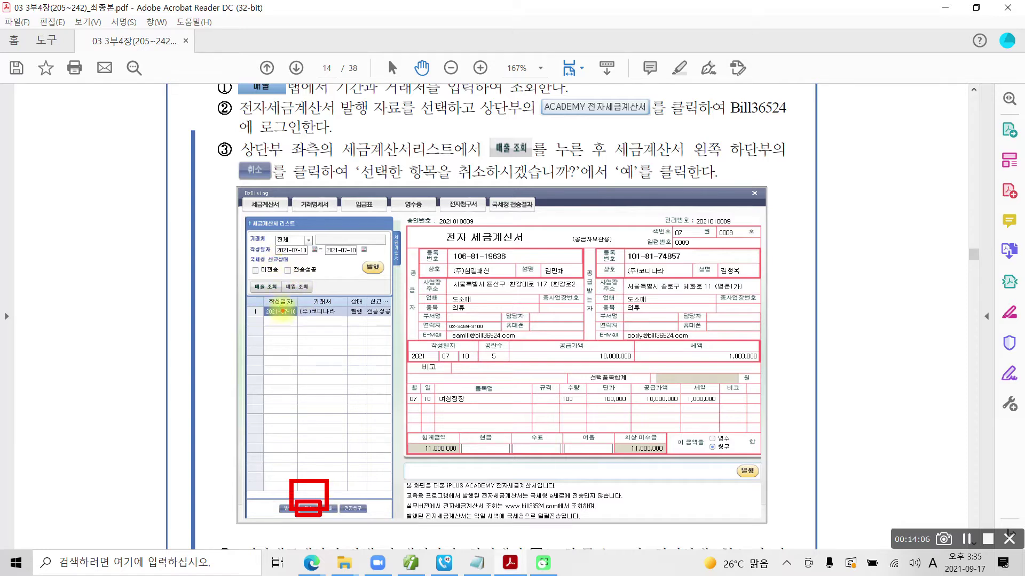
drag(258, 267, 280, 289)
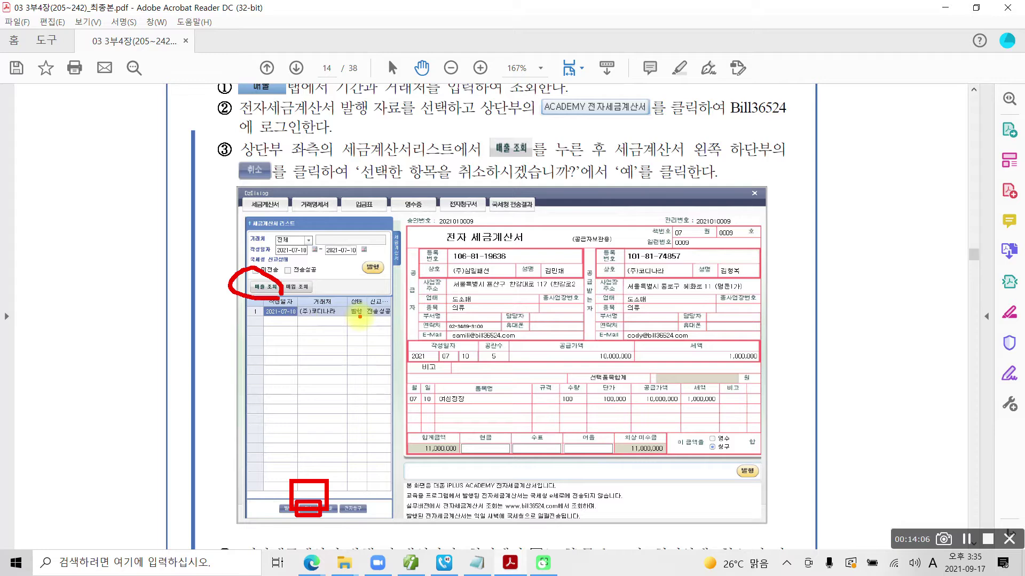
mouse_move(375, 319)
mouse_down()
mouse_move(369, 297)
mouse_move(379, 320)
mouse_up()
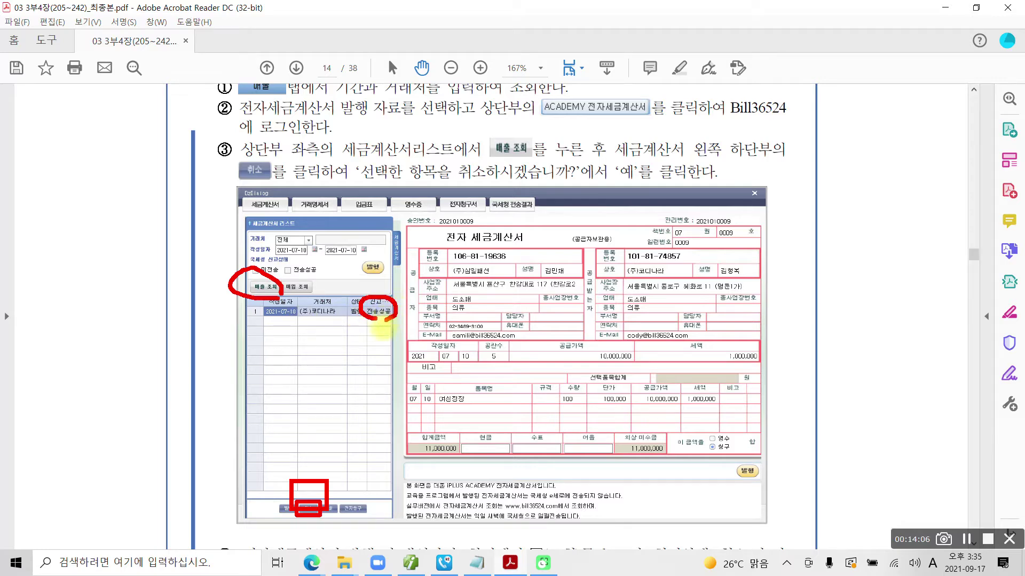
key(Escape)
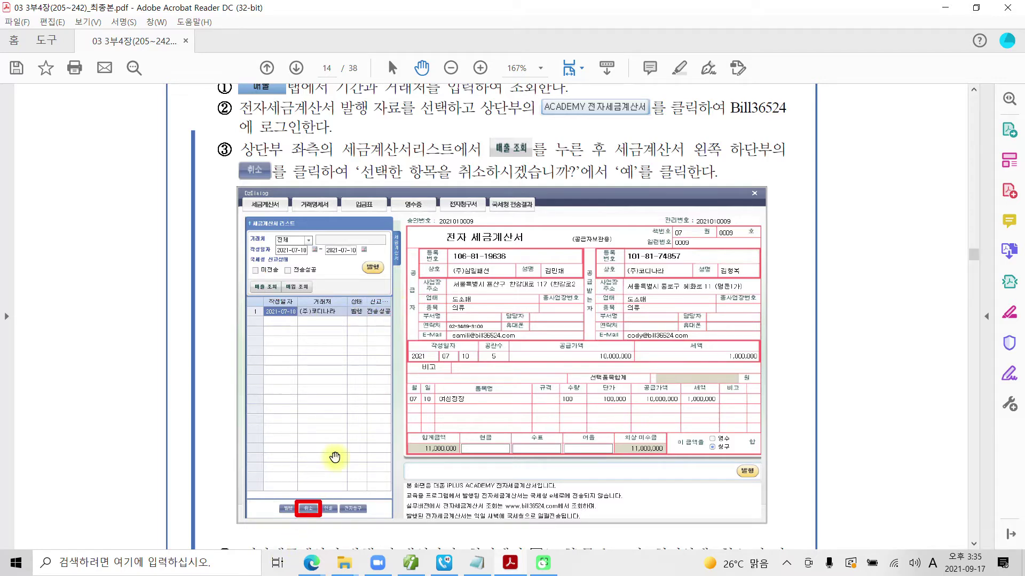
Review cancellation step ④ and locate 발행취소(F4) in the 전자세금계산서 발행 및 내역관리 example
scroll(342, 464, down, 6)
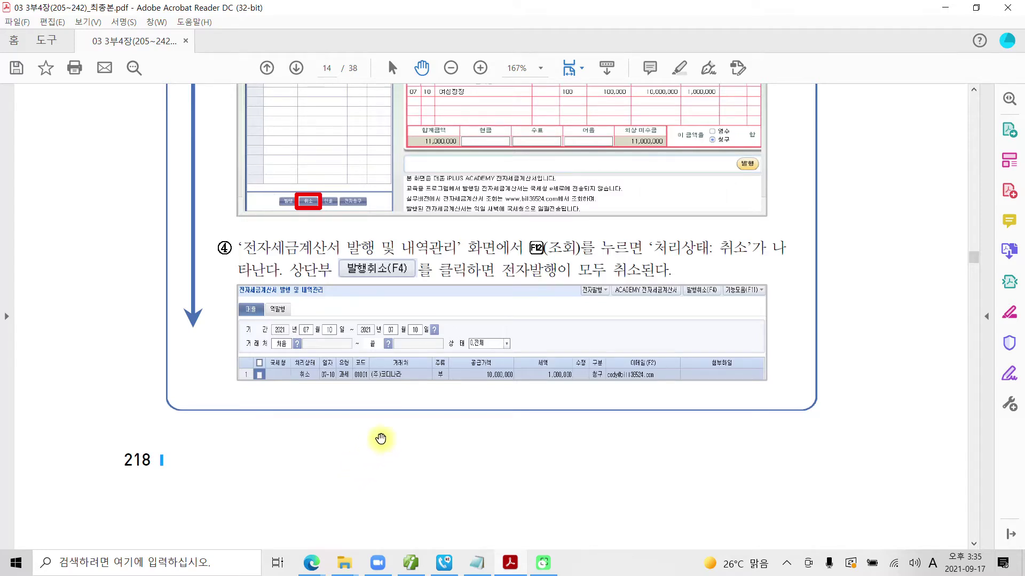
key(ctrl+w)
click(652, 308)
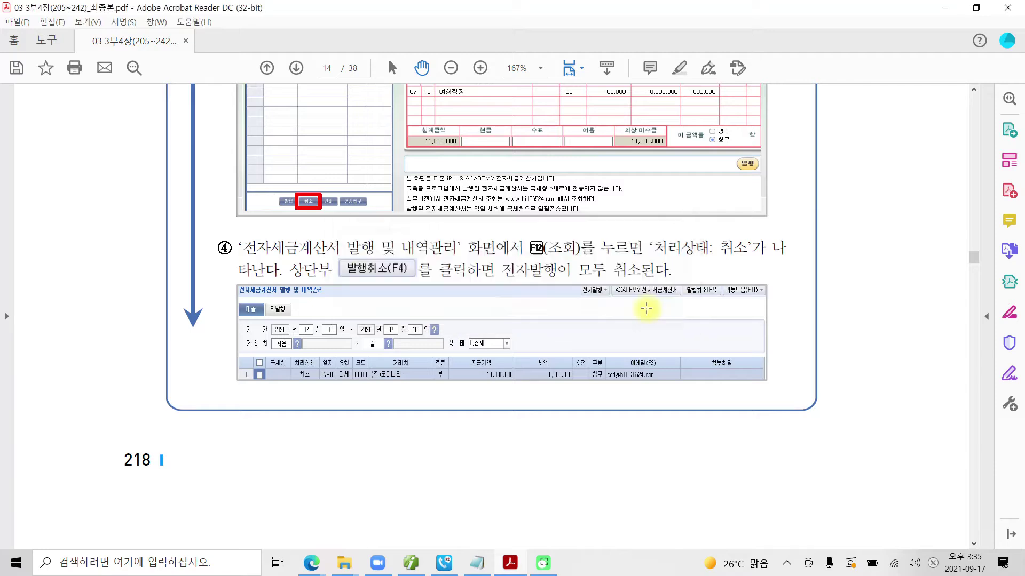
drag(332, 255, 407, 282)
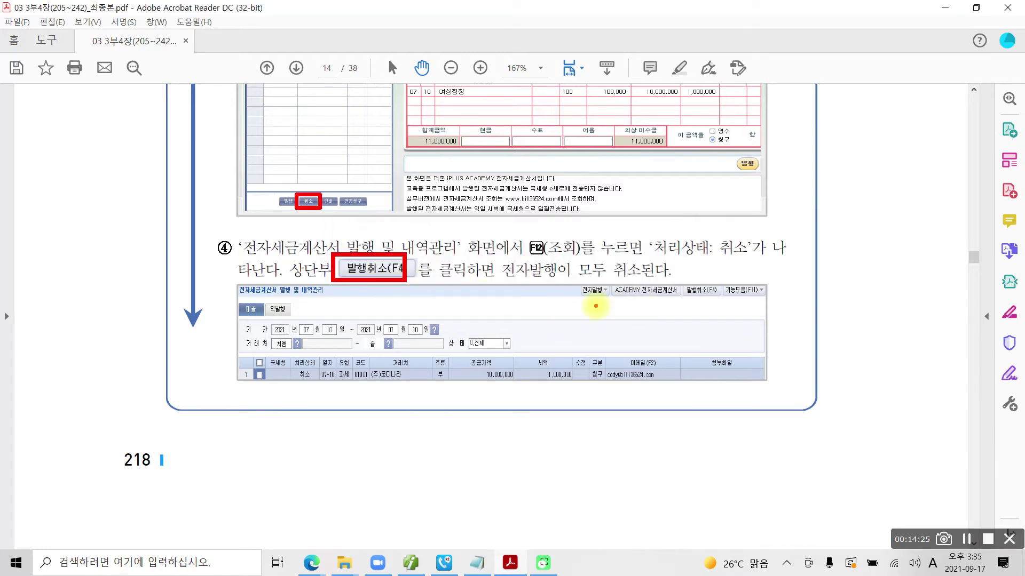
drag(675, 275, 727, 307)
drag(360, 299, 240, 300)
mouse_move(705, 261)
mouse_down()
mouse_move(715, 274)
mouse_move(737, 262)
mouse_up()
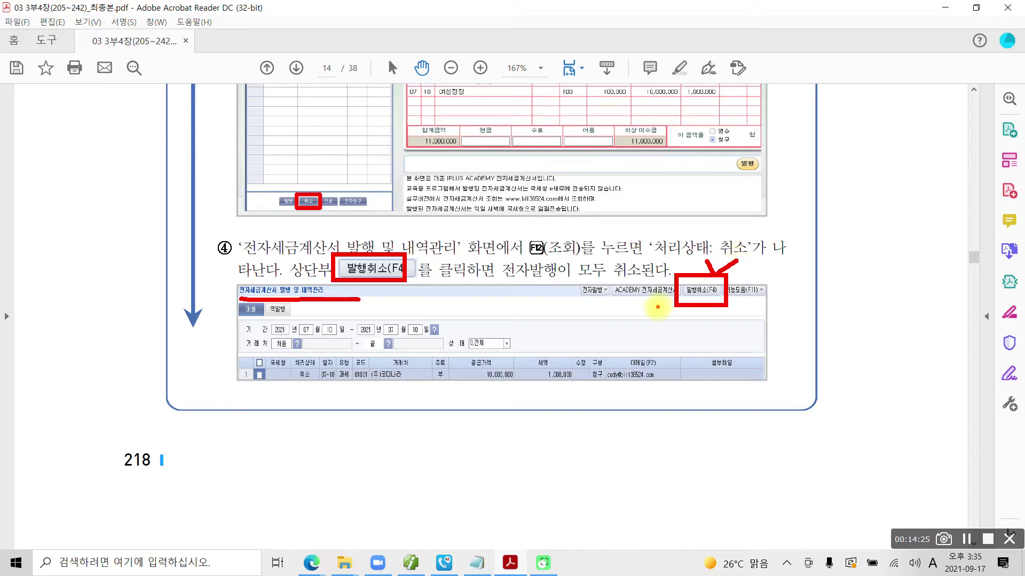
Trace the cancellation order in the examples, from 취소 in Bill36524 to 발행취소(F4) on the selected invoice row
mouse_move(654, 326)
mouse_down()
mouse_move(628, 318)
mouse_move(646, 288)
mouse_move(668, 307)
mouse_move(654, 326)
mouse_up()
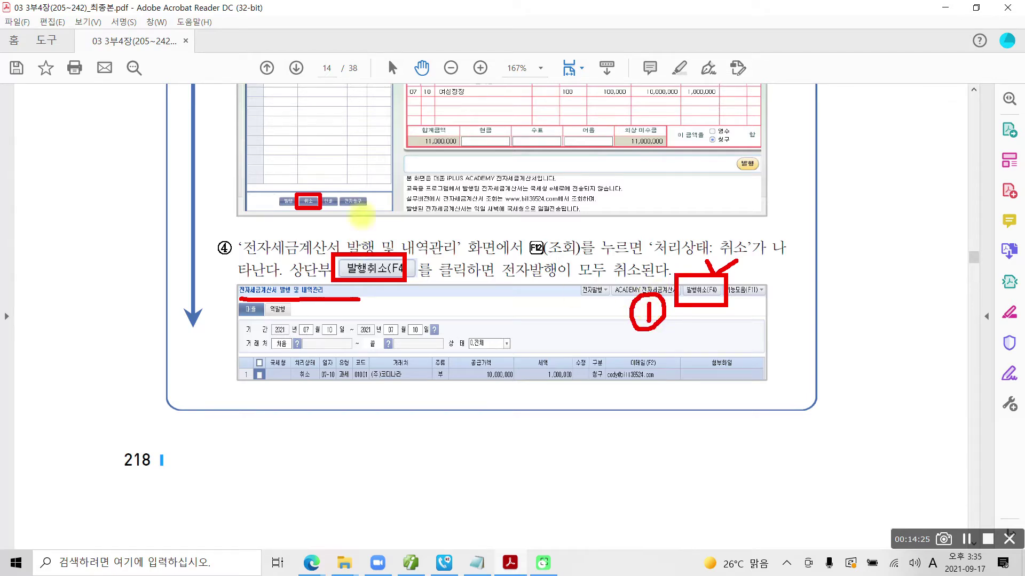
mouse_move(299, 164)
mouse_down()
mouse_move(312, 184)
mouse_move(328, 175)
mouse_up()
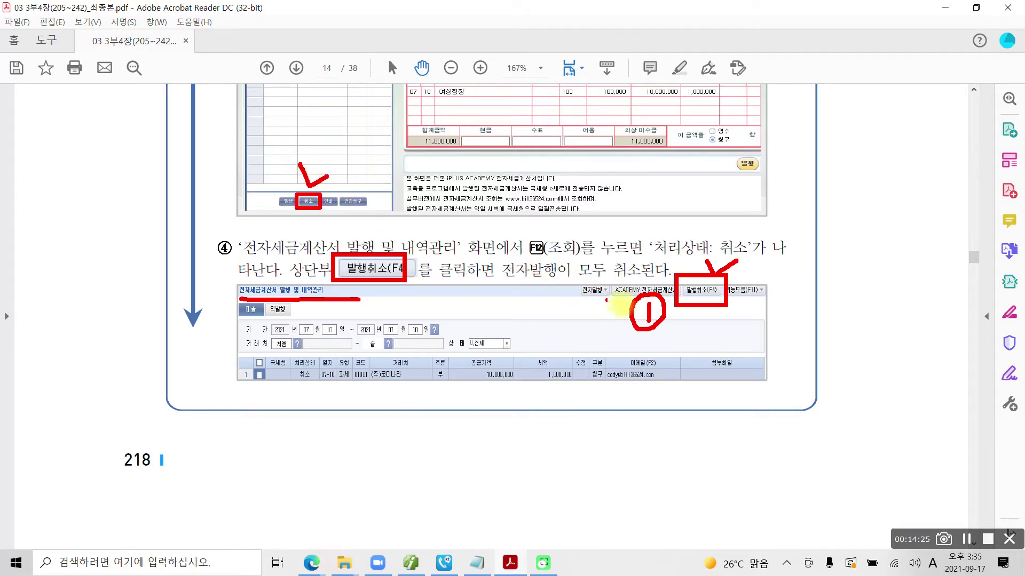
drag(697, 310, 705, 319)
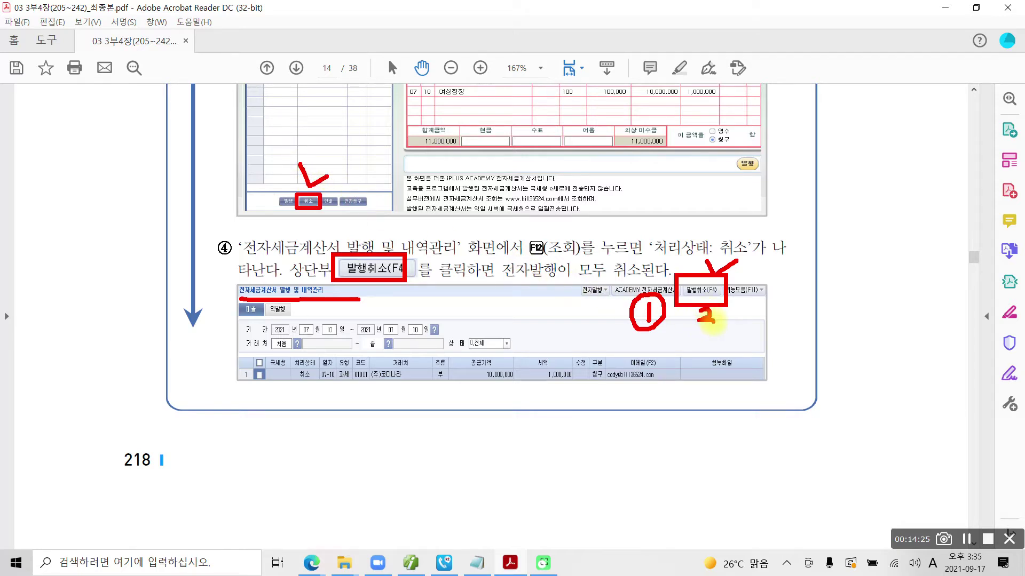
mouse_move(727, 320)
mouse_down()
mouse_move(681, 310)
mouse_move(723, 304)
mouse_move(710, 331)
mouse_up()
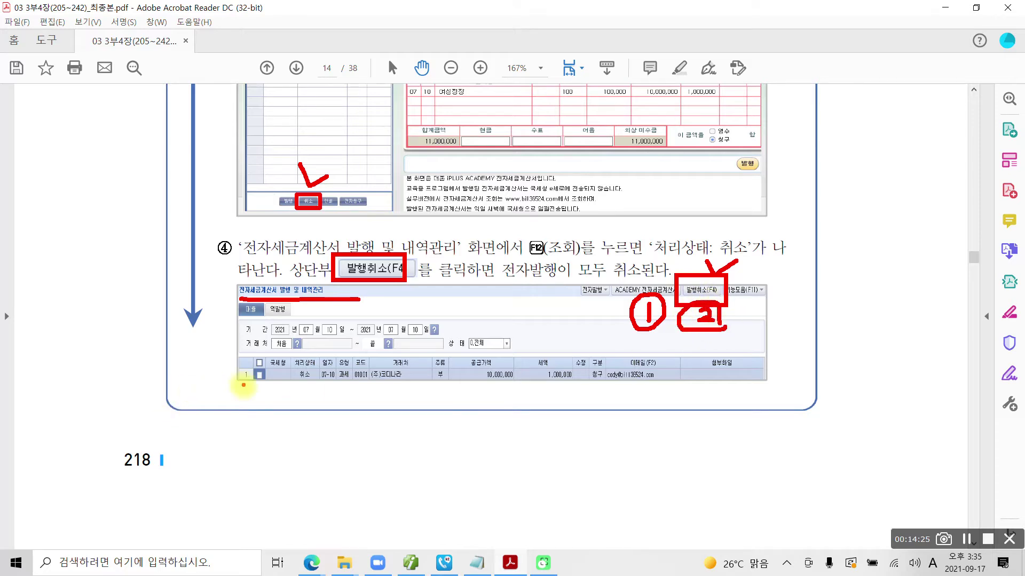
drag(258, 371, 280, 367)
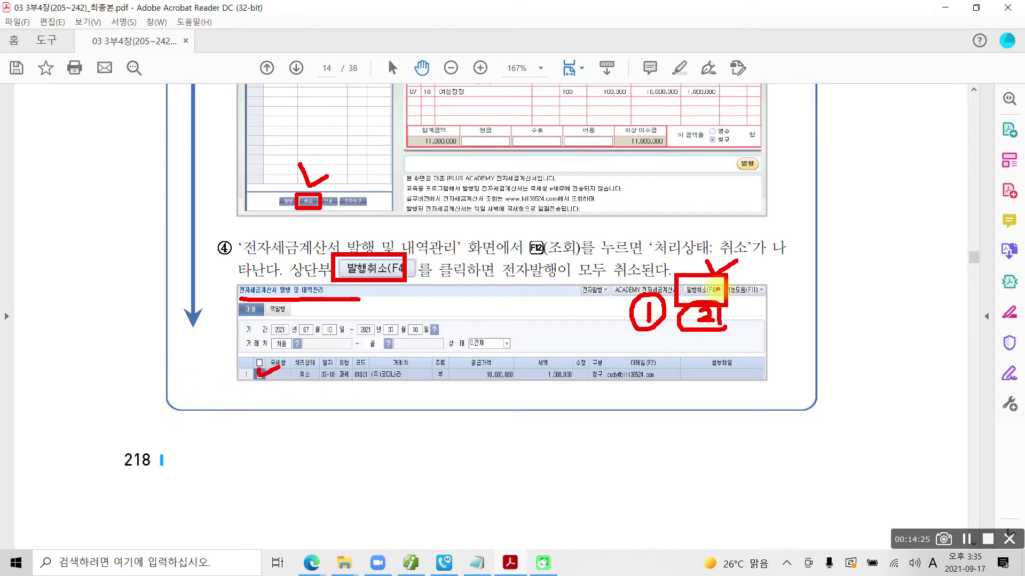
key(Escape)
Go to the 매출전표입력 exercise and read its instructions on entering electronic invoices as 1.전자입력
scroll(483, 413, down, 2)
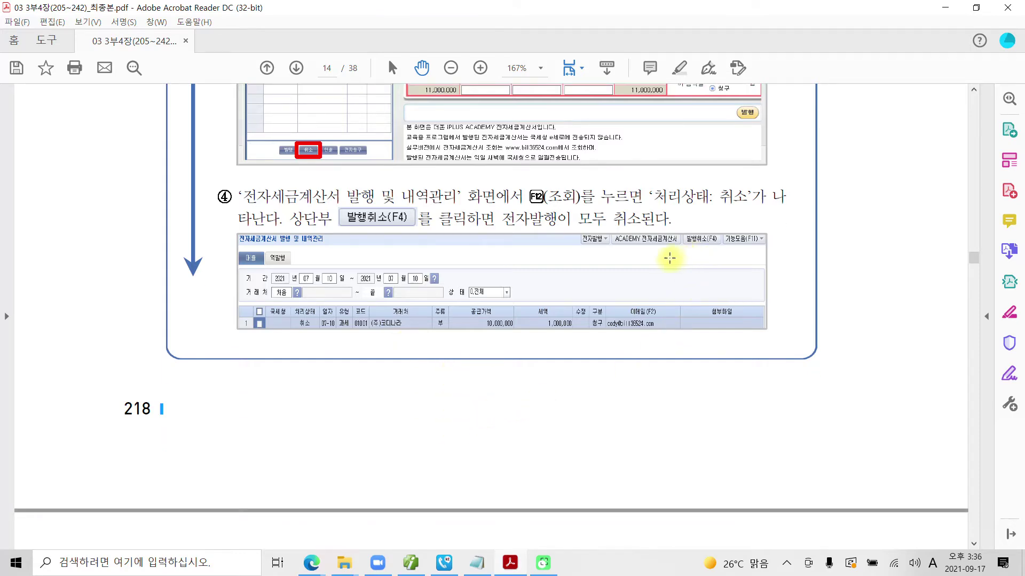
scroll(601, 314, down, 12)
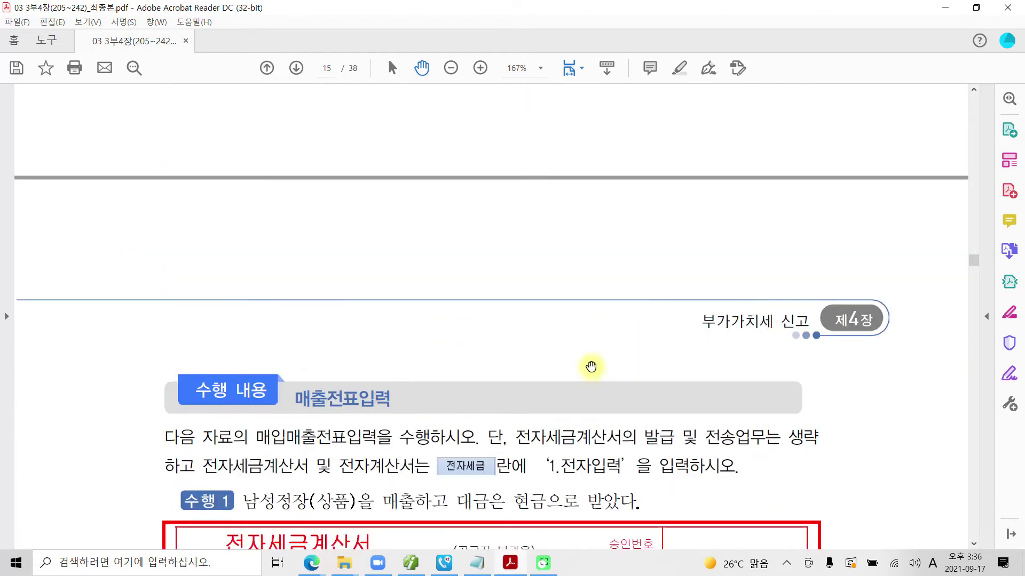
scroll(590, 365, down, 6)
scroll(589, 352, down, 5)
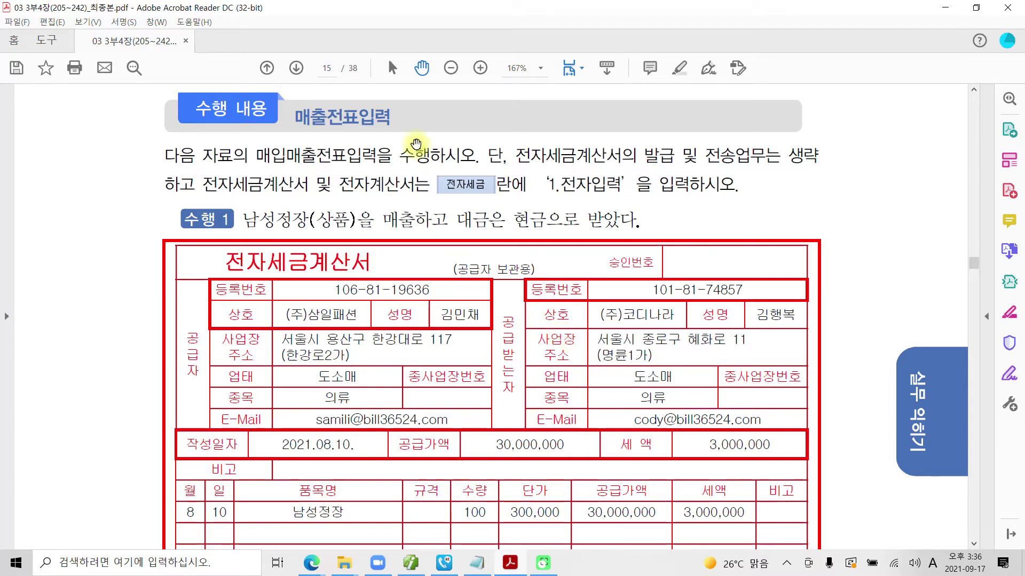
mouse_move(171, 85)
mouse_down()
mouse_move(229, 119)
mouse_move(277, 126)
mouse_up()
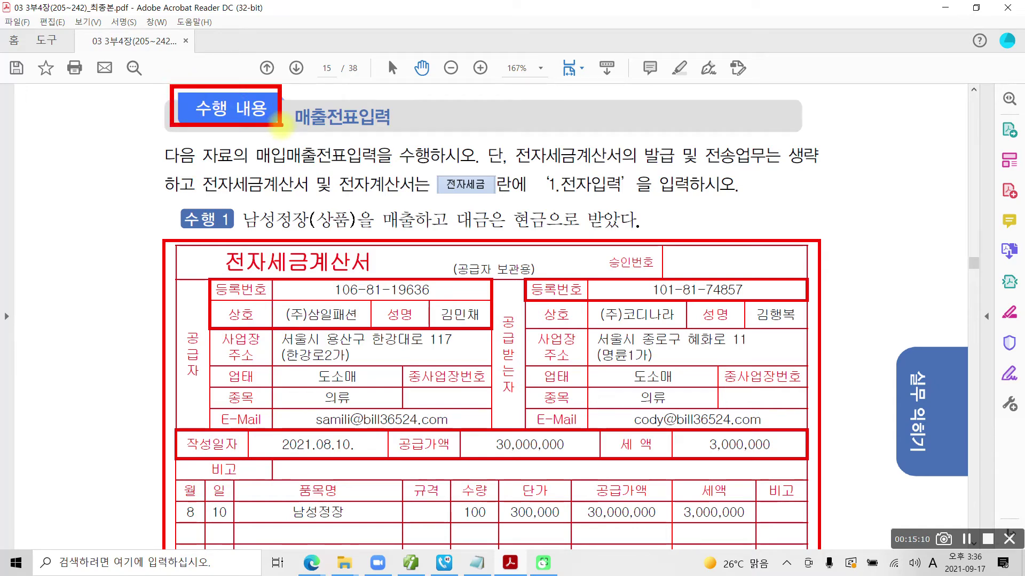
mouse_move(162, 151)
mouse_down()
mouse_move(150, 182)
mouse_move(157, 195)
mouse_up()
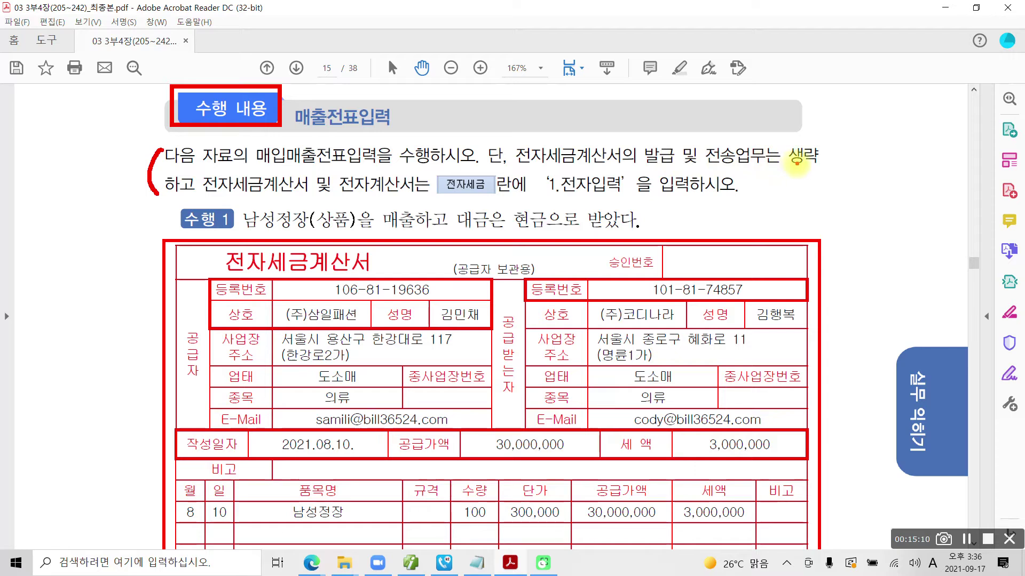
drag(198, 195, 355, 196)
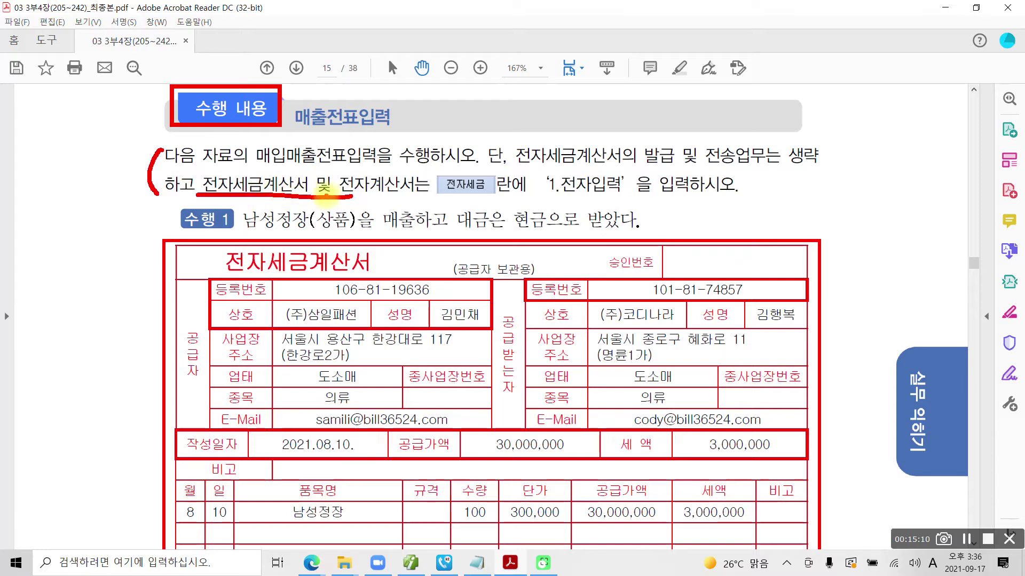
drag(351, 195, 409, 195)
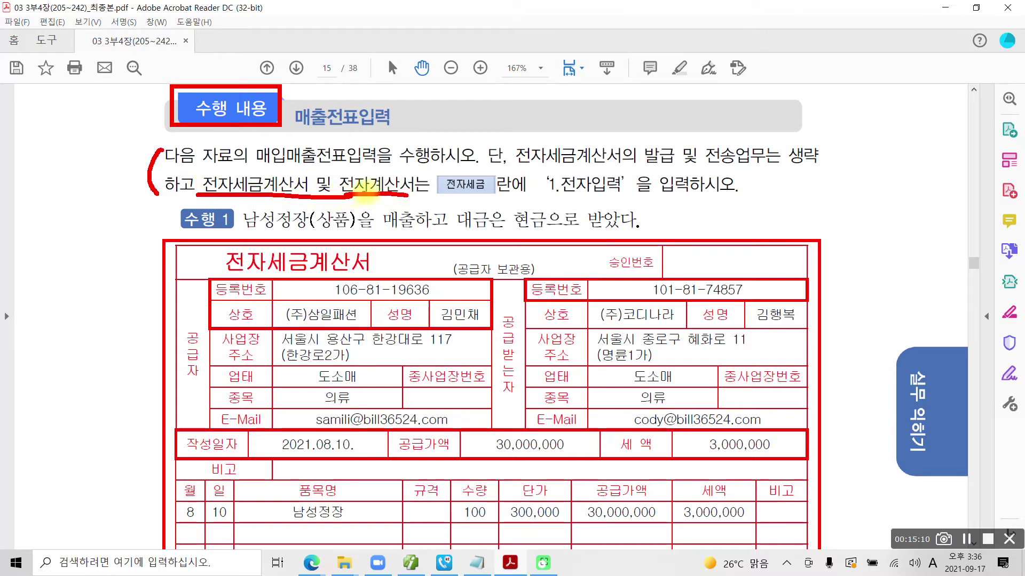
mouse_move(547, 172)
mouse_down()
mouse_move(531, 186)
mouse_move(592, 201)
mouse_move(640, 193)
mouse_move(601, 170)
mouse_move(549, 171)
mouse_up()
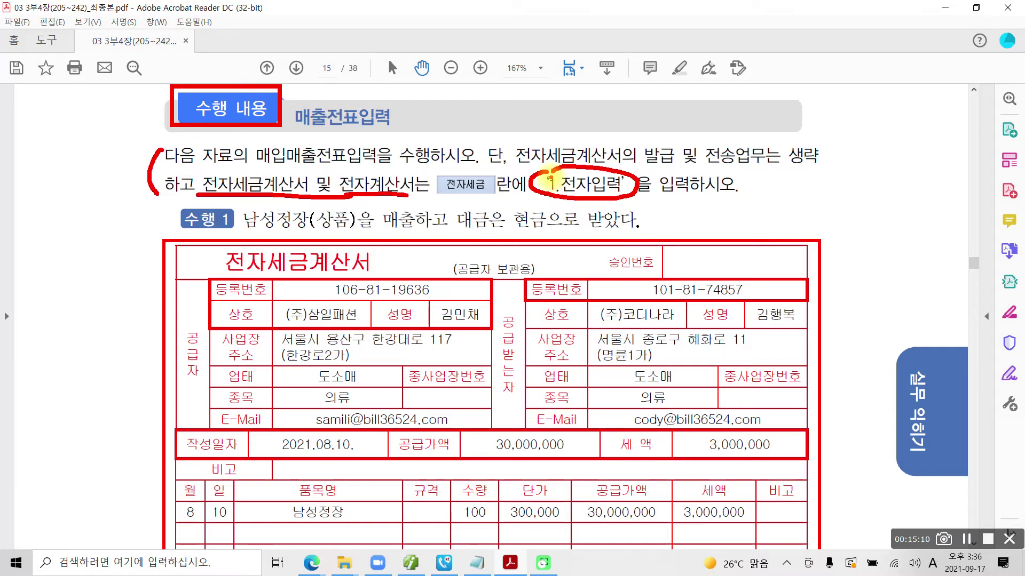
key(Escape)
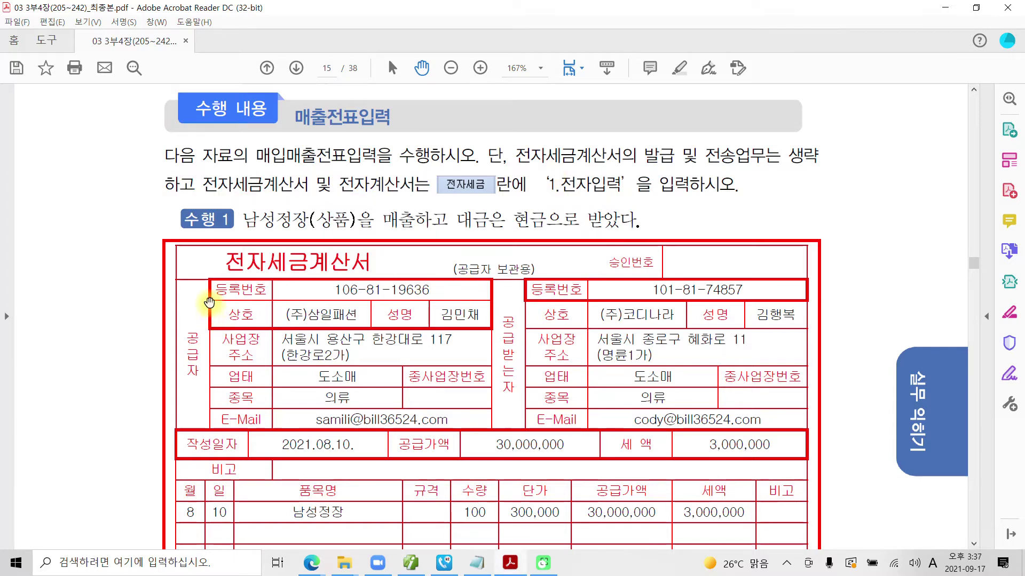
Examine the 수행 1 electronic tax invoice for the 남성정장 cash sale, checking its document type and issue date
scroll(209, 302, down, 1)
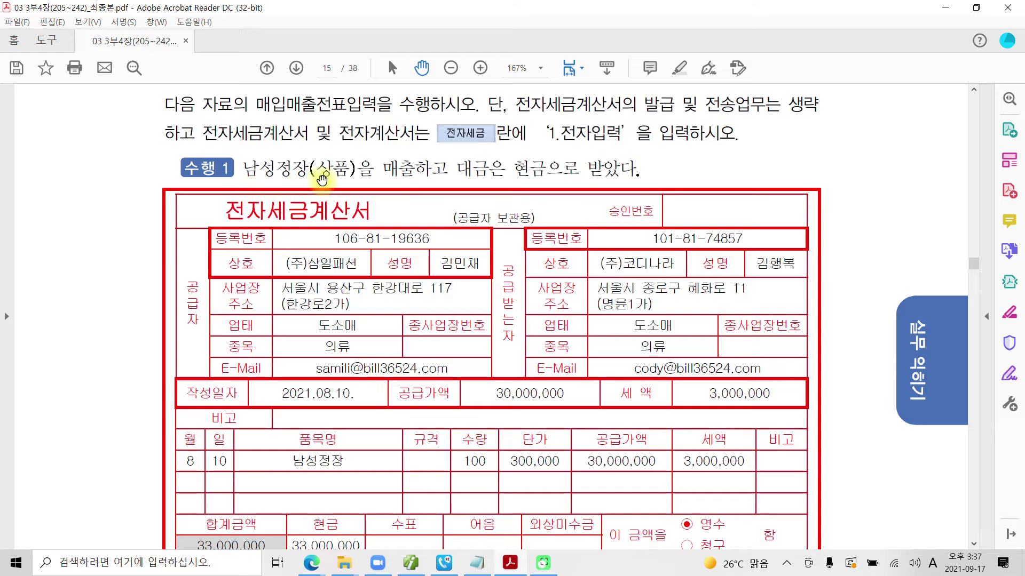
scroll(520, 288, down, 1)
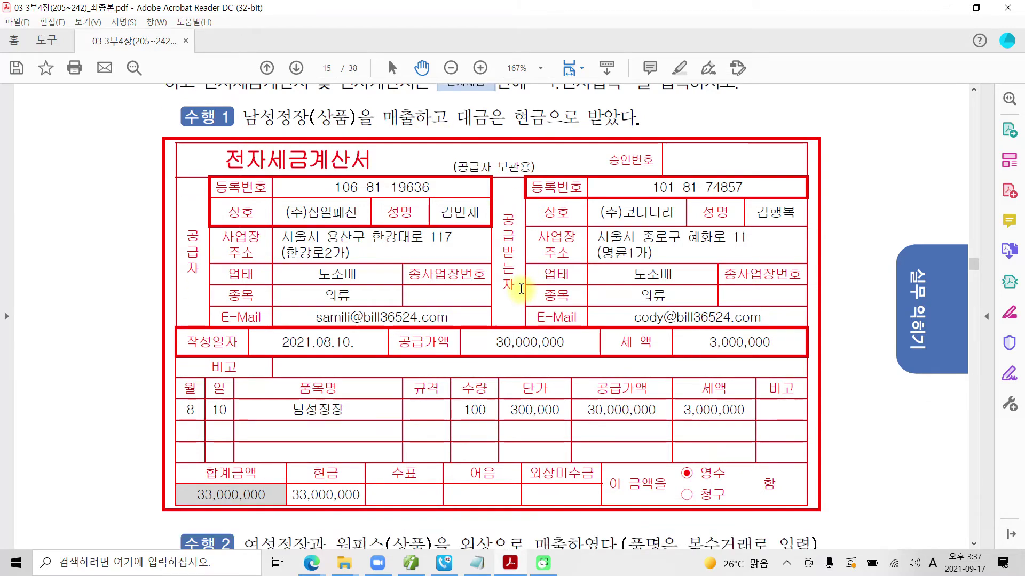
scroll(520, 289, down, 2)
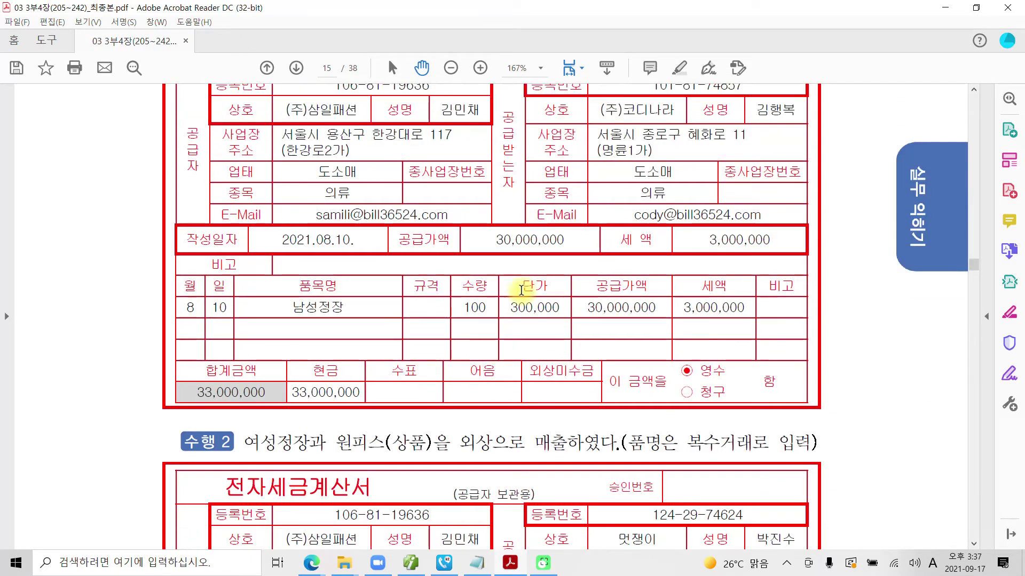
scroll(521, 290, up, 2)
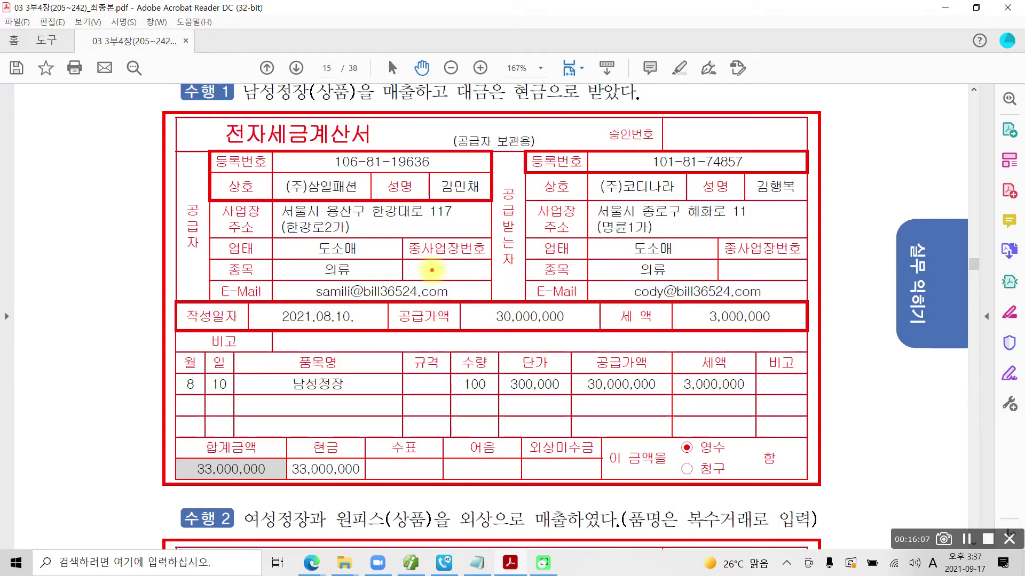
mouse_move(305, 113)
mouse_down()
mouse_move(274, 130)
mouse_move(384, 113)
mouse_move(281, 128)
mouse_up()
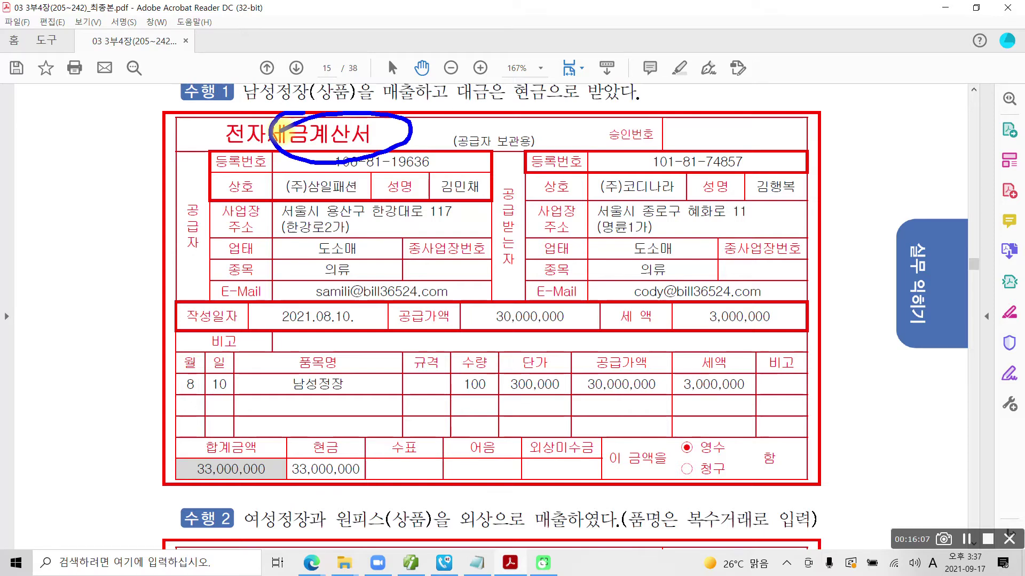
mouse_move(379, 326)
mouse_down()
mouse_move(270, 338)
mouse_move(355, 374)
mouse_up()
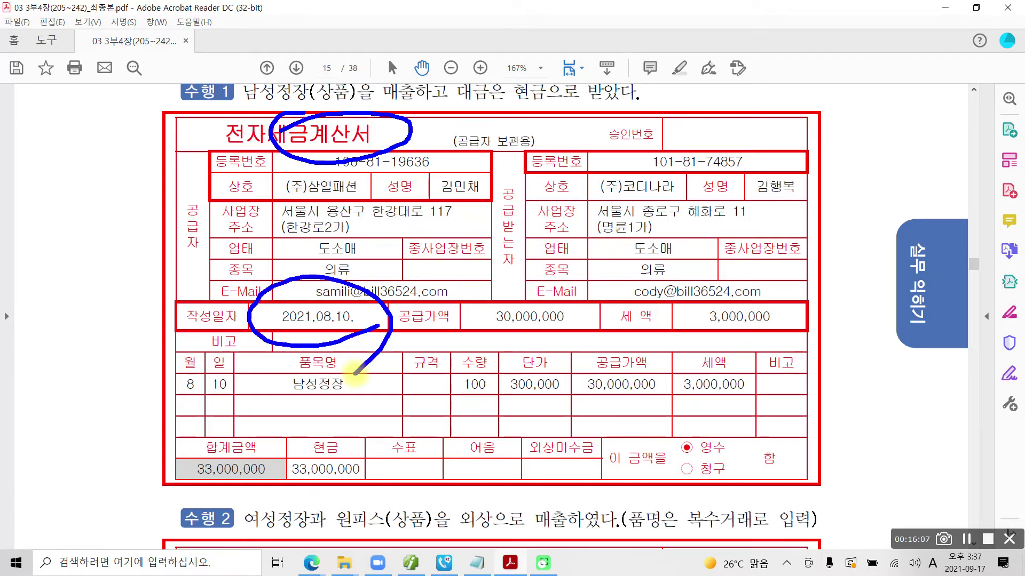
key(Escape)
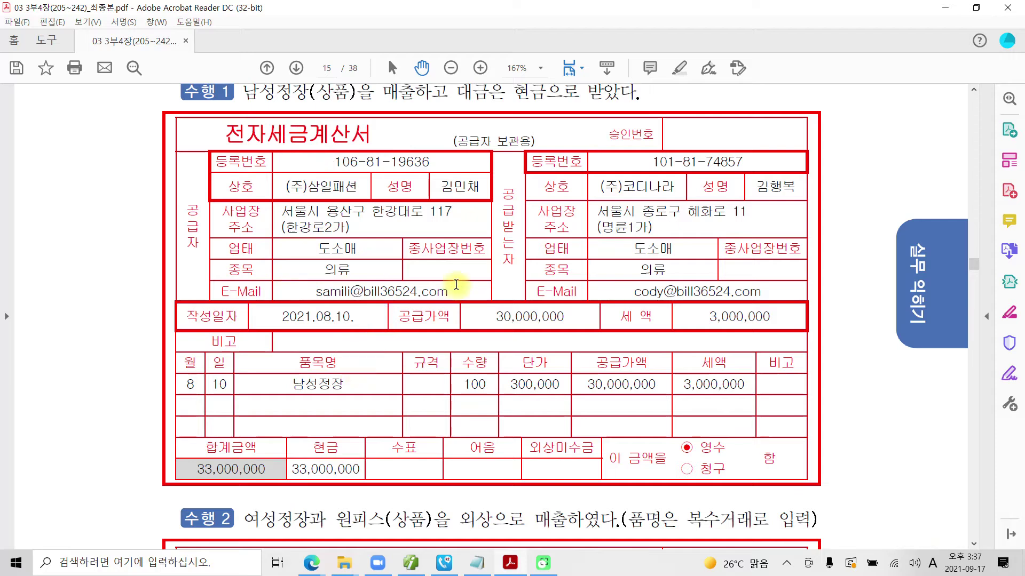
Switch to the accounting program's 매입매출전표입력 screen and start a voucher dated August 10, 2021
mouse_move(504, 567)
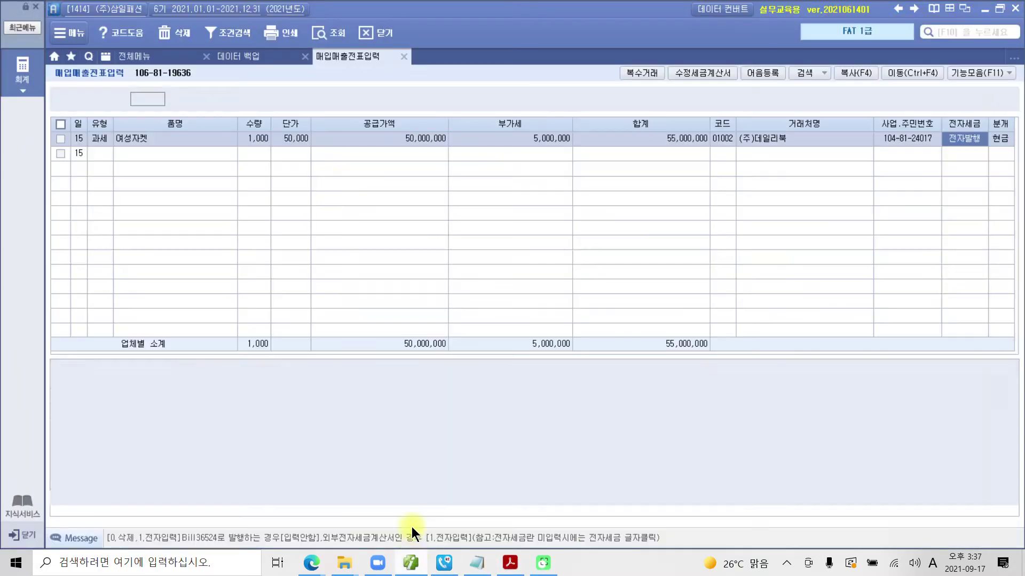
click(412, 526)
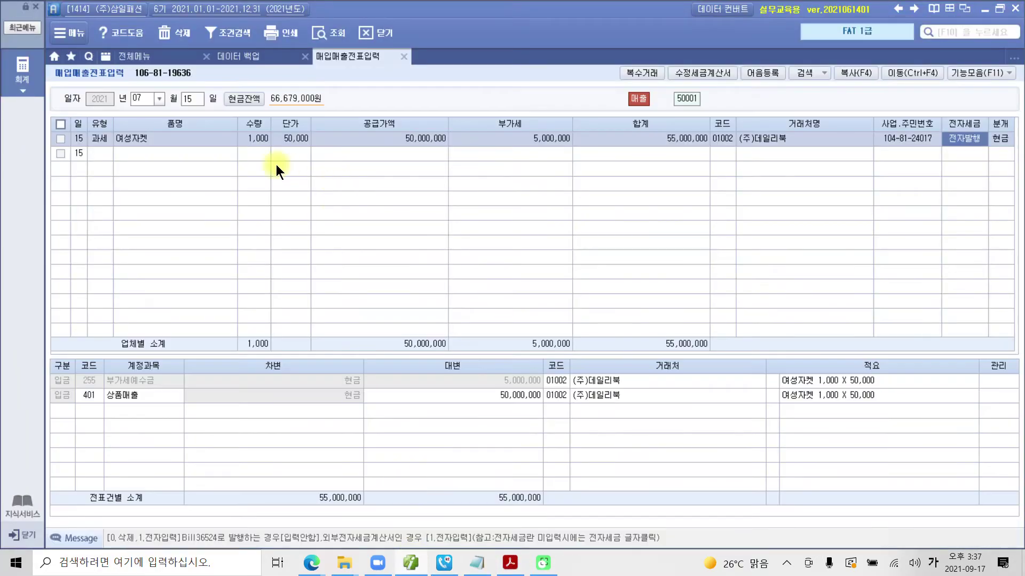
click(151, 98)
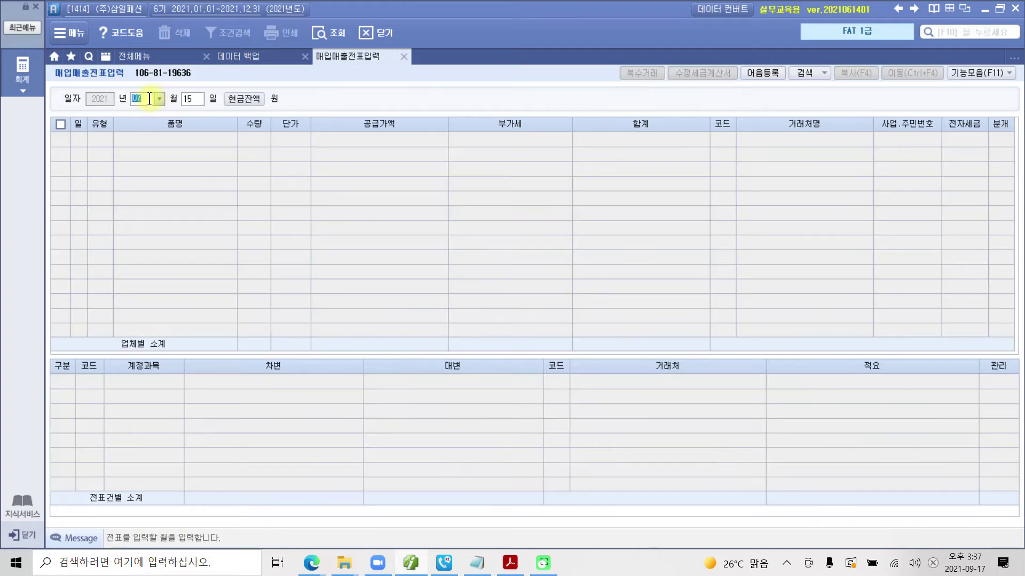
text(08)
key(Return)
text(10)
key(Return)
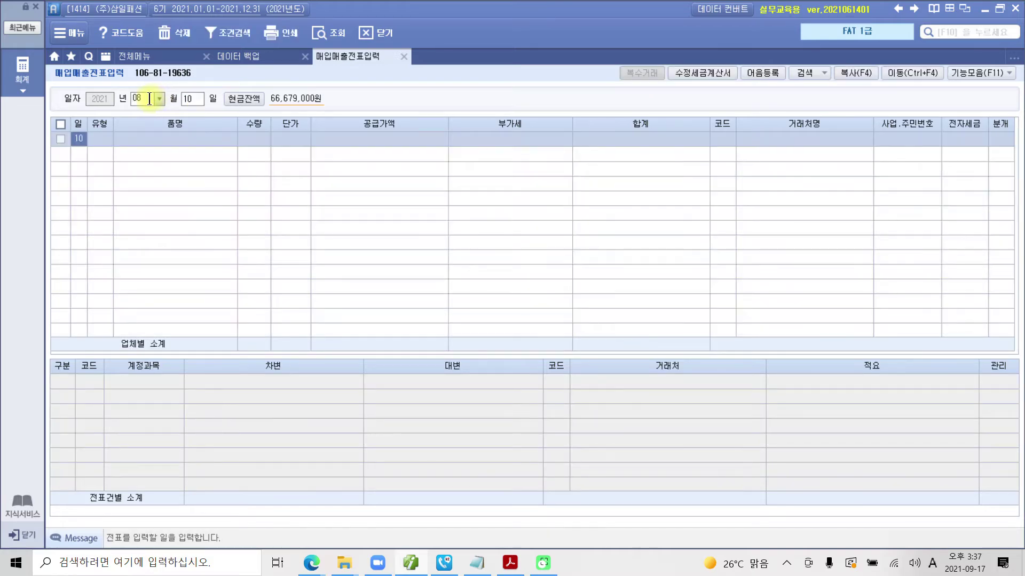
key(Return)
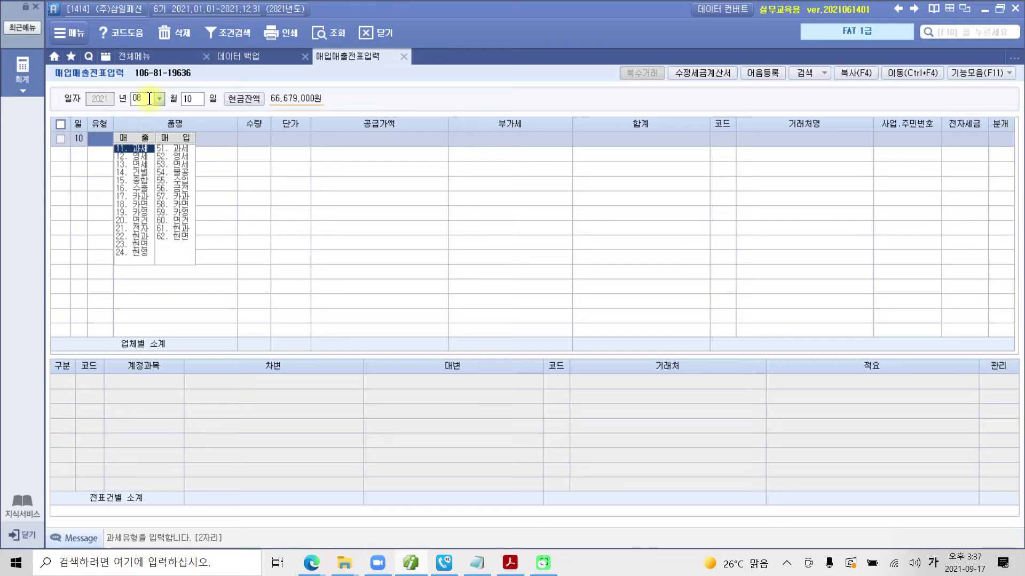
Set the voucher's type to 11 (과세) and its item name to 남성정장
text(11)
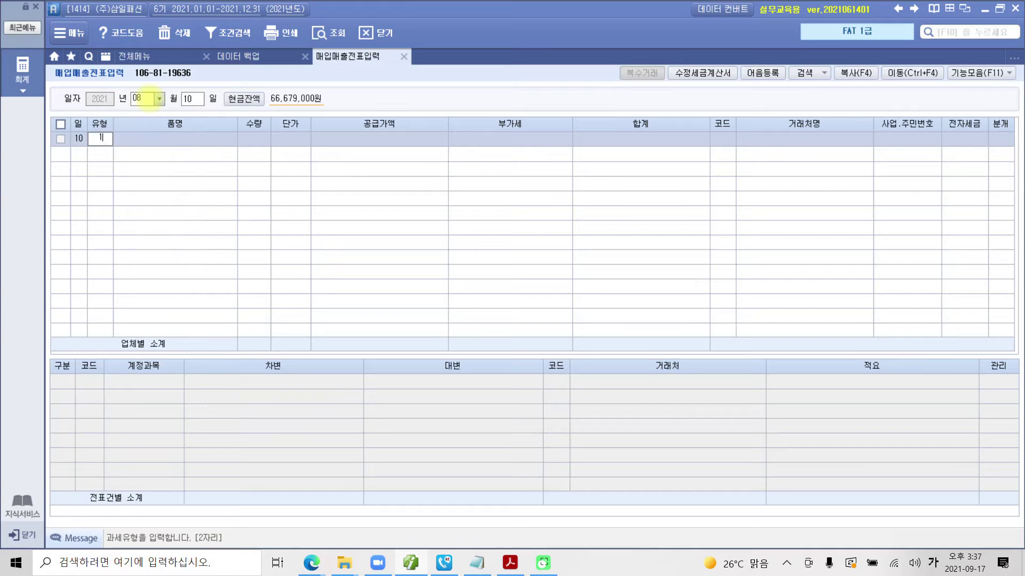
key(Return)
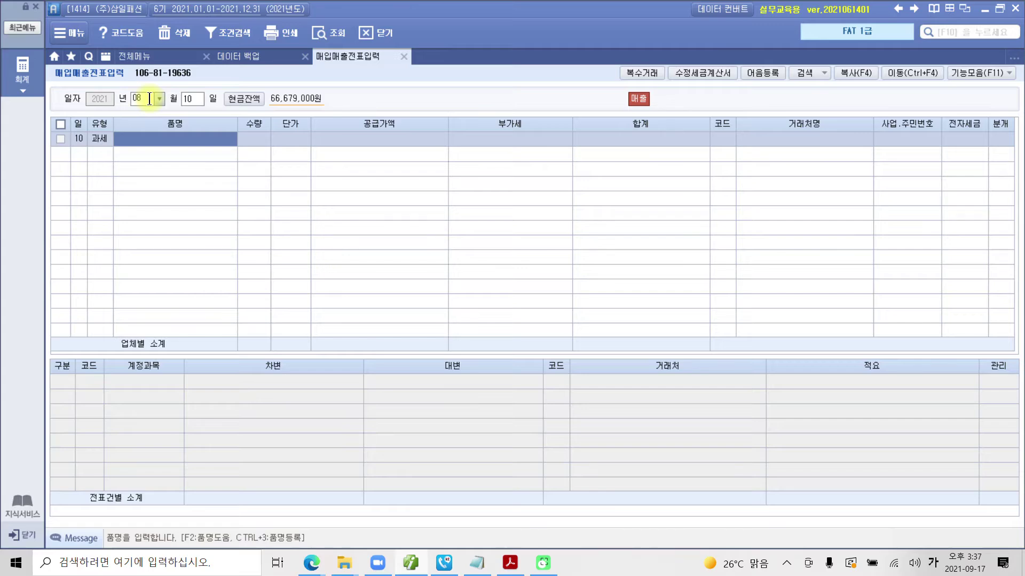
text(ㄴ)
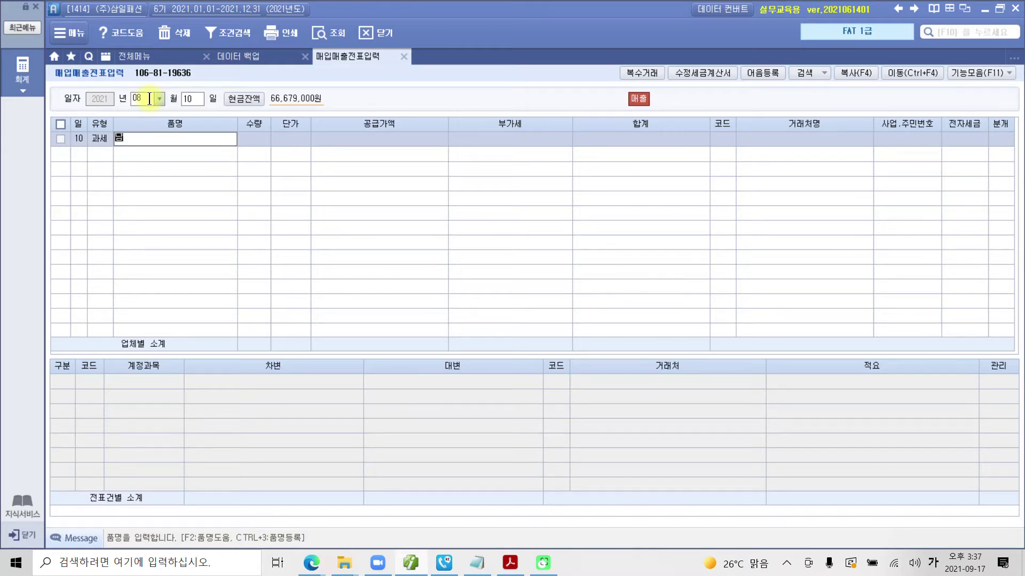
text(성정장)
key(Return)
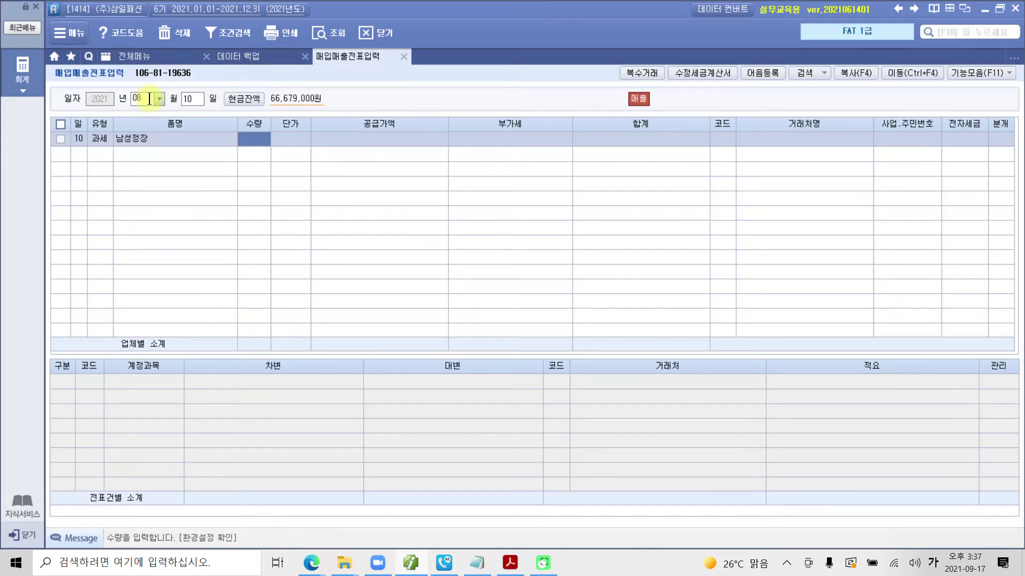
Enter quantity 100 and unit price 300,000 for 남성정장, accepting the calculated supply amount and VAT
text(100)
key(Return)
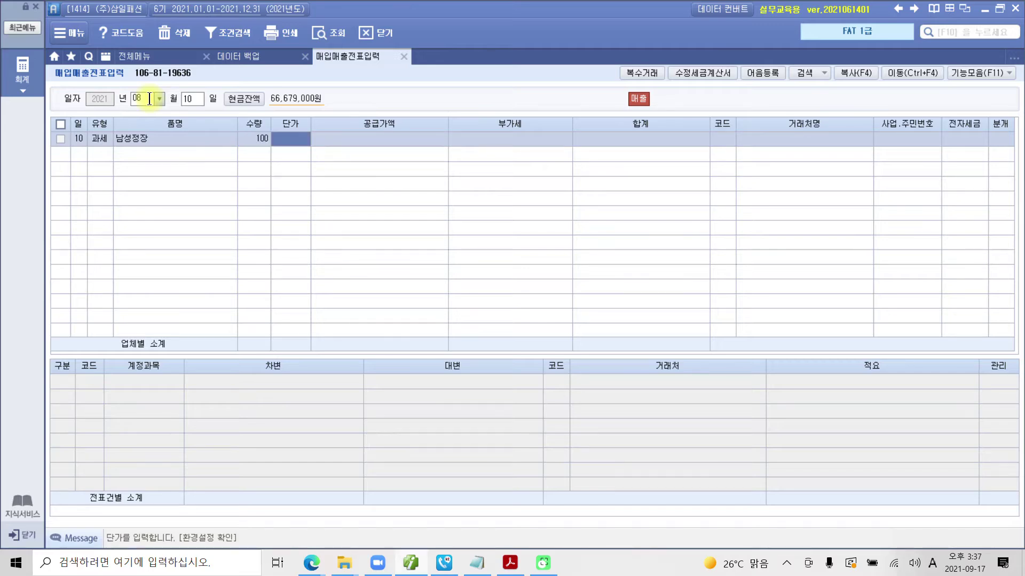
text(3000000)
key(Return)
key(Return)
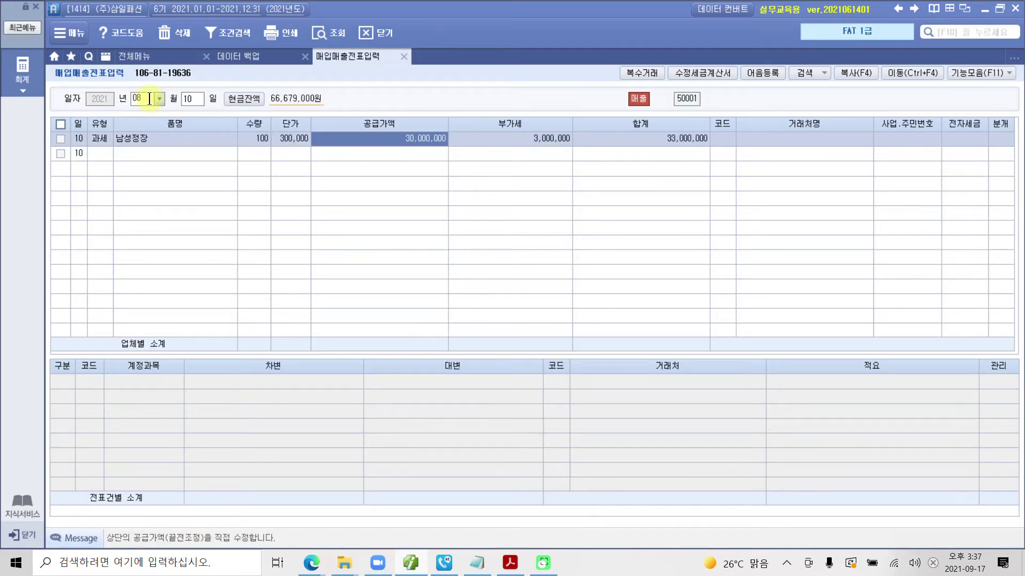
key(Return)
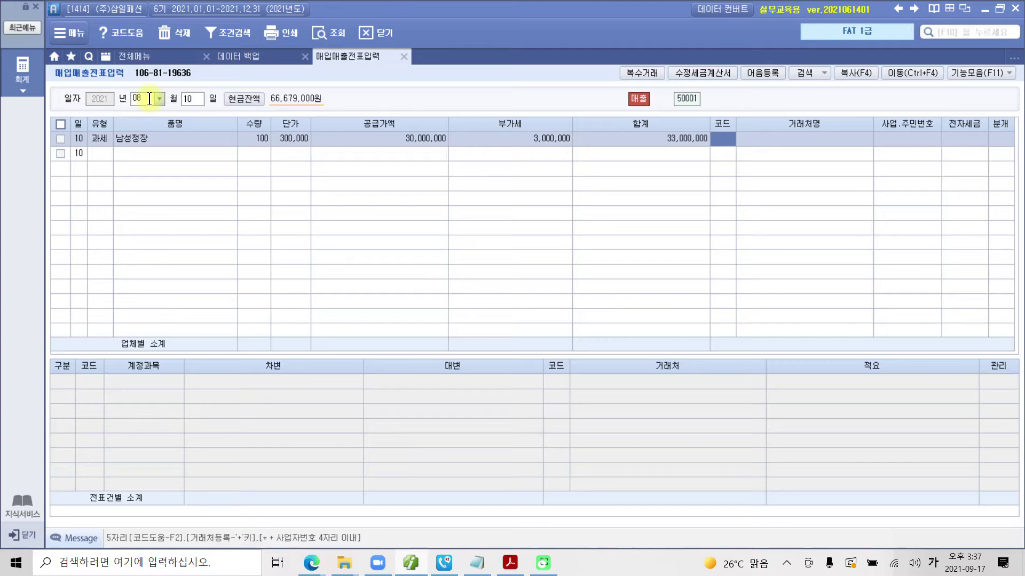
Look up the customer by name and assign (주)코디나라, code 01001, to the voucher
text(코)
key(Return)
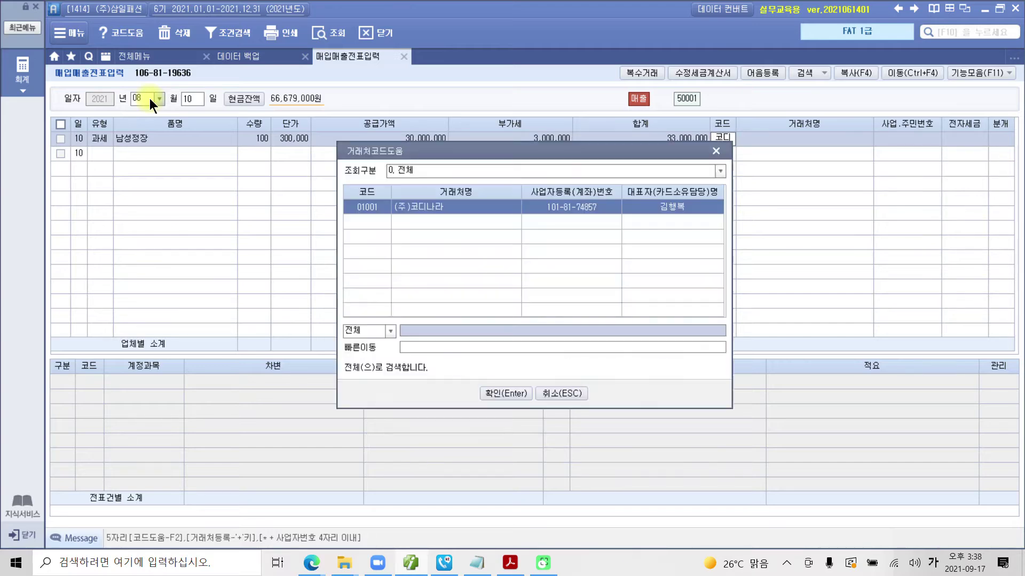
key(Return)
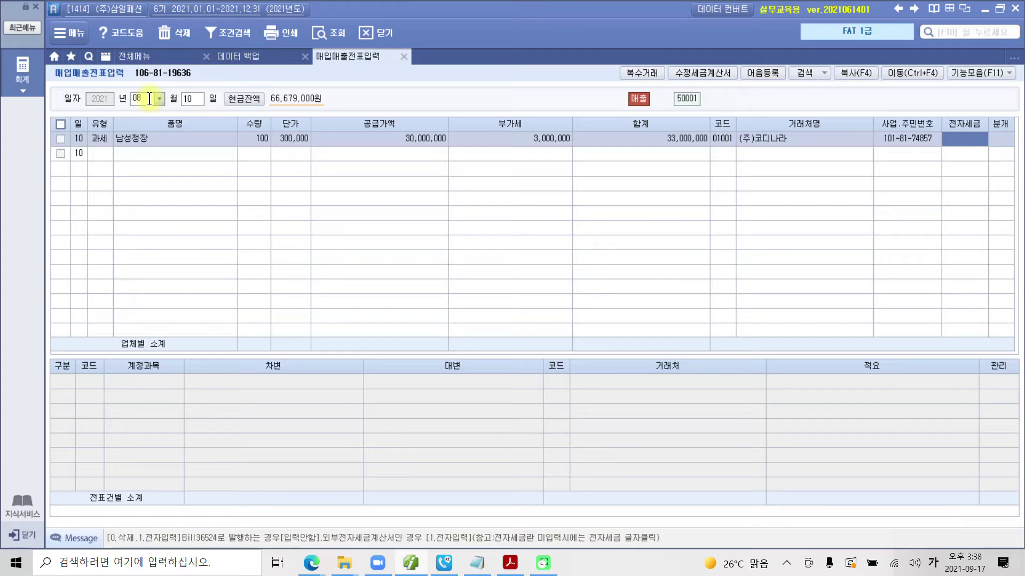
Mark the voucher's 전자세금 as 1 (전자입력) and set its 분개 to 1 (현금)
key(1)
key(Return)
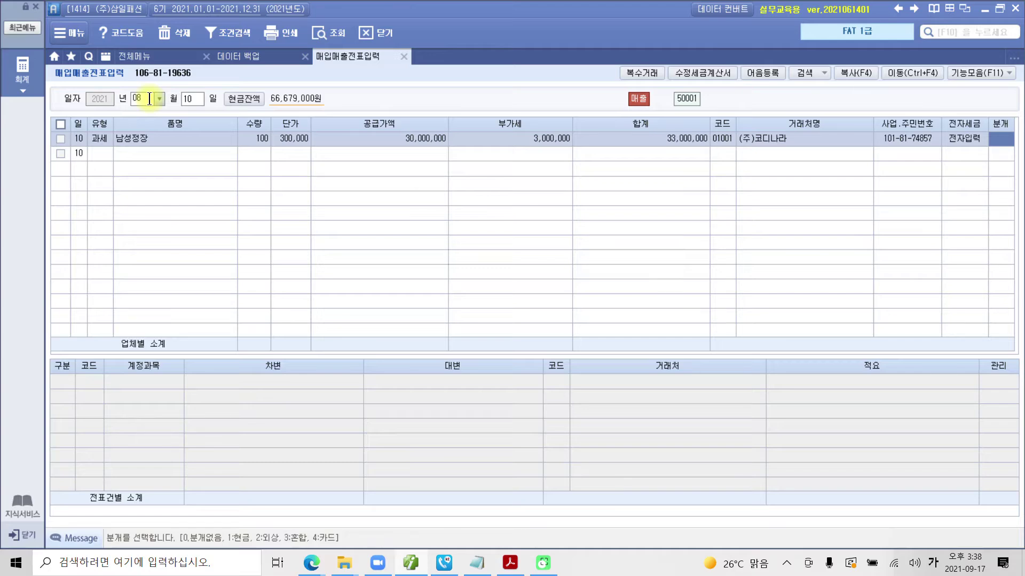
text(1)
key(Return)
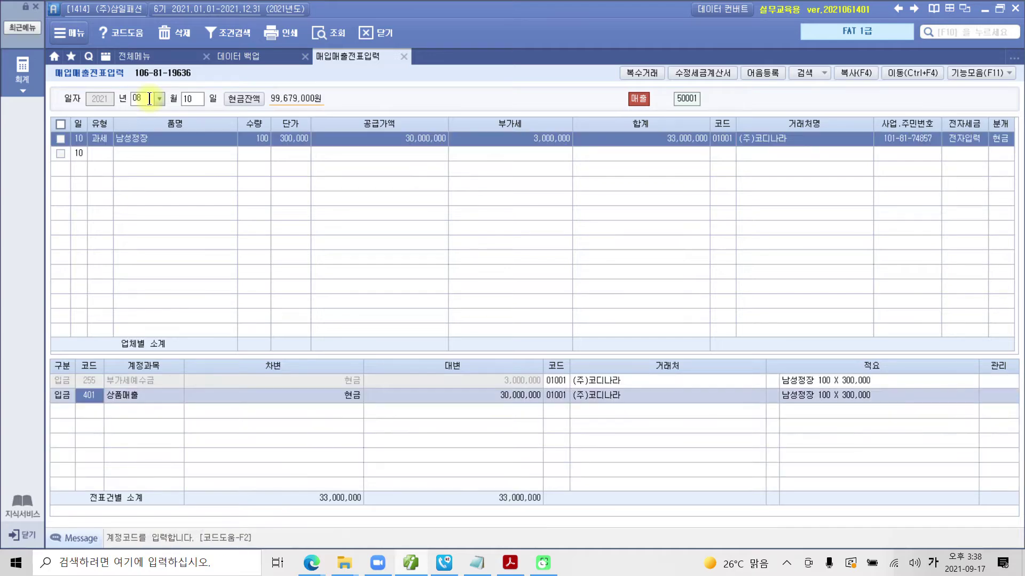
Check the 부가세예수금 and 상품매출 lines of the voucher's journal entry
click(92, 383)
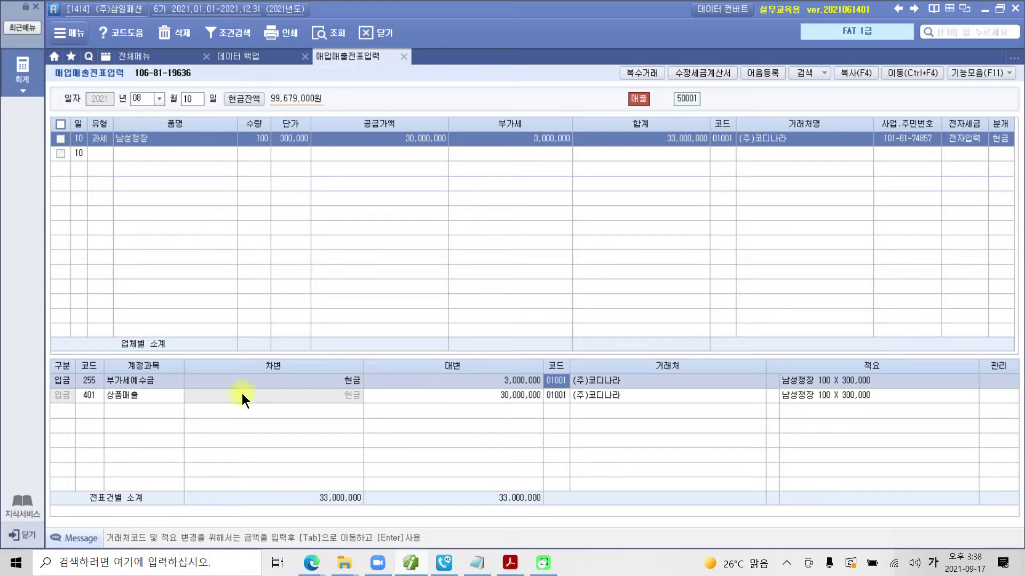
click(145, 401)
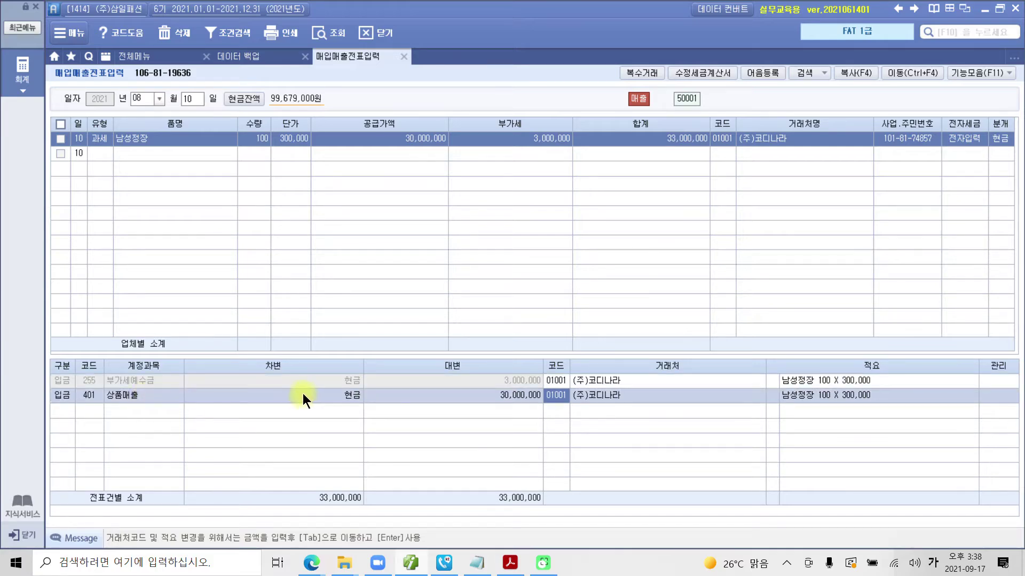
click(496, 395)
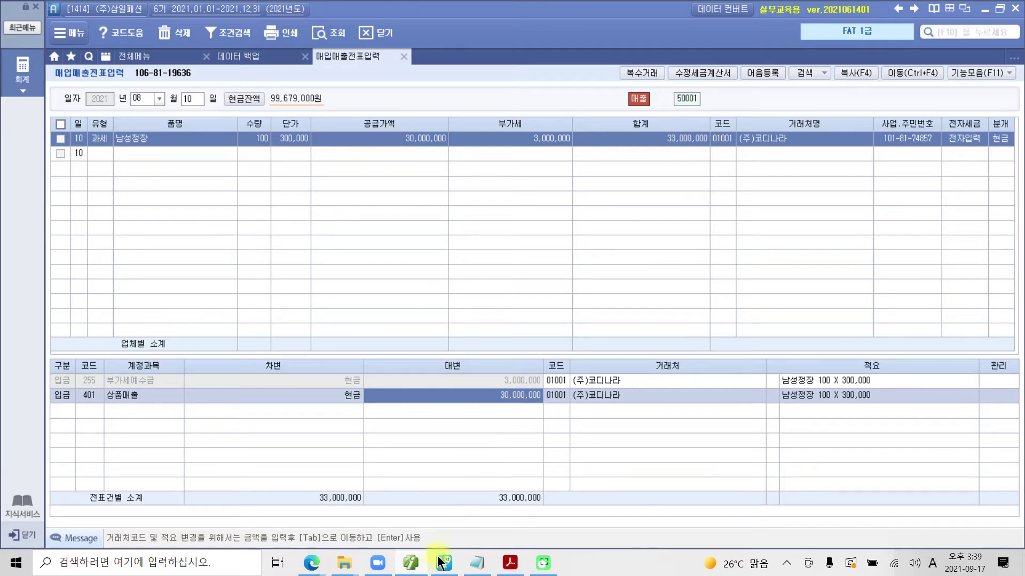
Switch to the textbook PDF in Acrobat Reader and highlight the word 복수거래 in the 수행 2 instruction
mouse_move(412, 563)
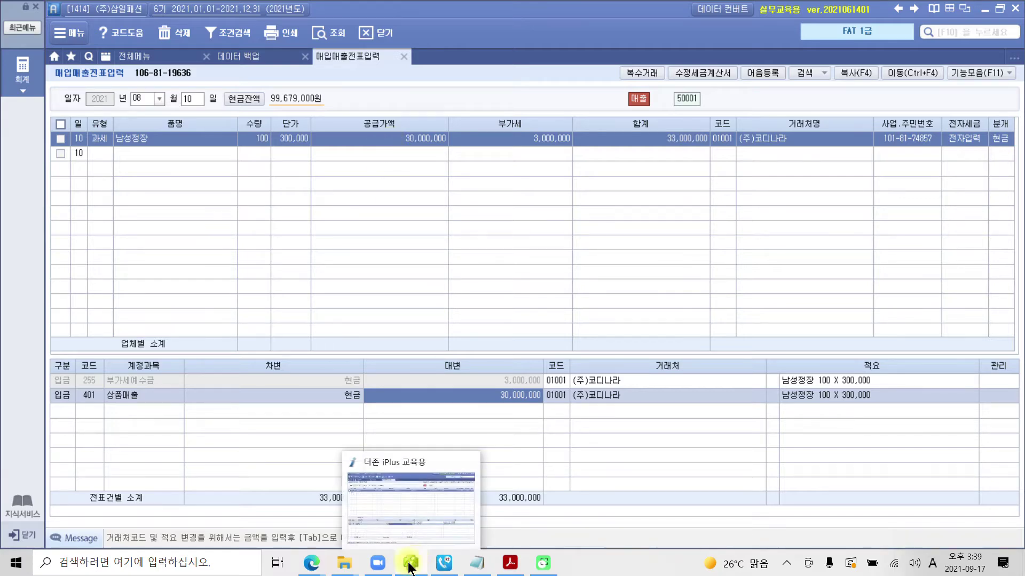
mouse_move(318, 566)
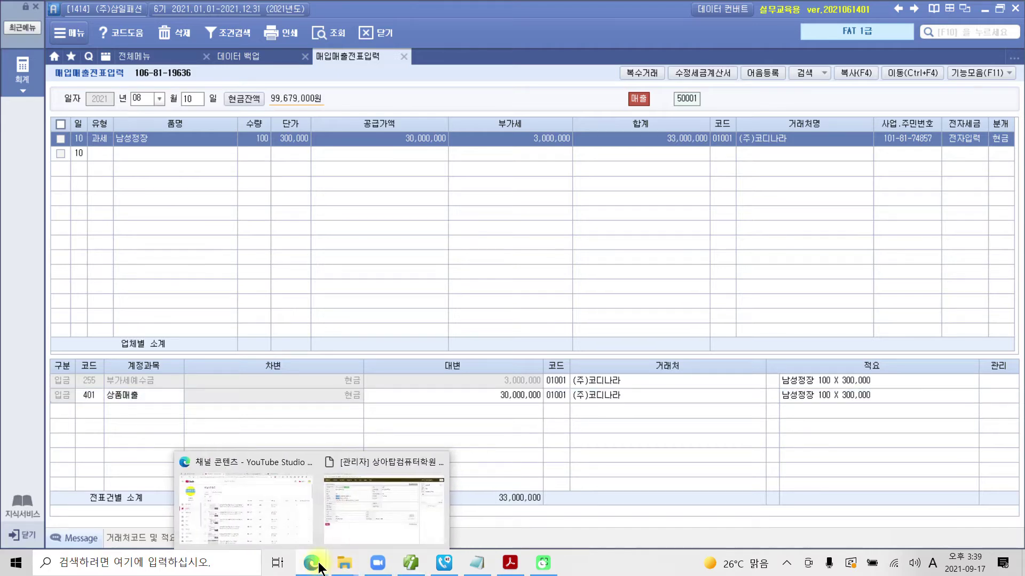
click(510, 563)
scroll(463, 404, down, 6)
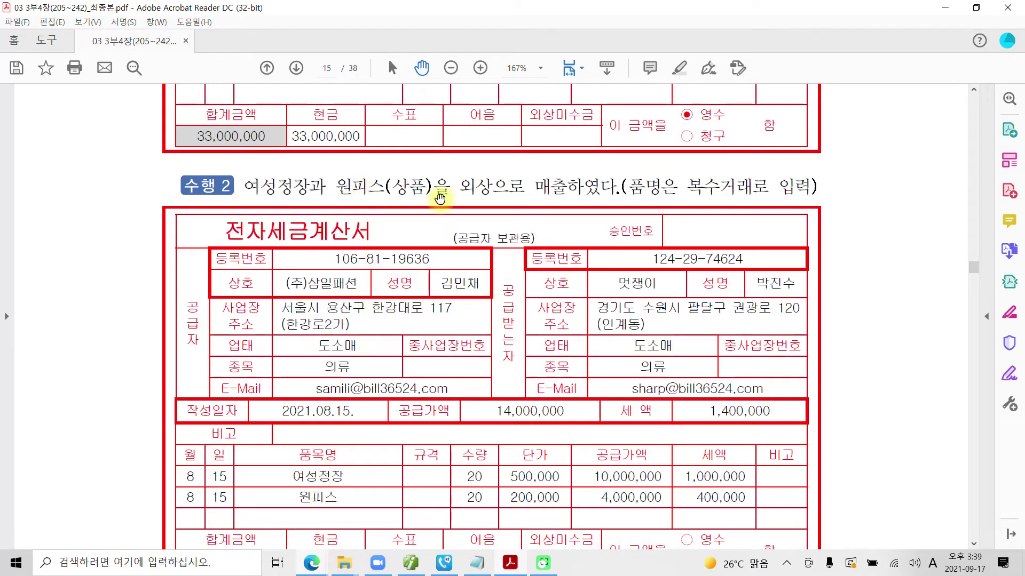
scroll(478, 171, down, 1)
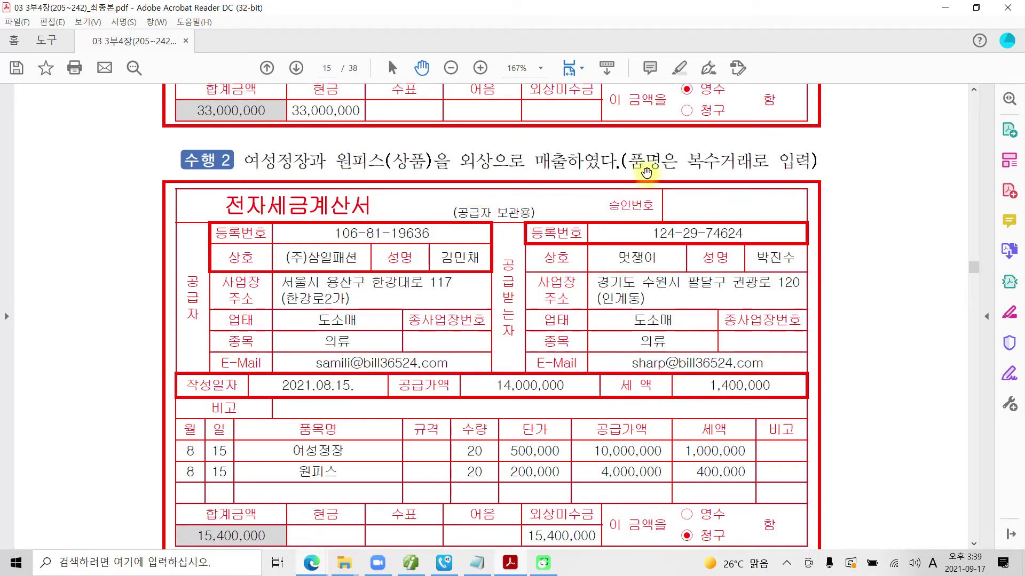
drag(687, 161, 741, 171)
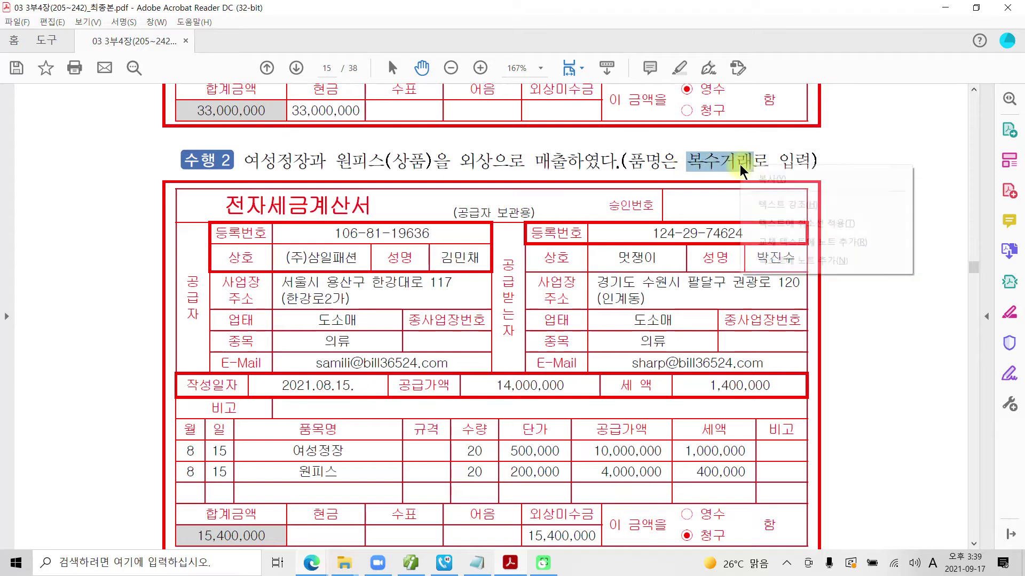
click(771, 204)
Examine the 수행 2 electronic tax invoice for its date, item names, quantities, unit prices and payment terms
scroll(613, 304, down, 3)
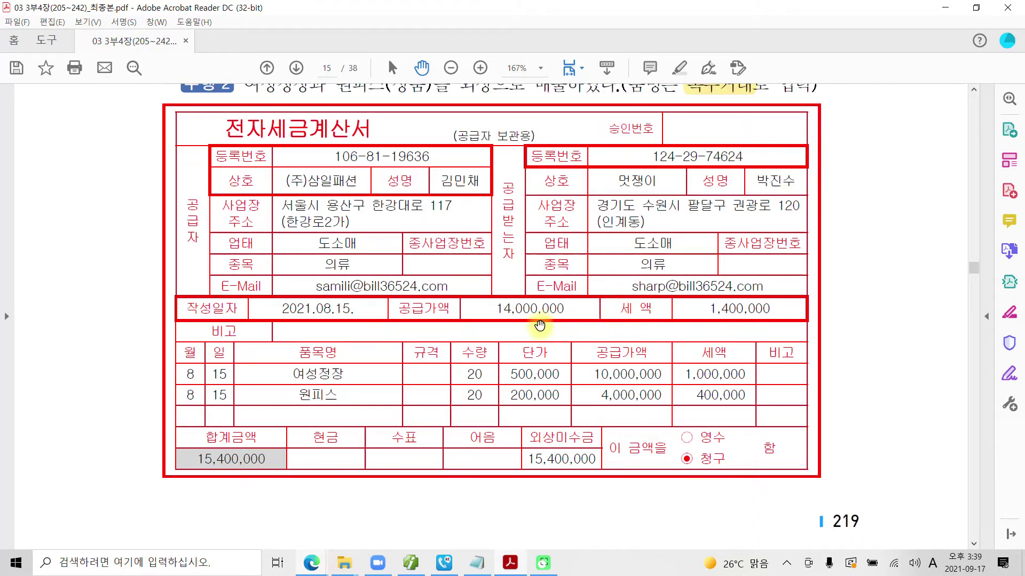
mouse_move(286, 385)
mouse_down()
mouse_move(342, 383)
mouse_move(345, 403)
mouse_up()
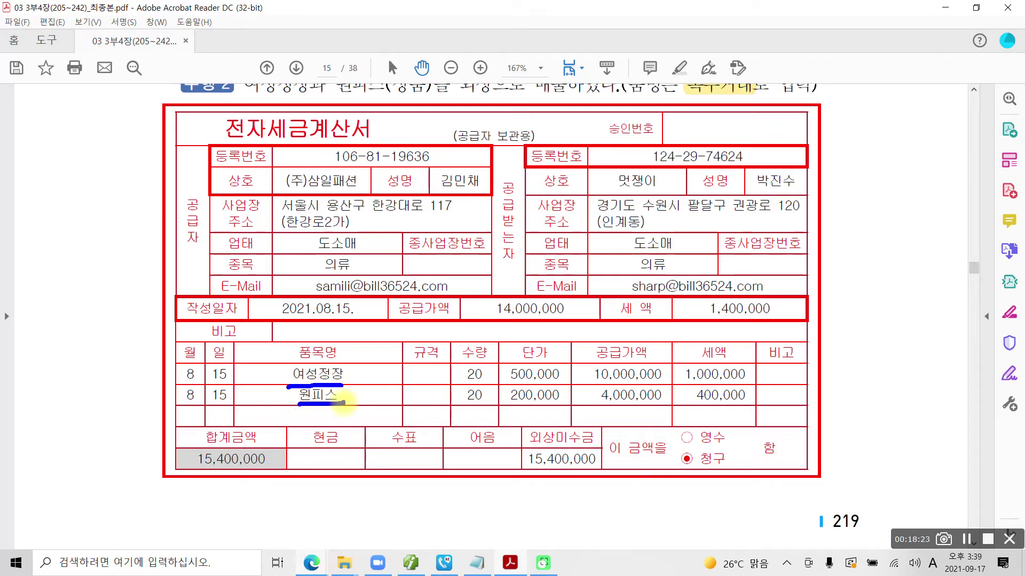
key(Escape)
scroll(455, 372, down, 2)
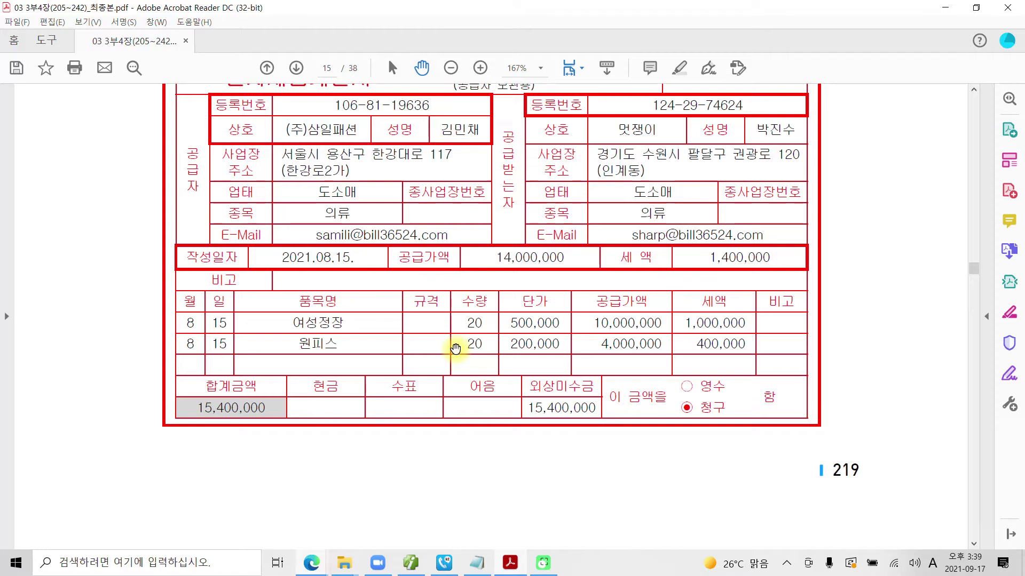
scroll(455, 348, up, 3)
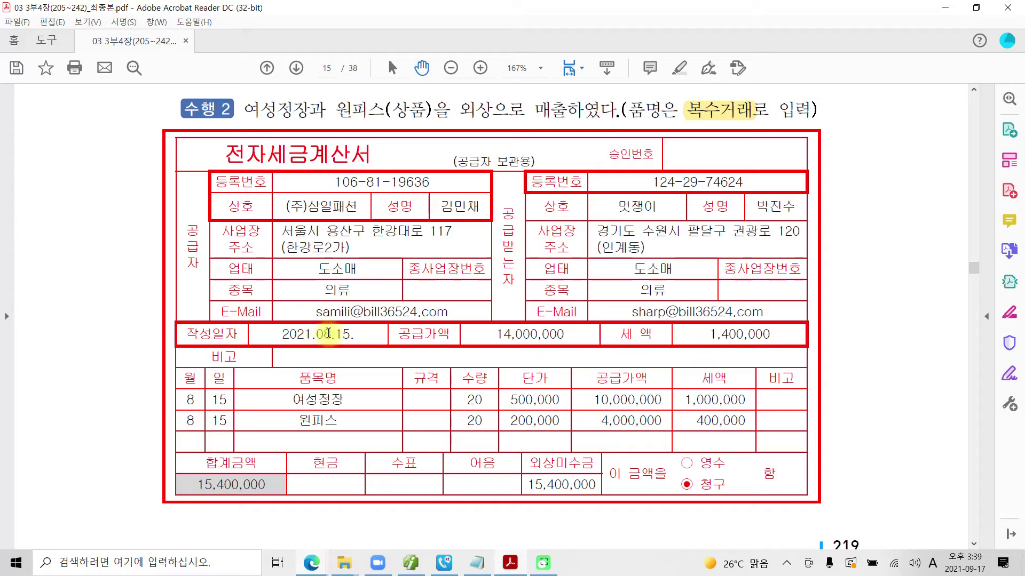
Return to the accounting program, set the voucher day to 15 and choose type 11 (과세) for the line
click(415, 565)
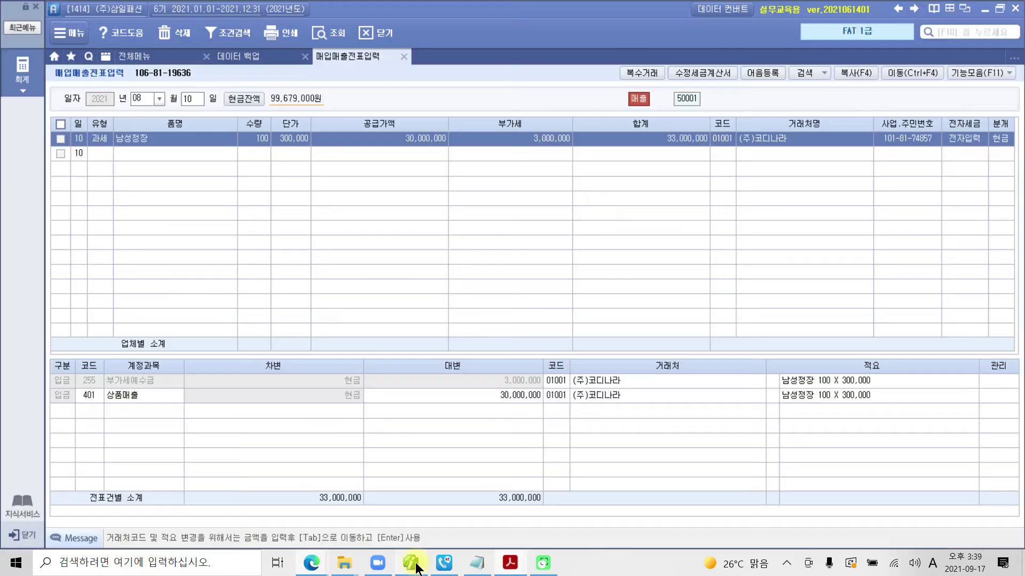
click(188, 98)
text(15)
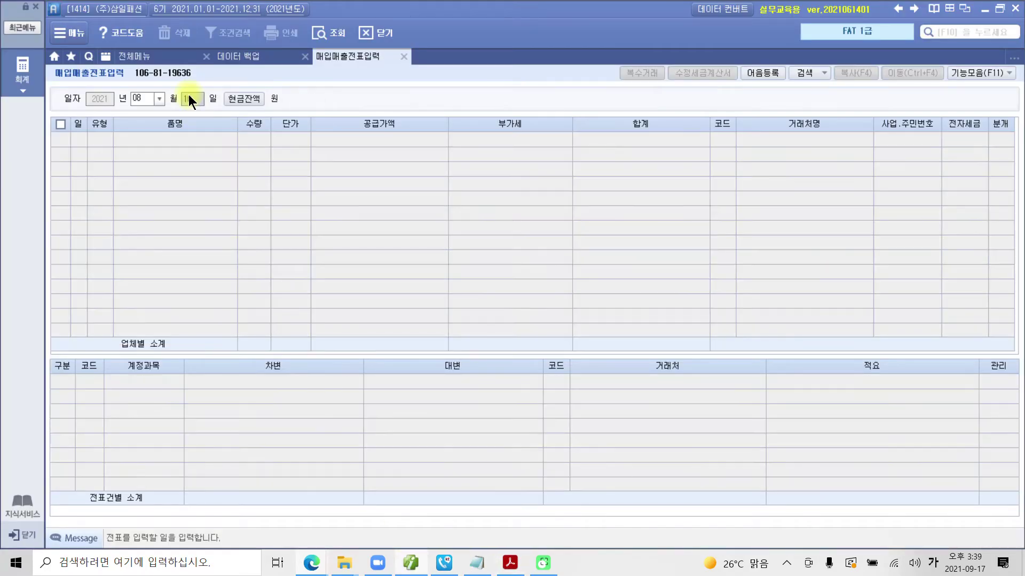
key(Return)
key(Return)
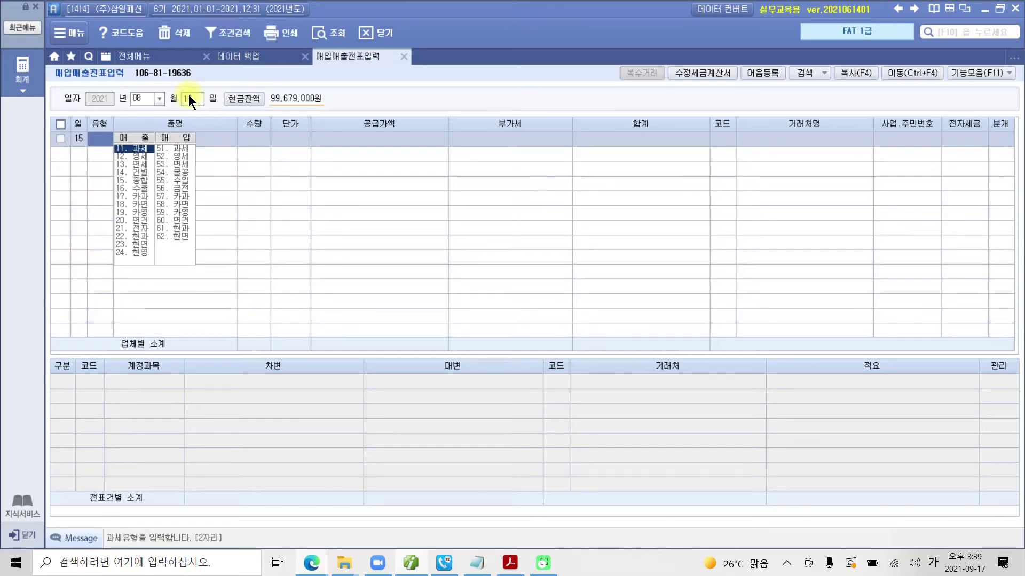
text(11)
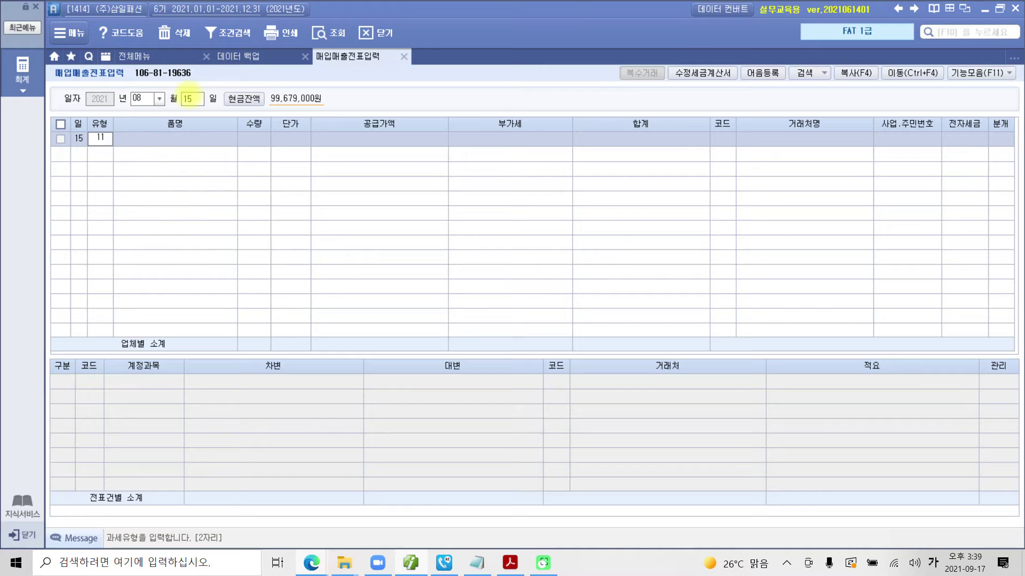
key(Return)
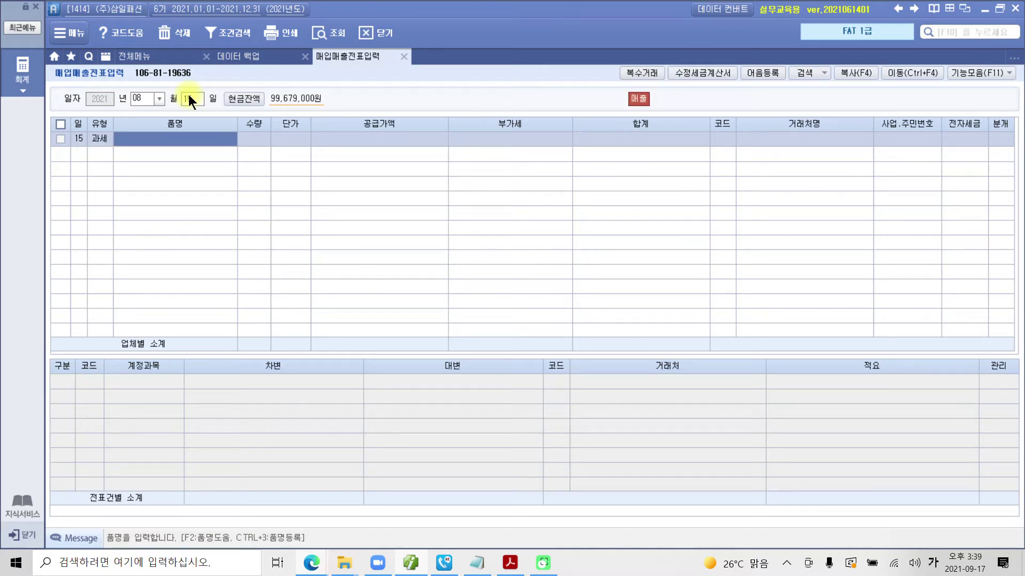
Open the 복수거래 entry window for the August 15 sales line
mouse_move(619, 58)
mouse_down()
mouse_move(669, 85)
mouse_move(598, 85)
mouse_move(654, 40)
mouse_move(625, 54)
mouse_up()
drag(530, 161, 627, 88)
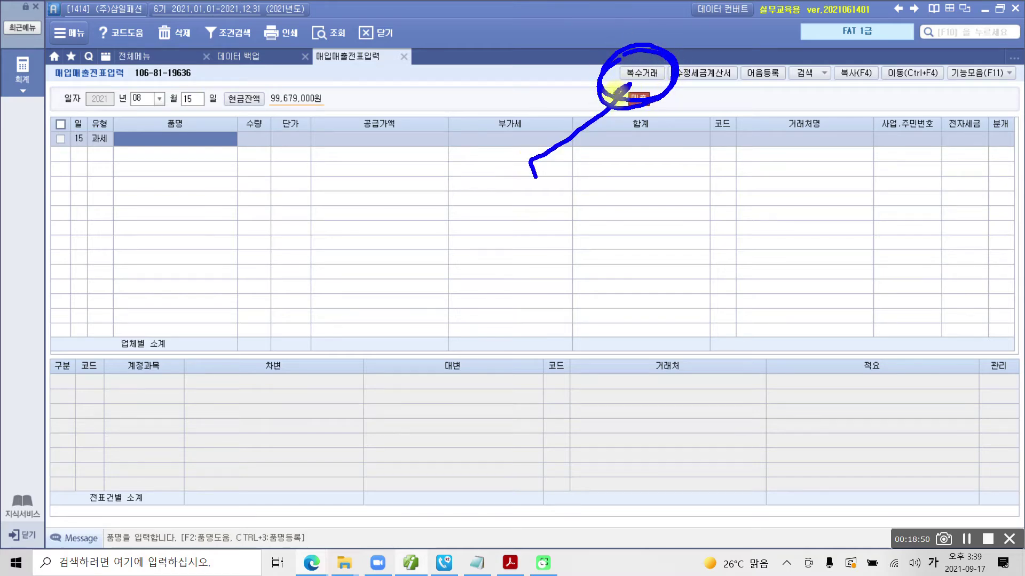
key(Escape)
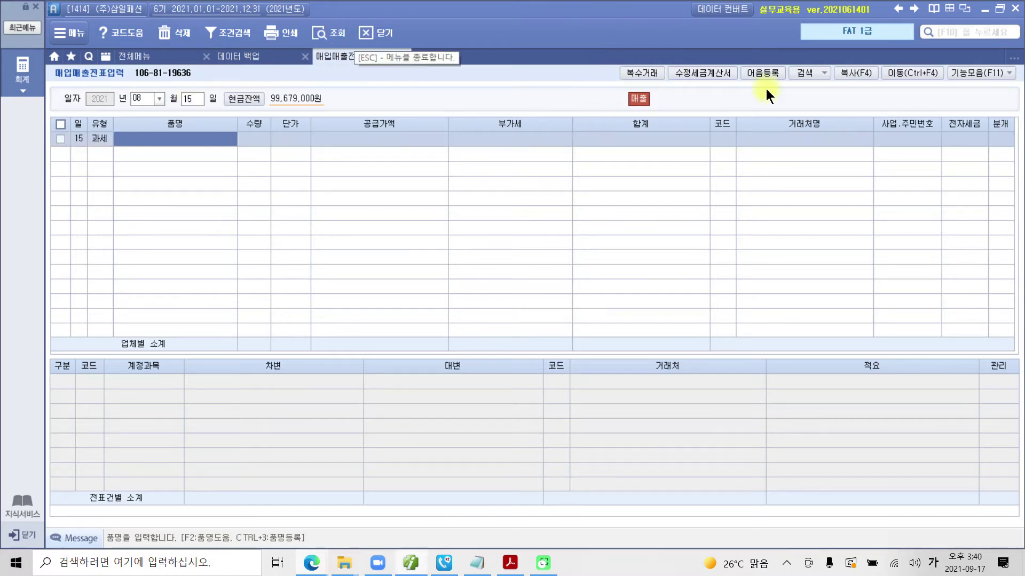
click(640, 75)
drag(527, 222, 434, 220)
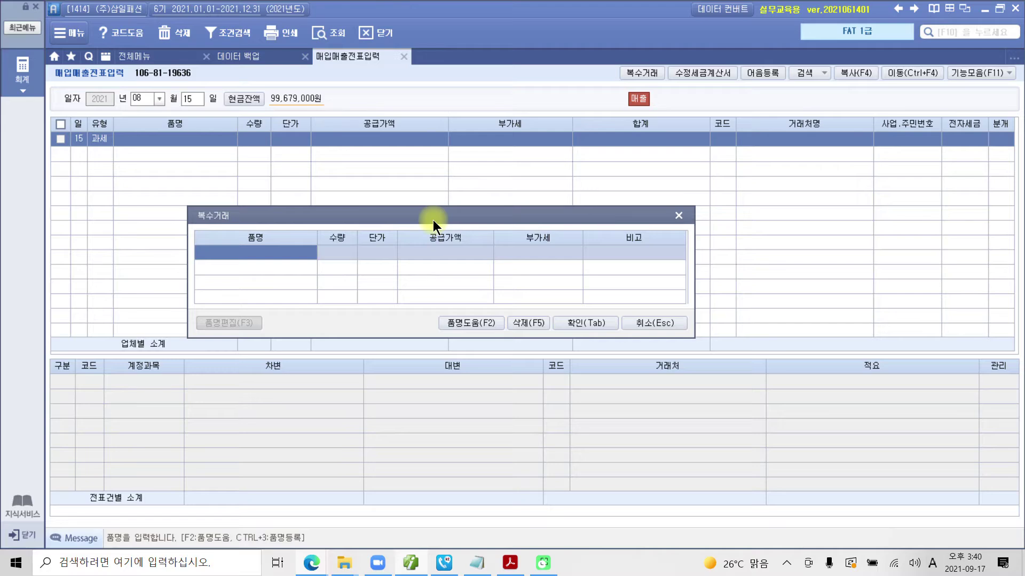
Enter 여성정장 as the item name in the first 복수거래 row
text(dutjd)
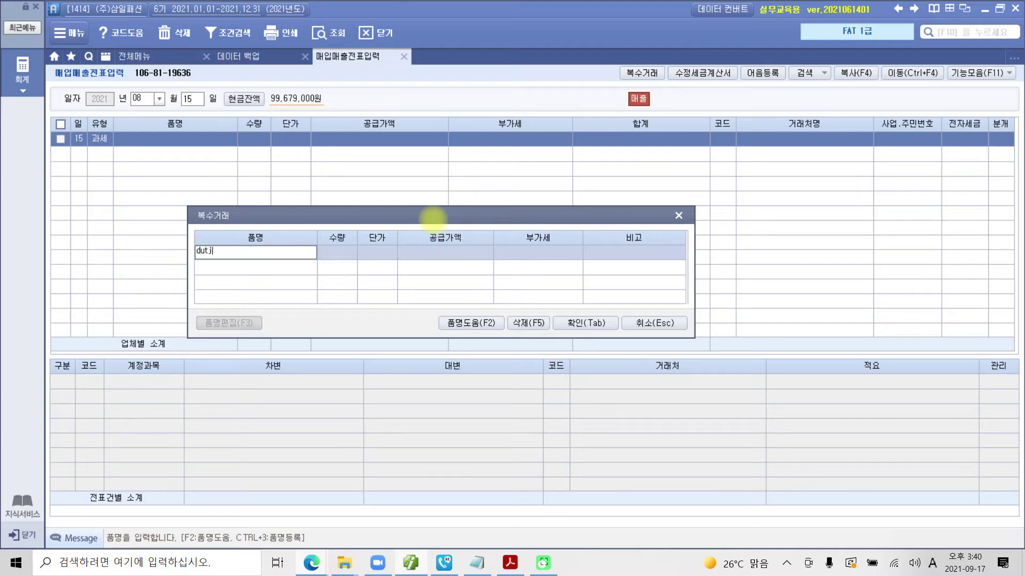
key(BackSpace)
key(BackSpace)
key(BackSpace)
key(BackSpace)
key(BackSpace)
key(Hangul)
text(여성징)
text(장)
key(Return)
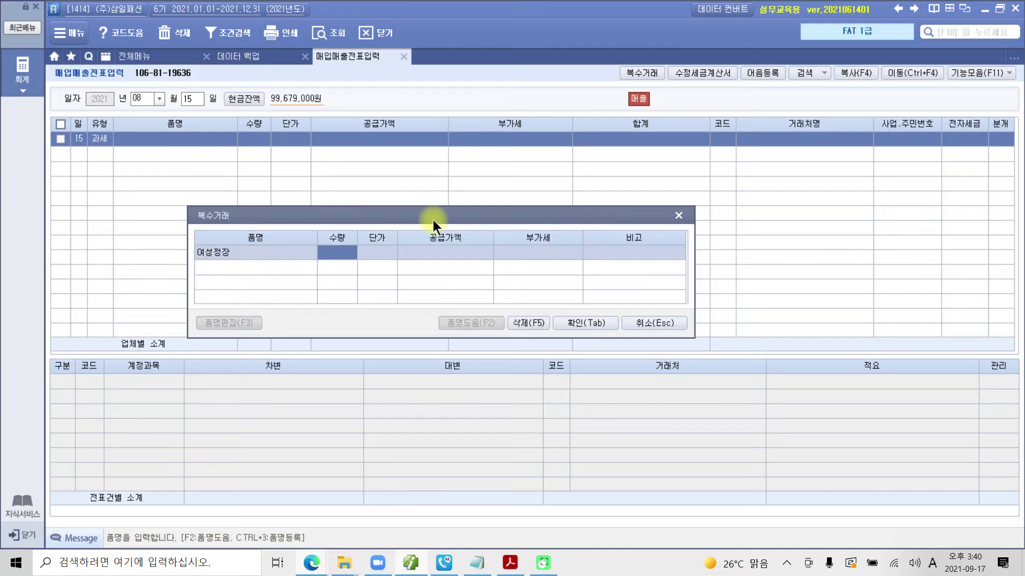
Give 여성정장 quantity 20 and unit price 500,000, accepting the calculated supply amount and VAT
text(20)
key(Return)
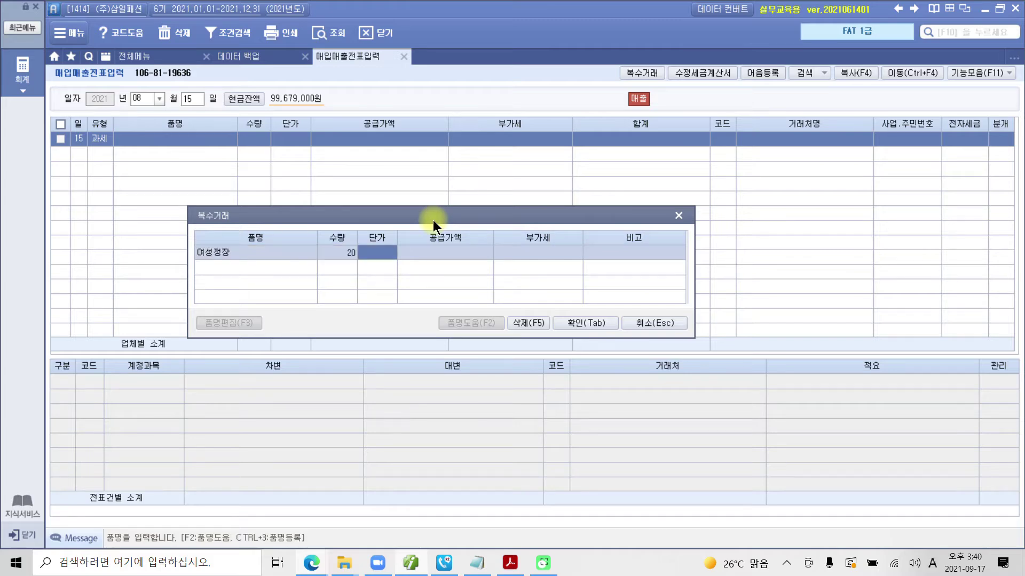
text(5000000)
key(Return)
key(Return)
key(Return)
key(Return)
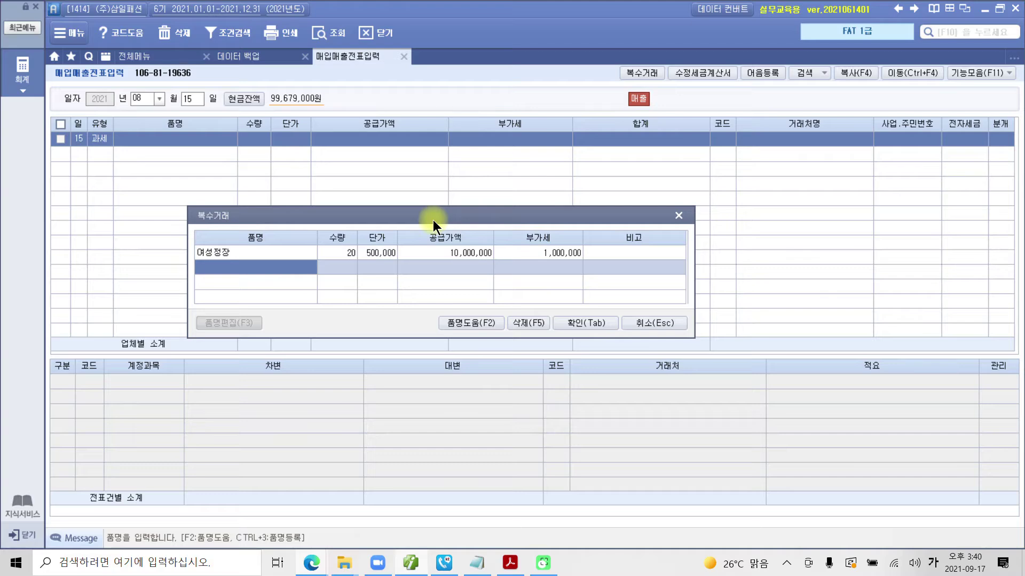
Add 원피스 as the second item with quantity 20 and unit price 200,000, and confirm the 복수거래 entries
text(원피스)
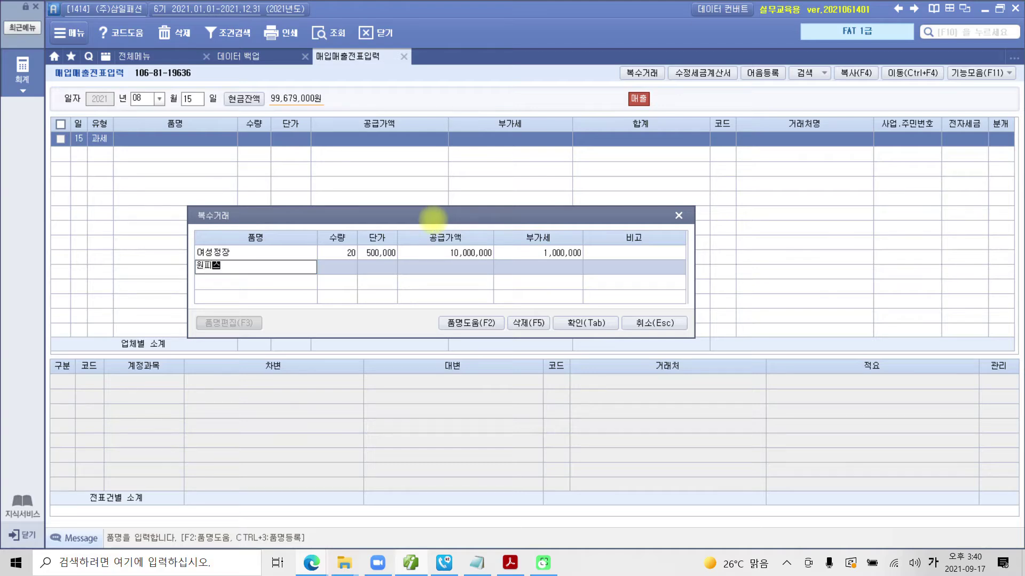
key(Return)
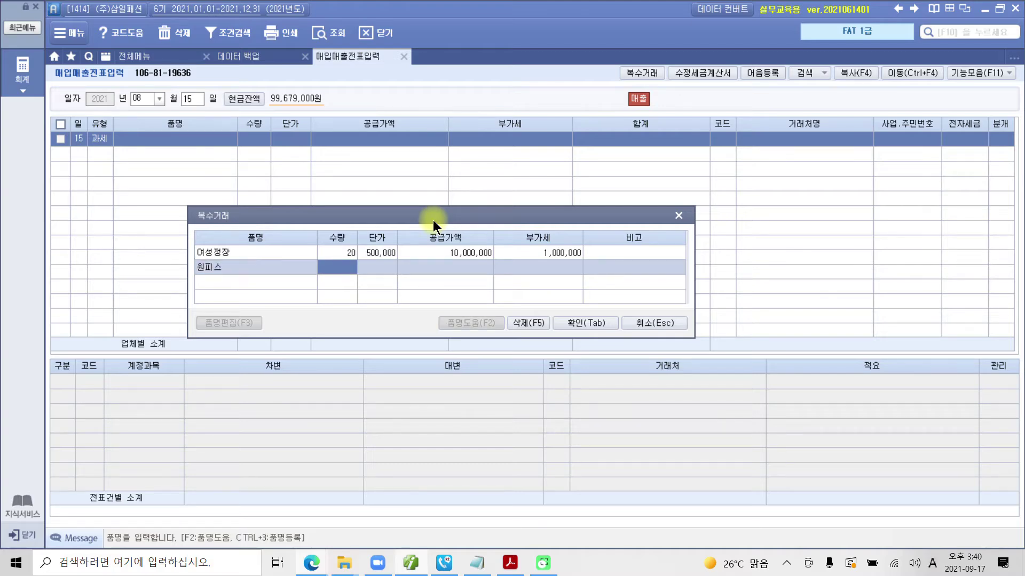
text(20)
key(Return)
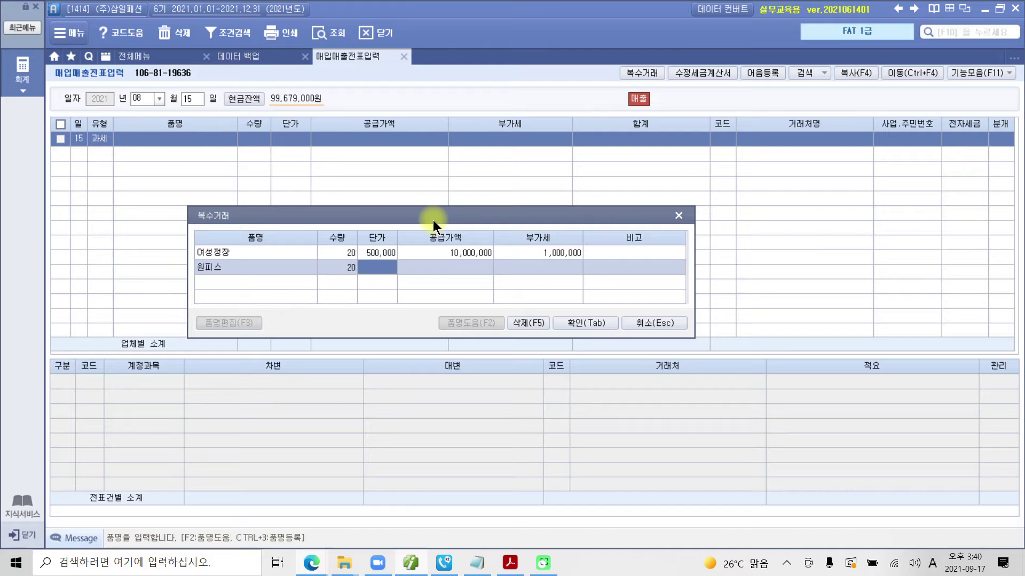
text(2000000)
key(Return)
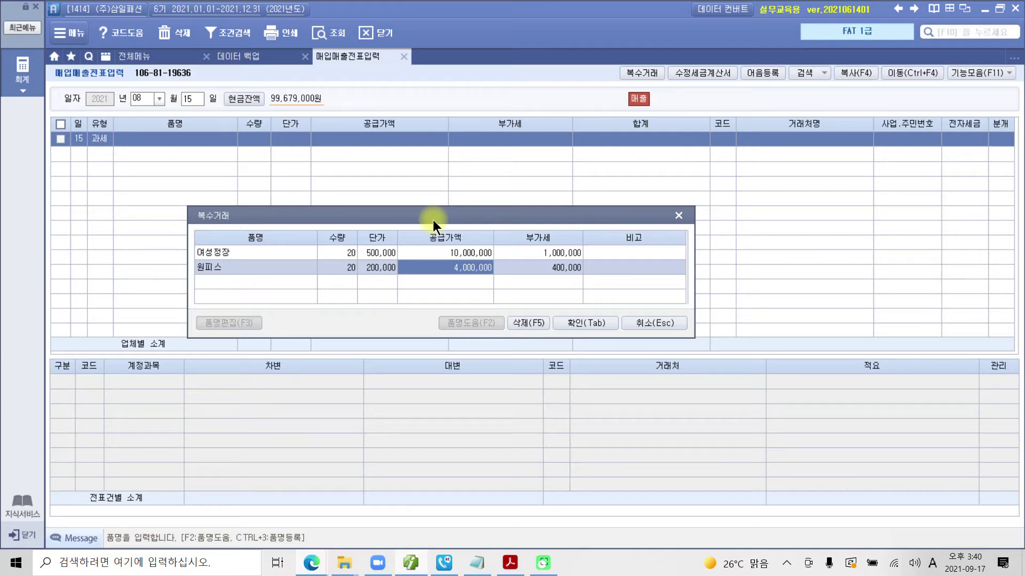
click(594, 323)
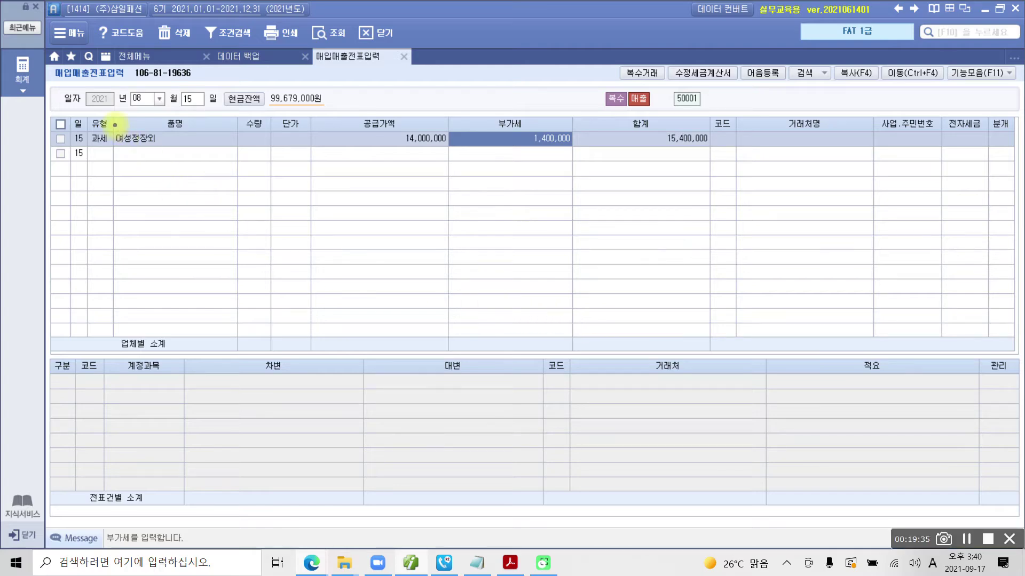
Check the item name, supply amount and total carried over to the August 15 voucher line
drag(107, 123, 188, 151)
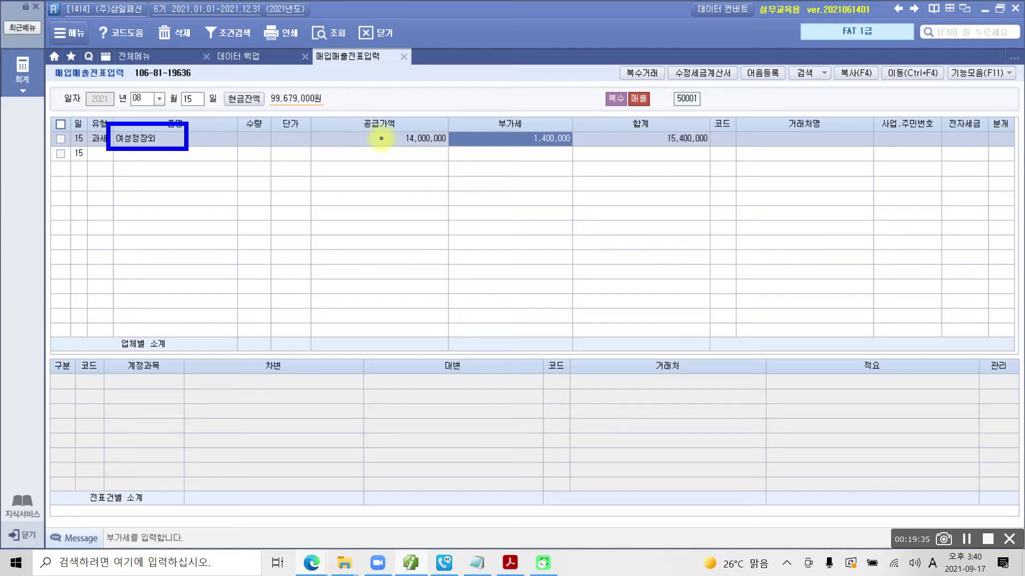
drag(349, 125, 457, 152)
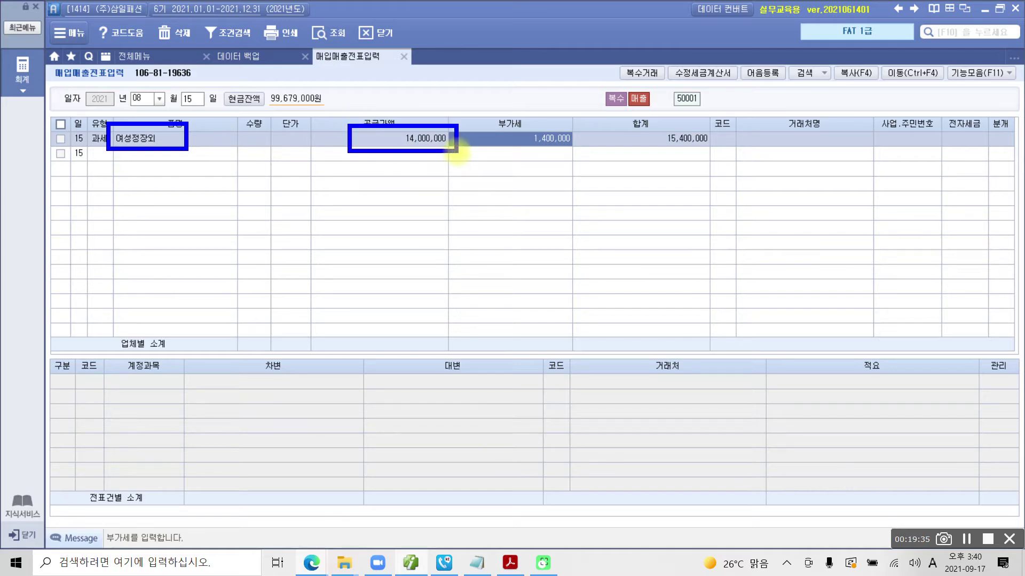
mouse_move(590, 115)
mouse_down()
mouse_move(649, 151)
mouse_move(712, 143)
mouse_up()
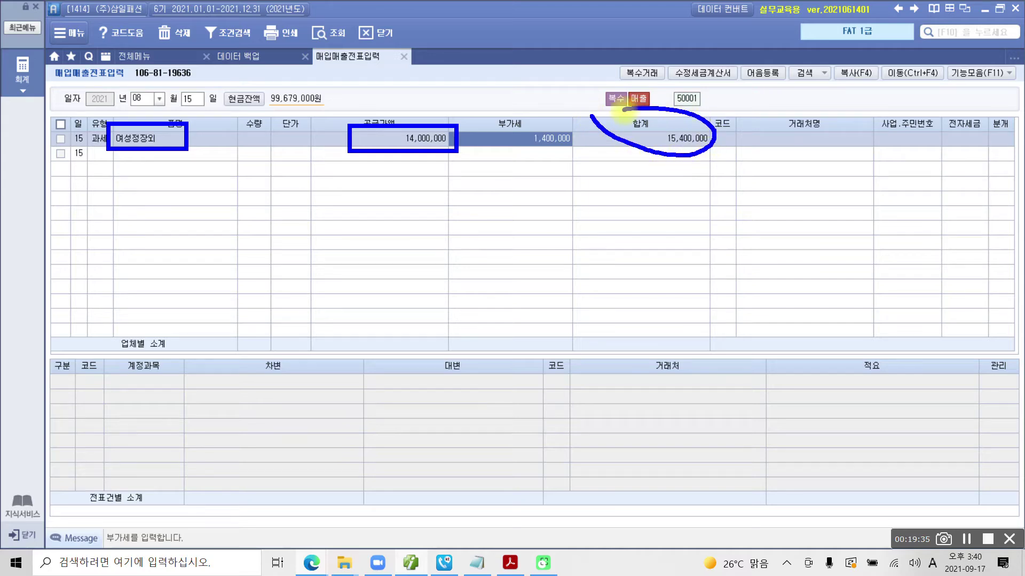
key(Escape)
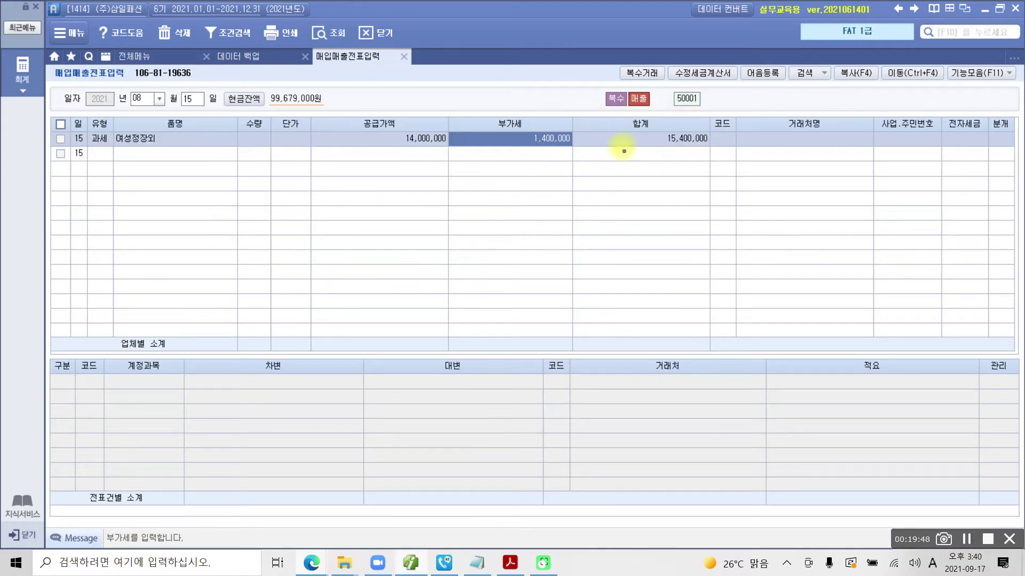
drag(589, 115, 718, 163)
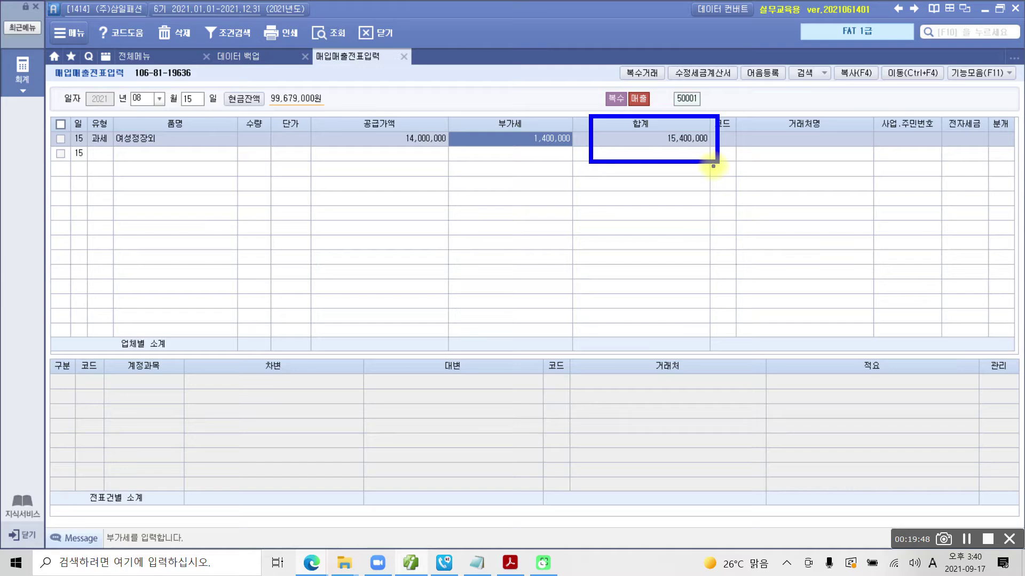
key(Escape)
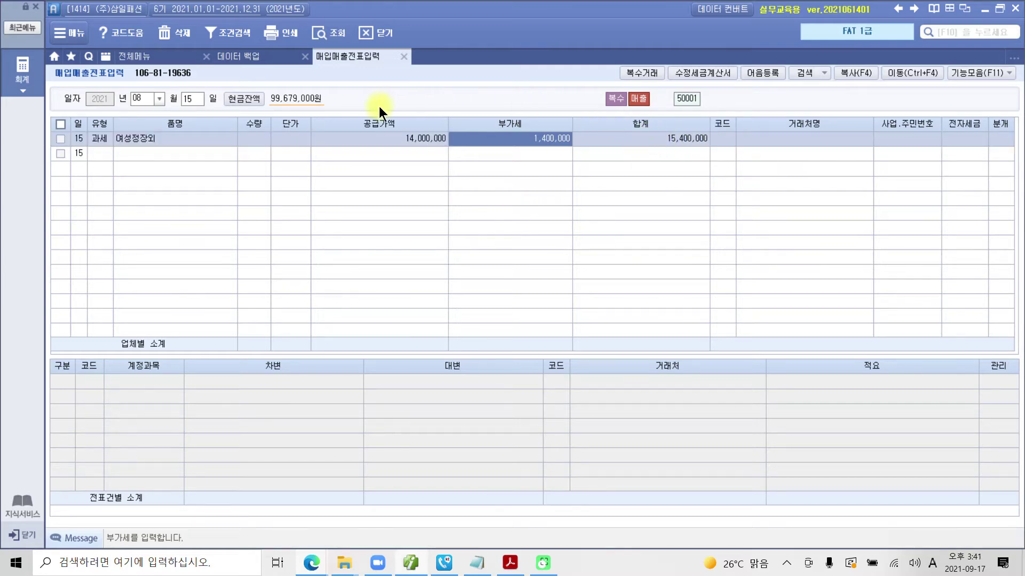
Reopen the 복수거래 details of the August 15 line to check each item's quantity and unit price, and confirm them
click(145, 136)
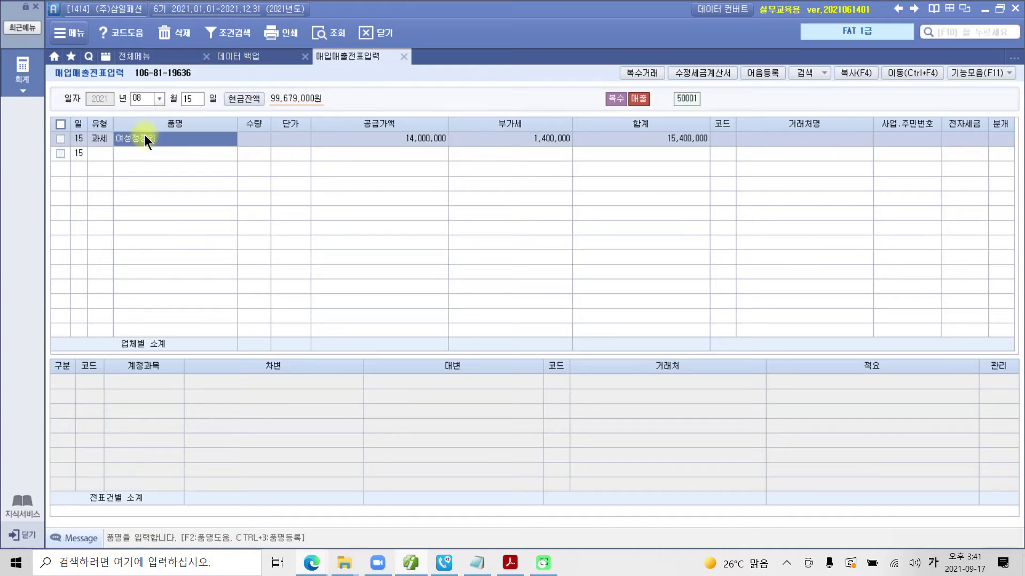
click(145, 136)
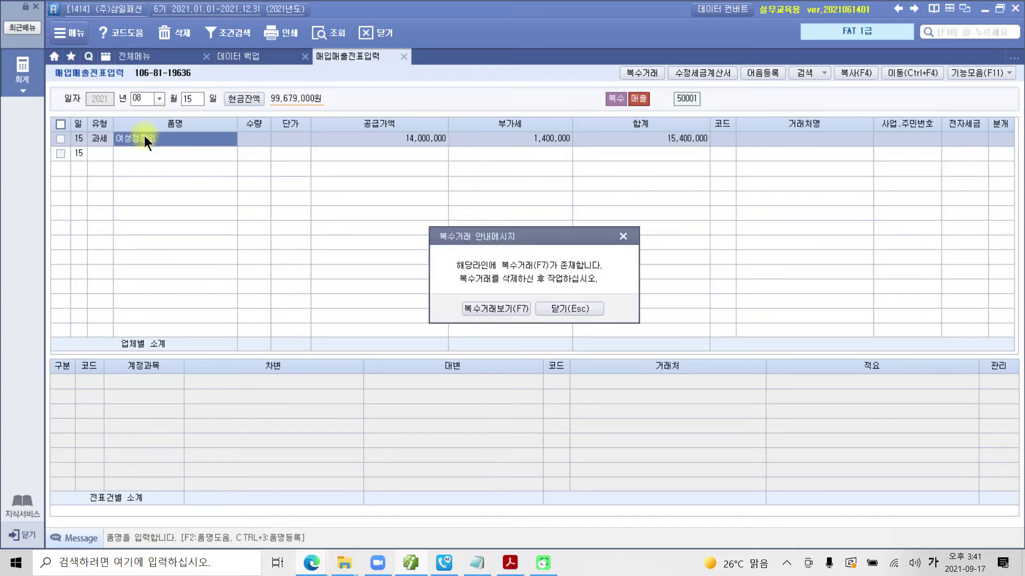
drag(531, 235, 423, 207)
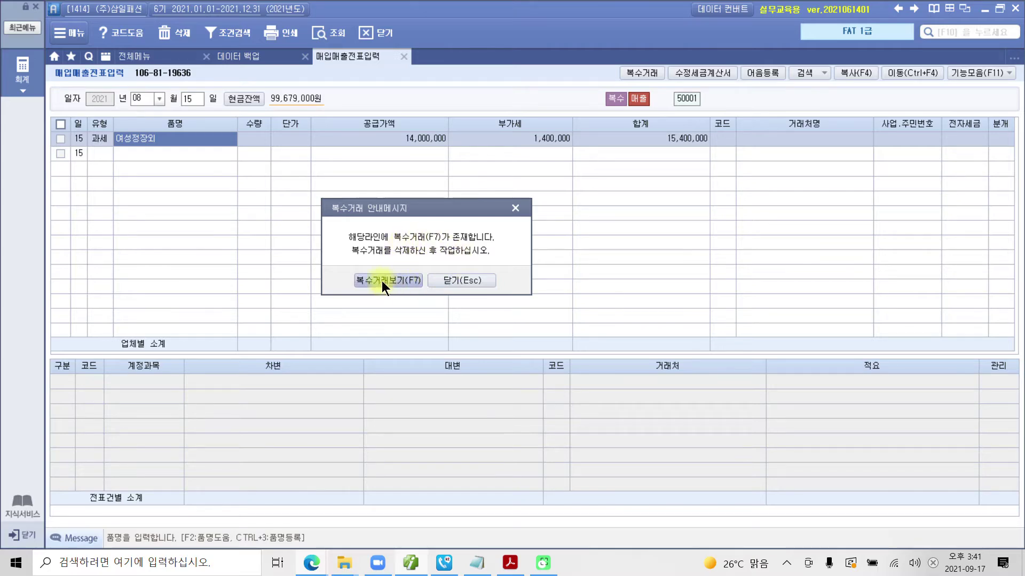
click(405, 281)
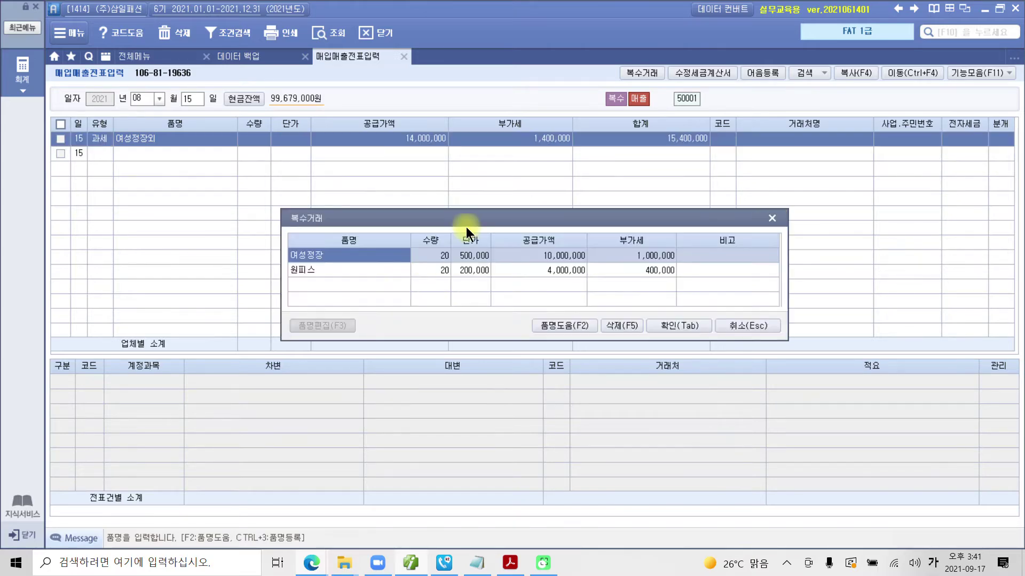
drag(465, 222, 457, 223)
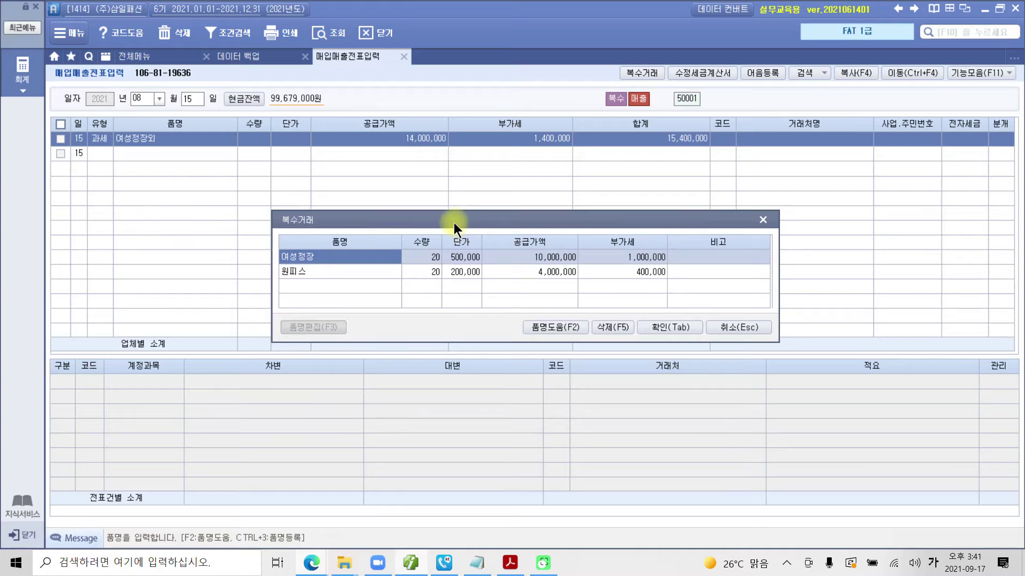
click(421, 259)
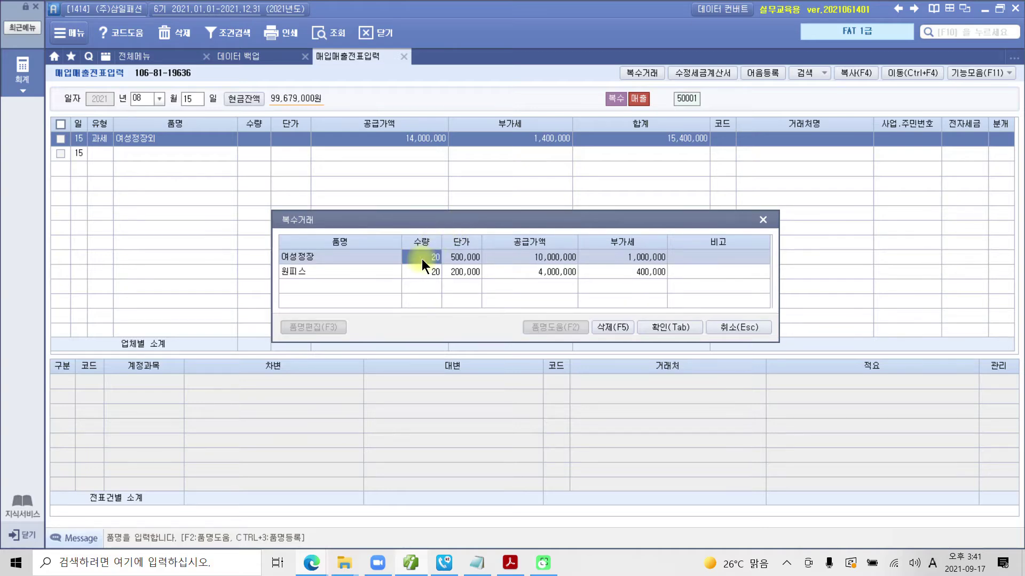
click(421, 271)
click(455, 271)
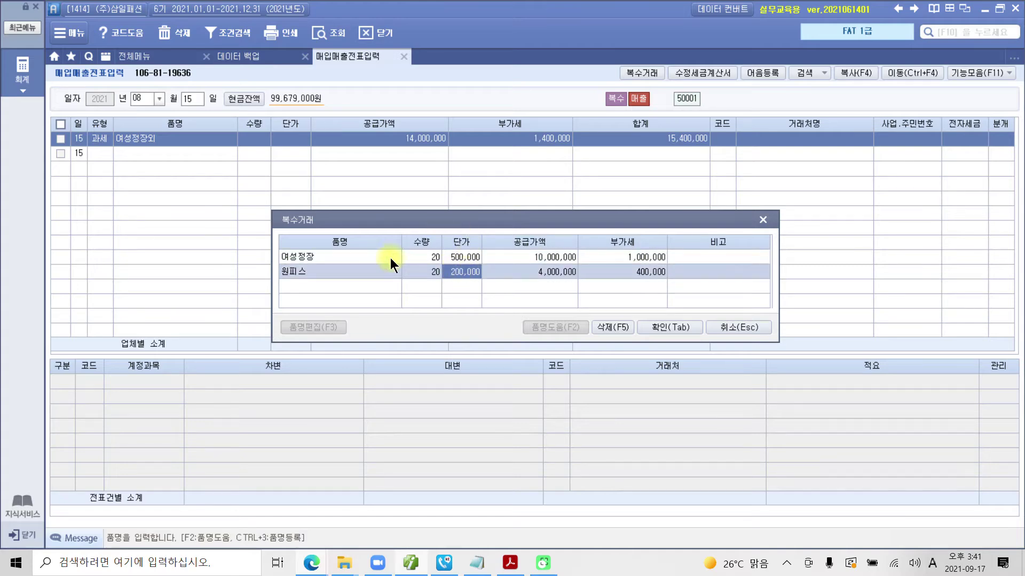
click(652, 327)
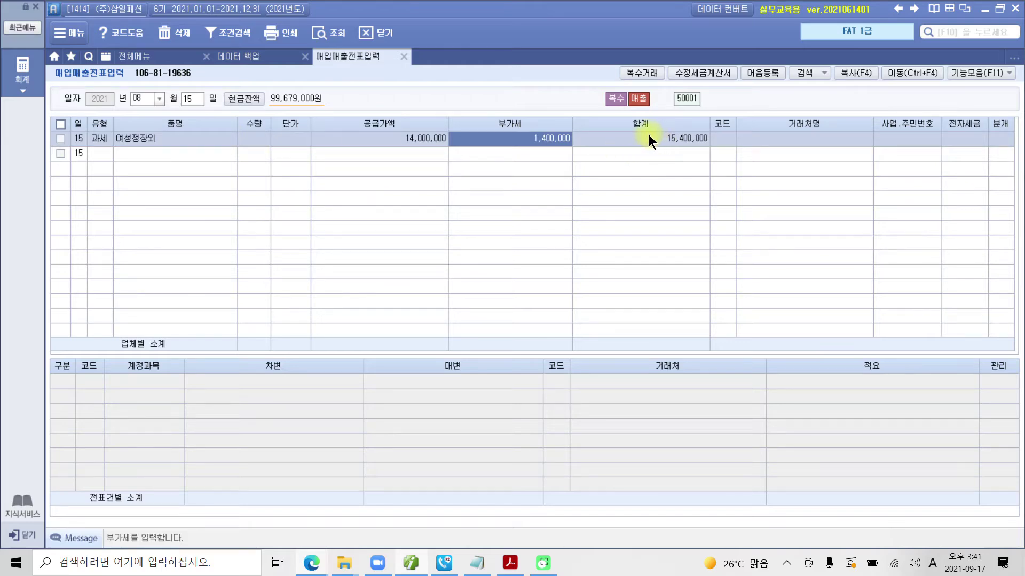
click(142, 140)
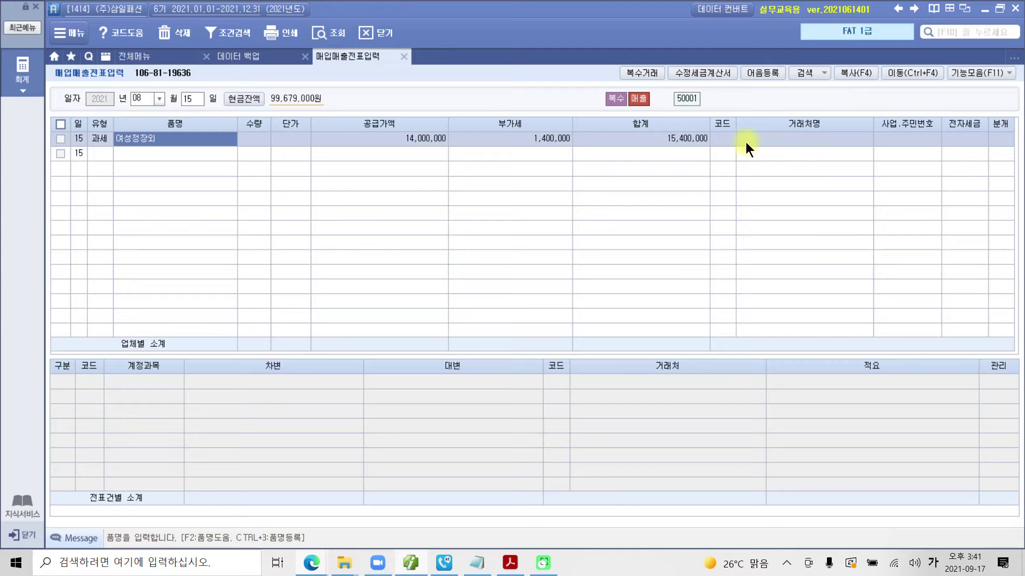
Look up 멋쟁이 as the customer for the August 15 voucher line and accept it
click(721, 139)
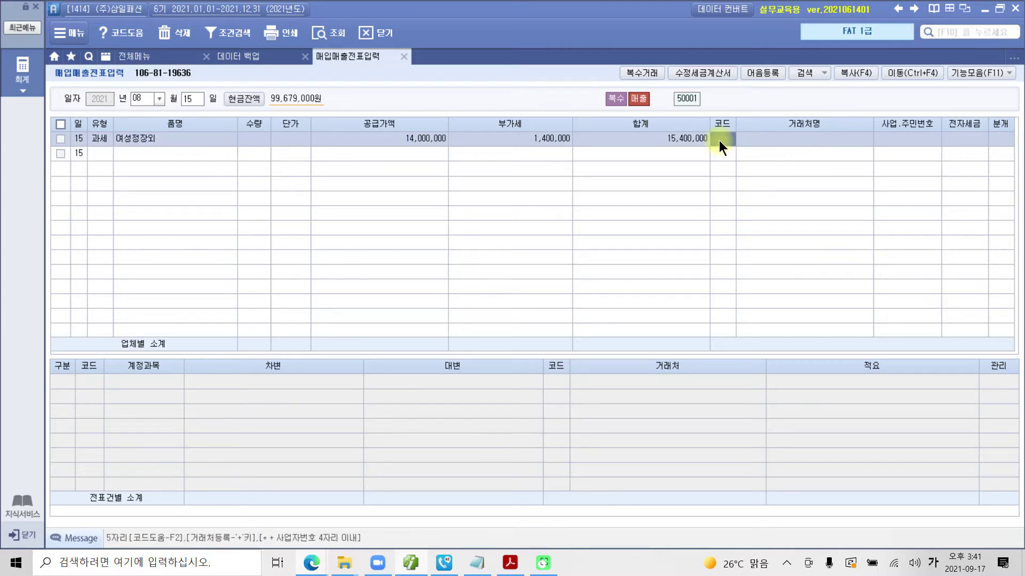
text(멋쟁)
key(Return)
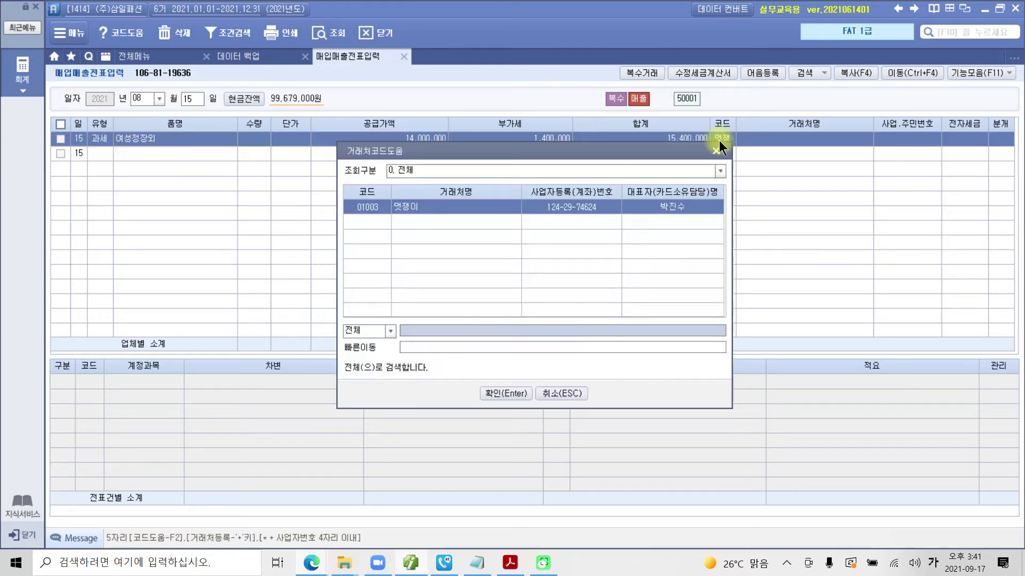
key(Return)
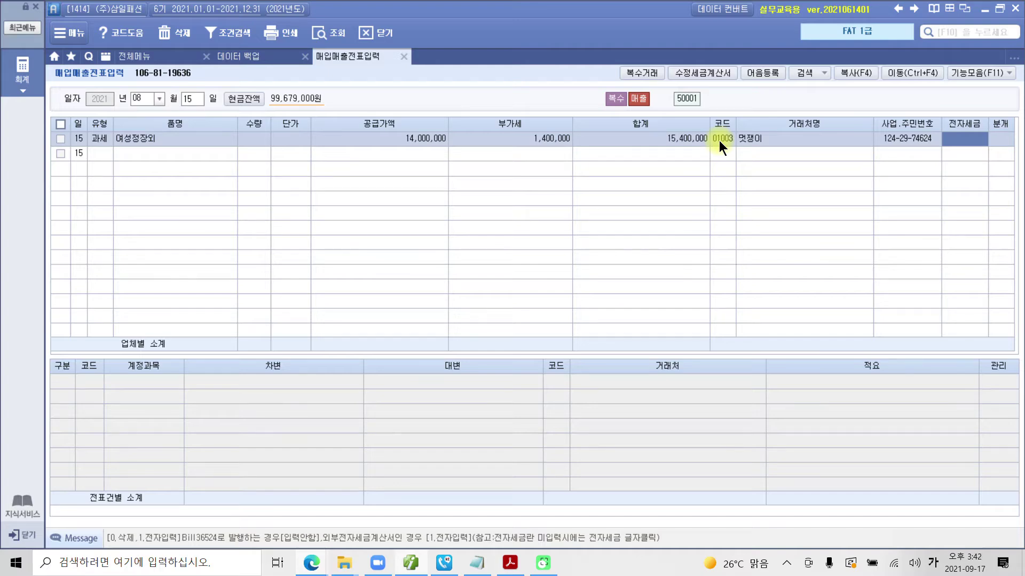
Mark the August 15 sale's 전자세금 field as 전자입력 and set its 분개 type to 외상
text(1)
key(Return)
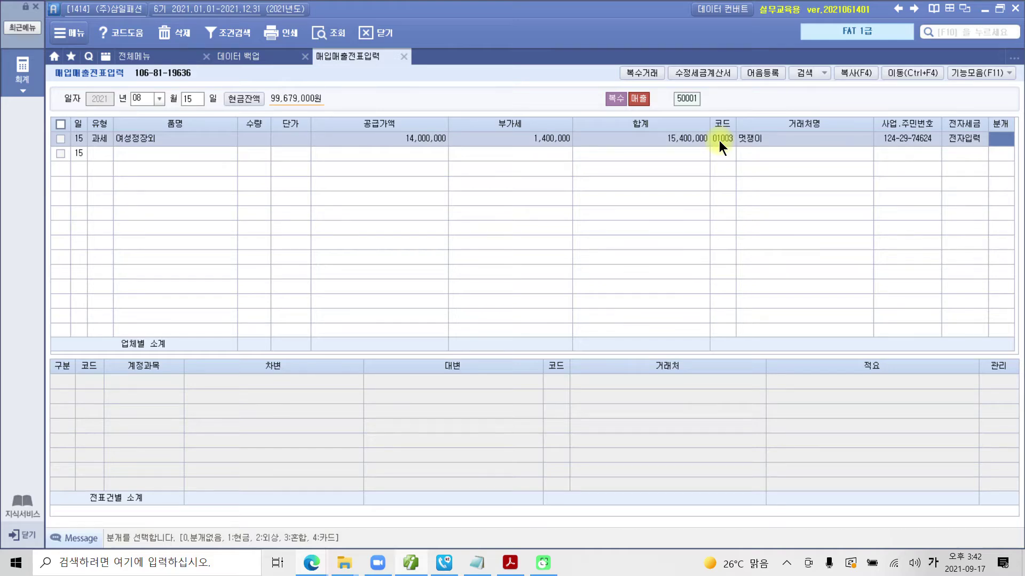
text(2)
key(Return)
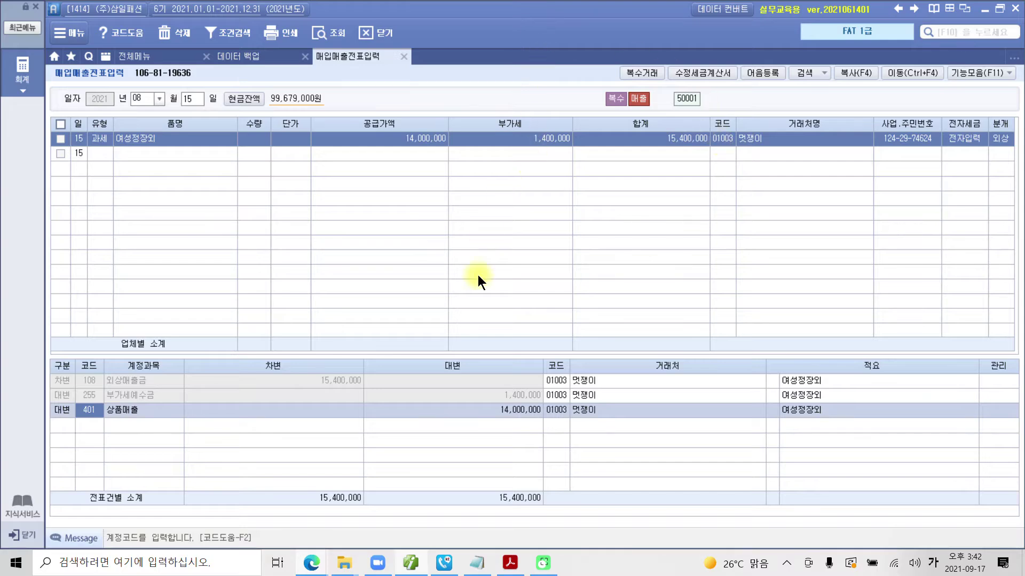
Review the 외상매출금, 부가세예수금 and 상품매출 lines of the journal entry against the August 15 voucher line
click(124, 383)
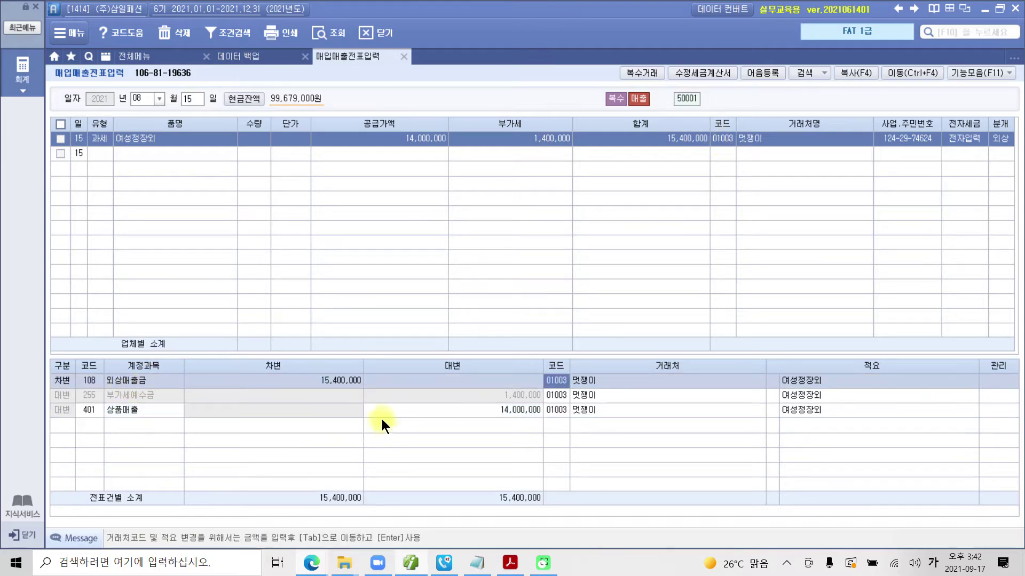
click(230, 397)
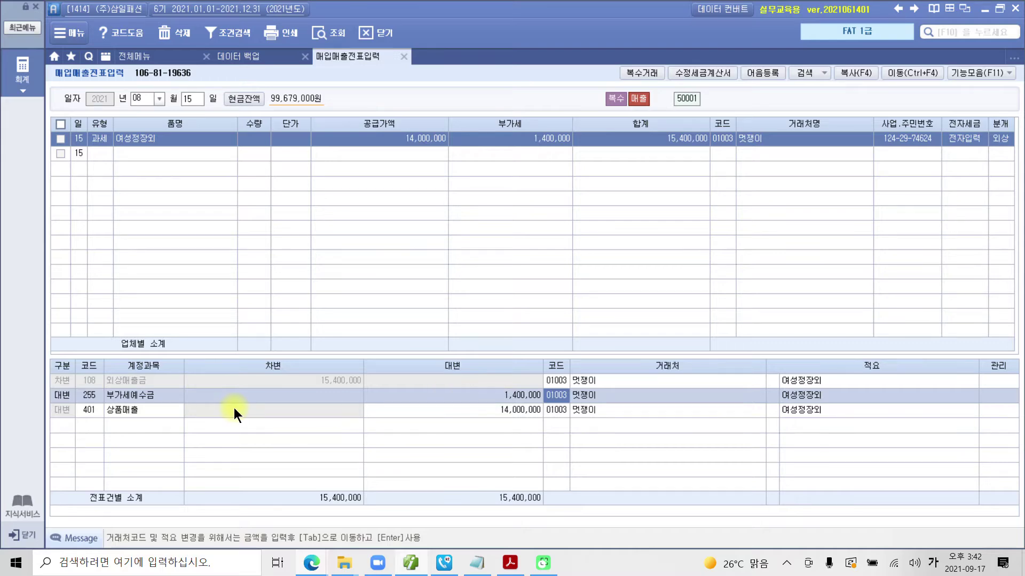
click(489, 411)
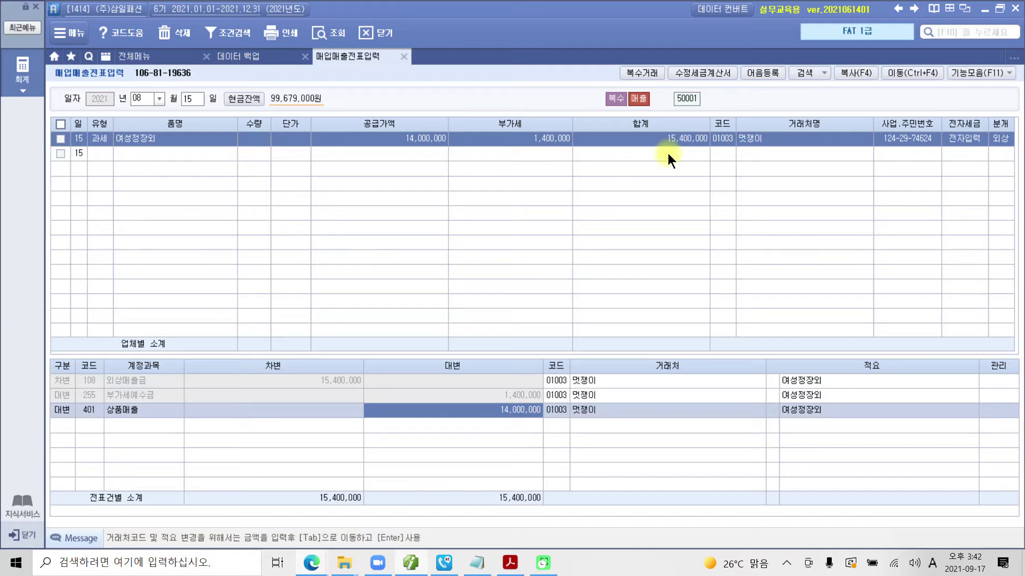
click(502, 141)
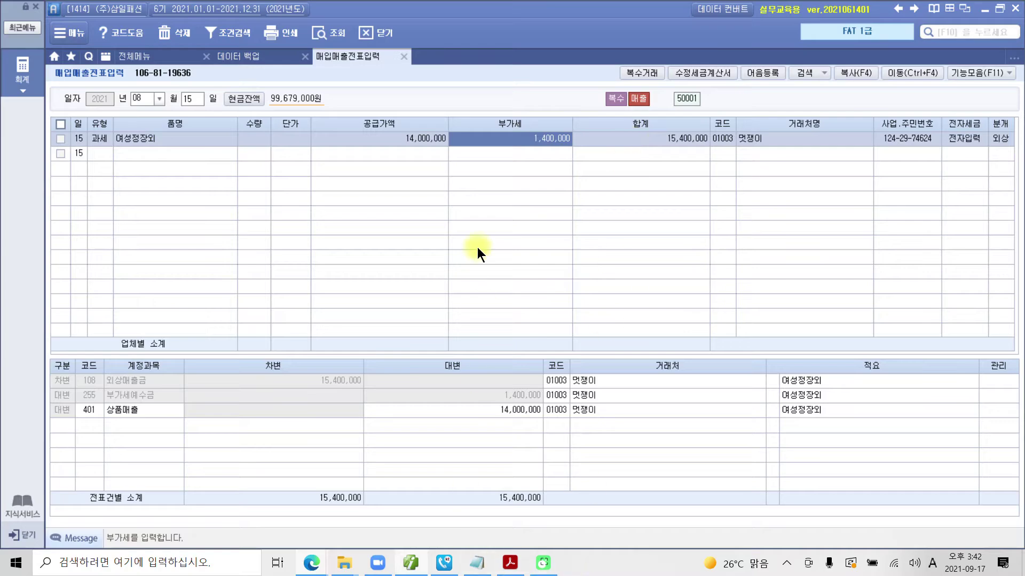
Switch to the exercise PDF in Acrobat Reader and highlight "신한은행 보통예금 계좌로" in the 수행 3 text
click(411, 563)
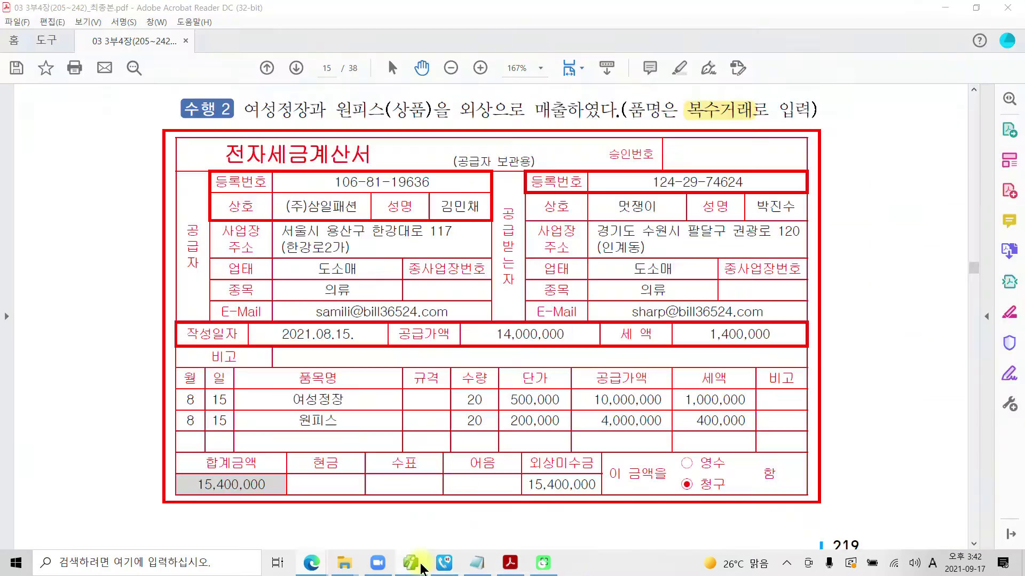
scroll(426, 404, down, 10)
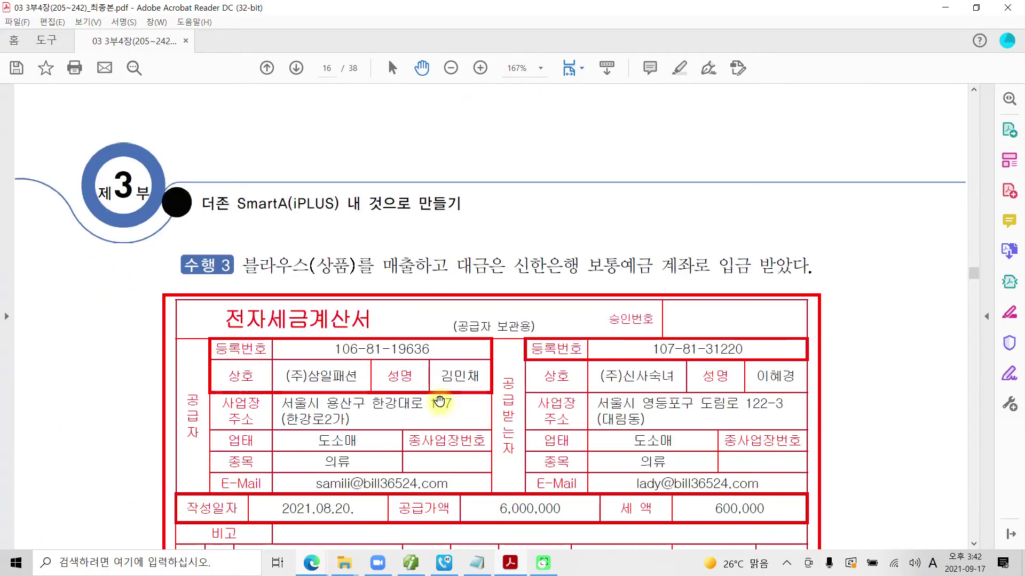
scroll(433, 395, down, 1)
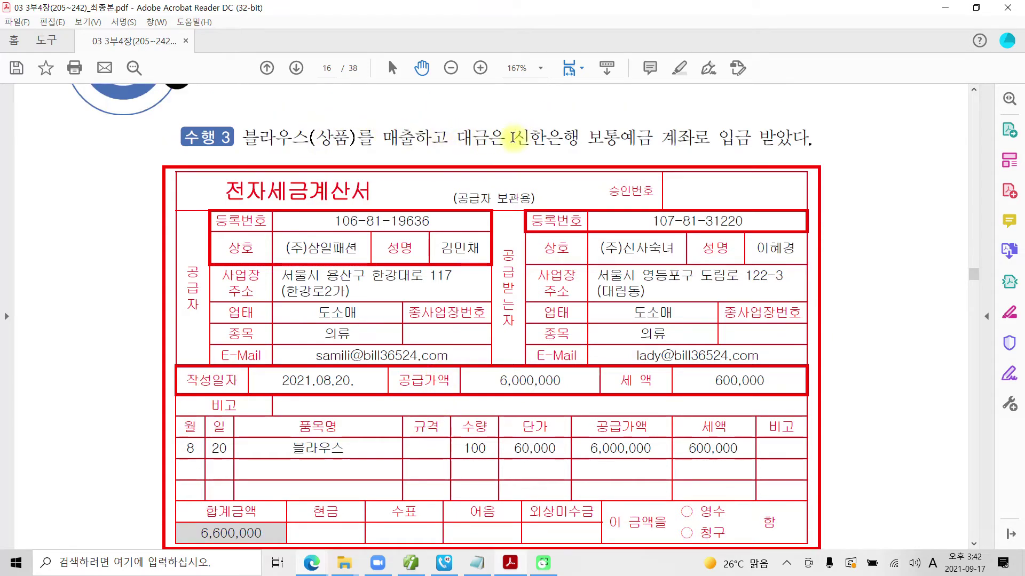
drag(514, 136, 674, 132)
right_click(675, 133)
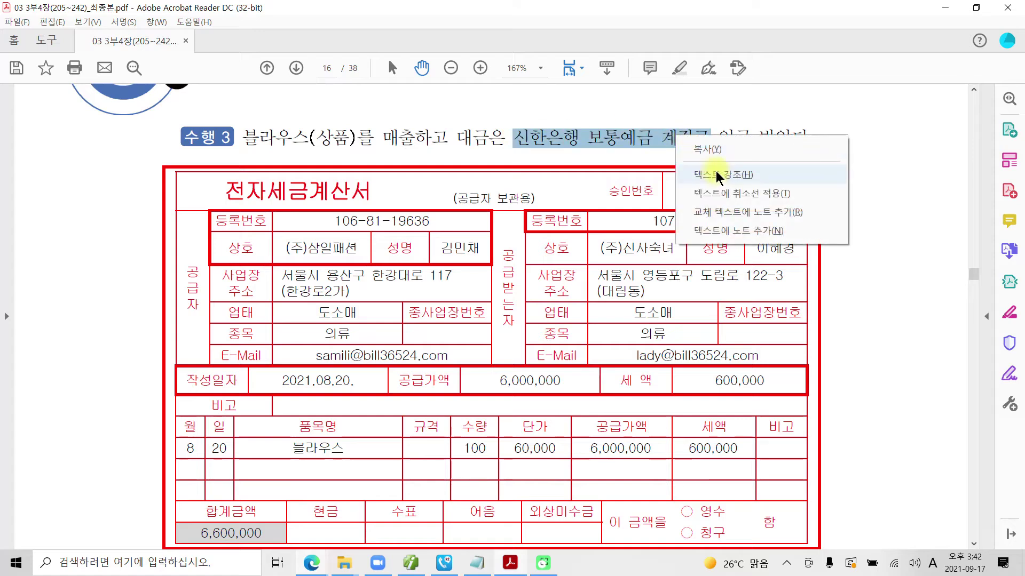
click(718, 177)
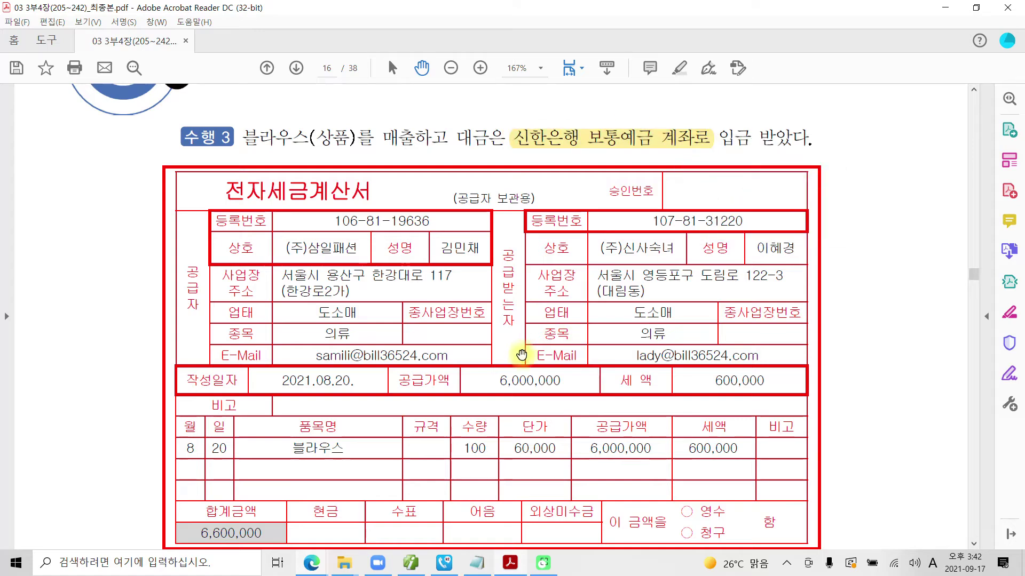
Highlight the date 08.20 in the 작성일자 field of the 수행 3 tax invoice
scroll(480, 353, down, 1)
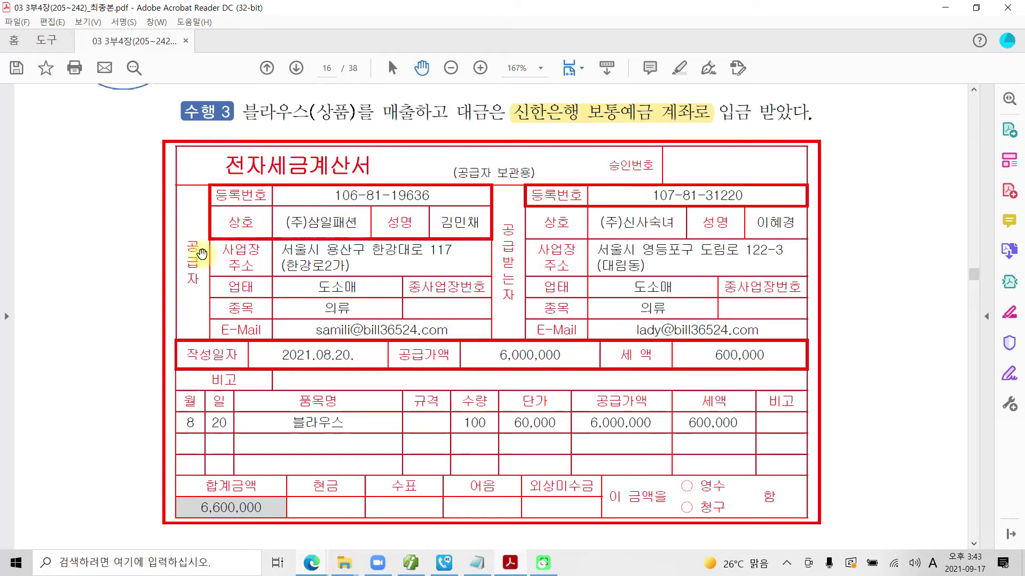
drag(316, 355, 350, 357)
right_click(350, 357)
click(353, 395)
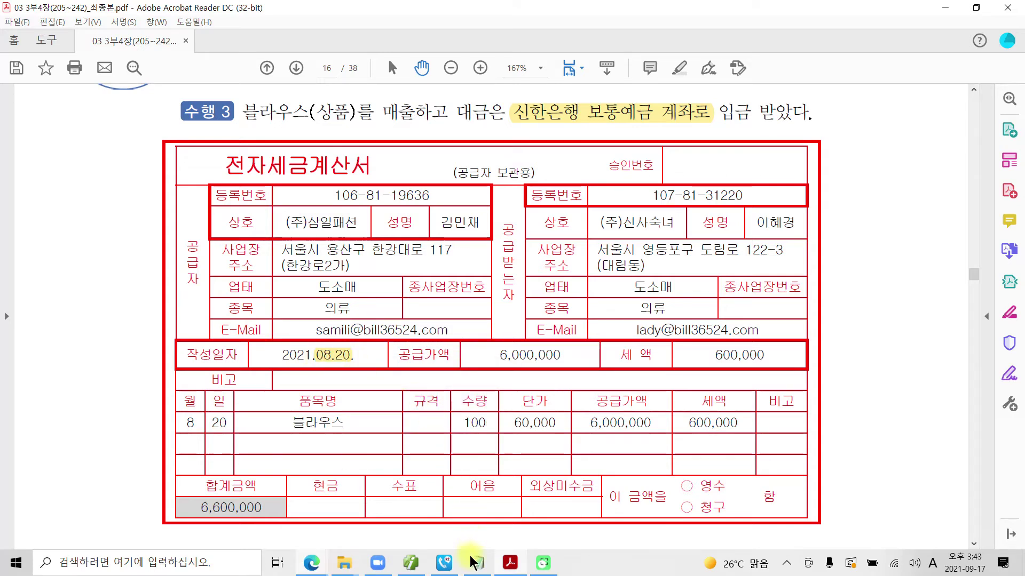
Return to 매입매출전표입력 in SmartA and start a voucher for day 20 with transaction type 11 과세
click(419, 566)
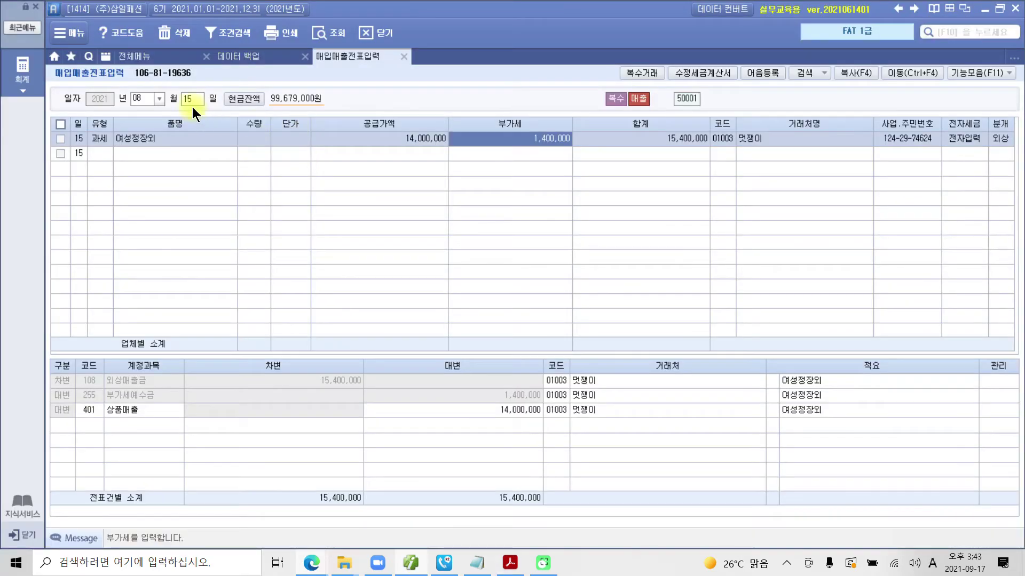
click(190, 102)
text(20)
key(Return)
key(Return)
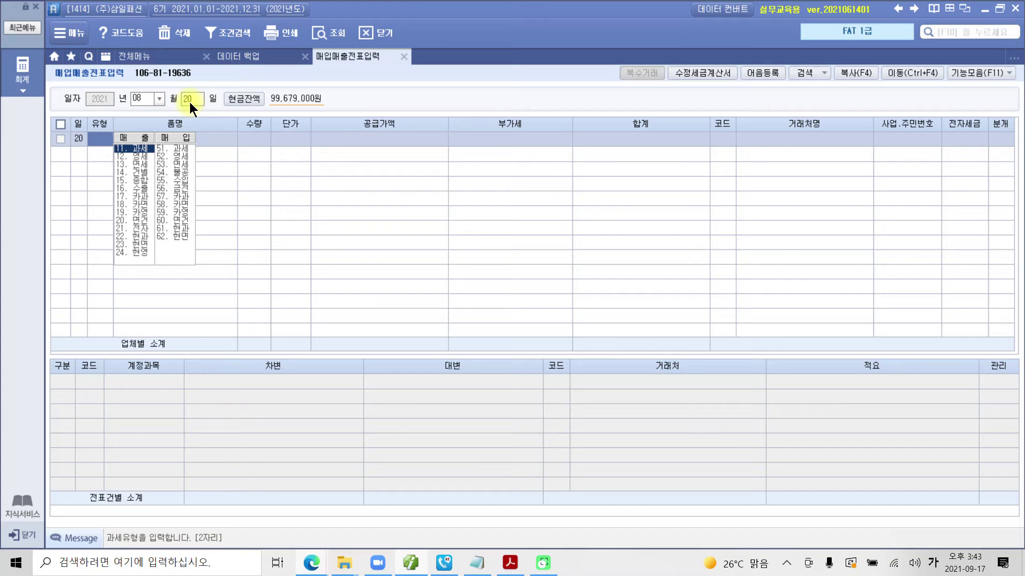
text(11)
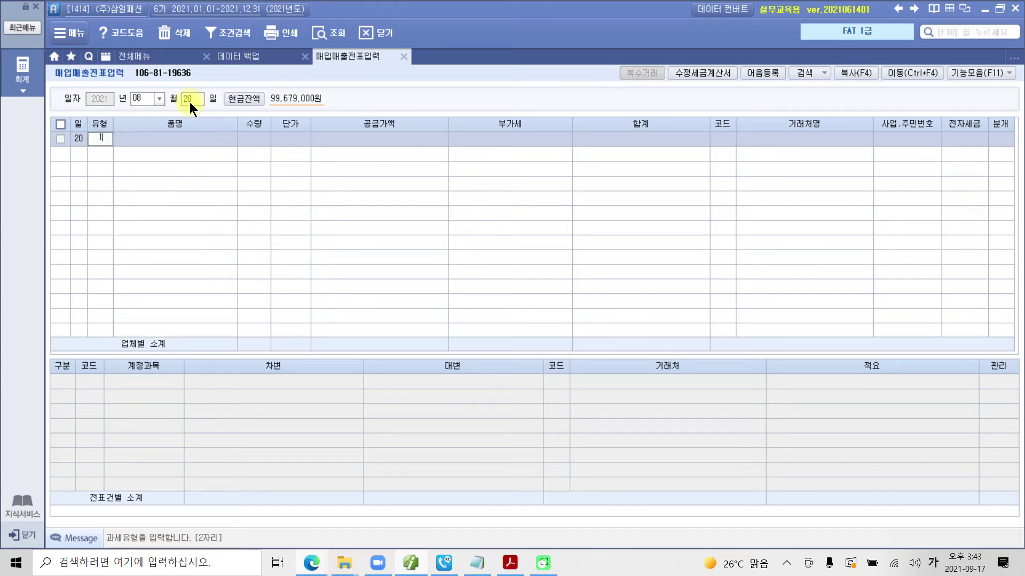
key(Return)
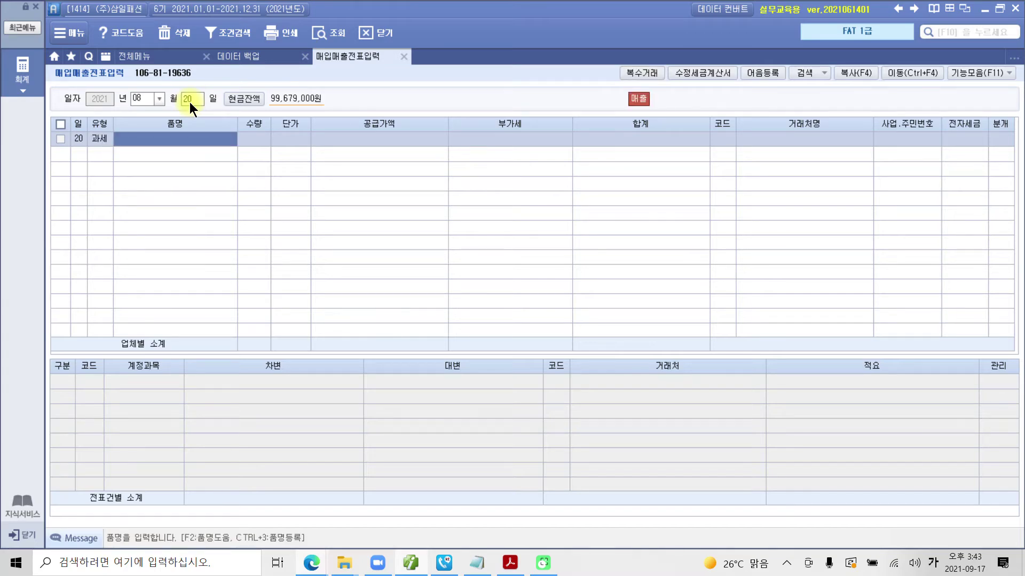
Enter 블라우스 as the item name on the August 20 voucher line
text(블라우ㅅ)
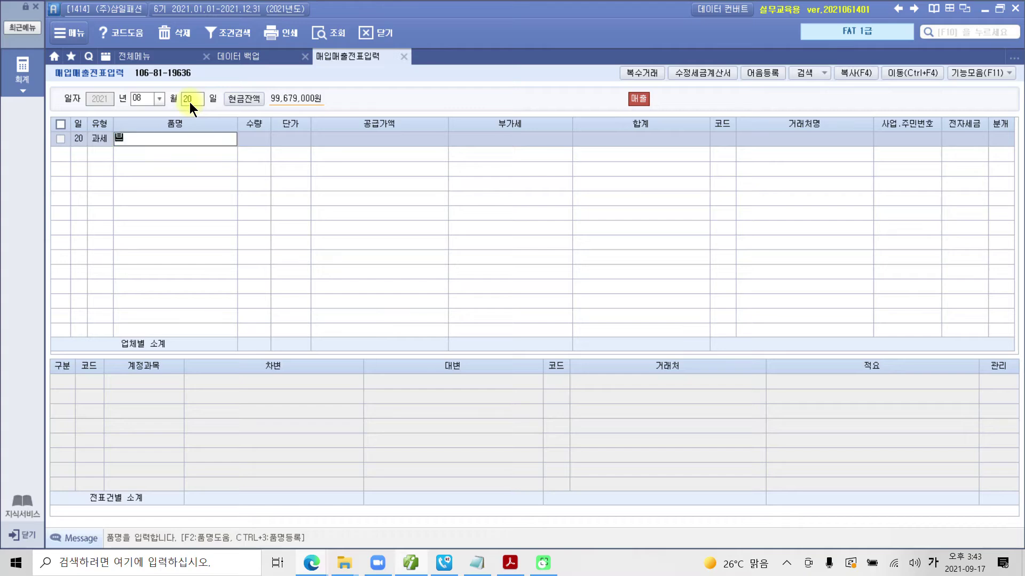
key(BackSpace)
key(BackSpace)
key(BackSpace)
text(ㅇㅜ스)
key(Return)
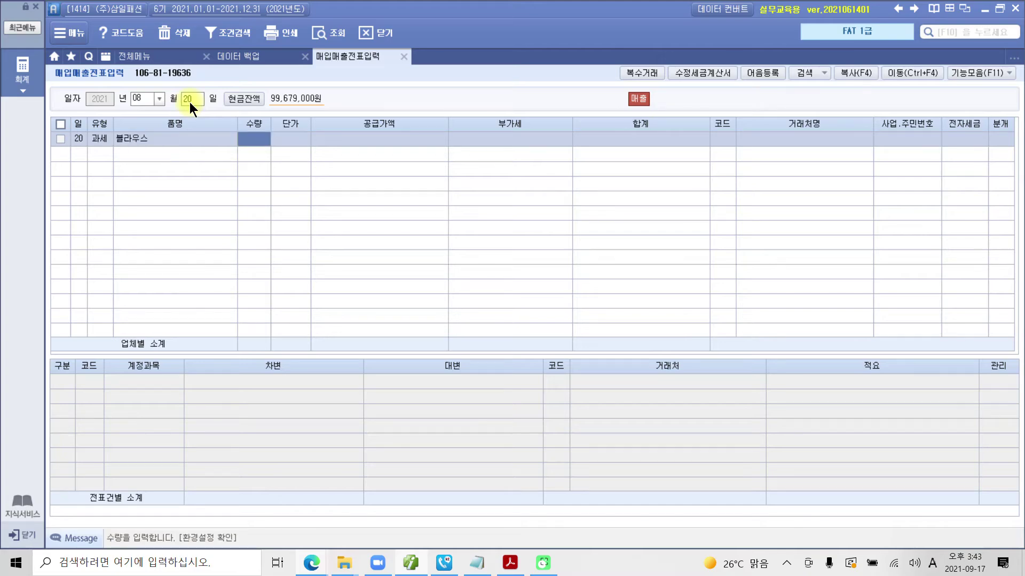
Give 블라우스 quantity 100 and unit price 60,000, accepting the calculated supply amount and VAT
text(100)
key(Return)
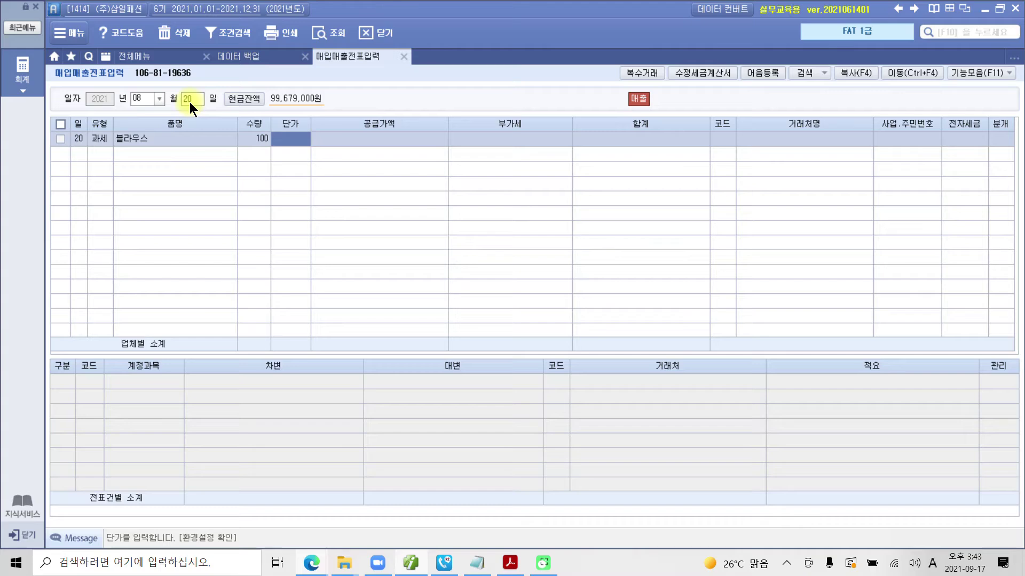
text(600000)
key(Return)
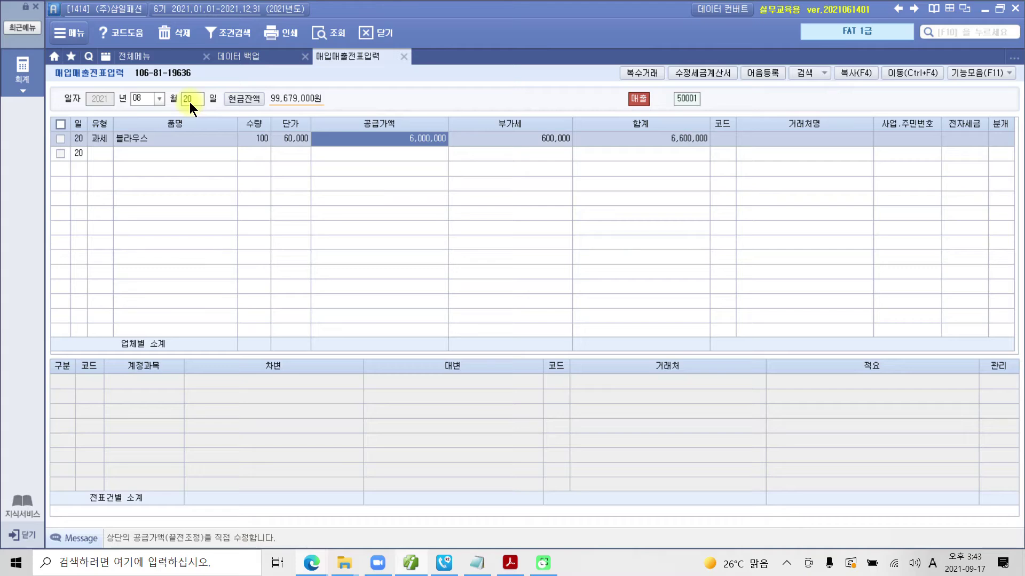
key(Return)
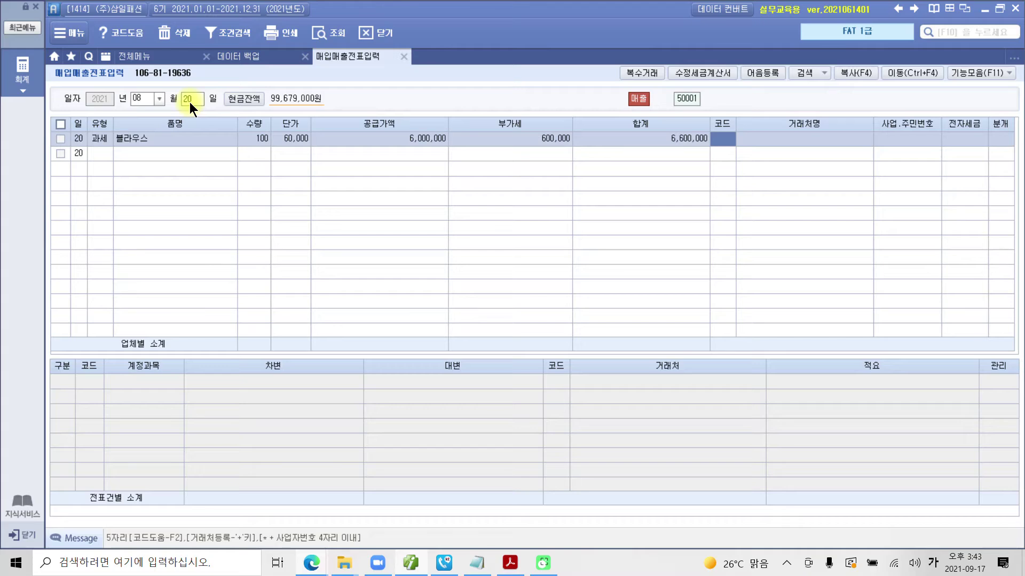
Look up 신사 as the trading partner and assign (주)신사숙녀 to the August 20 voucher line
text(신사)
key(Return)
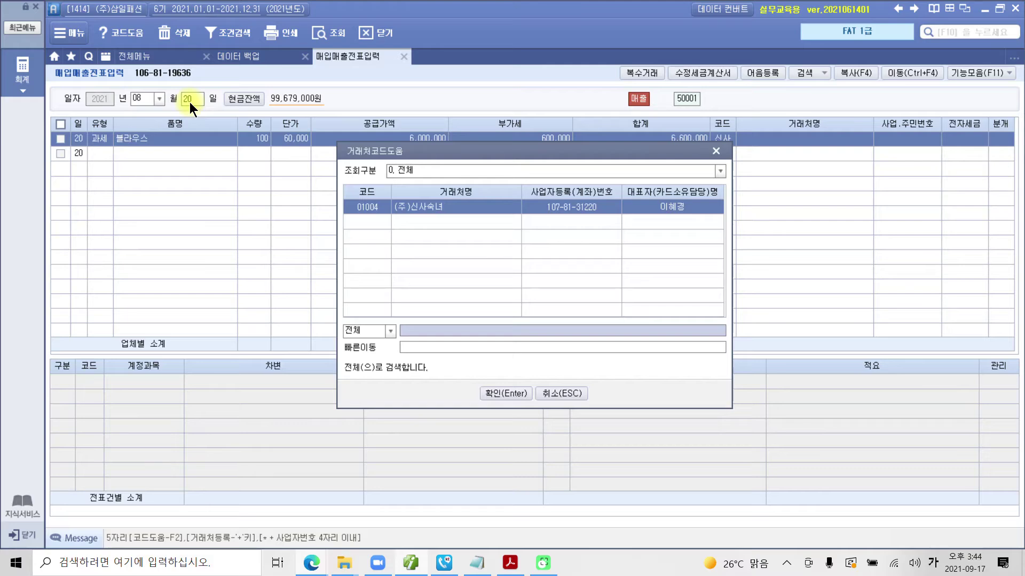
key(Return)
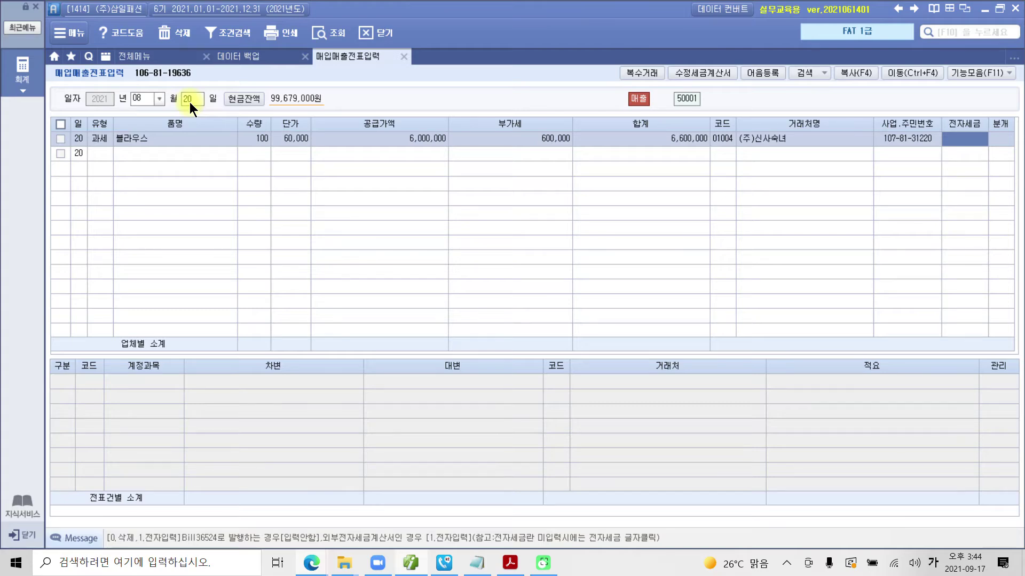
Mark the August 20 tax invoice as 전자입력 and set its journal type to 3 혼합
text(1)
key(Return)
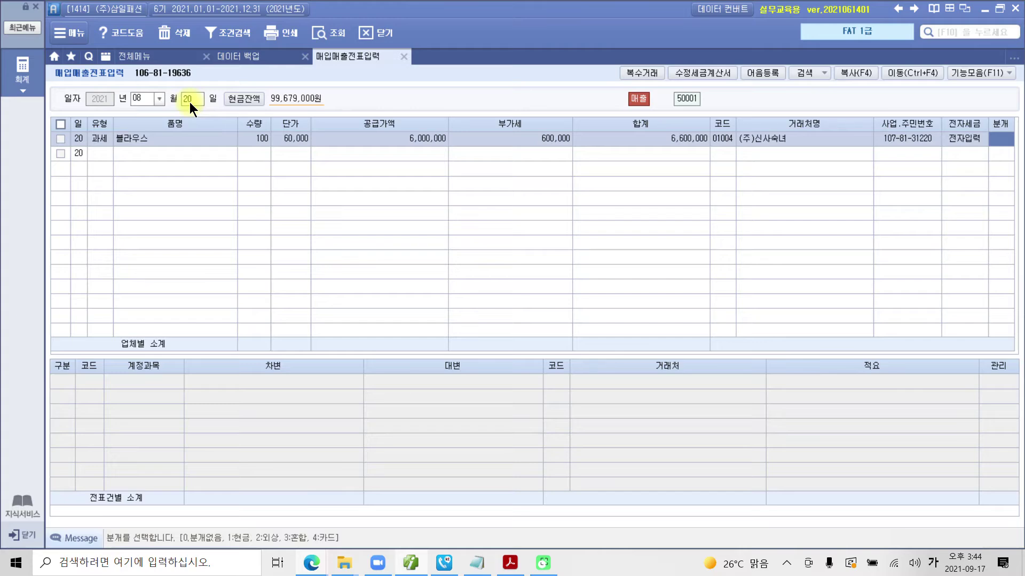
text(3)
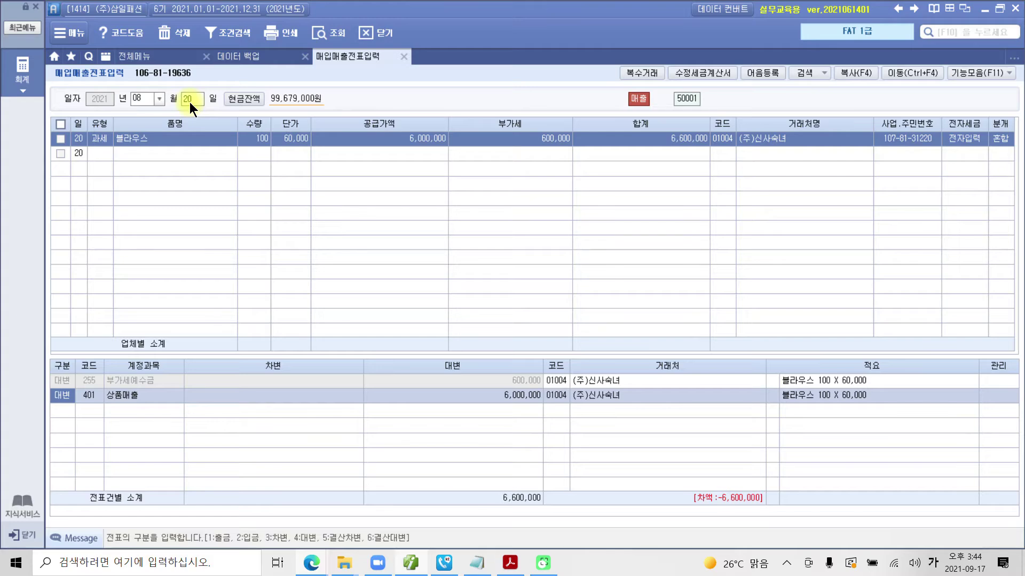
Compare the 부가세 and 공급가액 amounts with the 부가세예수금 and 상품매출 credit lines, and check the 차액
click(59, 380)
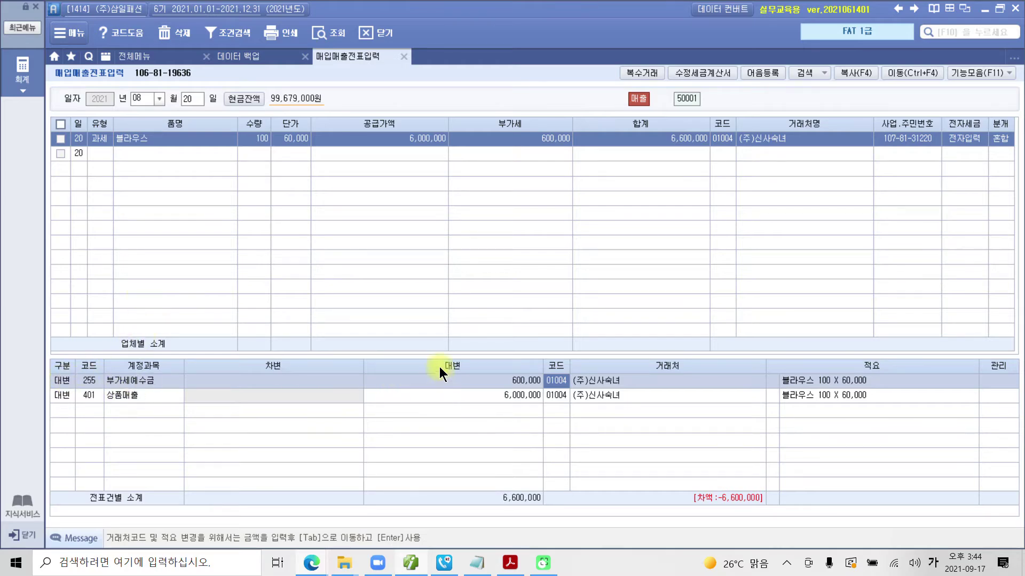
mouse_move(563, 158)
mouse_down()
mouse_move(522, 107)
mouse_move(570, 143)
mouse_up()
mouse_move(562, 168)
mouse_down()
mouse_move(527, 364)
mouse_move(517, 374)
mouse_move(501, 363)
mouse_up()
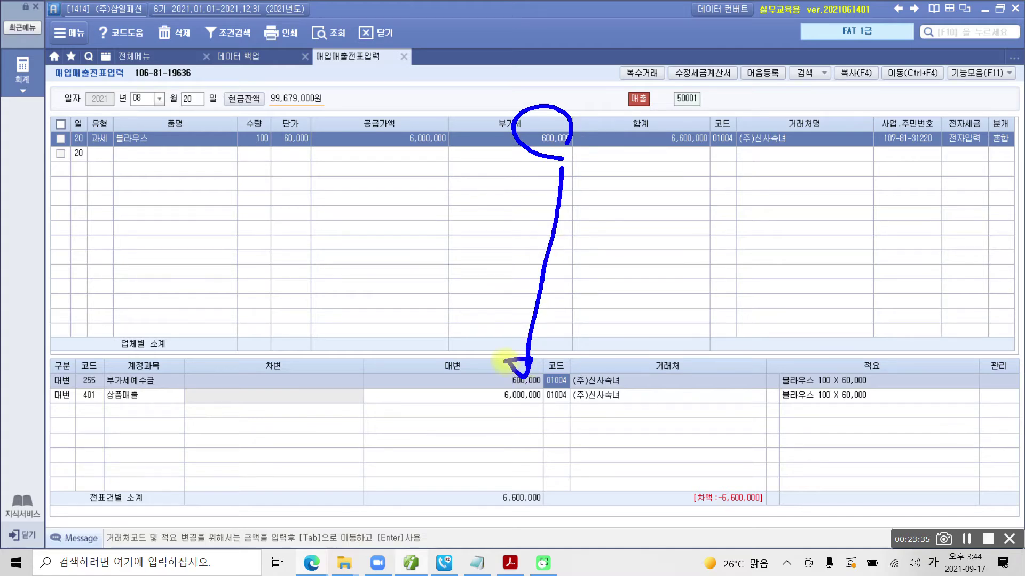
mouse_move(429, 158)
mouse_down()
mouse_move(389, 119)
mouse_move(431, 165)
mouse_up()
mouse_move(394, 174)
mouse_down()
mouse_move(393, 261)
mouse_move(493, 390)
mouse_up()
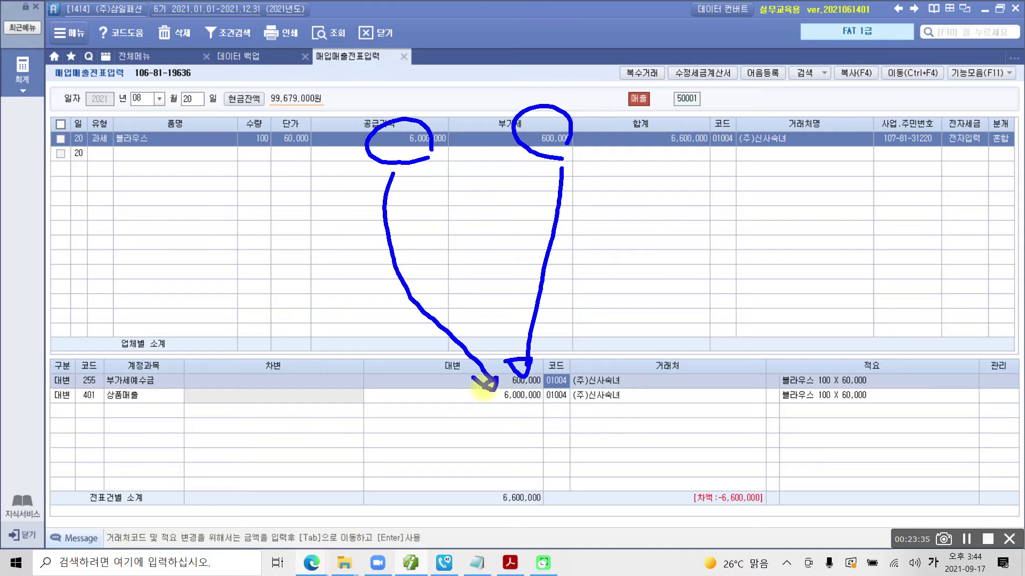
key(Escape)
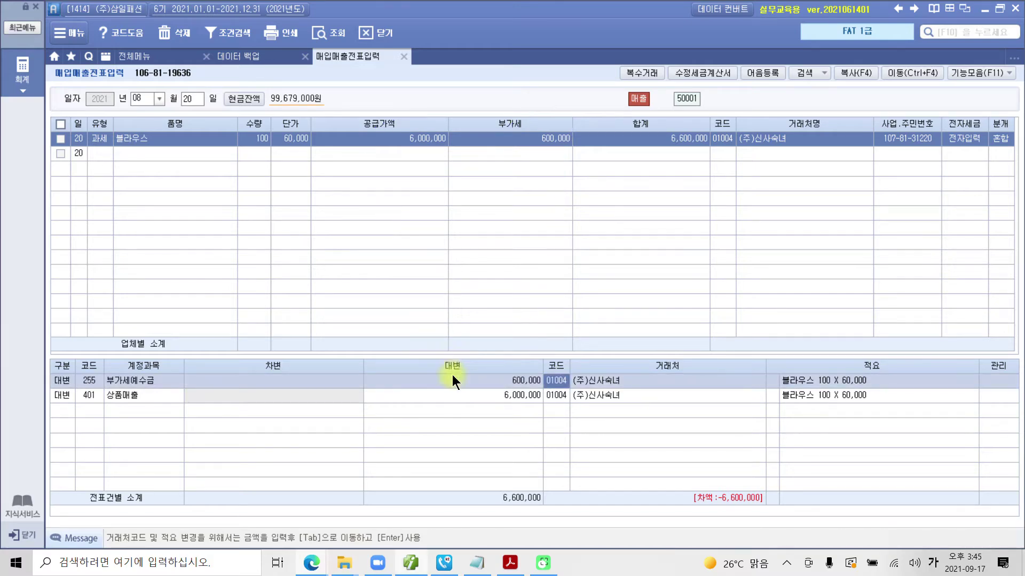
click(500, 396)
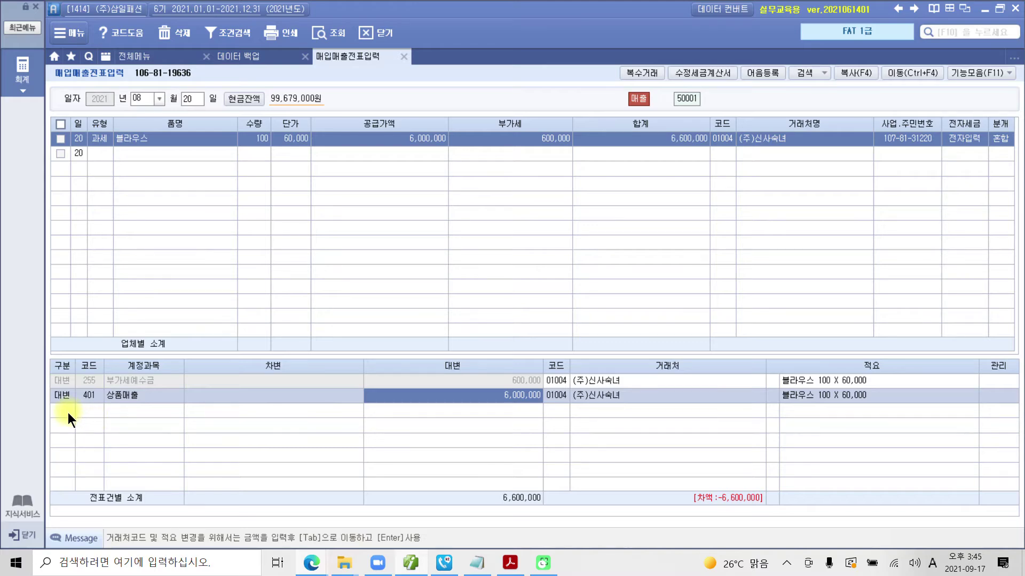
mouse_move(703, 465)
mouse_down()
mouse_move(668, 468)
mouse_move(769, 524)
mouse_move(694, 454)
mouse_up()
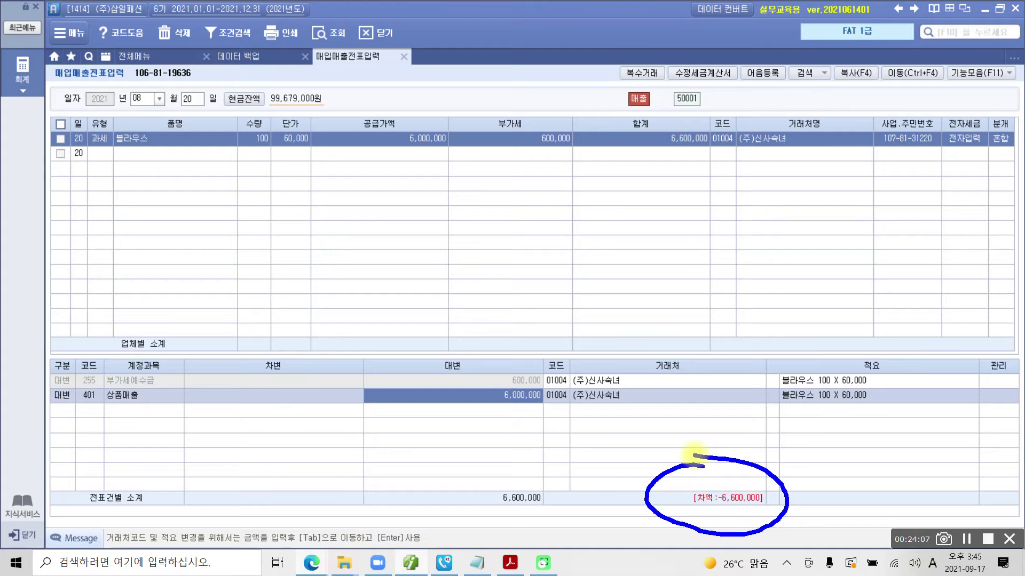
key(Escape)
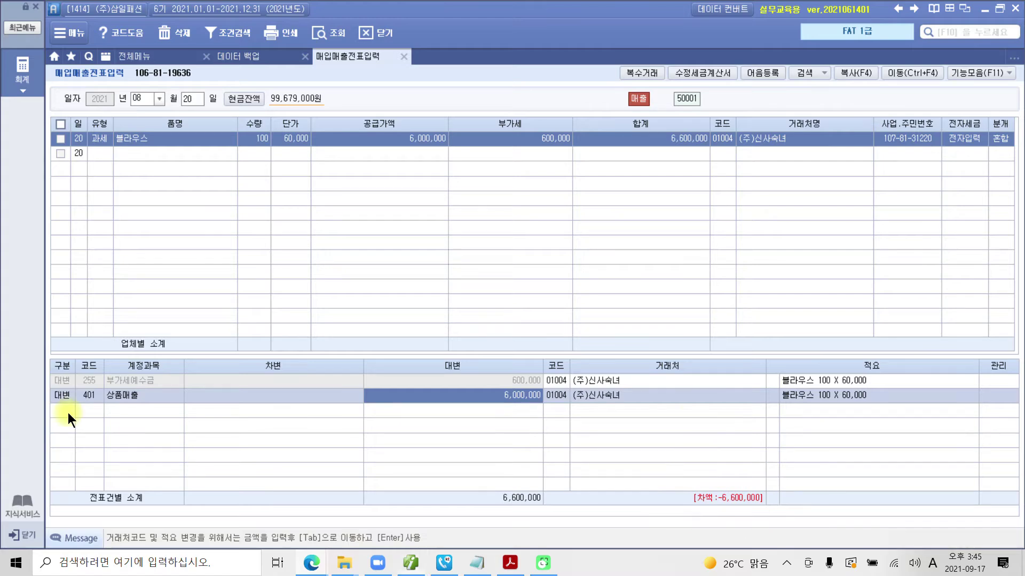
Add a 차변 line for account 103 보통예금 with an amount of 6,600,000
click(65, 411)
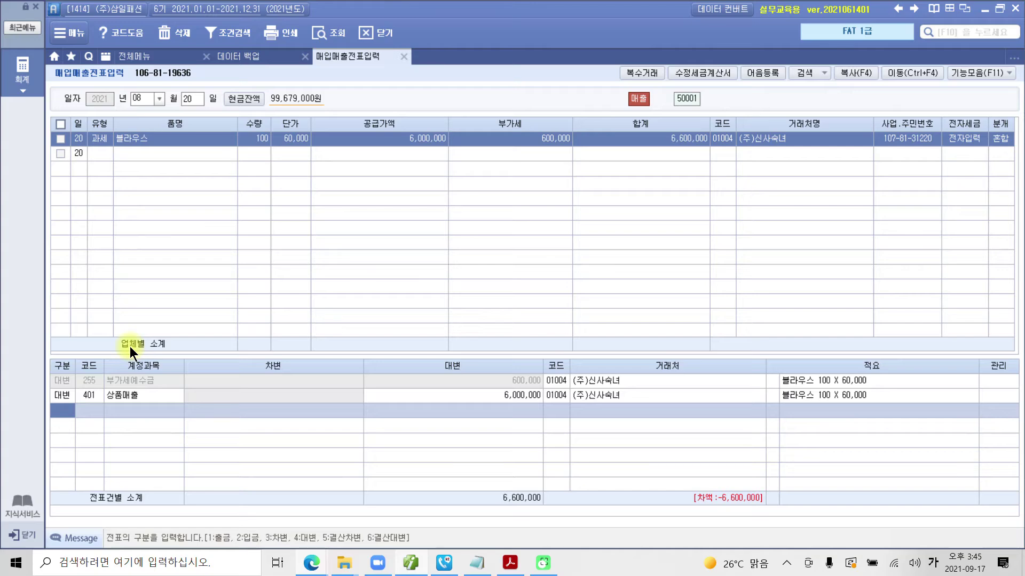
text(3)
key(Return)
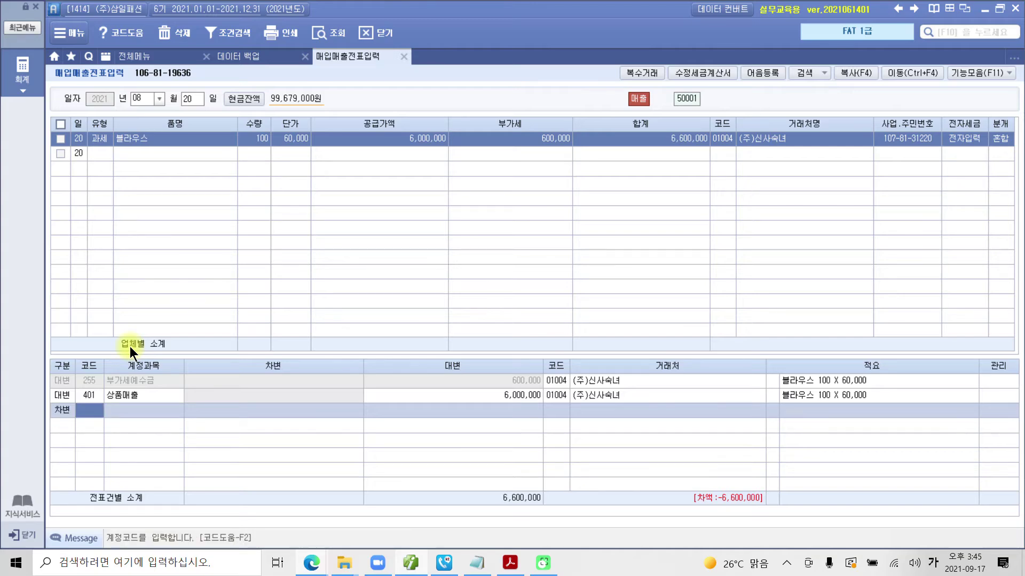
text(103)
key(Return)
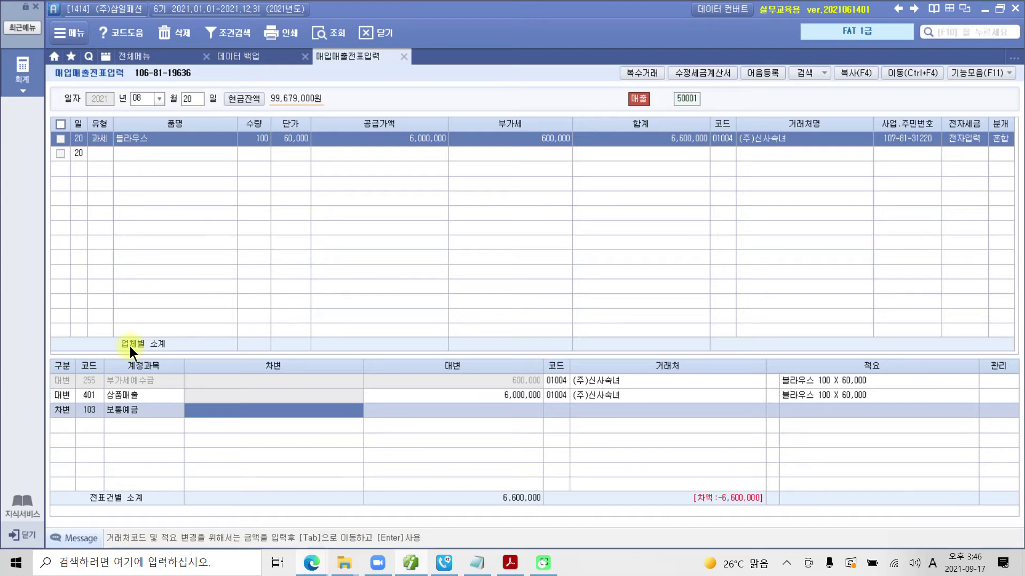
text(6600000)
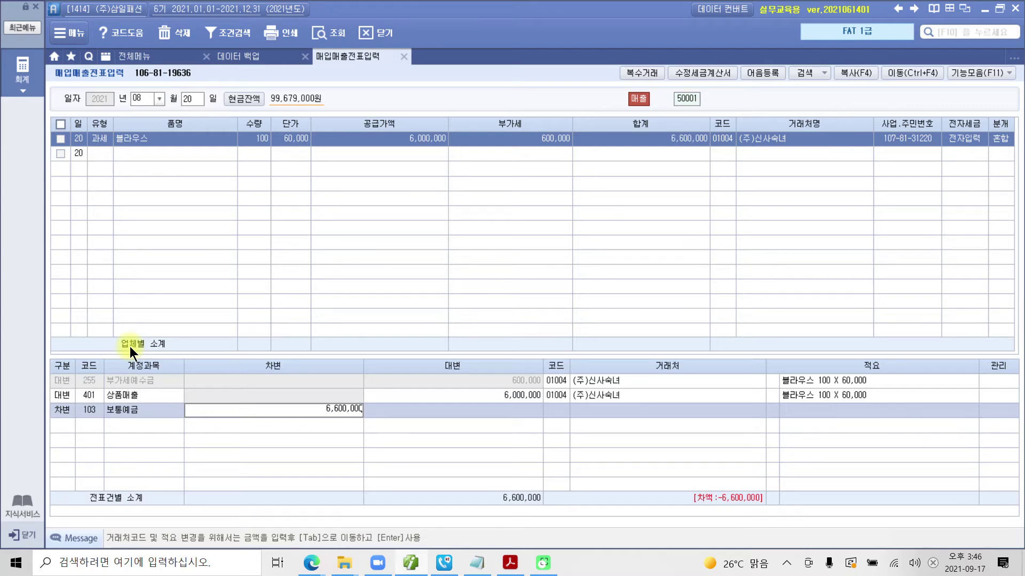
key(Return)
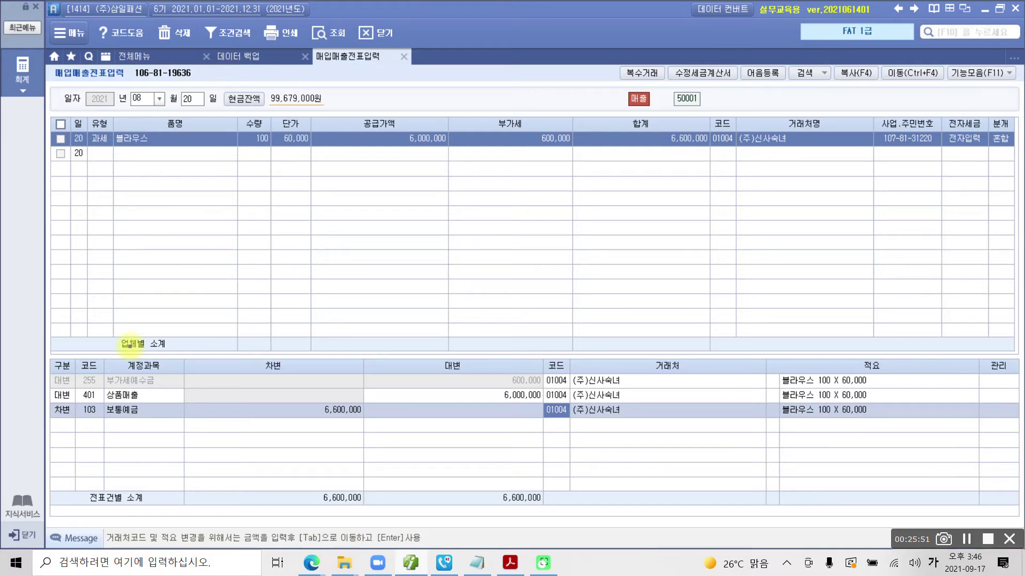
Check the debit and credit totals and compare the 거래처 on the journal lines with the voucher's 거래처
mouse_move(363, 515)
mouse_down()
mouse_move(326, 458)
mouse_move(371, 508)
mouse_up()
mouse_move(533, 534)
mouse_down()
mouse_move(465, 507)
mouse_move(544, 513)
mouse_up()
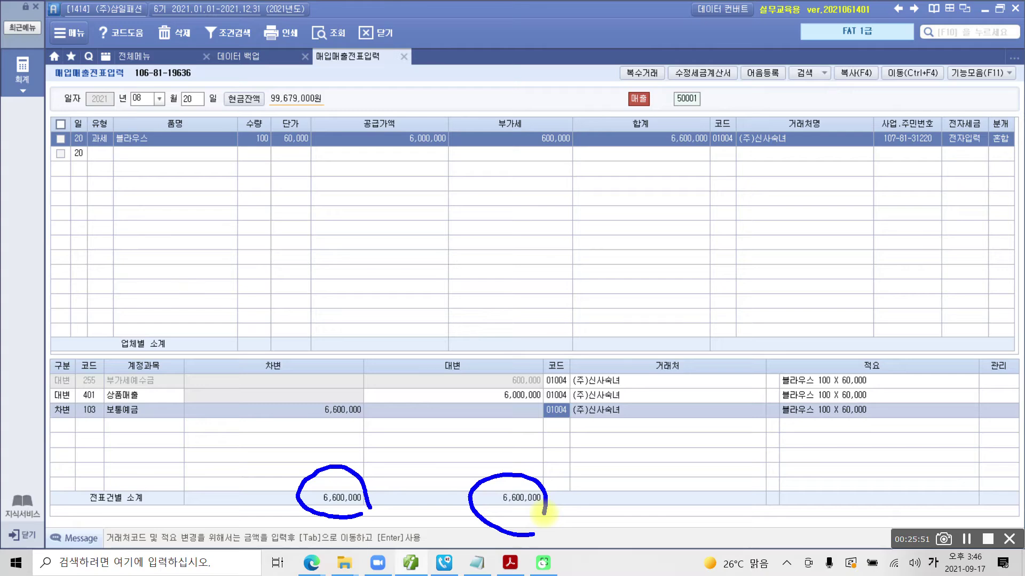
mouse_move(100, 394)
mouse_down()
mouse_move(158, 399)
mouse_move(102, 398)
mouse_up()
mouse_move(625, 394)
mouse_down()
mouse_move(597, 420)
mouse_move(632, 429)
mouse_up()
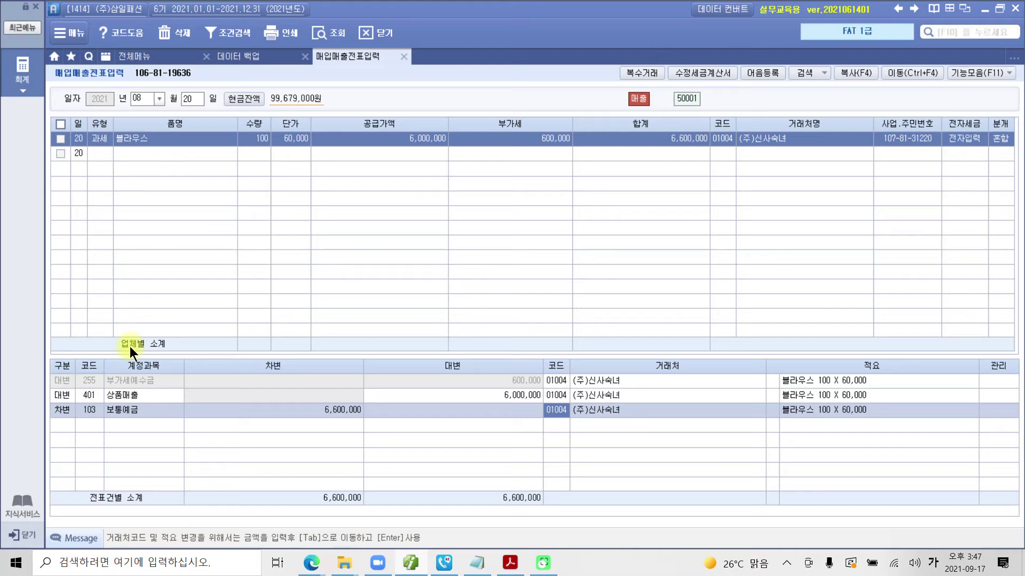
mouse_move(795, 157)
mouse_down()
mouse_move(705, 154)
mouse_move(793, 155)
mouse_move(796, 164)
mouse_up()
drag(105, 167, 193, 173)
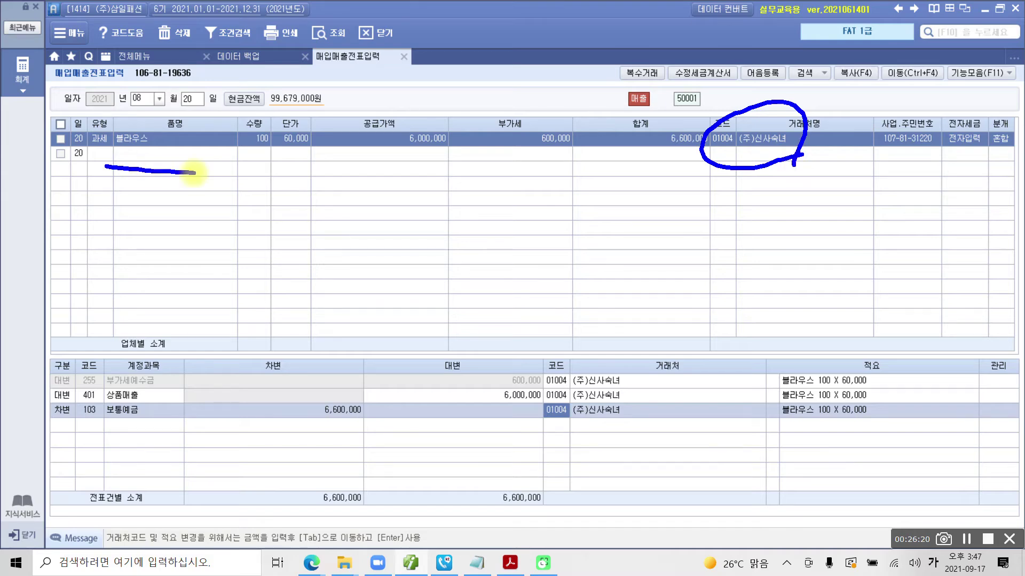
drag(785, 158, 617, 380)
click(619, 366)
mouse_move(630, 425)
mouse_down()
mouse_move(655, 433)
mouse_move(647, 457)
mouse_up()
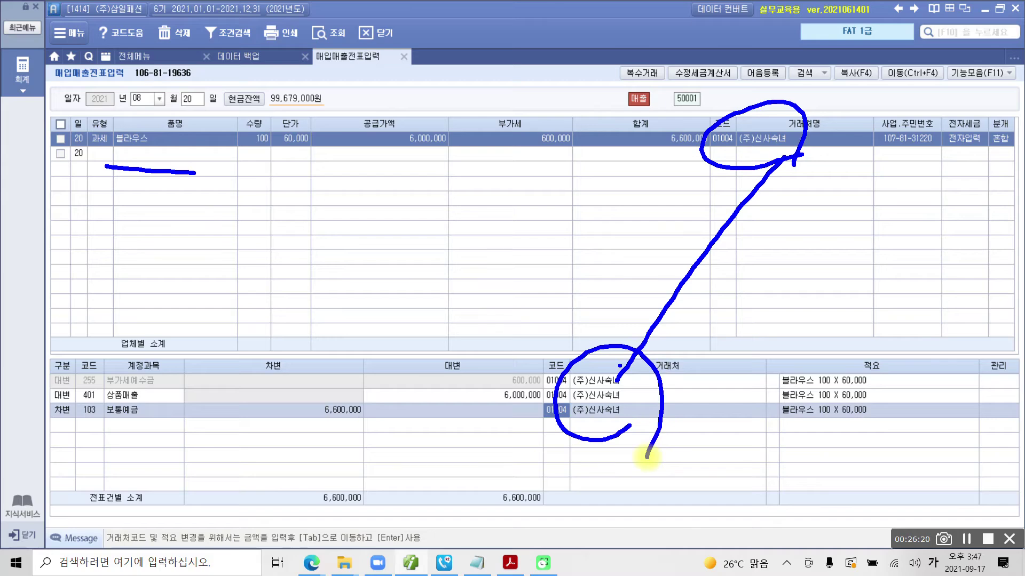
mouse_move(574, 427)
mouse_down()
mouse_move(545, 413)
mouse_move(572, 438)
mouse_up()
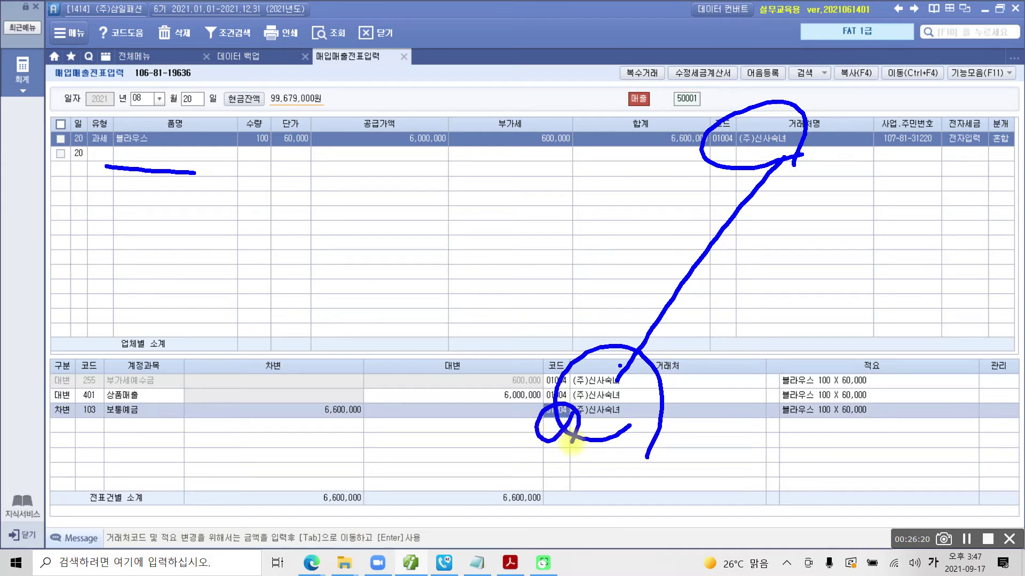
key(Escape)
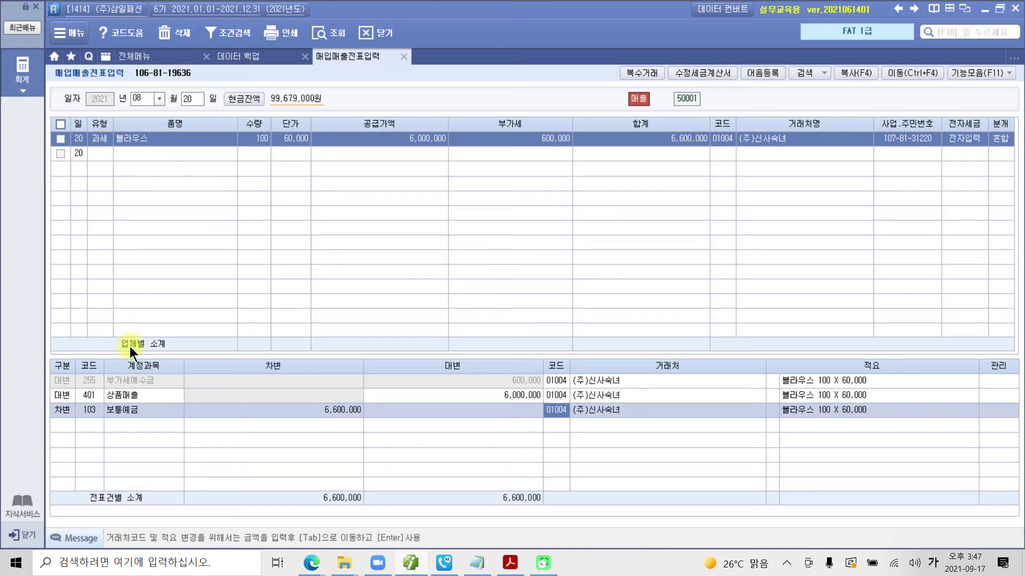
Change the 거래처 of the 보통예금 line to 98002 신한은행(보통)
text(98002)
key(Return)
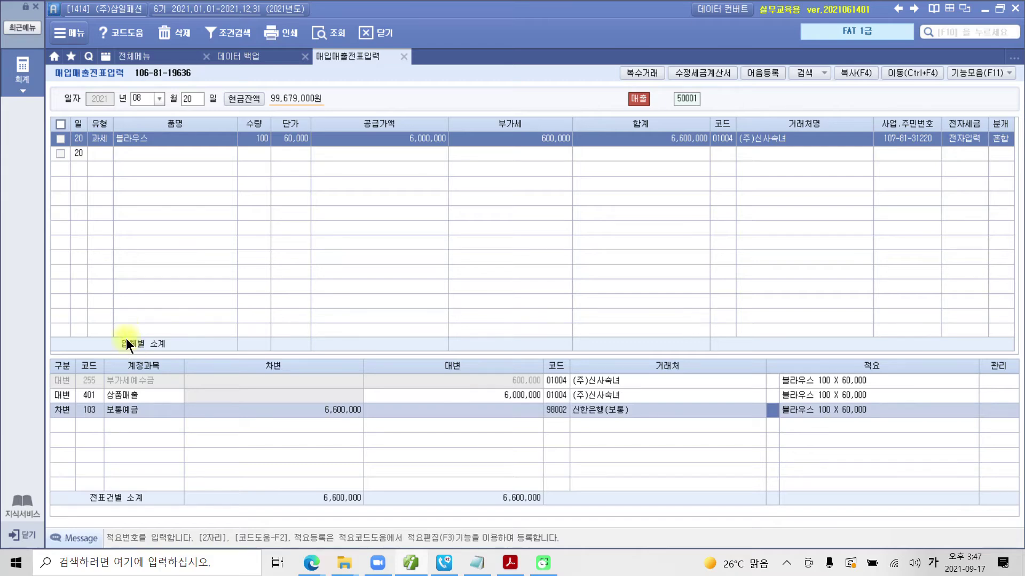
click(617, 395)
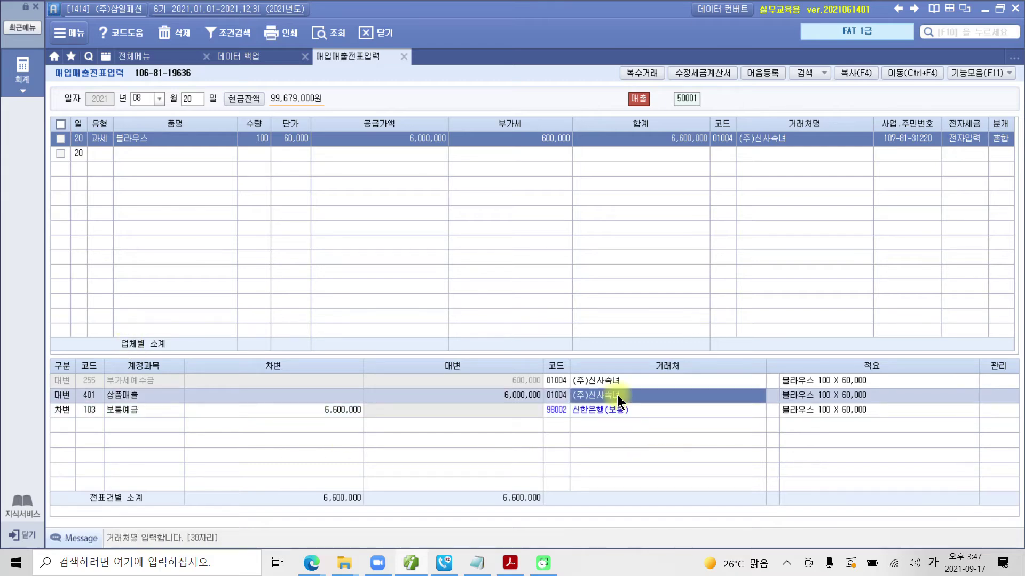
Review the 거래처 of the 부가세예수금, 상품매출 and 보통예금 lines against the trading partner on the voucher line
mouse_move(779, 161)
mouse_down()
mouse_move(769, 121)
mouse_move(806, 160)
mouse_move(800, 174)
mouse_up()
mouse_move(600, 401)
mouse_down()
mouse_move(629, 423)
mouse_move(622, 443)
mouse_up()
drag(501, 427, 688, 431)
click(588, 410)
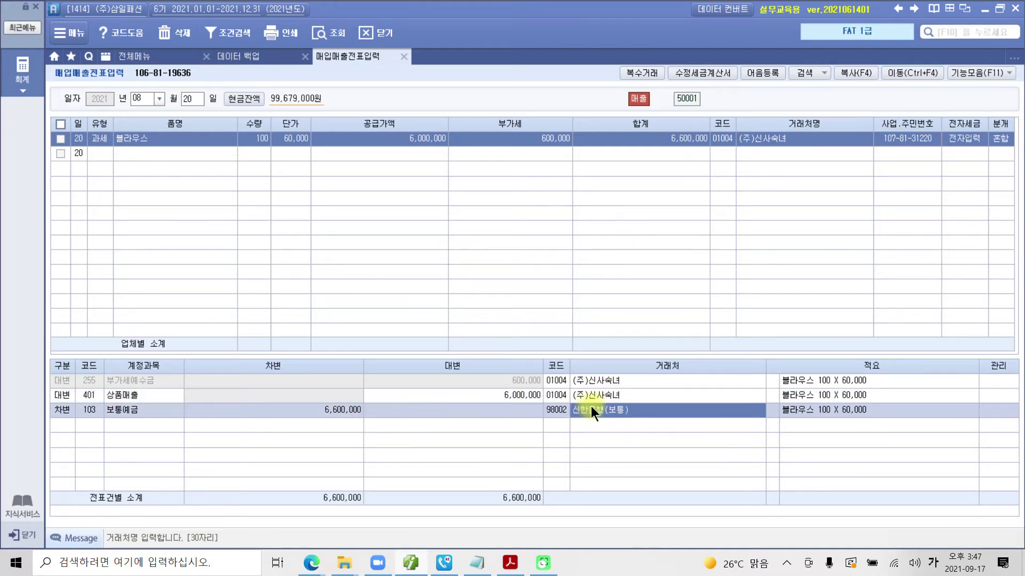
click(598, 381)
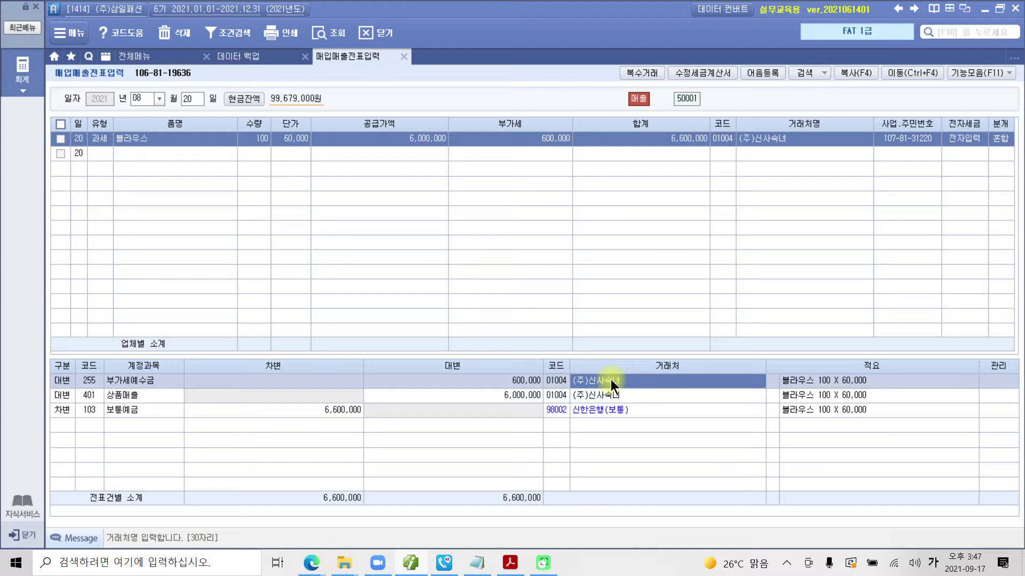
click(600, 412)
click(602, 396)
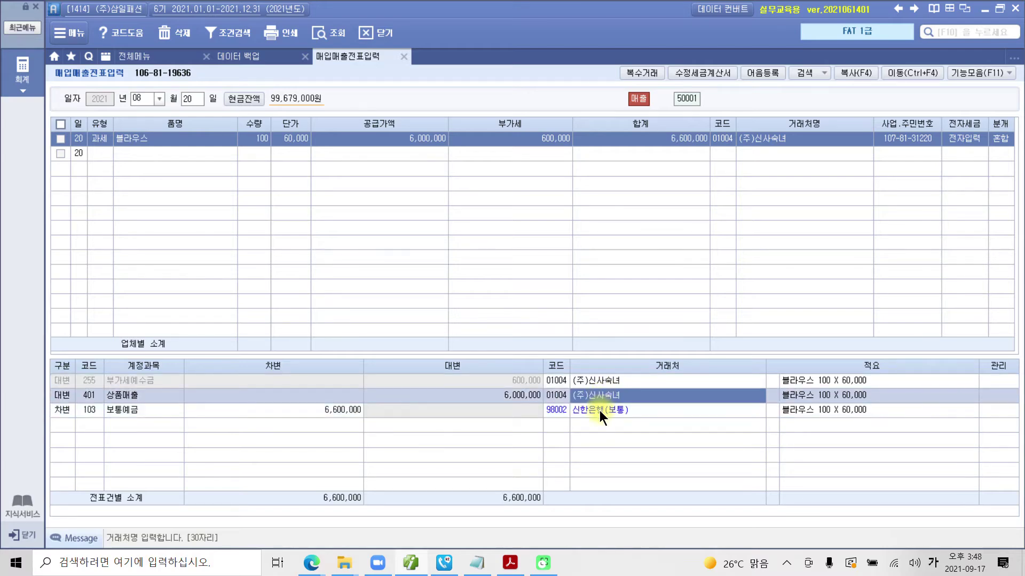
click(604, 382)
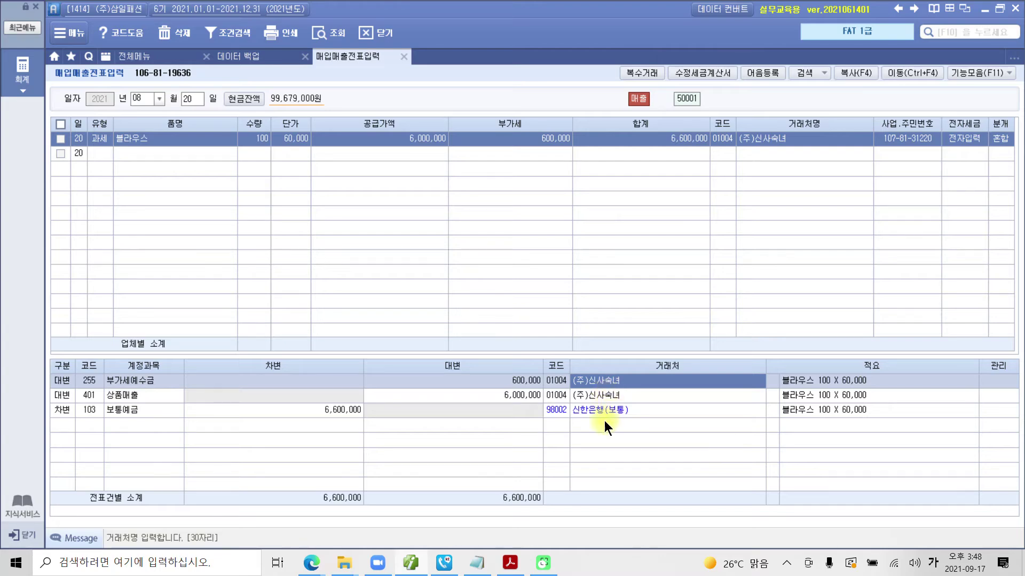
click(606, 412)
click(606, 394)
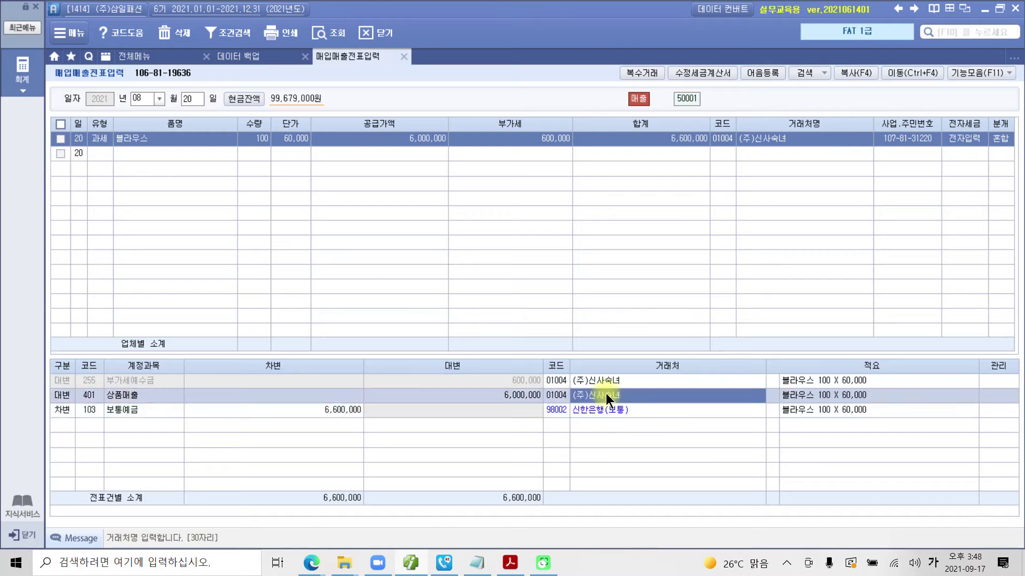
click(606, 380)
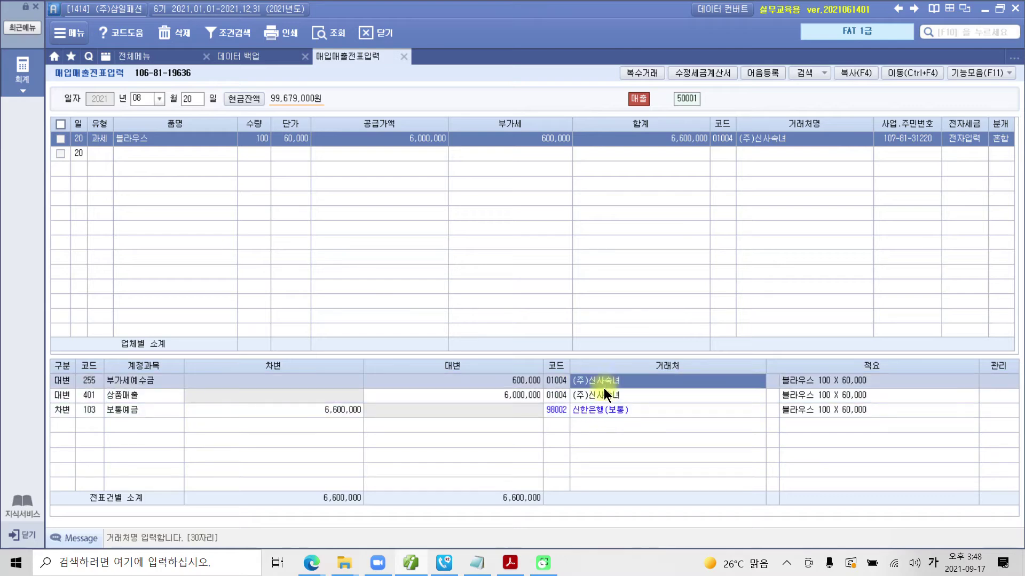
click(605, 397)
click(607, 379)
mouse_move(721, 172)
mouse_down()
mouse_move(833, 155)
mouse_move(723, 180)
mouse_up()
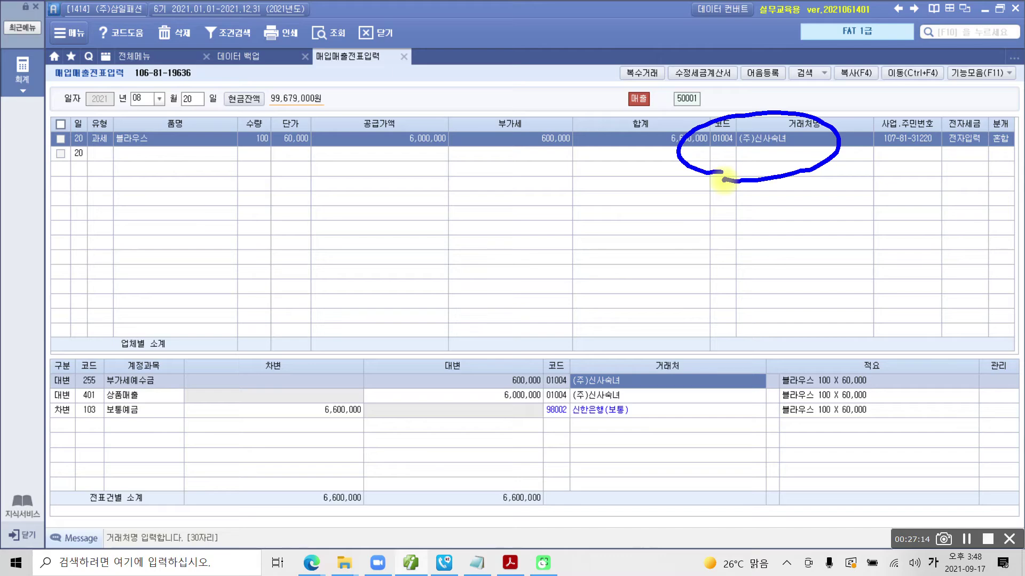
mouse_move(628, 435)
mouse_down()
mouse_move(534, 414)
mouse_move(631, 443)
mouse_up()
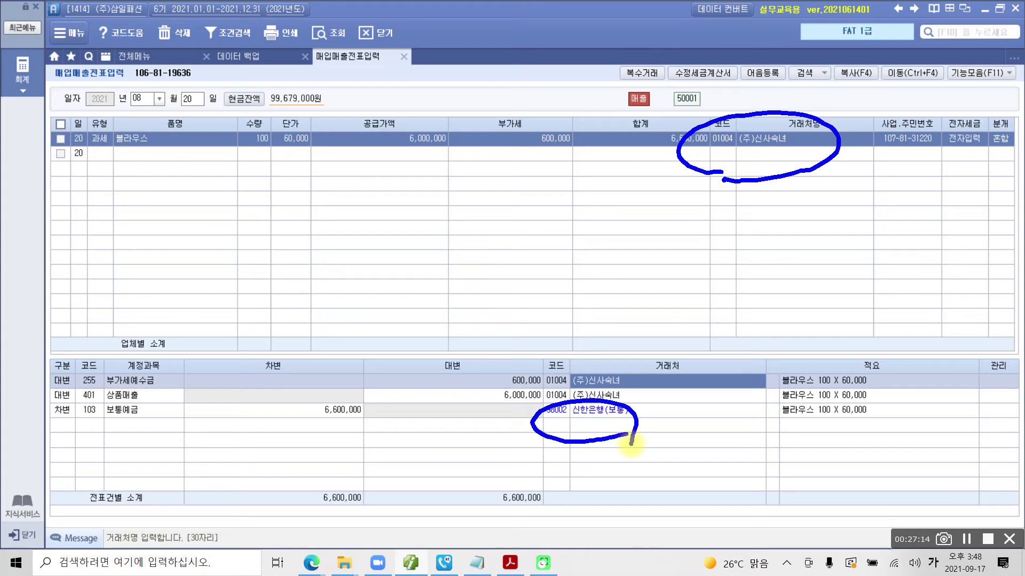
click(630, 373)
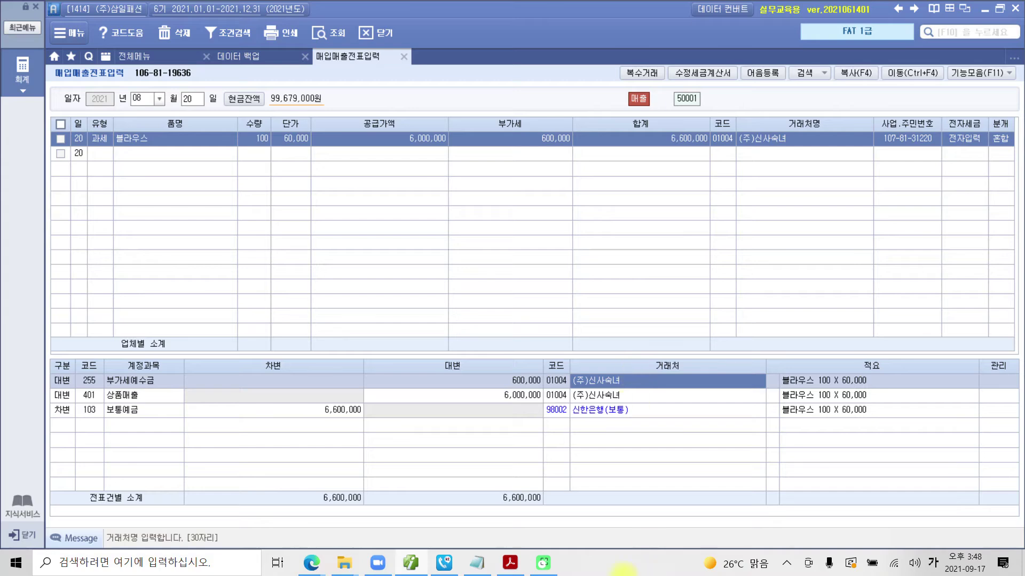
Switch to the exercise PDF in Adobe Acrobat Reader and go to the 수행 4 전자계산서 task
mouse_move(415, 570)
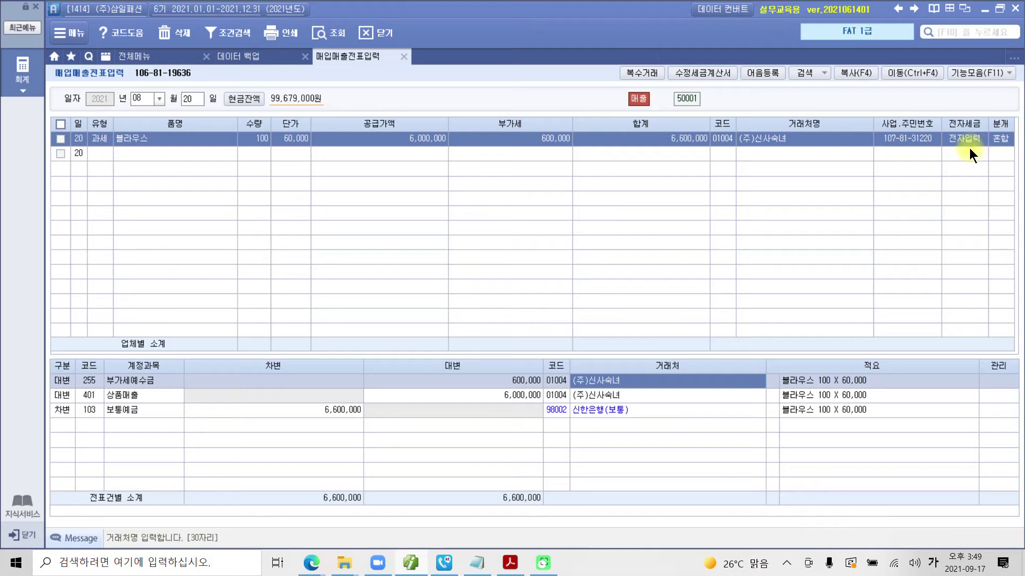
click(510, 563)
scroll(513, 459, down, 5)
scroll(513, 459, down, 5)
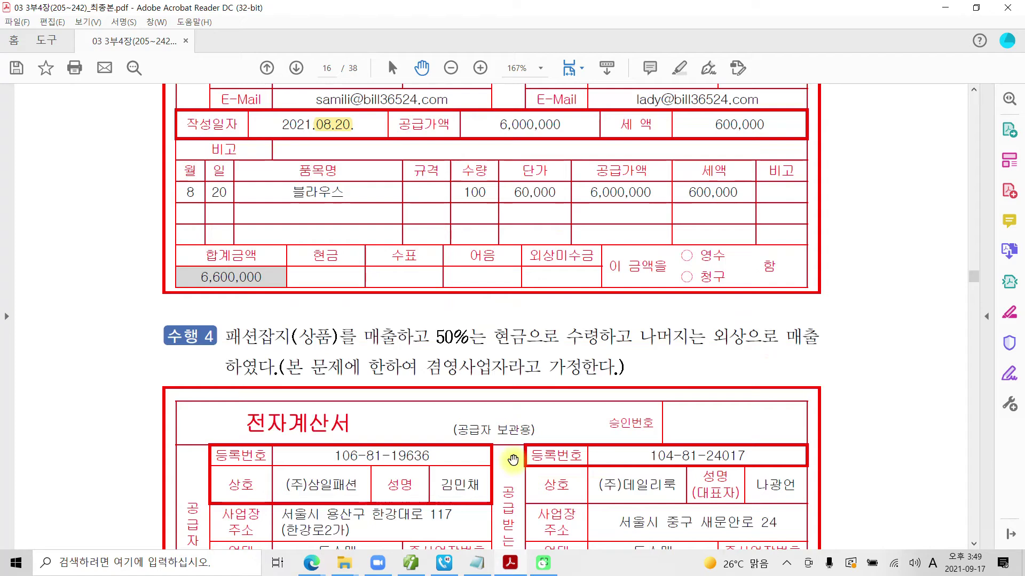
Read the 수행 4 task text and its 전자계산서 for the sale date, item, amounts and payment terms
scroll(512, 460, down, 1)
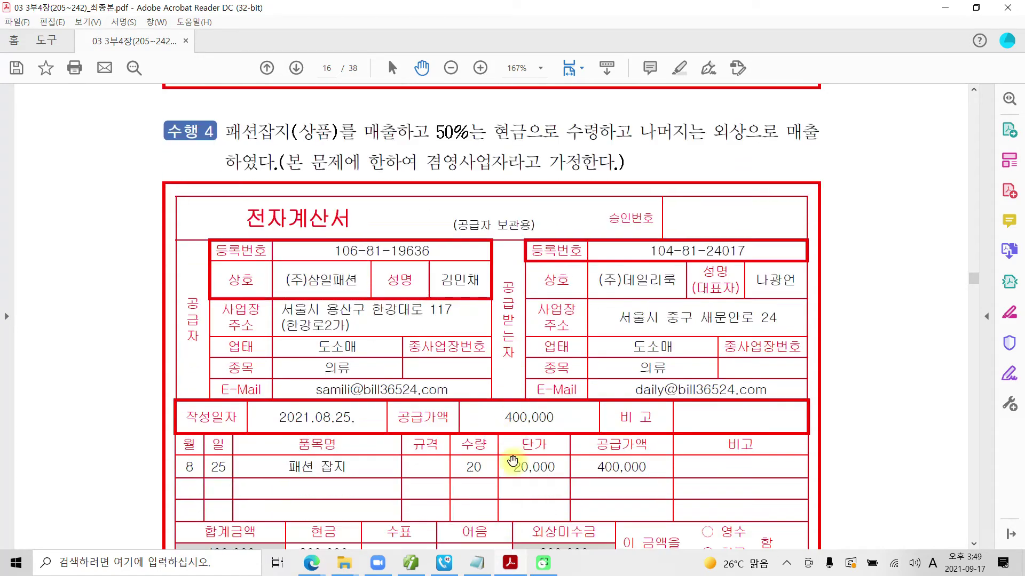
scroll(513, 460, down, 1)
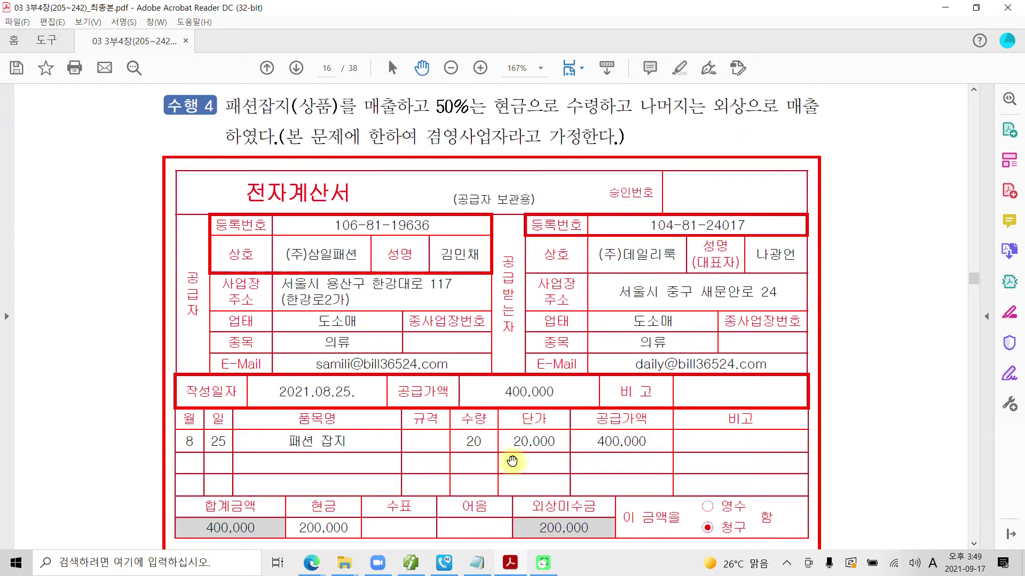
drag(156, 82, 222, 139)
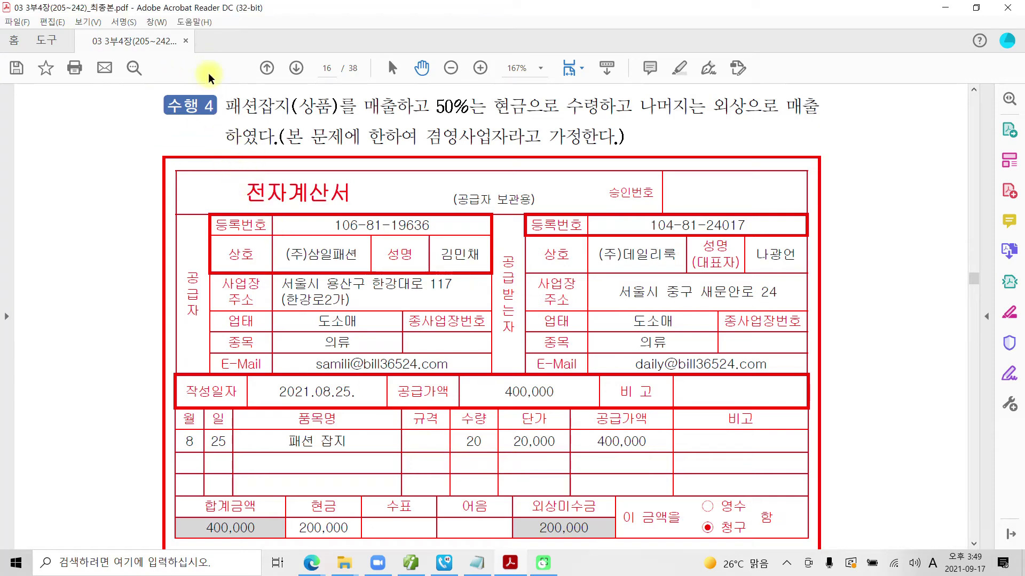
scroll(388, 162, up, 2)
scroll(388, 162, up, 2)
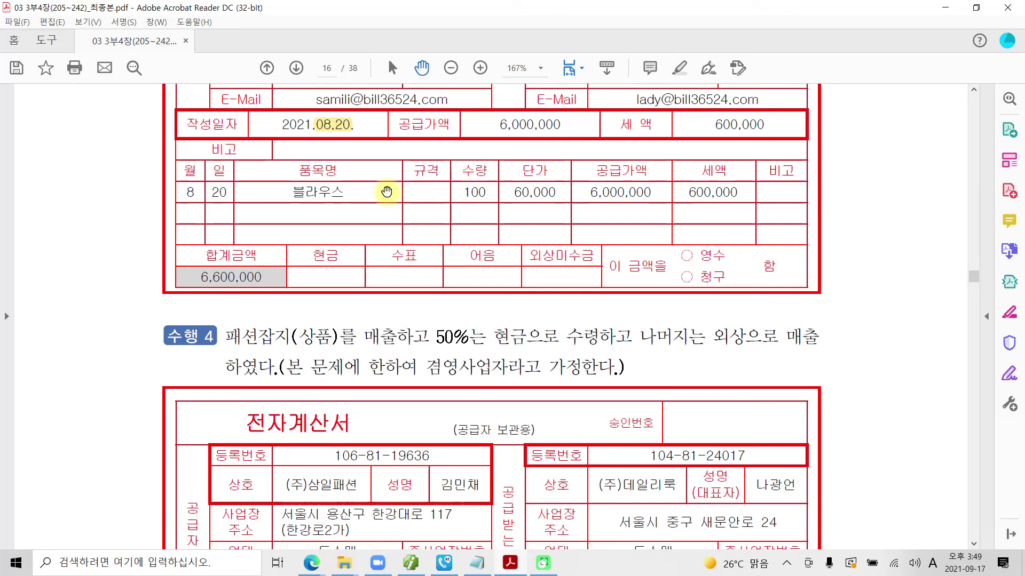
scroll(386, 192, down, 3)
scroll(386, 191, down, 1)
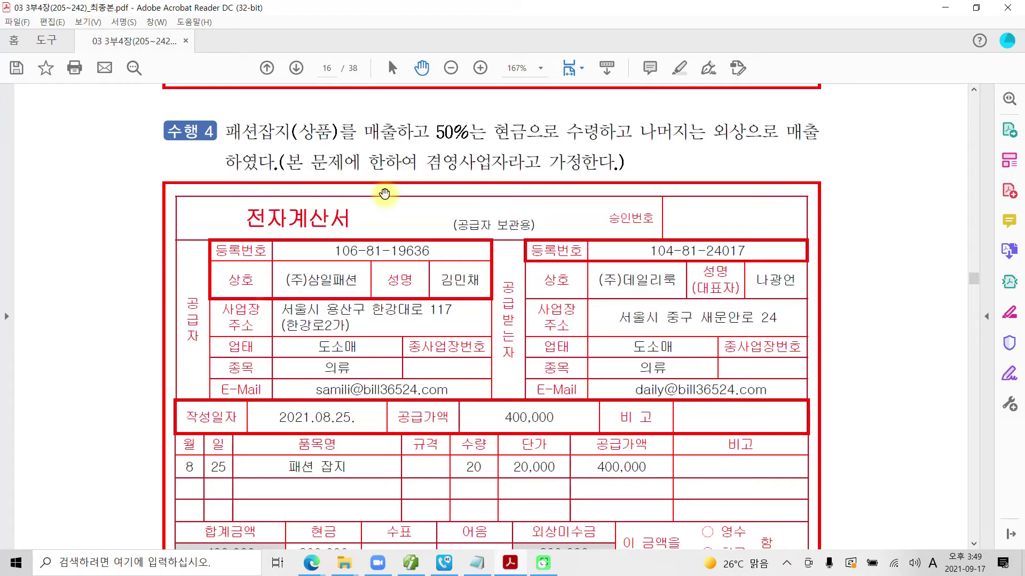
mouse_move(148, 108)
mouse_down()
mouse_move(186, 142)
mouse_move(219, 149)
mouse_move(331, 145)
mouse_up()
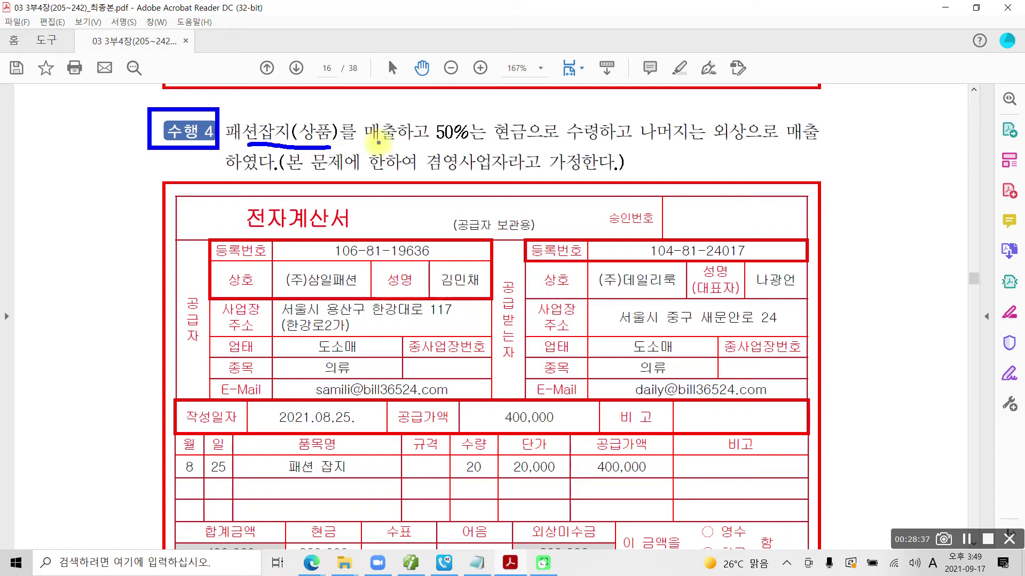
drag(430, 140, 516, 143)
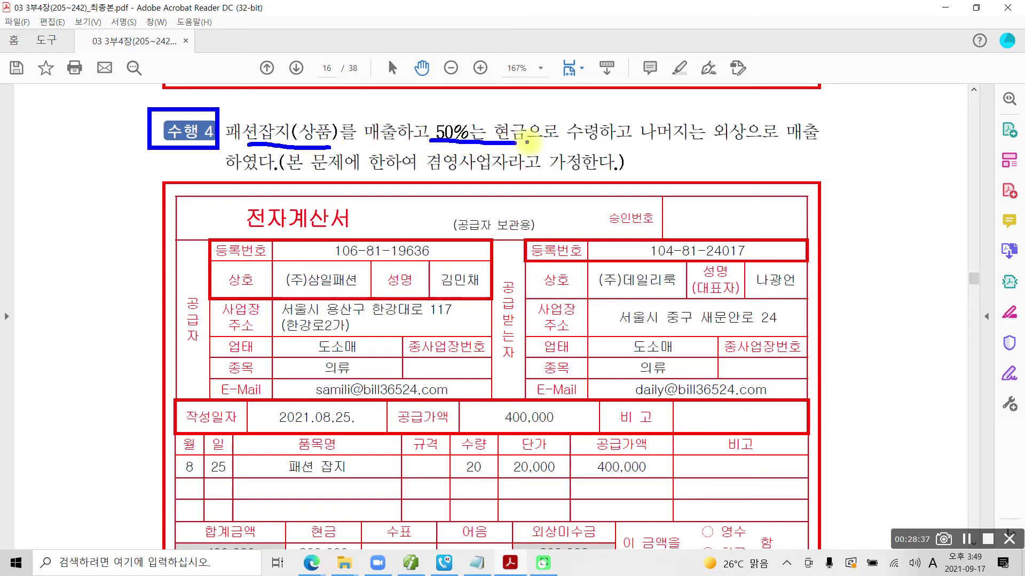
drag(678, 140, 752, 139)
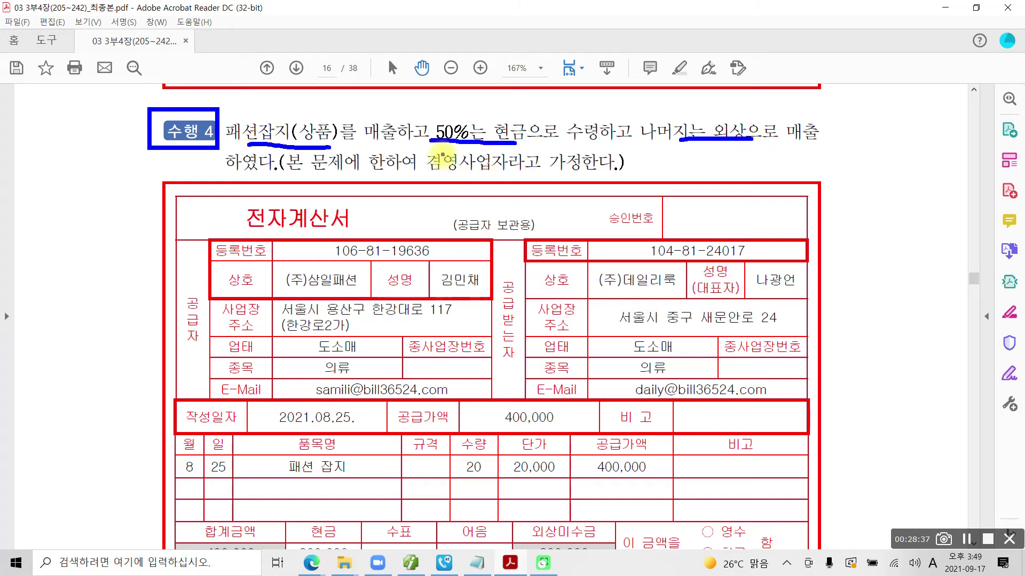
mouse_move(429, 160)
mouse_down()
mouse_move(419, 166)
mouse_move(454, 182)
mouse_move(509, 172)
mouse_move(491, 151)
mouse_move(422, 151)
mouse_move(425, 165)
mouse_up()
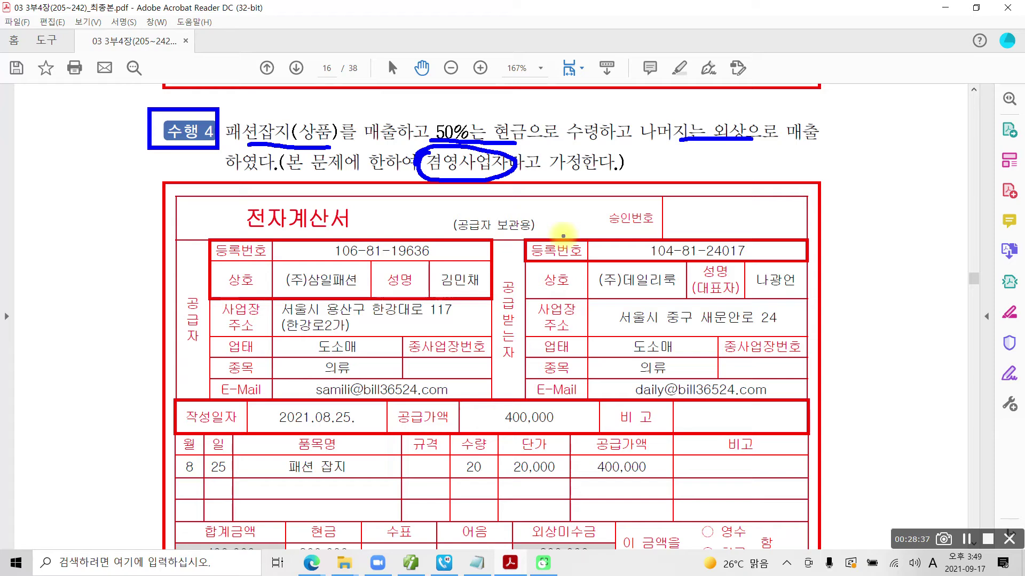
mouse_move(645, 154)
mouse_down()
mouse_move(632, 187)
mouse_move(642, 212)
mouse_up()
mouse_move(655, 162)
mouse_down()
mouse_move(675, 160)
mouse_move(694, 193)
mouse_move(723, 162)
mouse_move(742, 197)
mouse_move(801, 181)
mouse_move(779, 199)
mouse_up()
mouse_move(819, 169)
mouse_down()
mouse_move(815, 198)
mouse_move(835, 168)
mouse_up()
mouse_move(835, 168)
mouse_down()
mouse_move(814, 203)
mouse_move(828, 198)
mouse_up()
drag(837, 171, 865, 170)
mouse_move(835, 187)
mouse_down()
mouse_move(864, 185)
mouse_move(862, 214)
mouse_move(875, 219)
mouse_up()
mouse_move(897, 179)
mouse_down()
mouse_move(880, 200)
mouse_move(922, 219)
mouse_up()
mouse_move(937, 148)
mouse_down()
mouse_move(958, 176)
mouse_move(940, 237)
mouse_up()
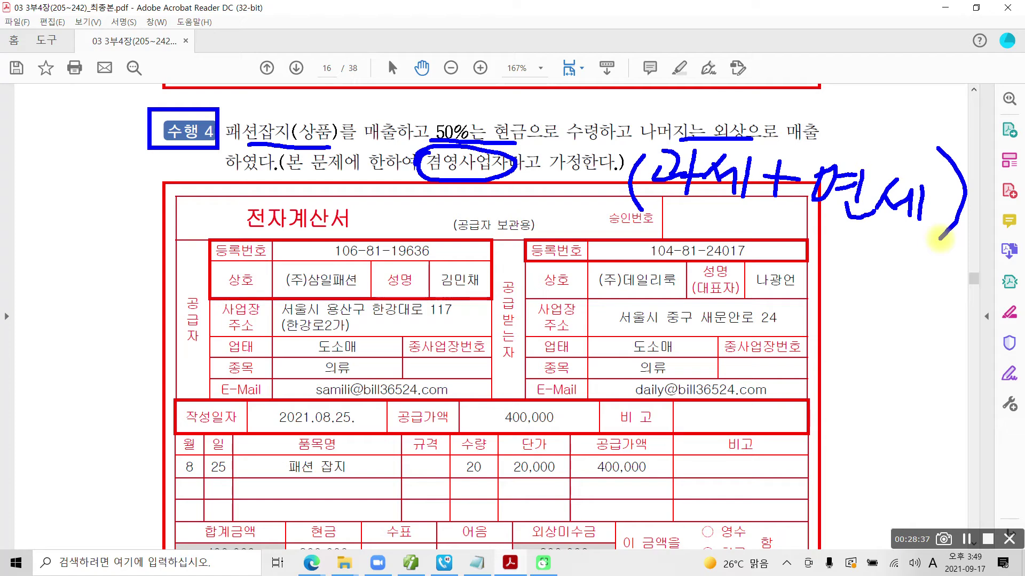
mouse_move(235, 206)
mouse_down()
mouse_move(225, 238)
mouse_move(368, 187)
mouse_move(205, 216)
mouse_up()
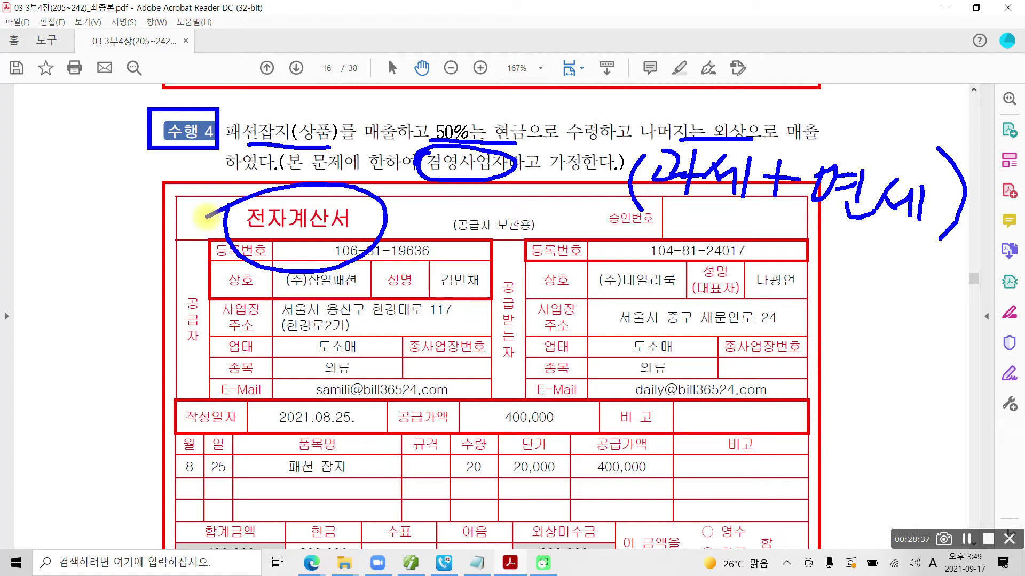
mouse_move(648, 502)
mouse_down()
mouse_move(654, 443)
mouse_move(663, 480)
mouse_up()
drag(726, 451, 693, 490)
drag(697, 458, 726, 485)
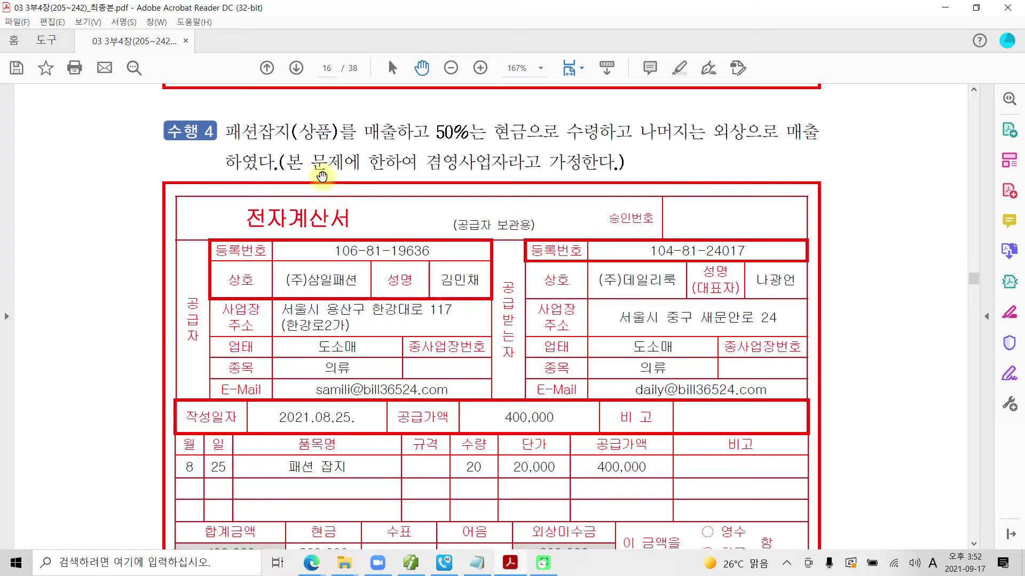
Check the 전자계산서 date, switch to the accounting program's 매입매출전표입력 screen and set the voucher date to August 25
scroll(300, 369, down, 3)
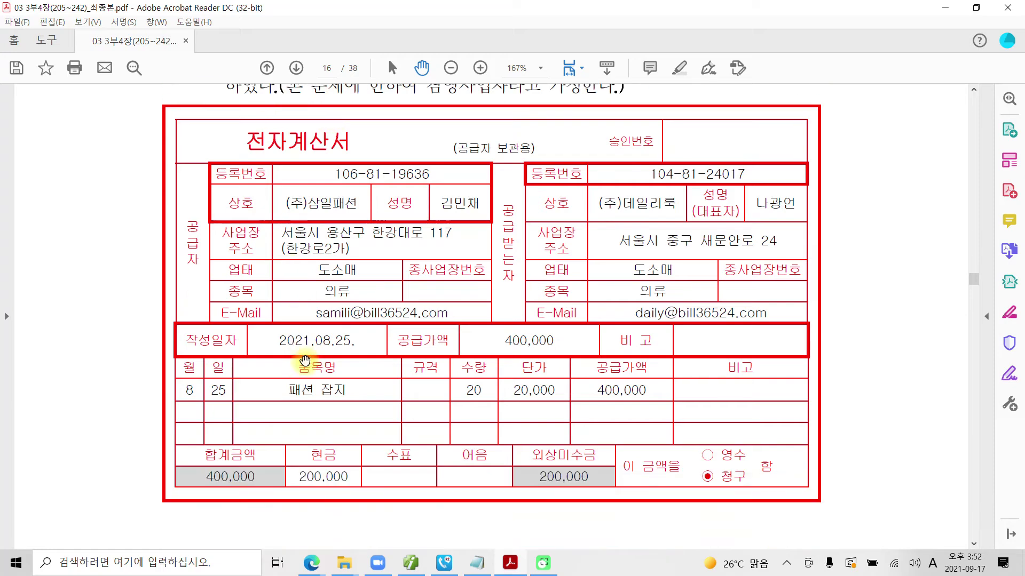
drag(278, 322, 362, 352)
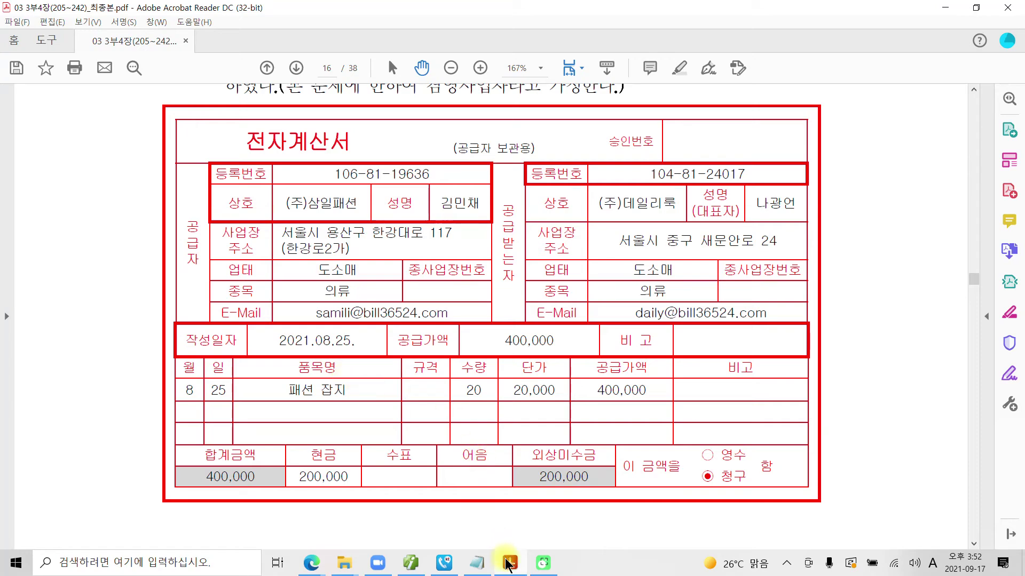
click(446, 480)
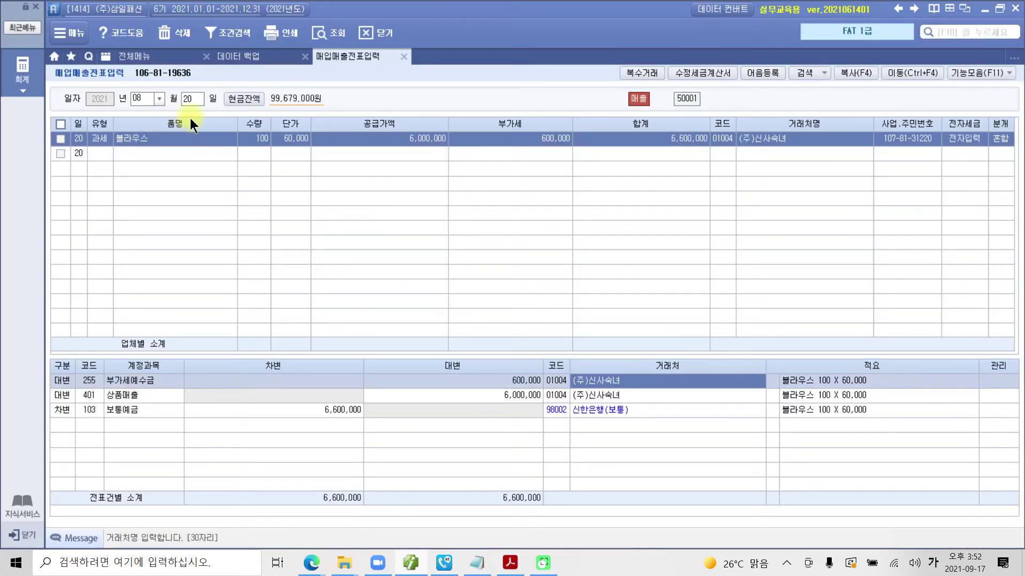
click(188, 102)
text(25)
key(Return)
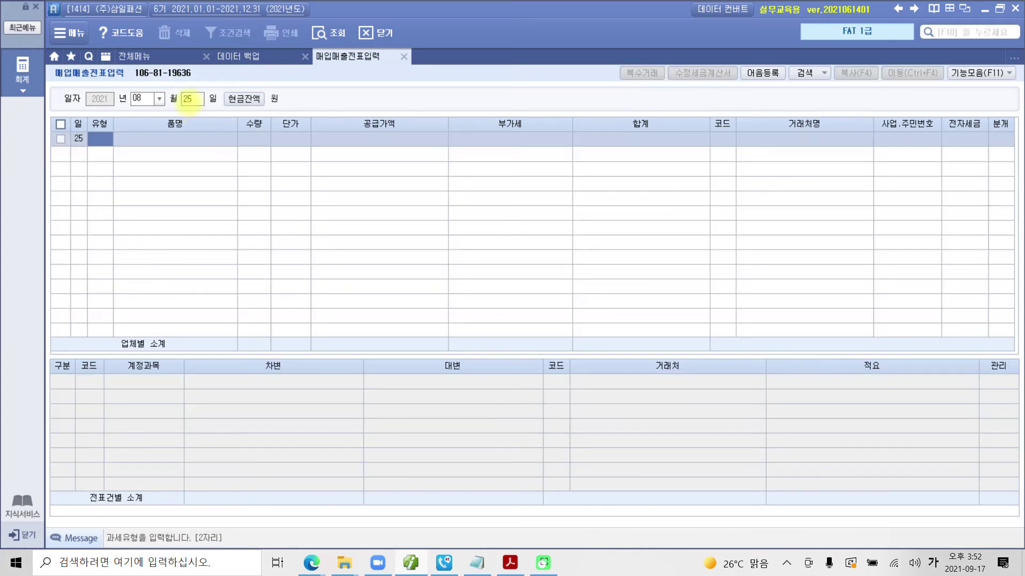
Set the new voucher line's 유형 to 13 면세 and its 품명 to 패션 잡지
key(Return)
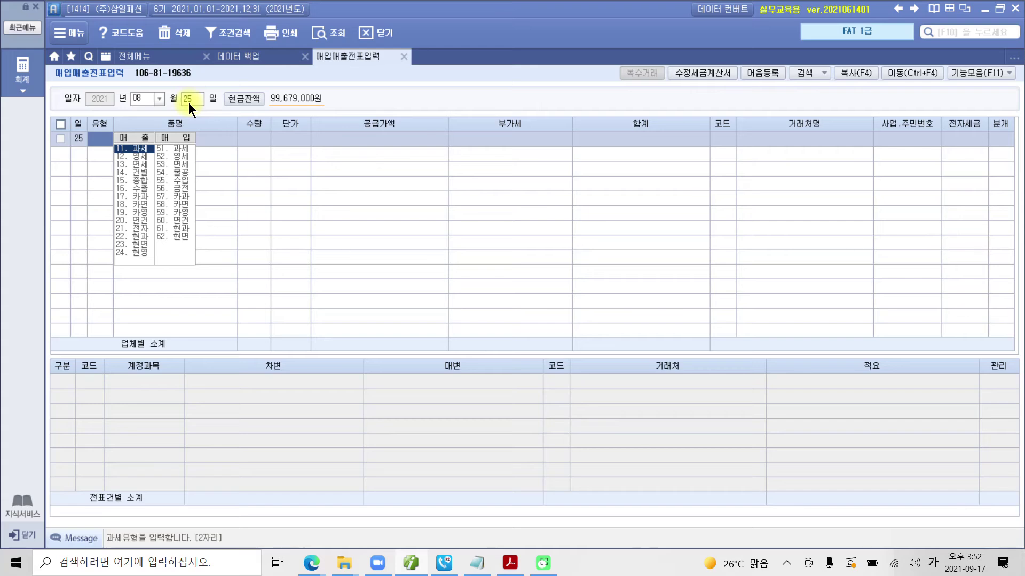
text(13)
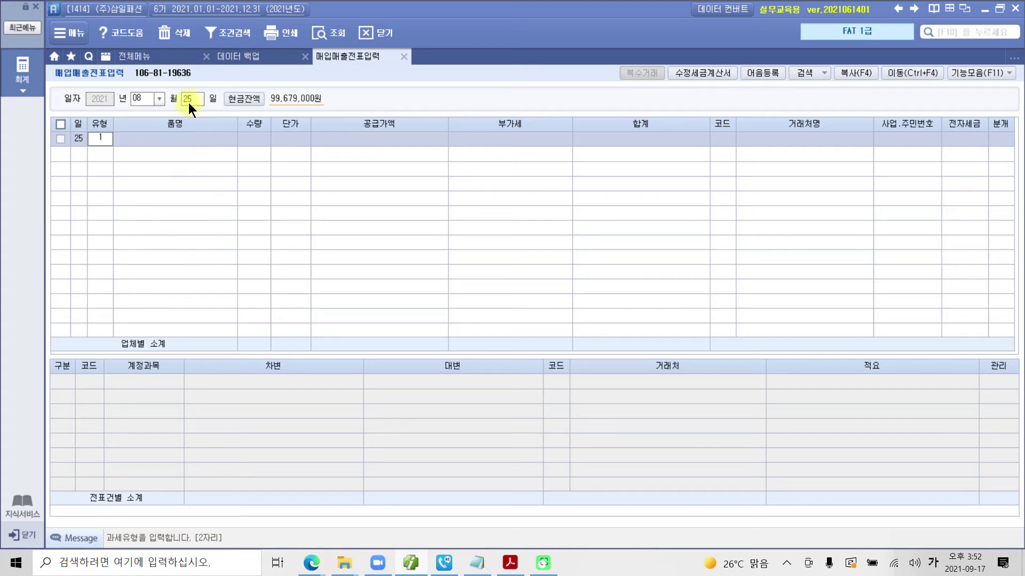
key(Return)
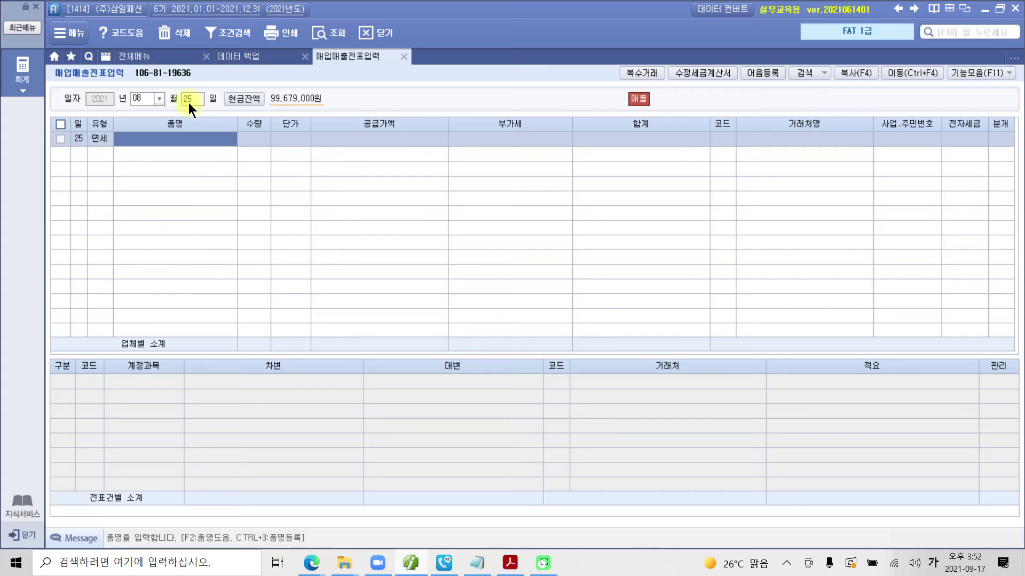
text(패션 사)
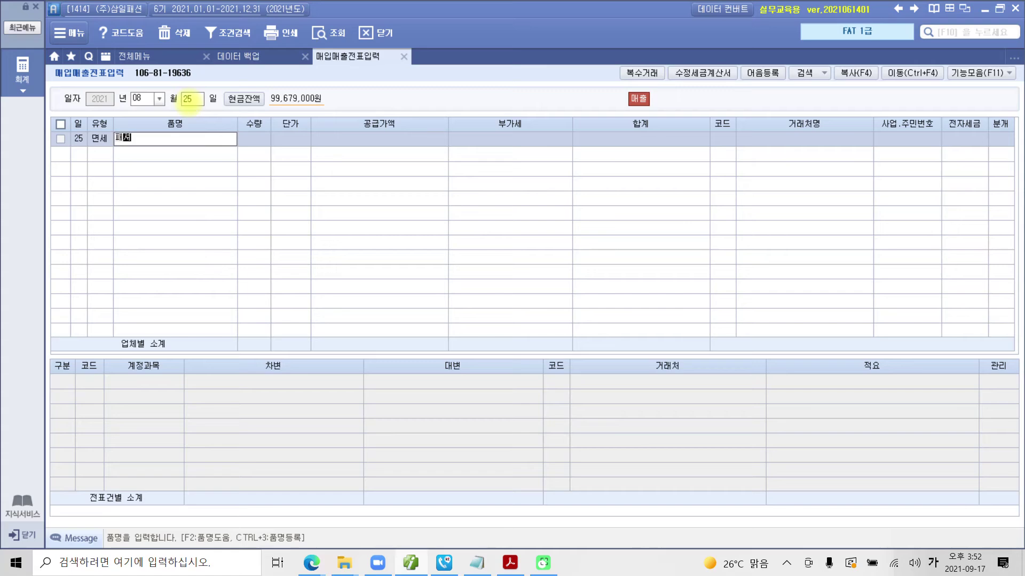
text(ㅂ지)
key(Return)
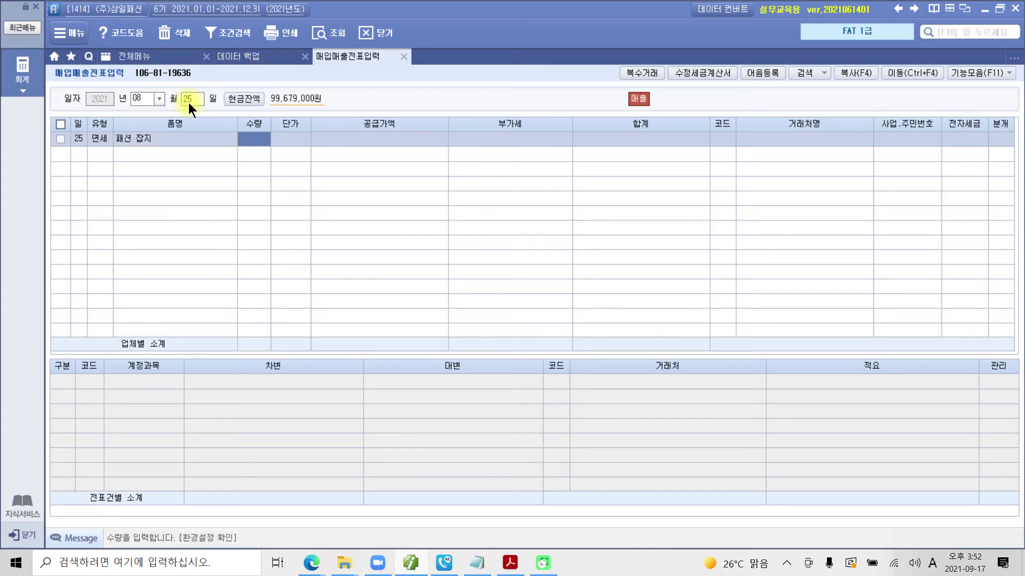
Enter a 수량 of 20 and a 단가 of 20,000 for the 패션 잡지 line
text(20)
key(Return)
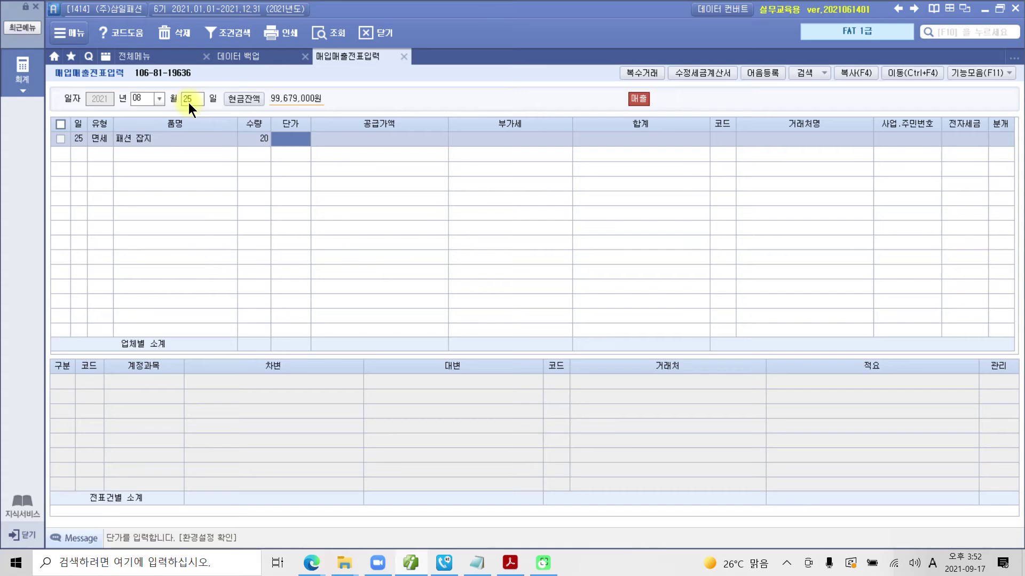
text(200000)
key(Return)
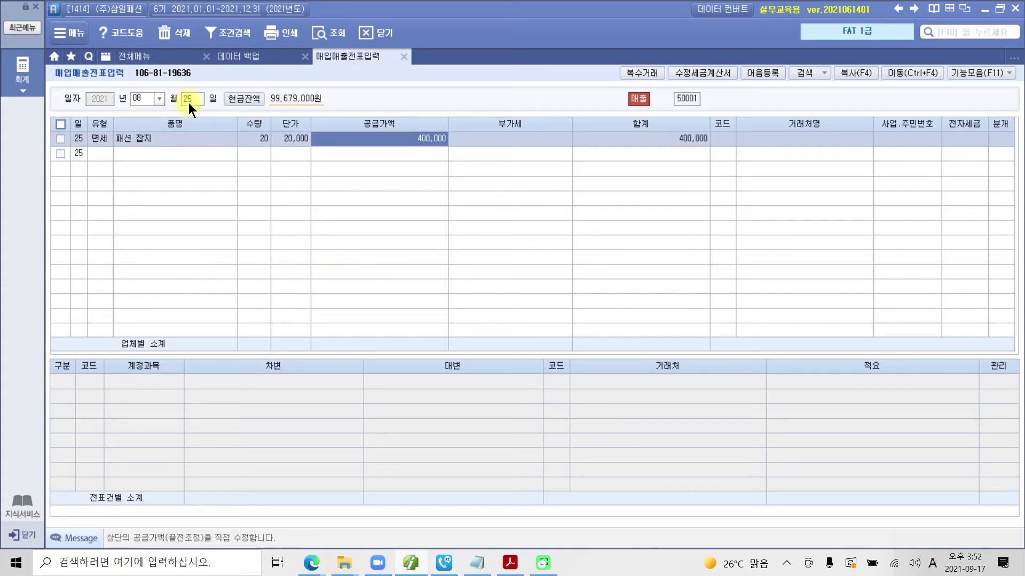
key(Return)
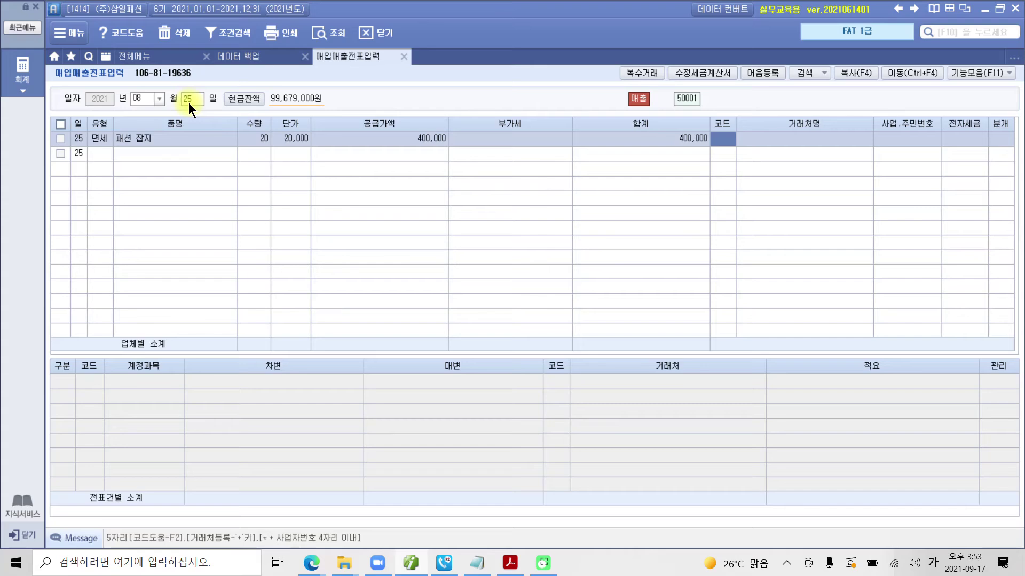
Set the voucher's 거래처 to 01002 (주)데일리룩, with 전자세금 as 전자입력 and 분개 as 혼합
text(데일)
key(Return)
key(Return)
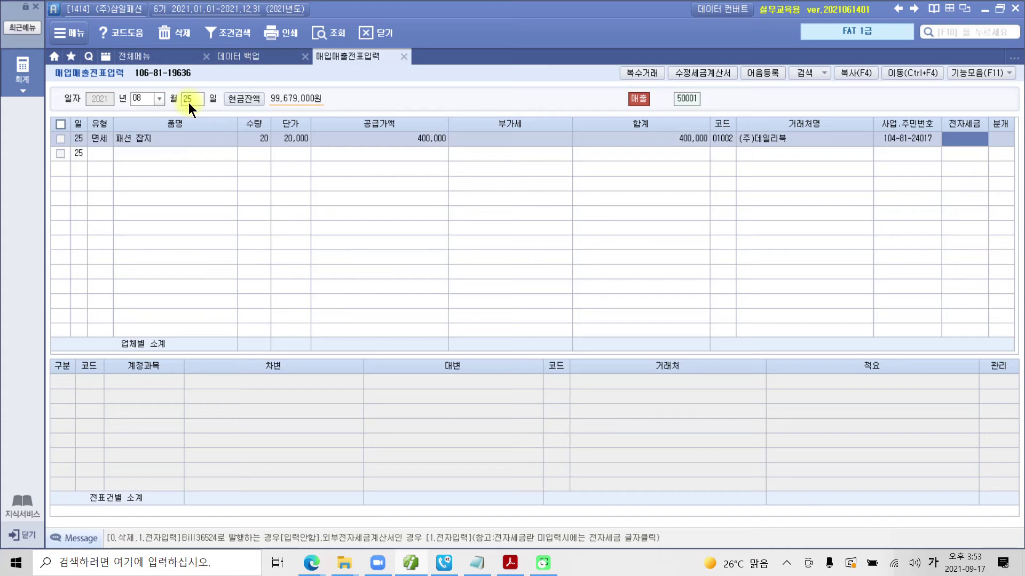
text(1)
key(Return)
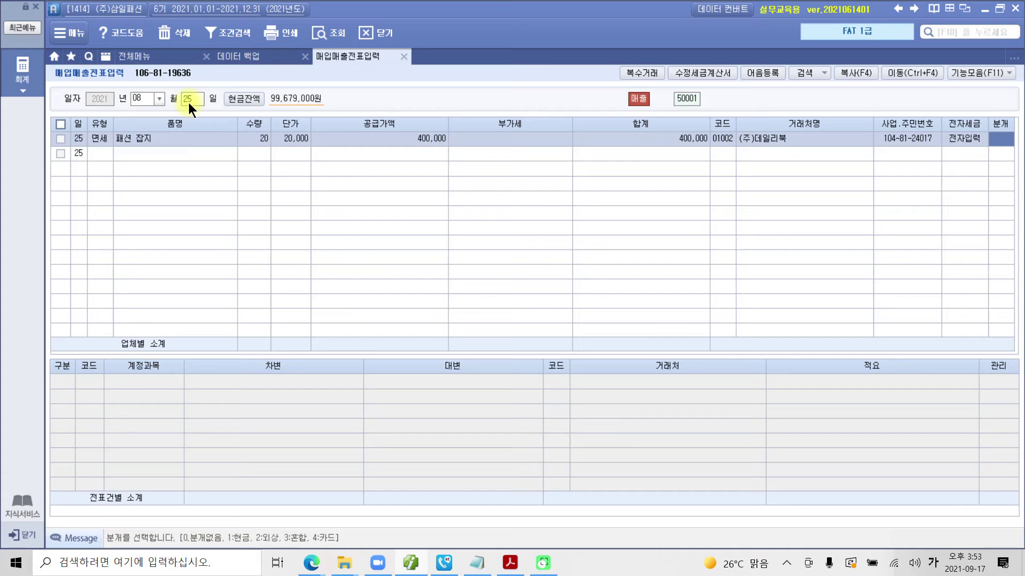
text(3)
key(Return)
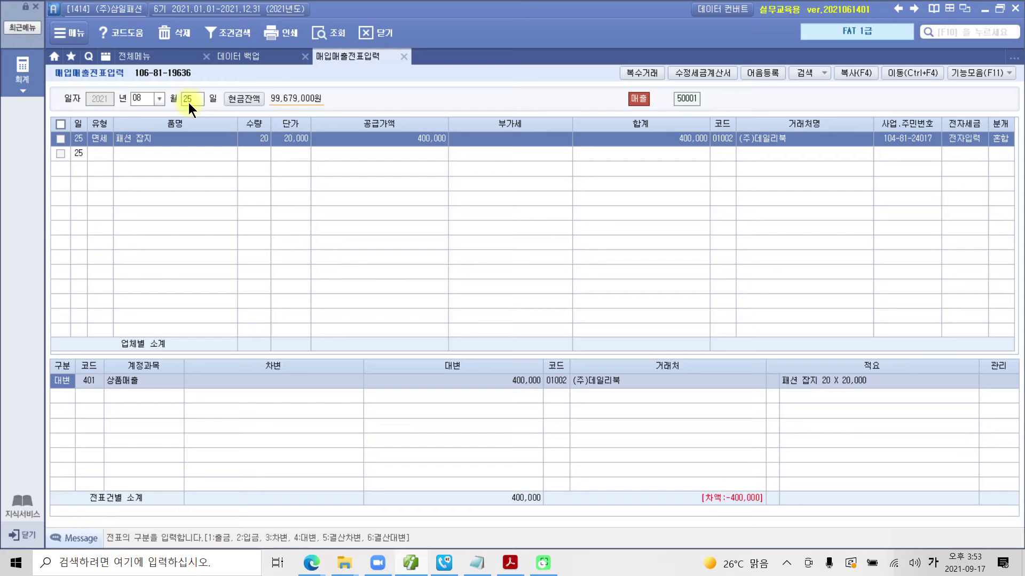
Add a 차변 journal line for account 101 현금 with an amount of 200,000
key(Down)
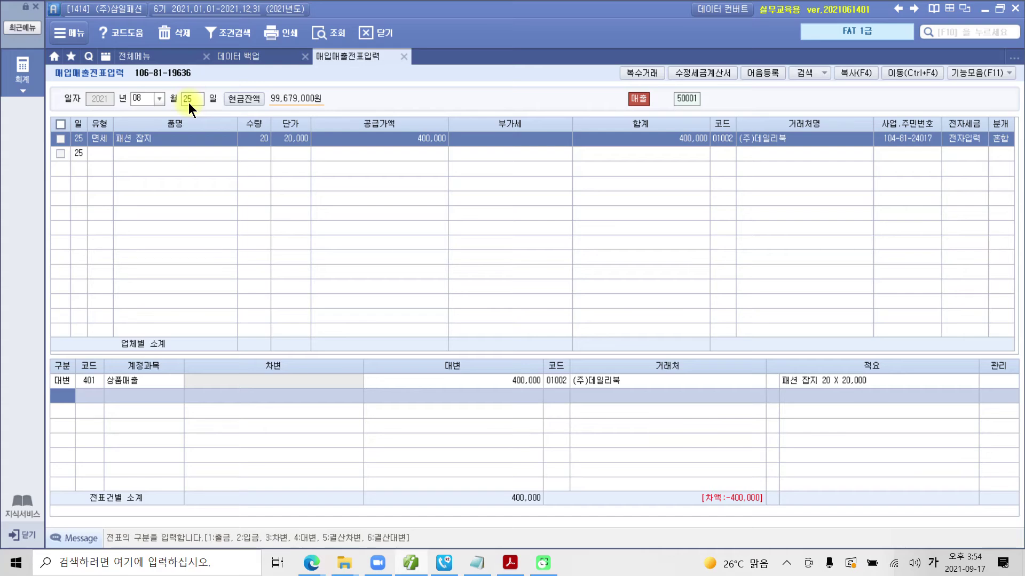
text(3)
key(Return)
text(101)
key(Return)
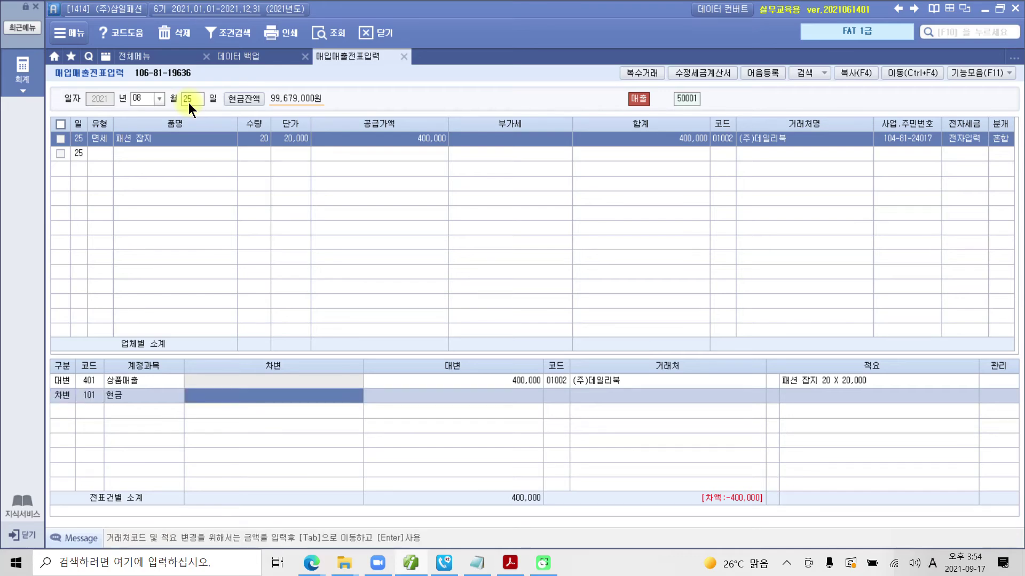
text(2000000)
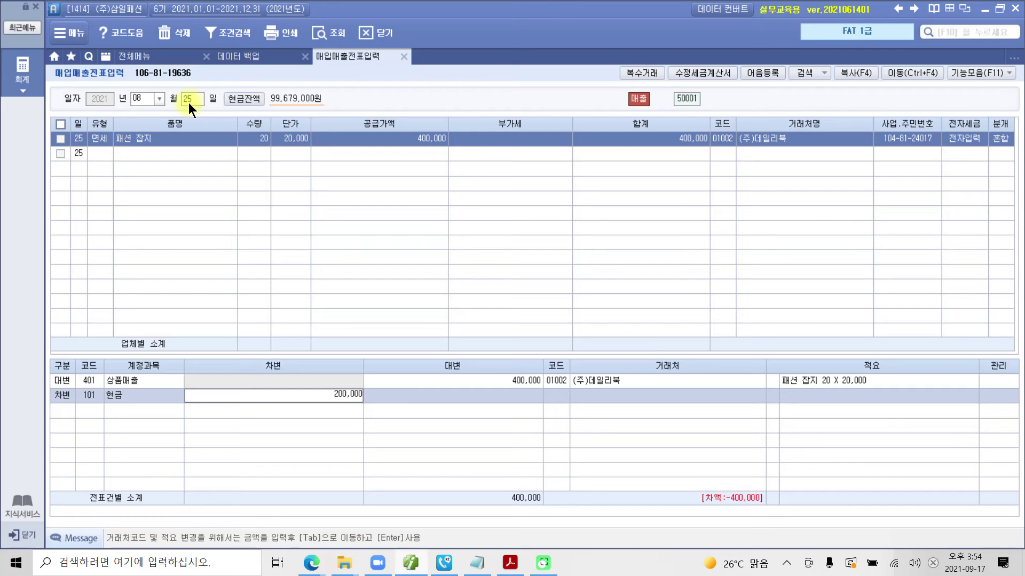
key(Return)
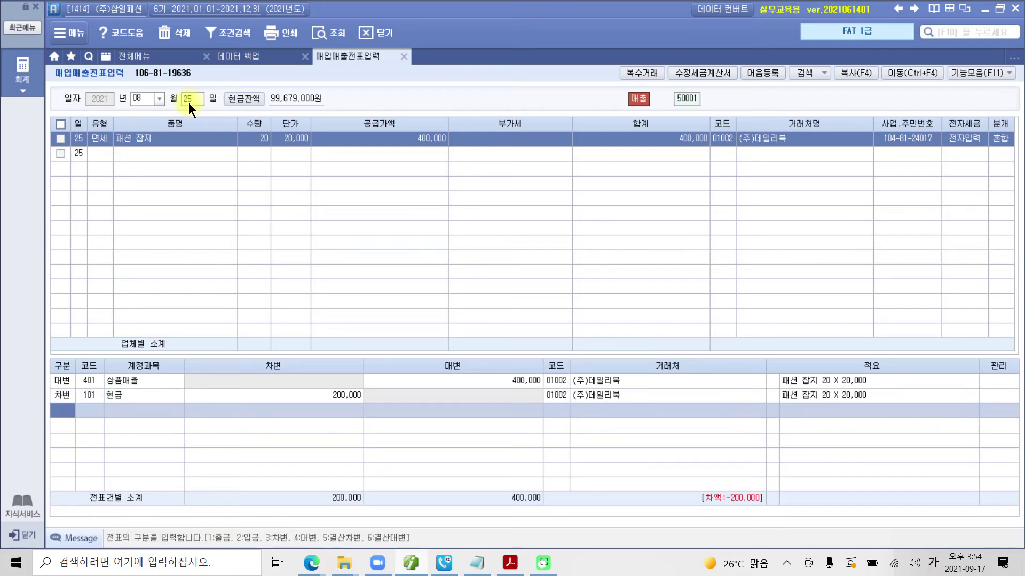
Add a 차변 journal line for account 108 외상매출금 with an amount of 200,000
text(3)
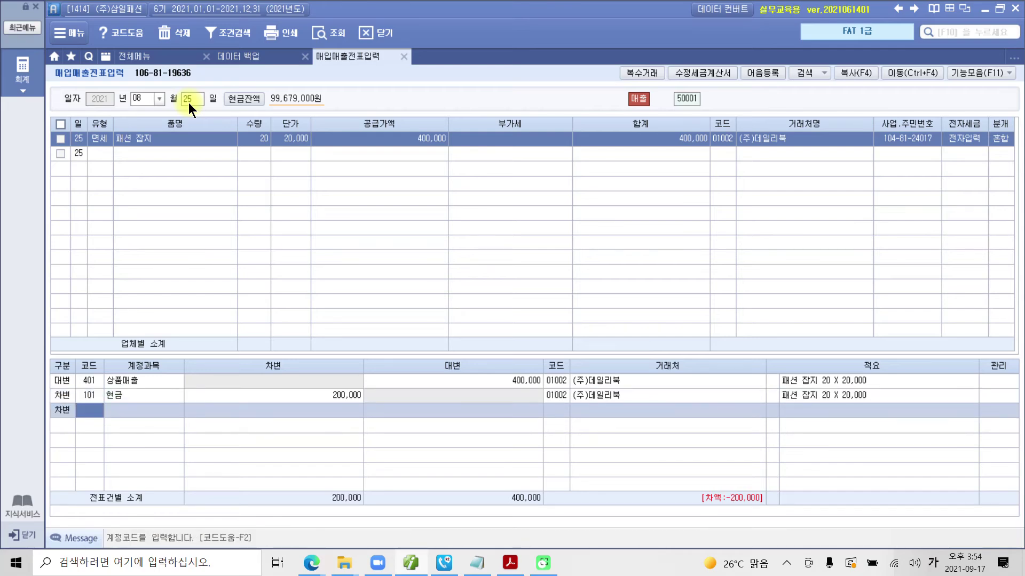
text(108)
key(Return)
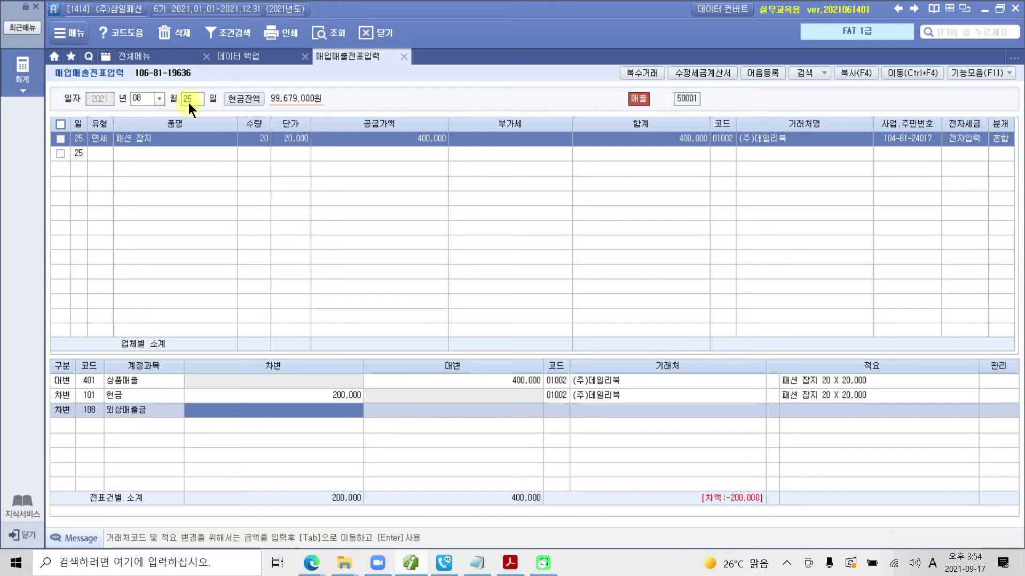
text(2000000)
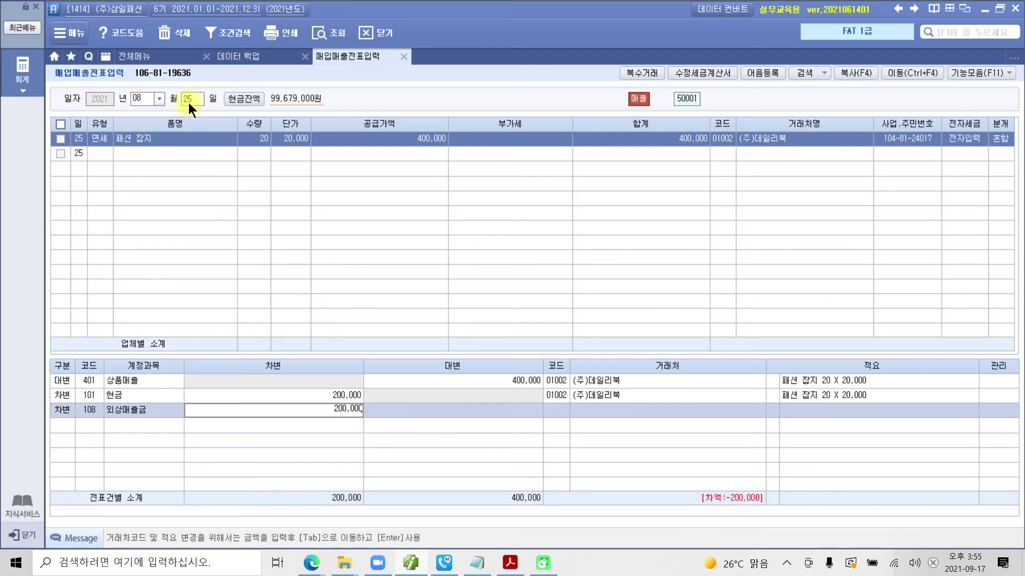
key(Tab)
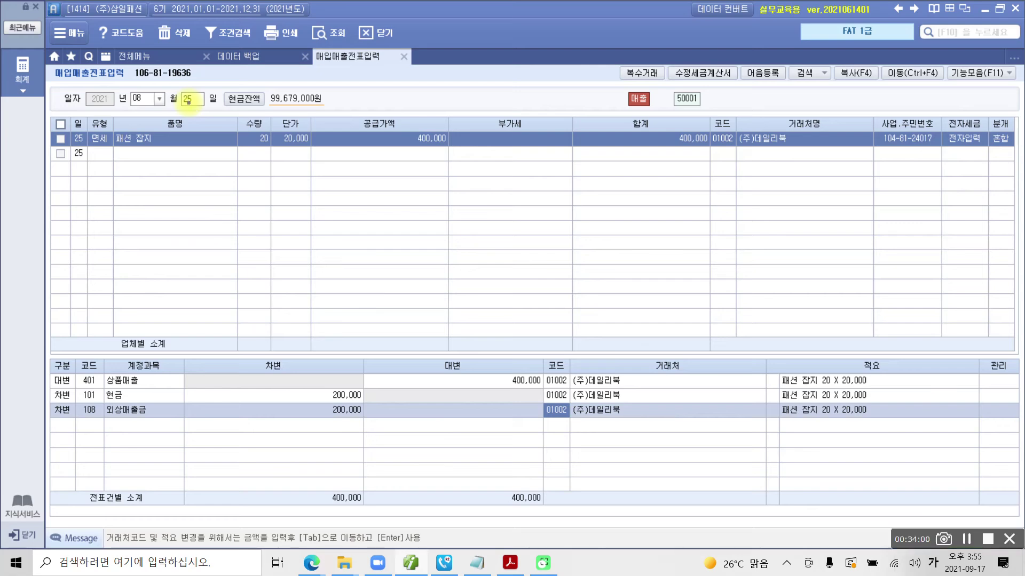
Review the August 25 패션 잡지 voucher's 차변 and 대변 totals, 거래처 entries and journal lines
mouse_move(370, 522)
mouse_down()
mouse_move(327, 520)
mouse_move(393, 501)
mouse_move(389, 536)
mouse_move(377, 532)
mouse_up()
mouse_move(512, 538)
mouse_down()
mouse_move(482, 517)
mouse_move(579, 528)
mouse_move(563, 540)
mouse_up()
mouse_move(622, 446)
mouse_down()
mouse_move(560, 355)
mouse_move(638, 459)
mouse_up()
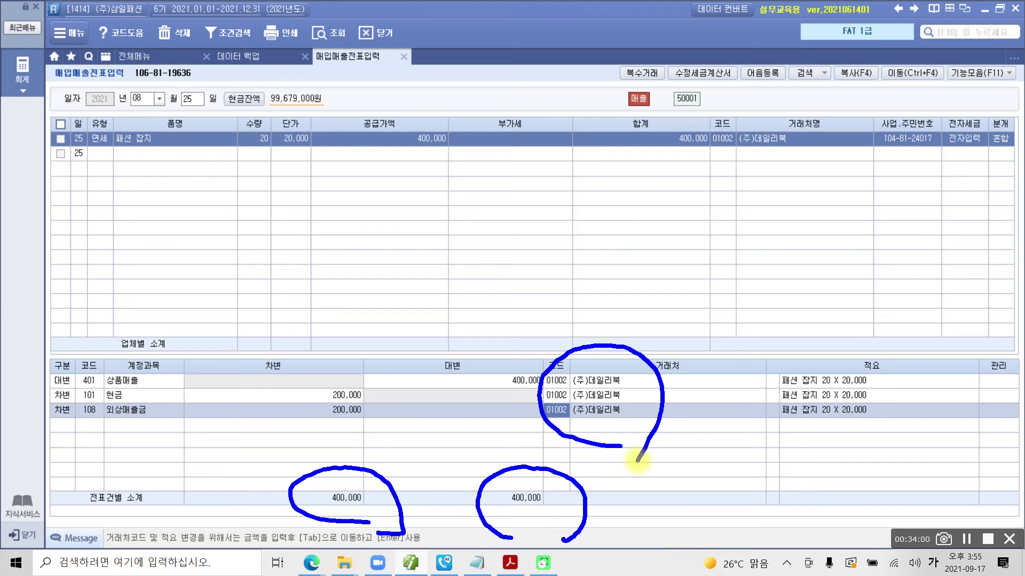
drag(637, 461, 633, 471)
key(Escape)
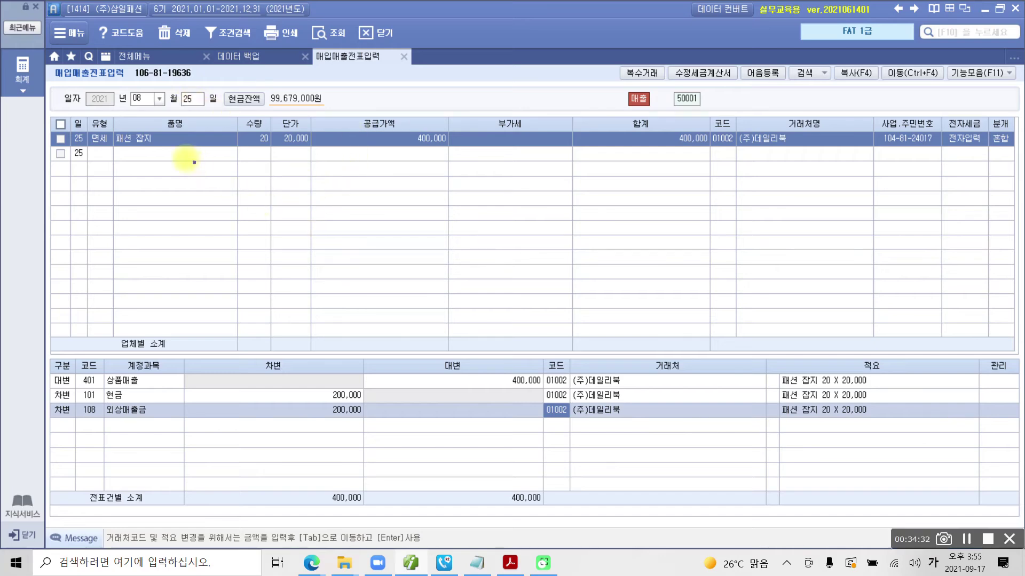
drag(96, 119, 984, 237)
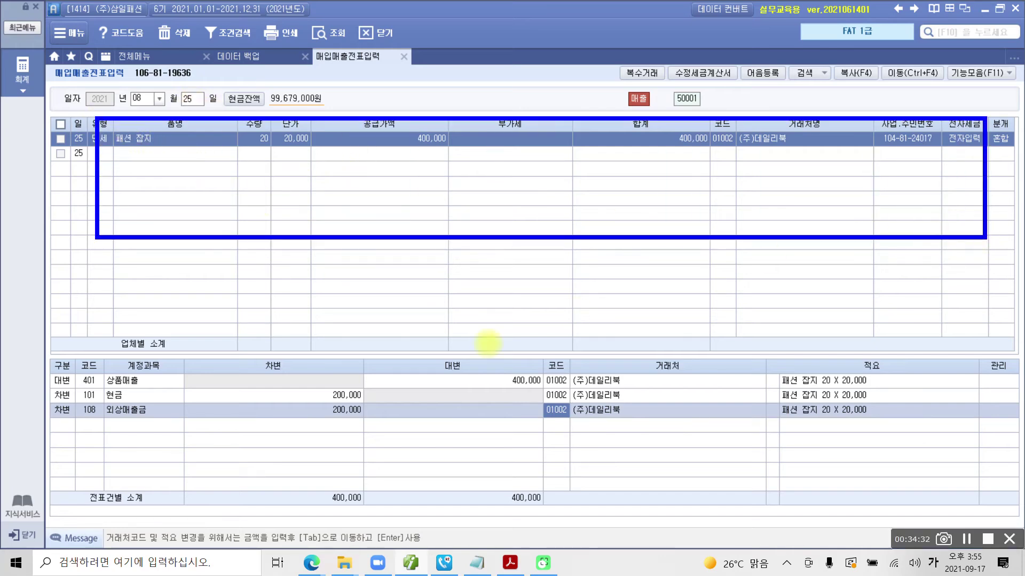
drag(46, 398, 338, 429)
mouse_move(502, 370)
mouse_down()
mouse_move(551, 360)
mouse_move(522, 365)
mouse_up()
key(Escape)
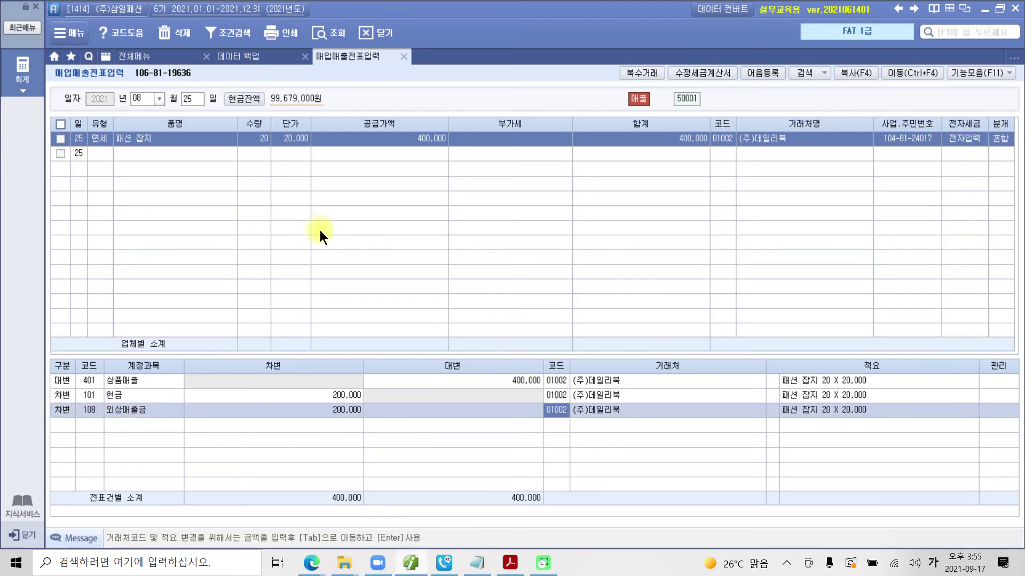
click(527, 383)
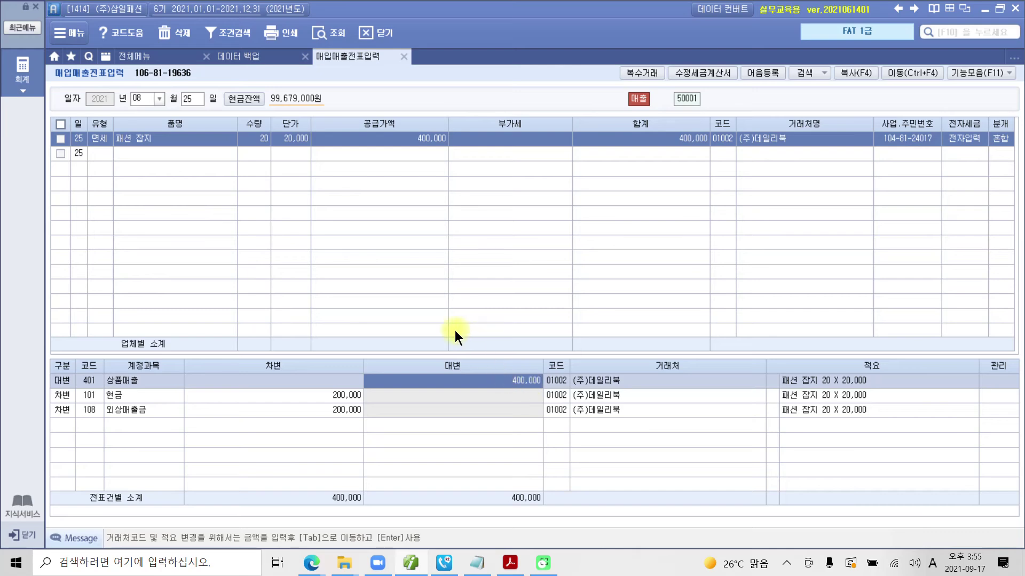
Open the 세금계산서합계표 for months 07 to 09 of 2021, refreshing it with the current voucher data
click(139, 54)
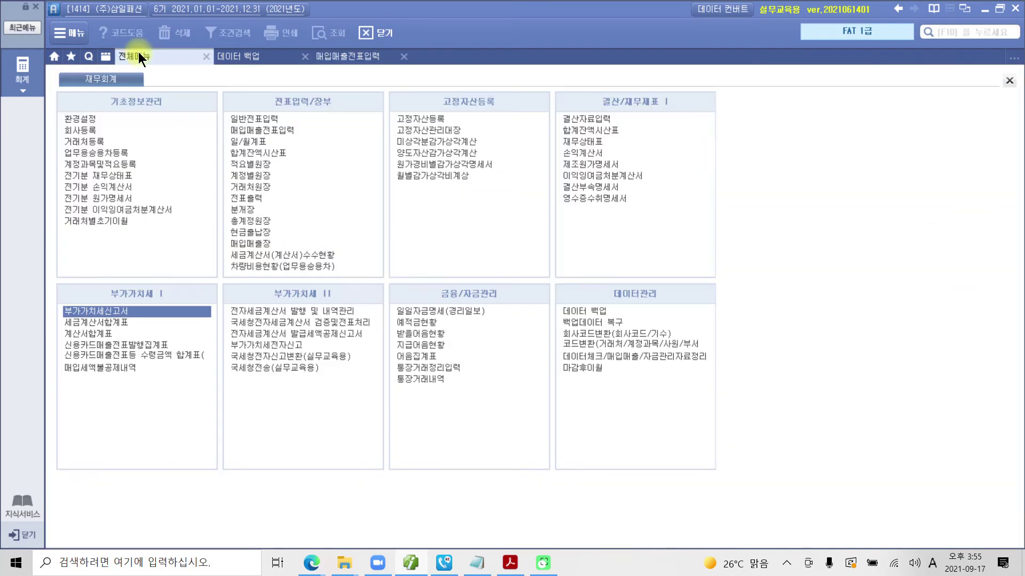
click(108, 322)
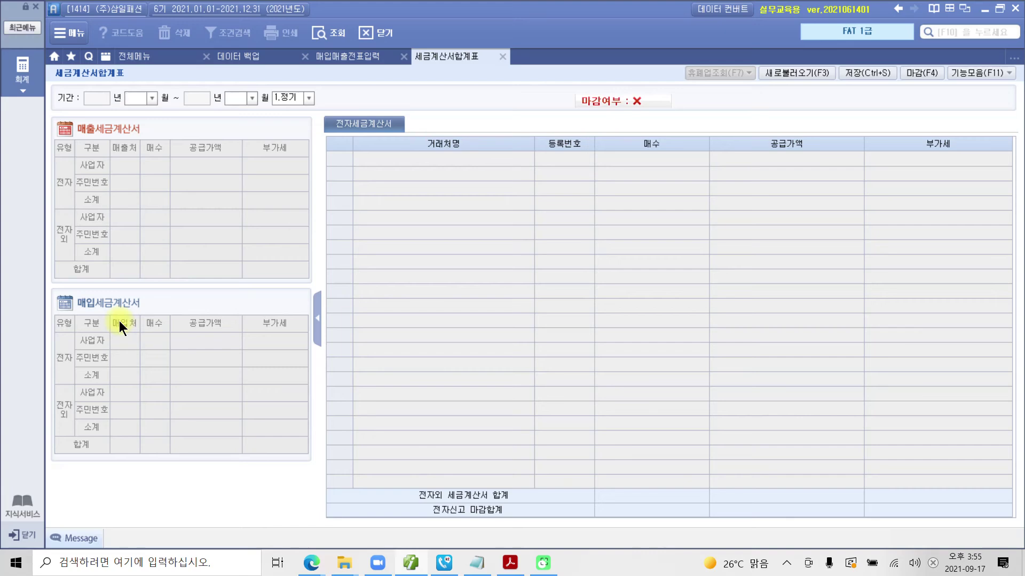
text(07)
text(09)
key(Return)
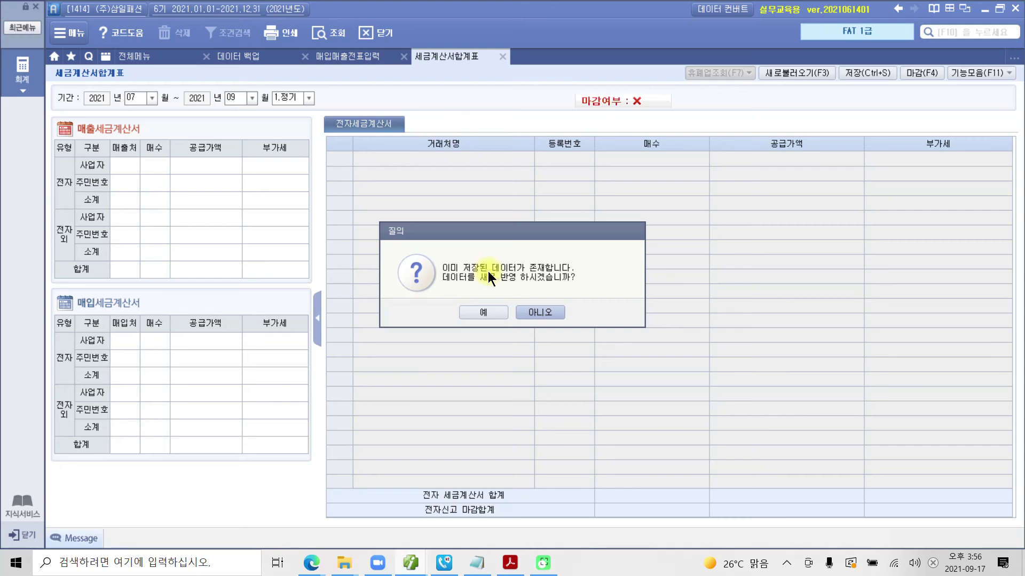
click(478, 311)
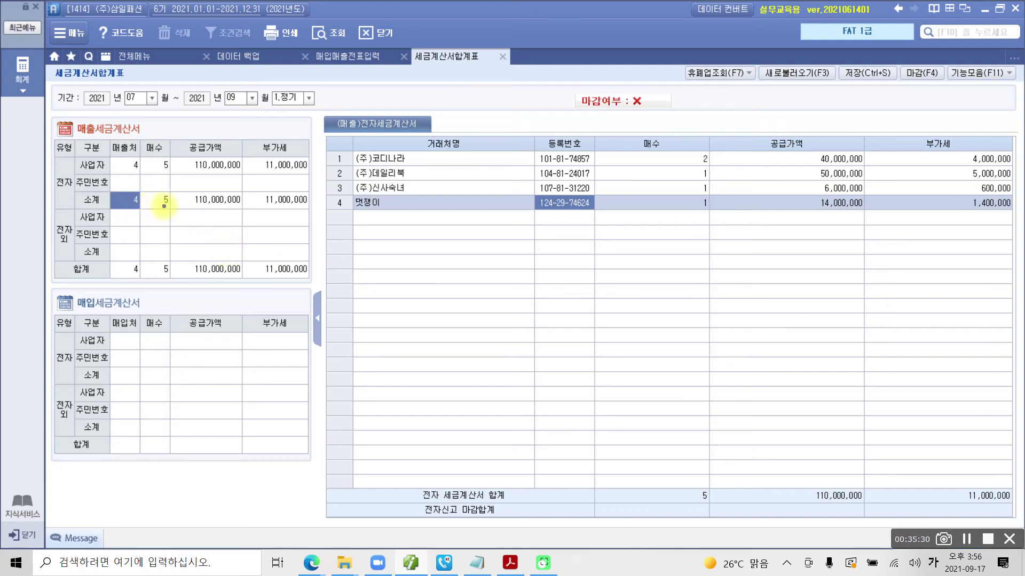
Examine the electronic 매출세금계산서 count, 거래처 list, and 공급가액 and 부가세 totals, and close the 세금계산서합계표
click(164, 202)
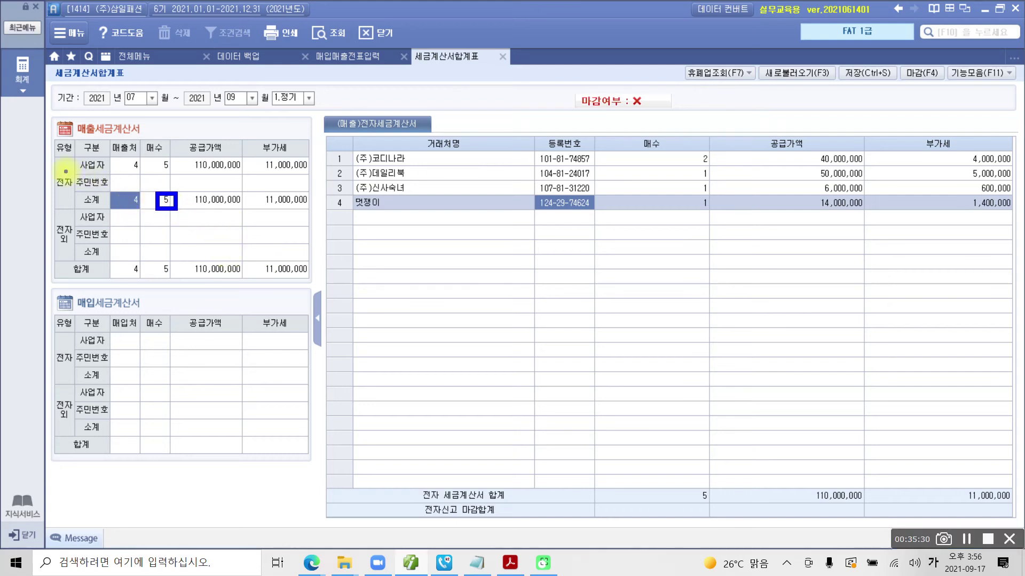
click(59, 181)
drag(77, 137, 149, 135)
mouse_move(407, 165)
mouse_down()
mouse_move(433, 161)
mouse_move(426, 189)
mouse_move(447, 205)
mouse_up()
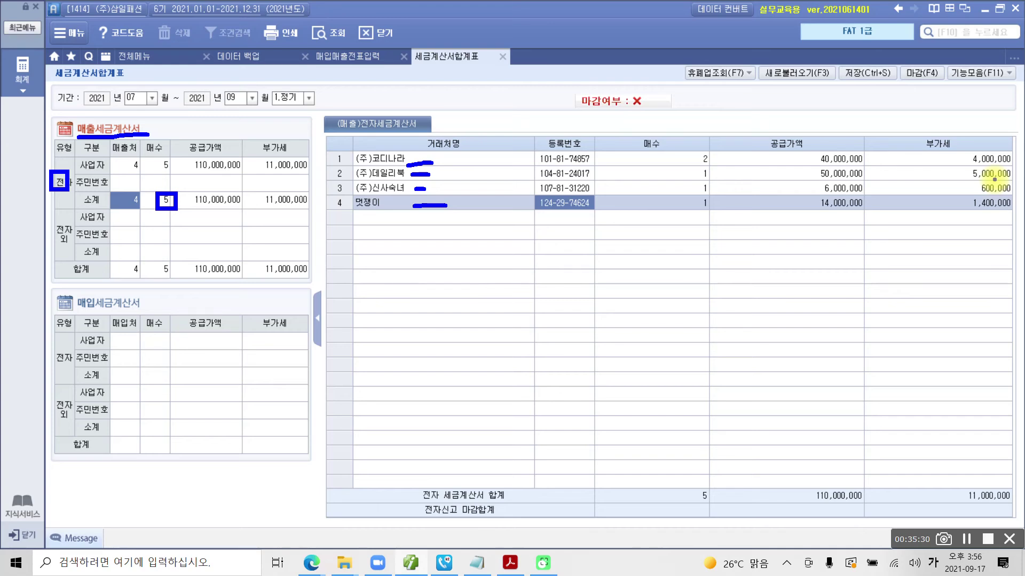
mouse_move(483, 70)
mouse_down()
mouse_move(502, 40)
mouse_move(468, 106)
mouse_up()
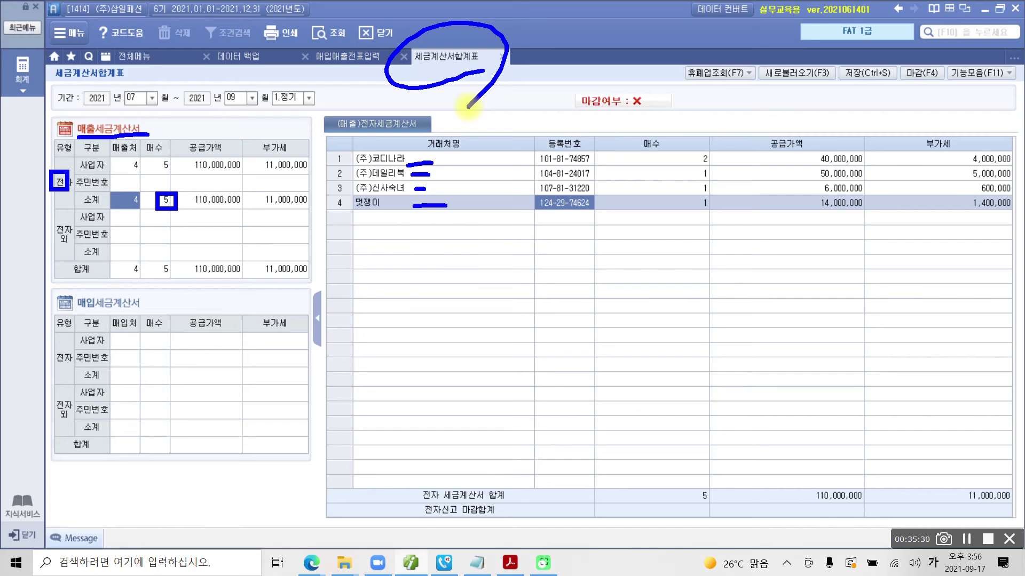
mouse_move(843, 507)
mouse_down()
mouse_move(821, 471)
mouse_move(880, 504)
mouse_move(857, 514)
mouse_up()
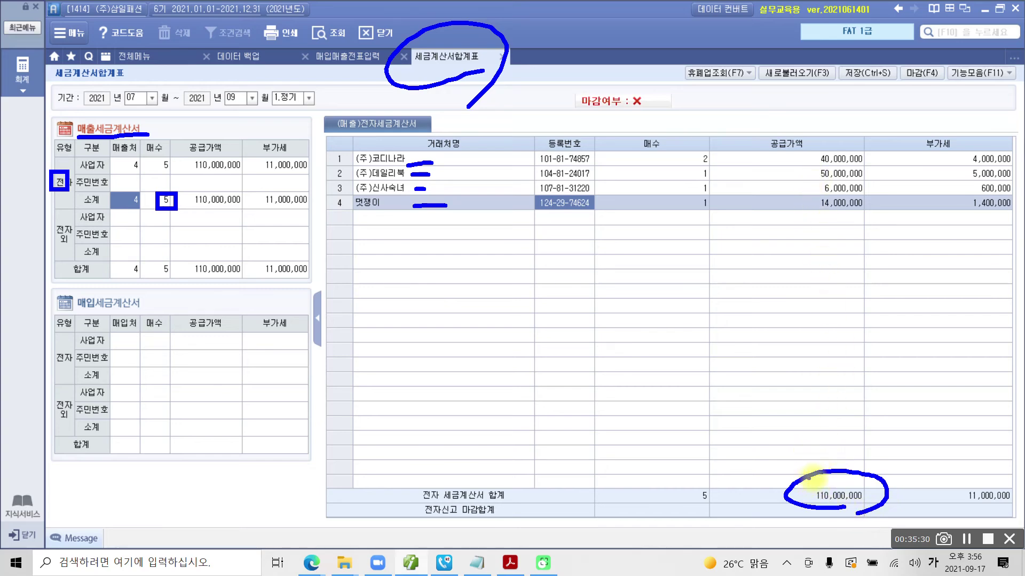
mouse_move(997, 514)
mouse_down()
mouse_move(960, 509)
mouse_move(1017, 469)
mouse_move(993, 513)
mouse_up()
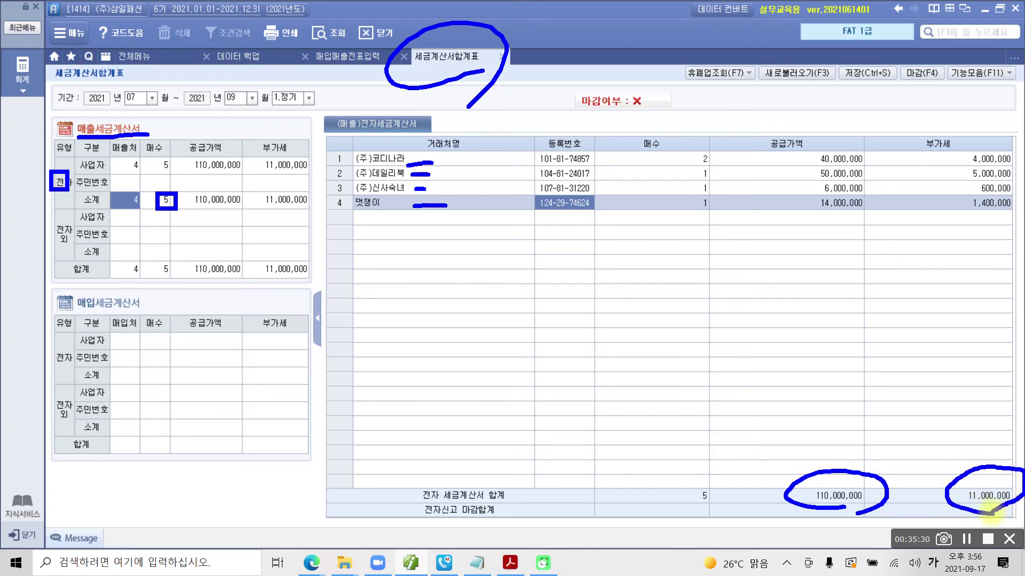
key(Escape)
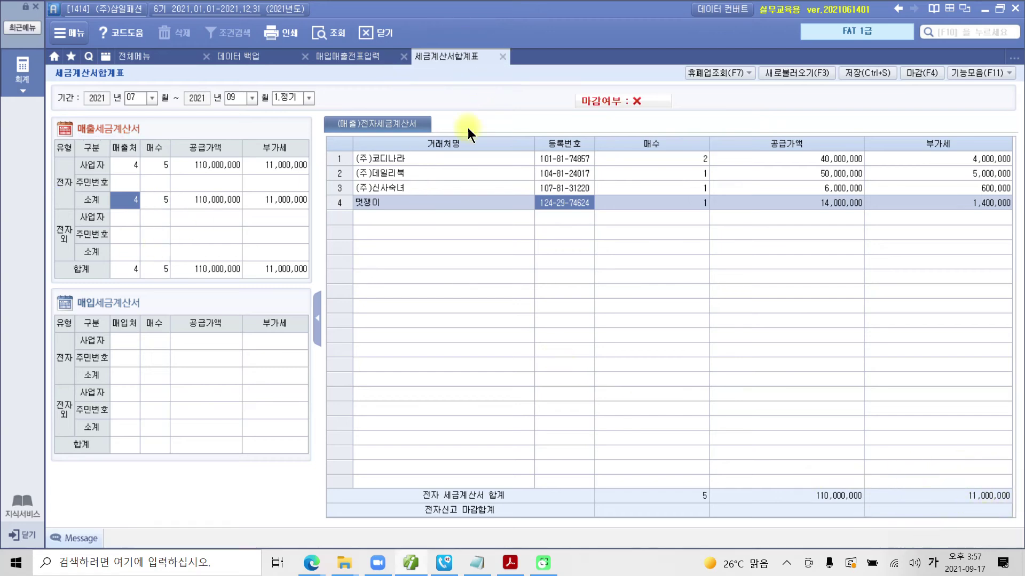
click(506, 58)
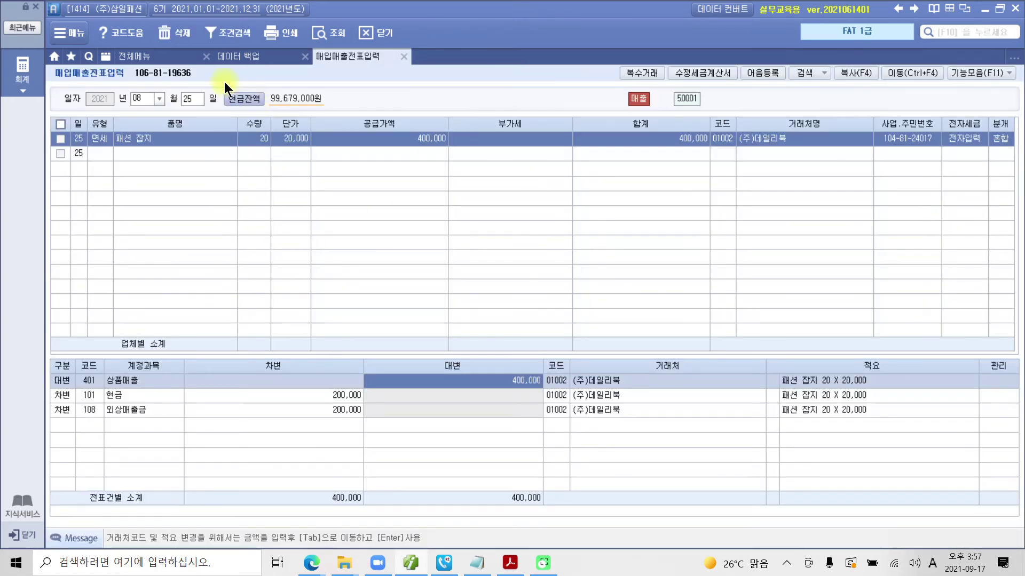
Open the 계산서합계표 and query it for months 07 to 09 of 2021
click(166, 56)
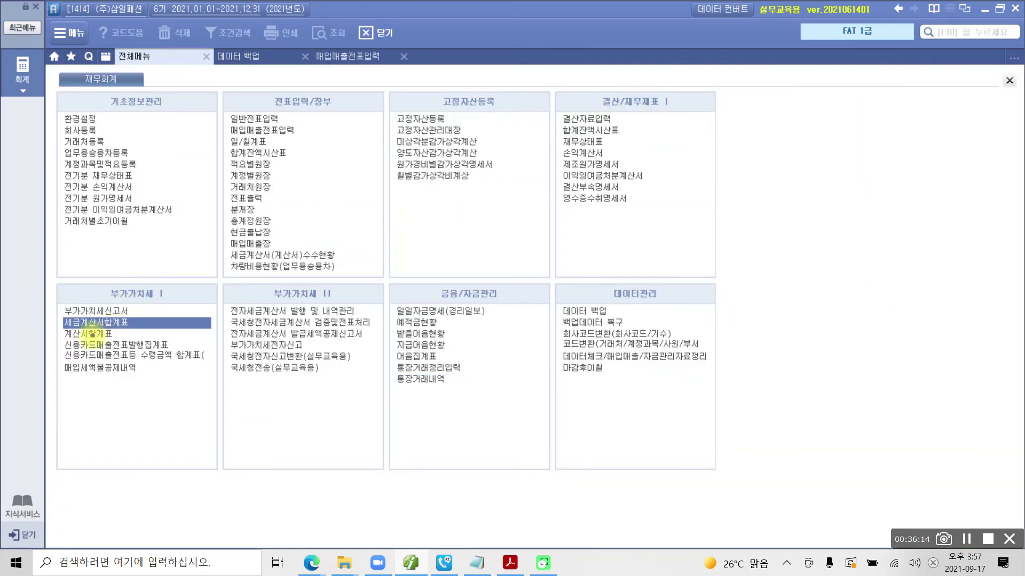
drag(55, 326, 124, 343)
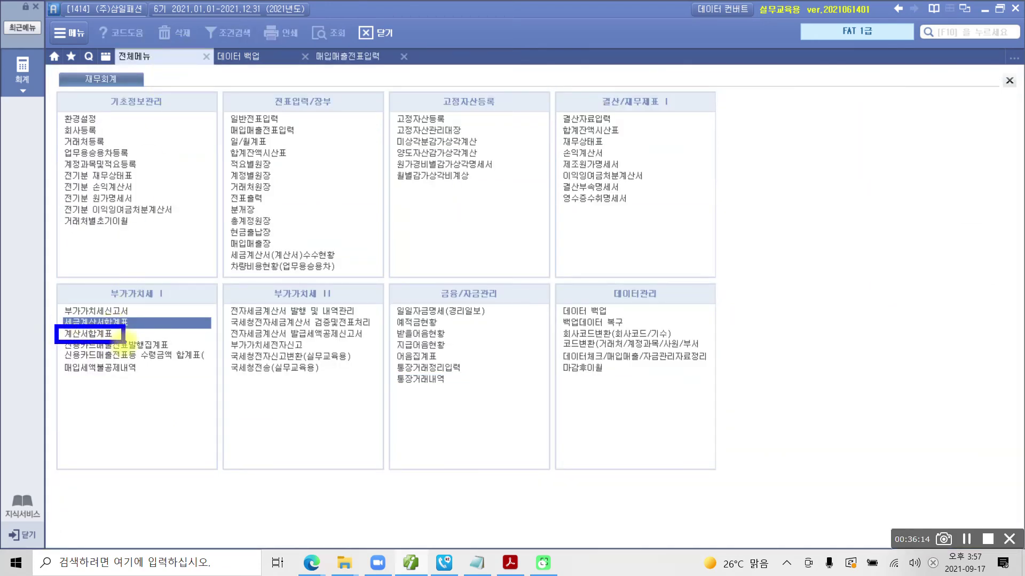
click(109, 335)
text(7)
key(Return)
text(9)
key(Return)
key(Return)
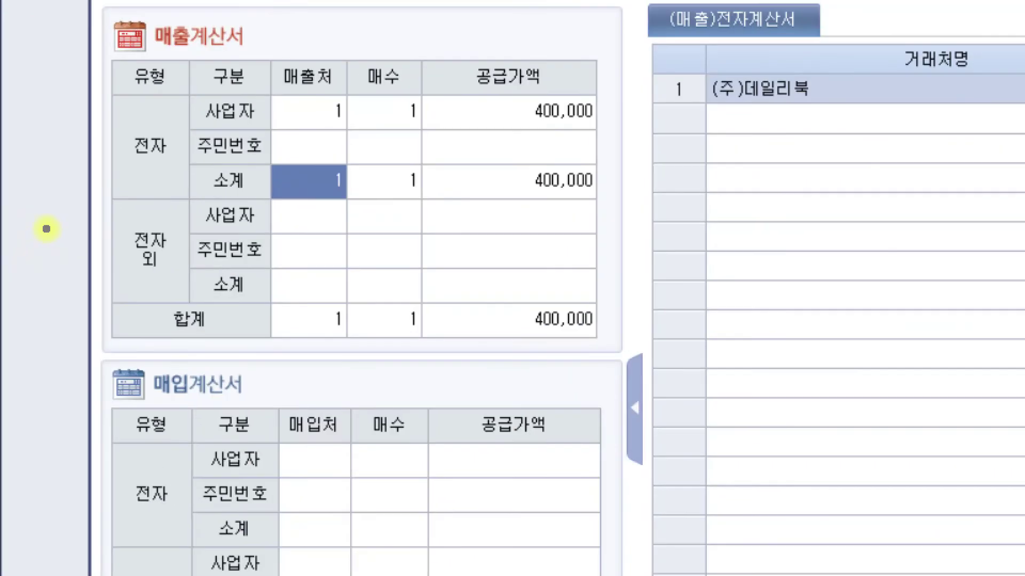
Check the electronic 매출계산서 count and 공급가액 total, and close the 계산서합계표
mouse_move(76, 140)
mouse_down()
mouse_move(118, 140)
mouse_move(132, 166)
mouse_move(145, 166)
mouse_up()
drag(295, 195, 344, 194)
drag(485, 198, 619, 206)
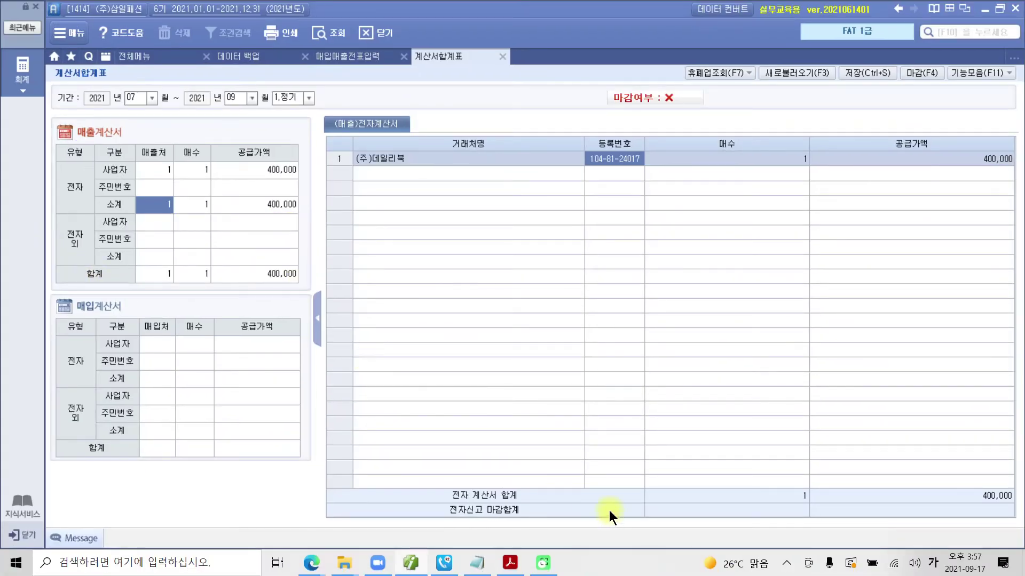
drag(956, 474, 1019, 514)
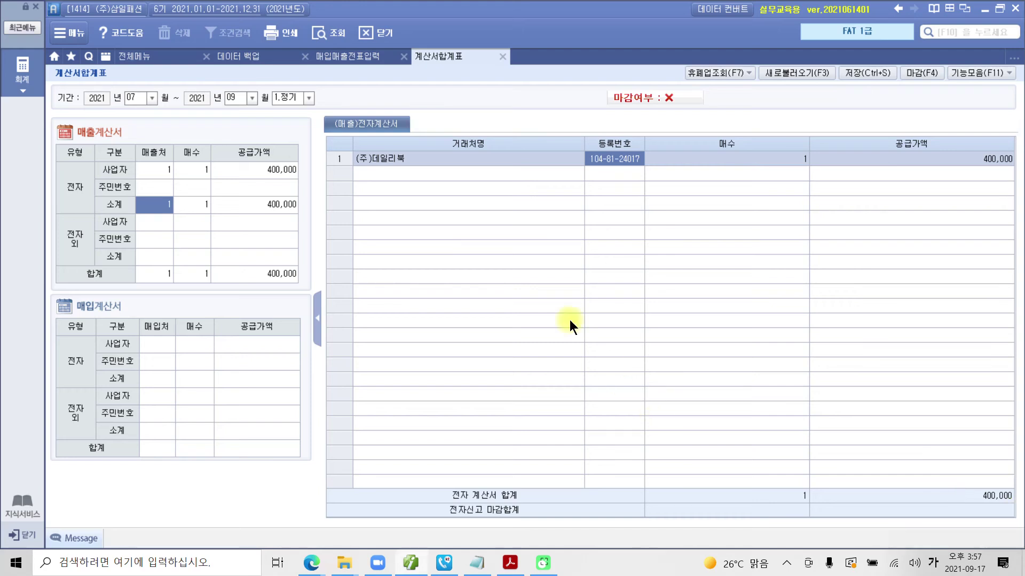
click(503, 57)
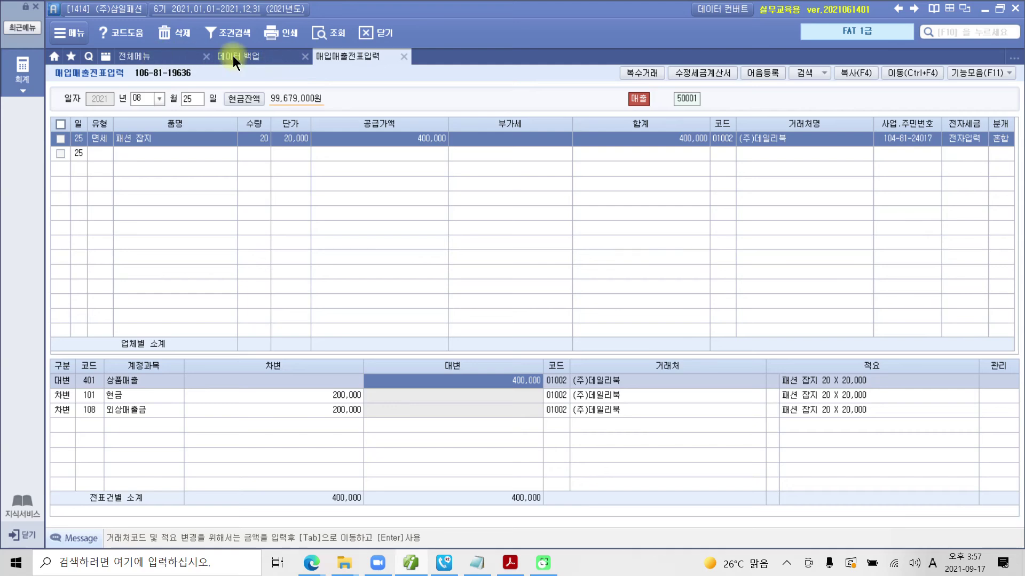
Open the 부가가치세신고서 for 07-01 to 09-30, 2021 as 1.정기신고, without loading the previously saved content
click(146, 56)
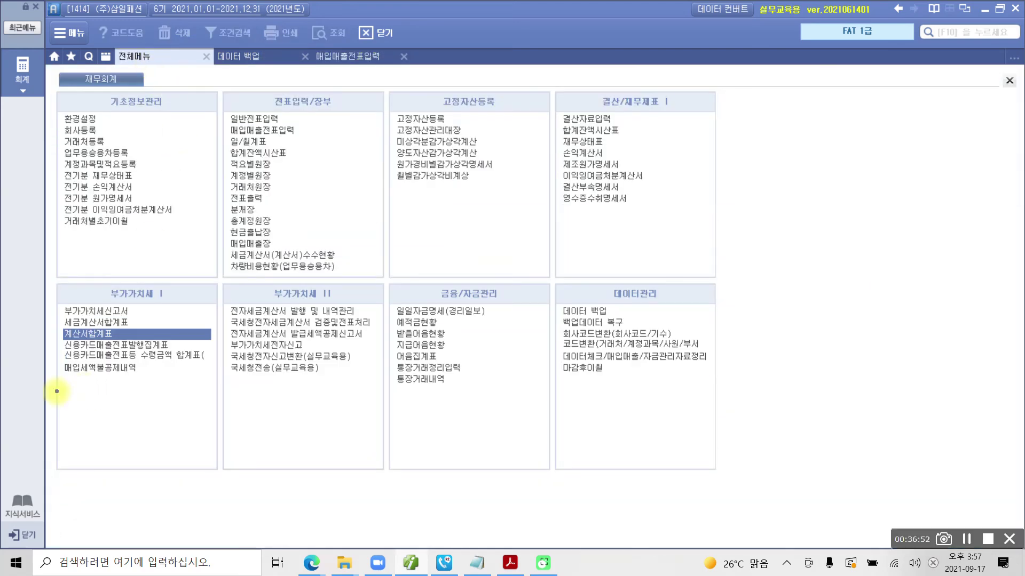
drag(54, 295, 191, 322)
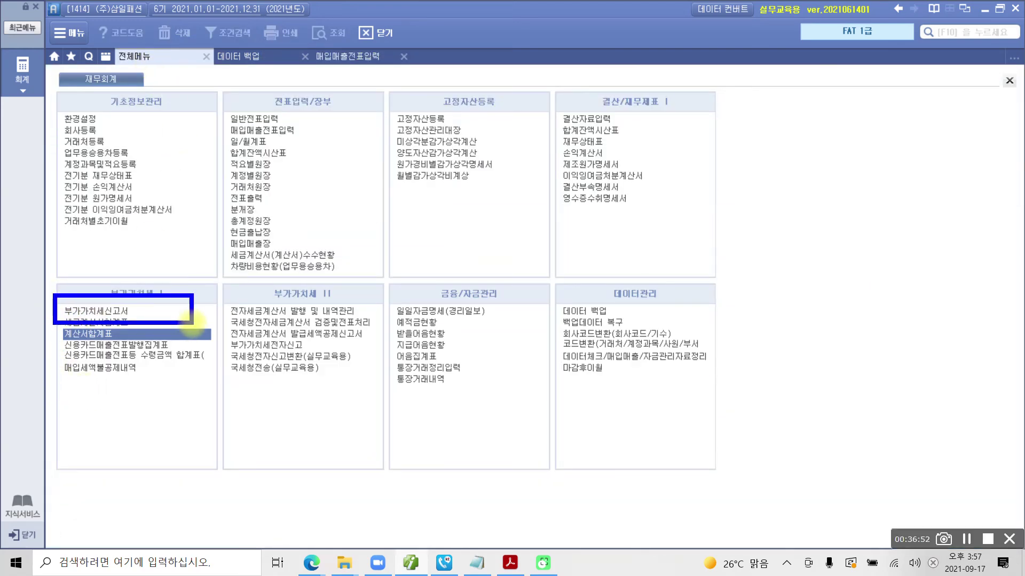
key(Escape)
click(86, 310)
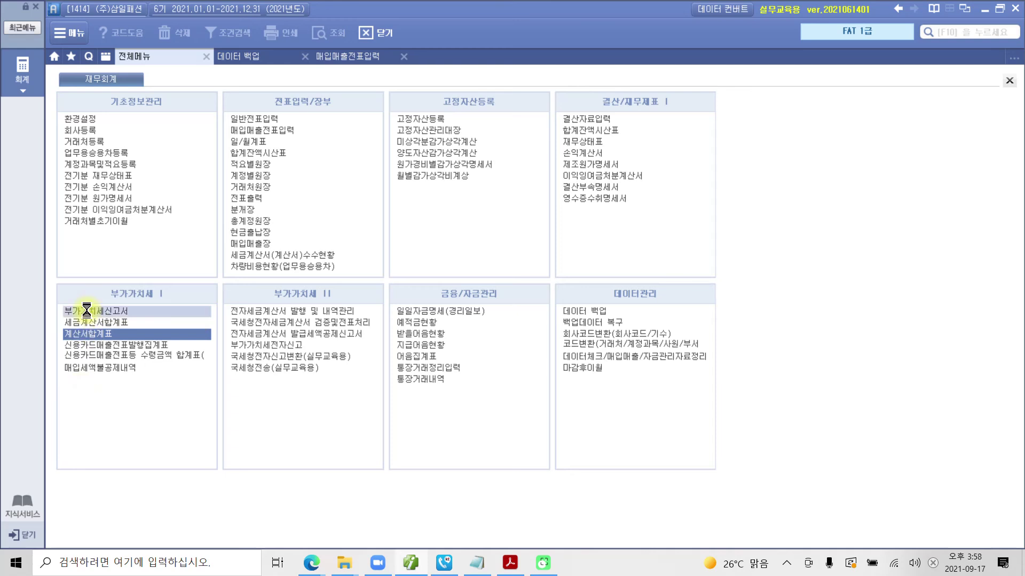
text(7)
key(Return)
key(Return)
text(9)
key(Return)
key(Return)
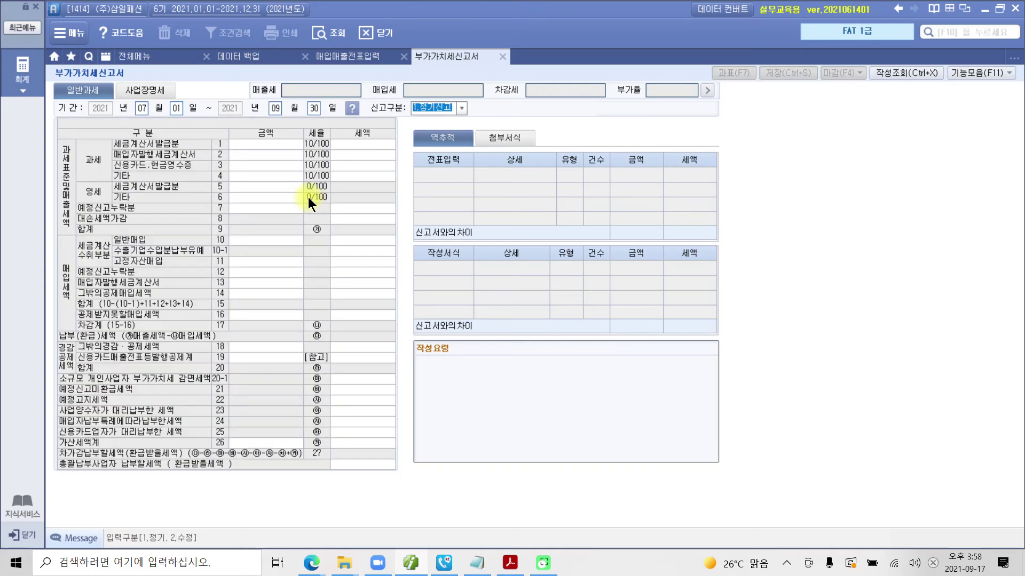
key(Return)
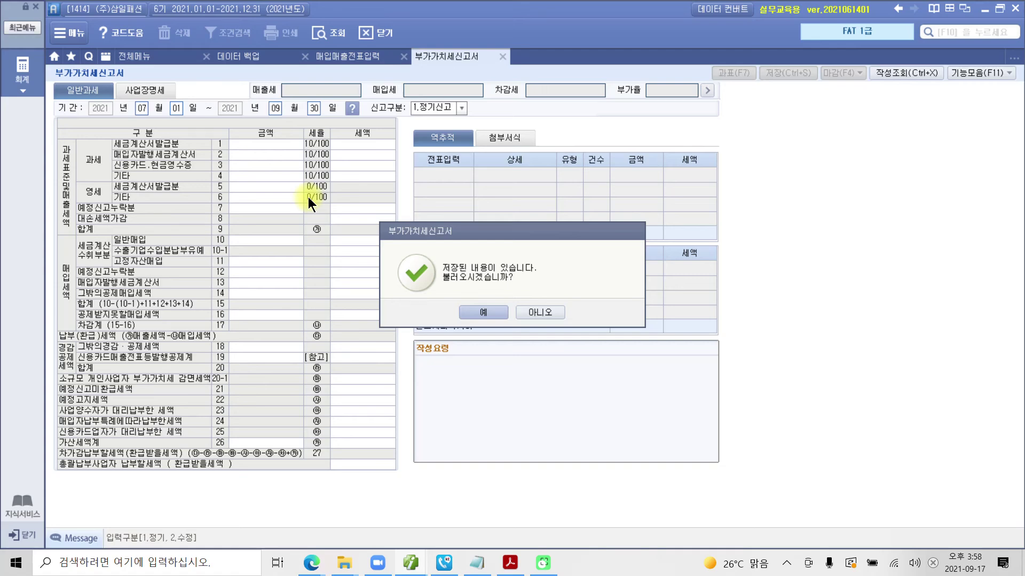
click(522, 312)
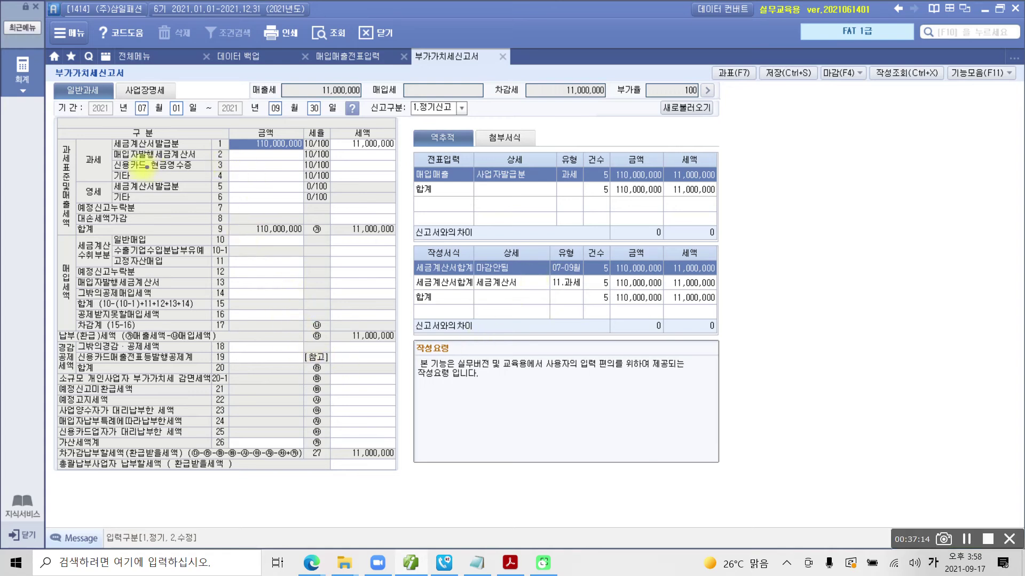
Examine the 과세표준및매출세액 section of the return, comparing the 금액 and 세액 of its 세금계산서발급분 line and 합계
drag(209, 150, 303, 154)
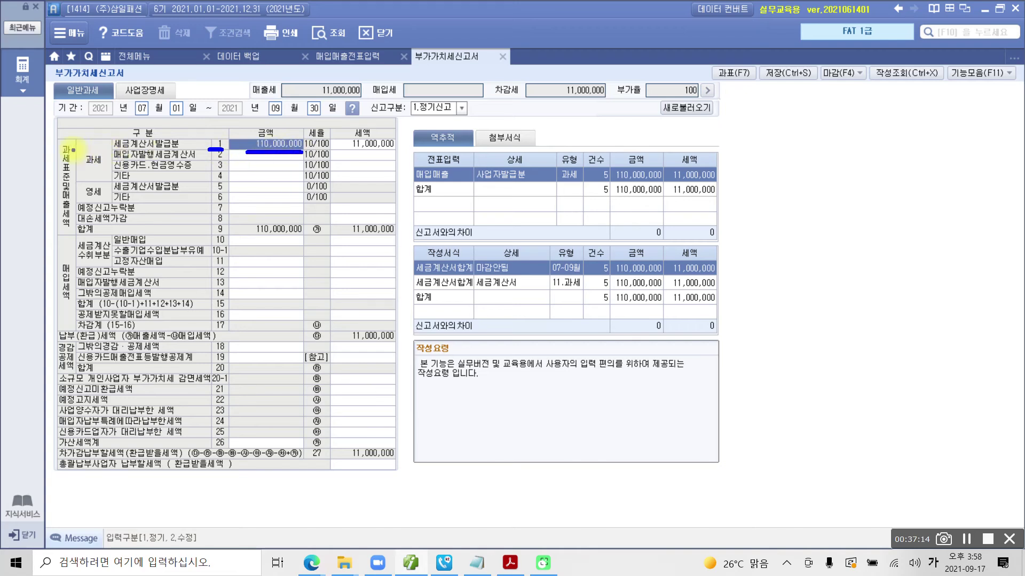
drag(48, 135, 73, 237)
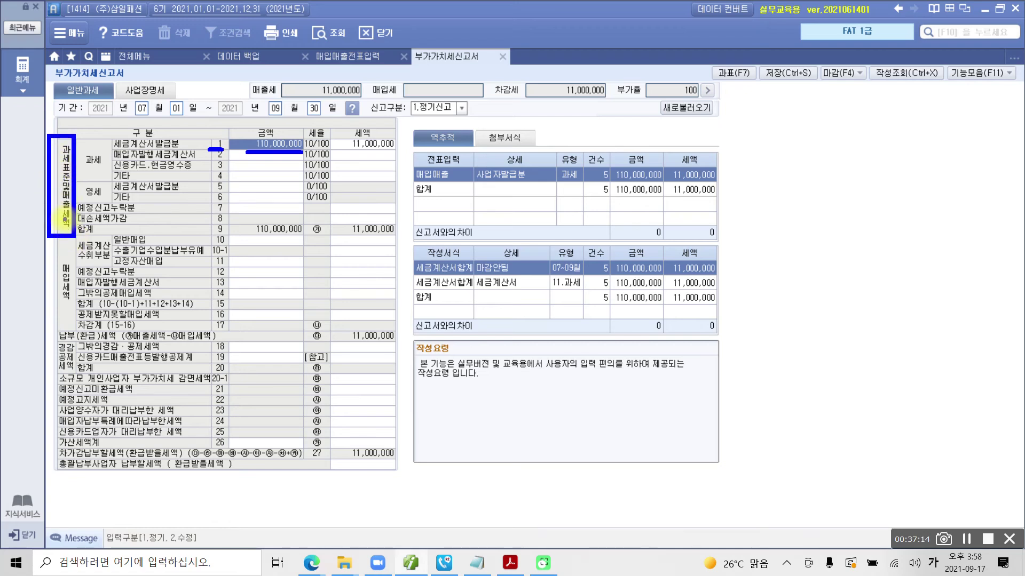
mouse_move(275, 224)
mouse_down()
mouse_move(219, 187)
mouse_move(313, 141)
mouse_move(282, 219)
mouse_up()
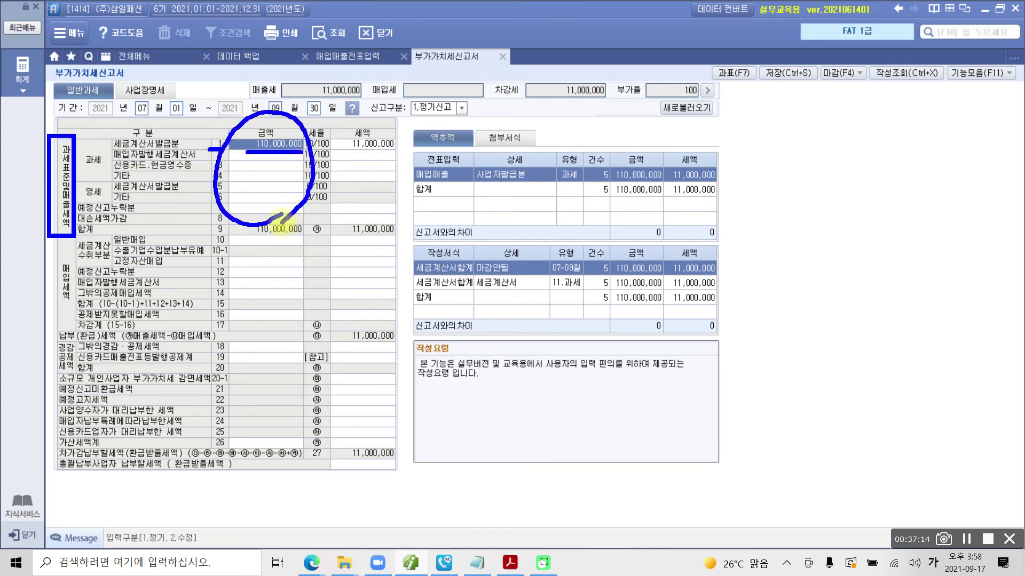
mouse_move(388, 247)
mouse_down()
mouse_move(337, 216)
mouse_move(408, 136)
mouse_move(388, 252)
mouse_up()
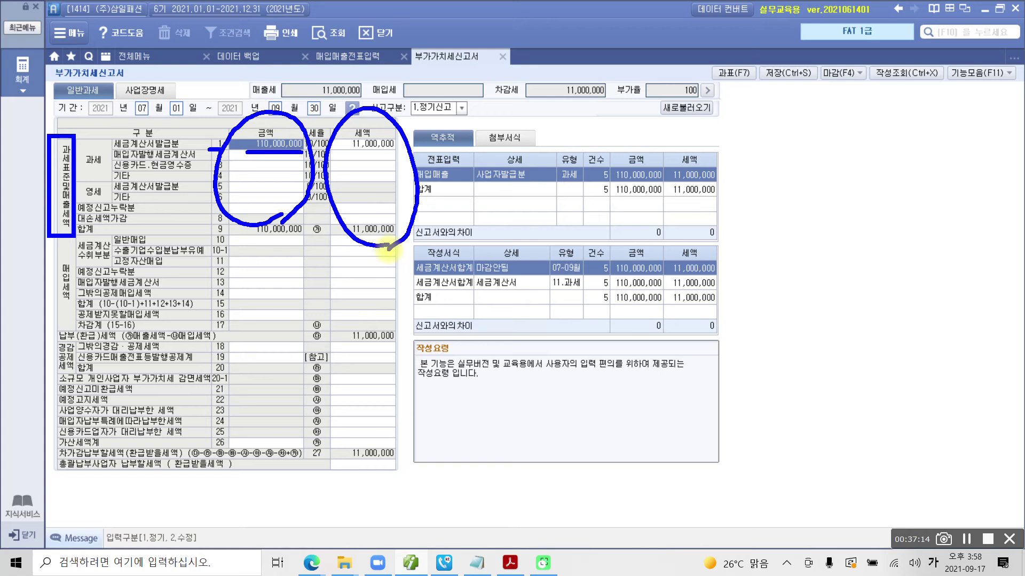
key(Escape)
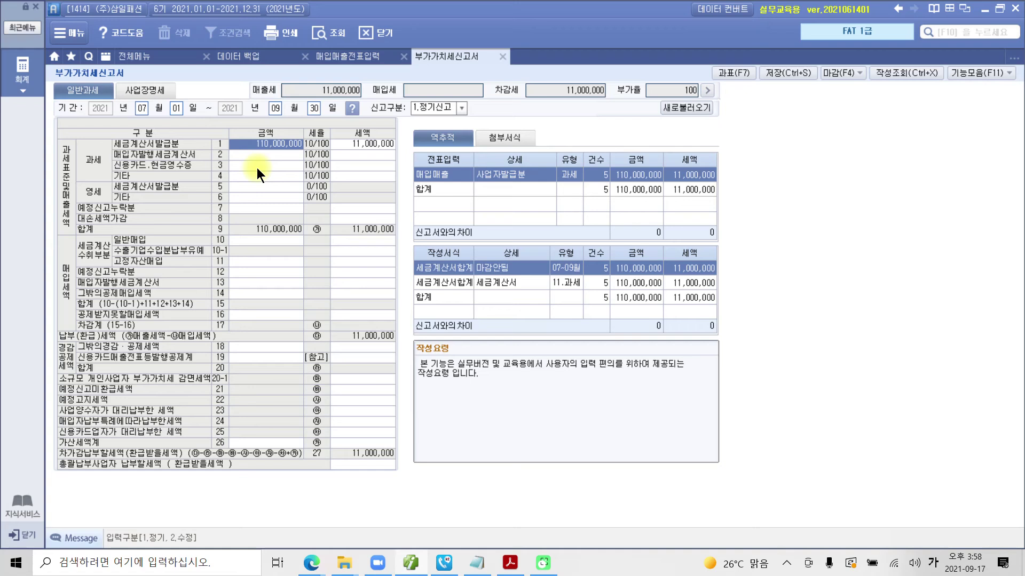
Open the 과세표준명세 of the 부가가치세신고서 and shift its window aside to read the 과세표준 and 면세수입금액 details
mouse_move(760, 109)
mouse_down()
mouse_move(726, 114)
mouse_move(755, 53)
mouse_move(747, 122)
mouse_up()
key(Escape)
click(737, 73)
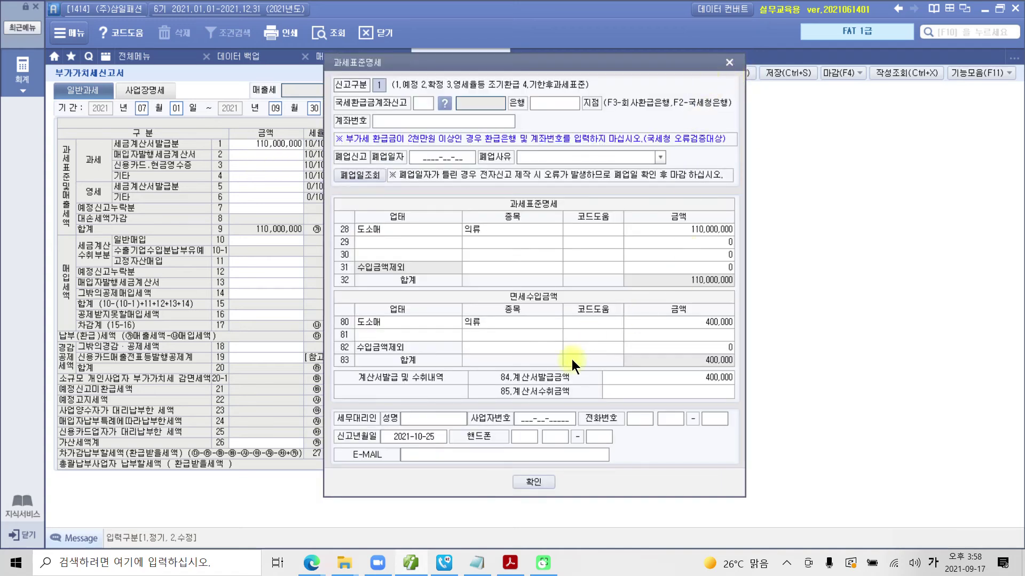
drag(511, 63, 460, 72)
key(ctrl+2)
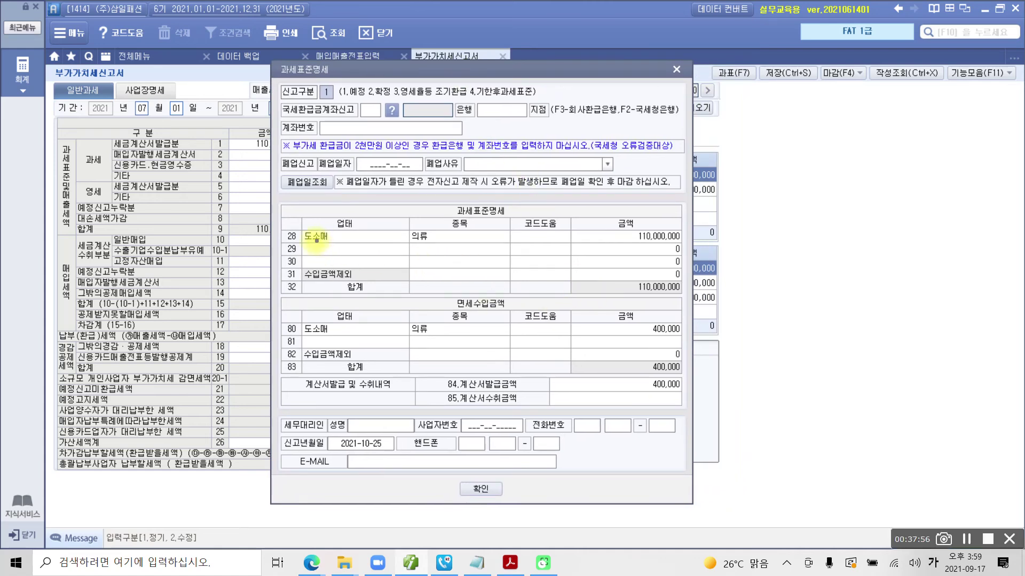
Examine the 도소매/의류 lines under 과세표준명세 and 면세수입금액, comparing their 금액, and close the 과세표준명세 window
mouse_move(444, 199)
mouse_down()
mouse_move(528, 224)
mouse_move(519, 218)
mouse_up()
drag(301, 244, 433, 245)
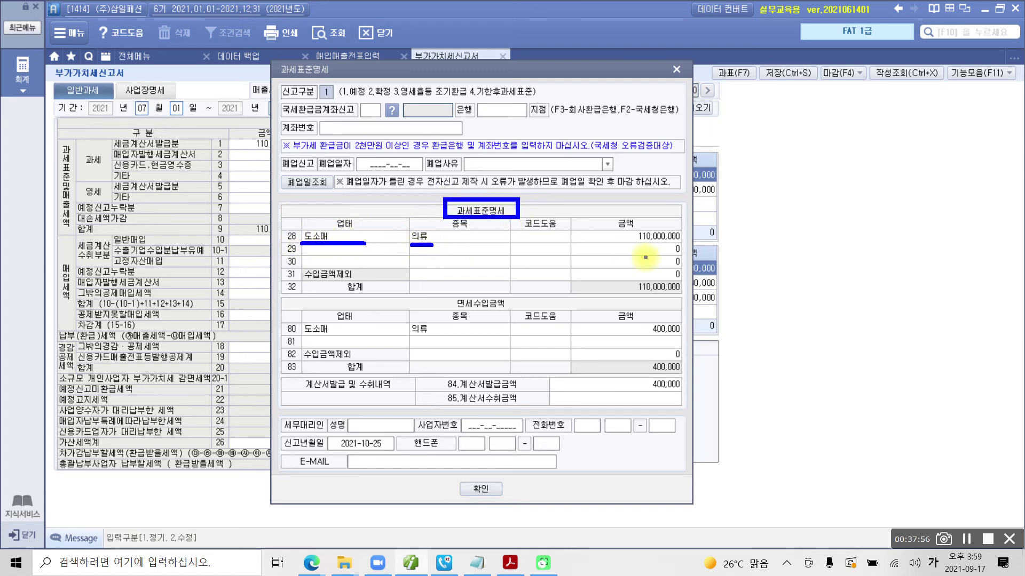
drag(637, 244, 684, 244)
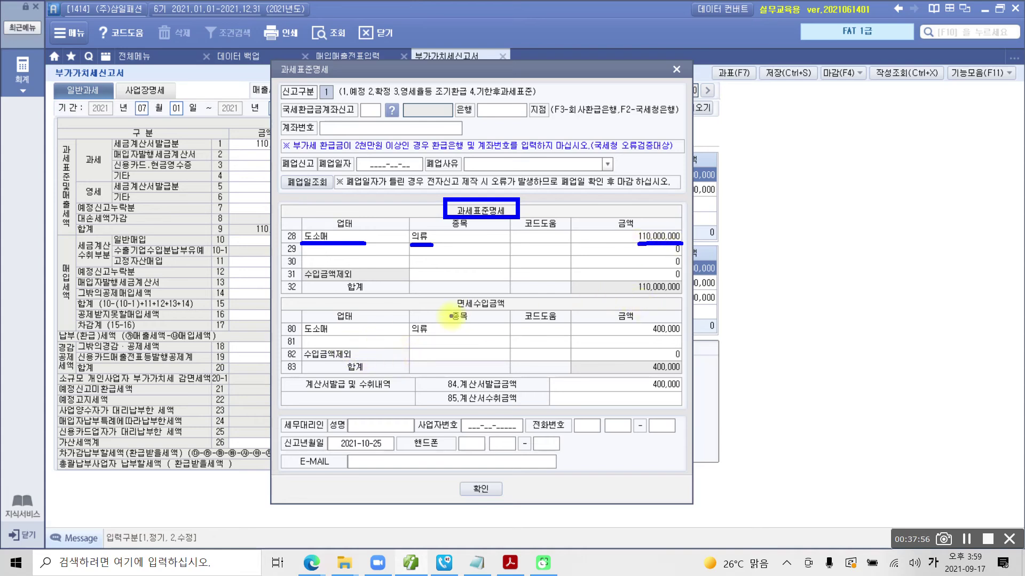
drag(449, 294, 515, 312)
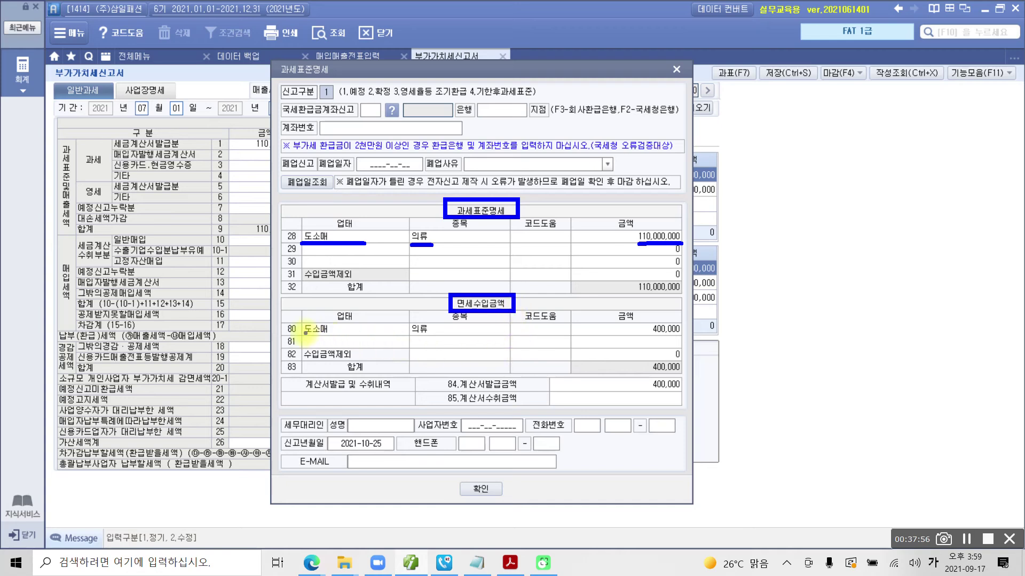
drag(304, 336, 441, 337)
drag(648, 337, 683, 337)
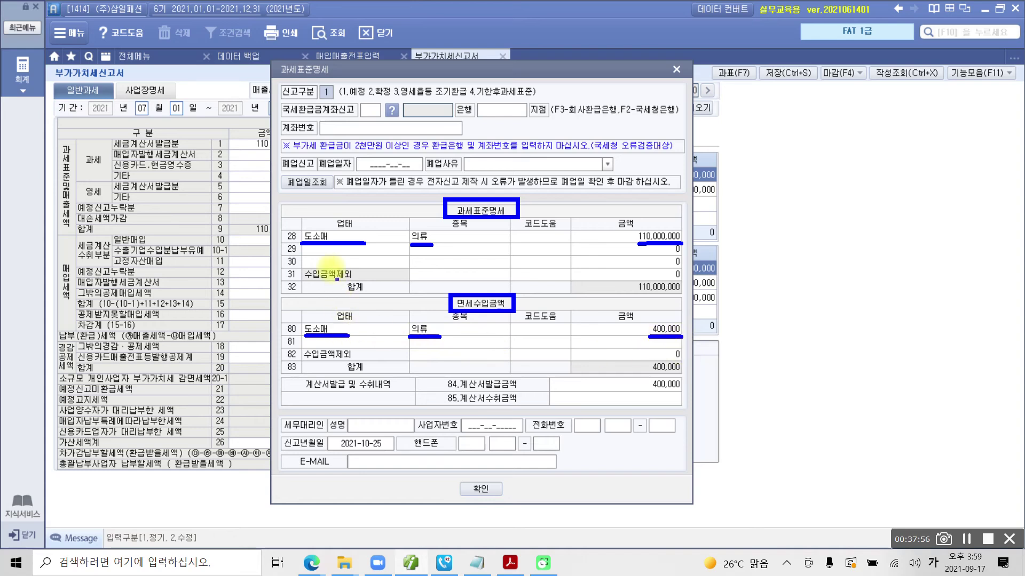
drag(296, 225, 310, 225)
drag(296, 319, 305, 321)
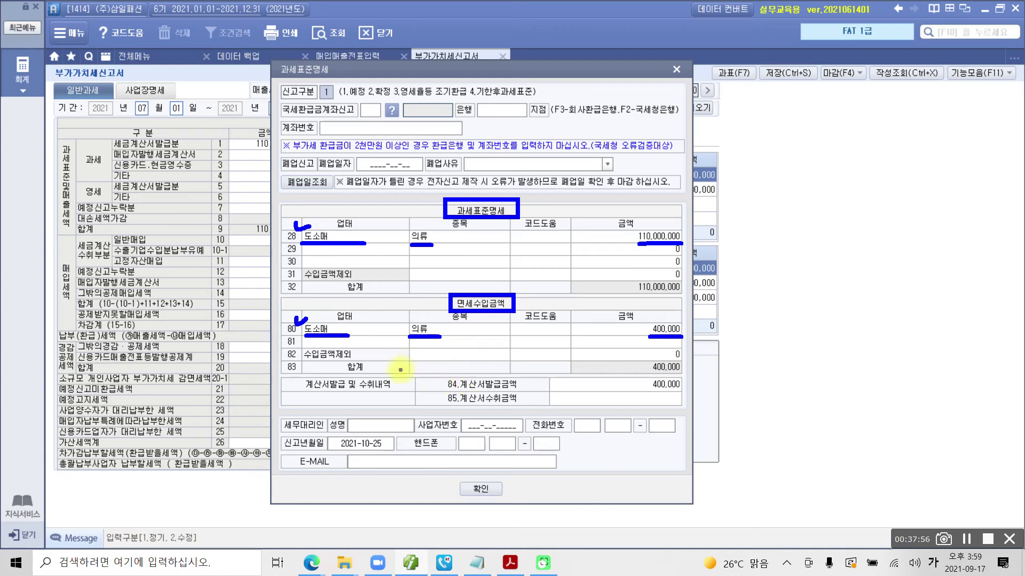
key(Escape)
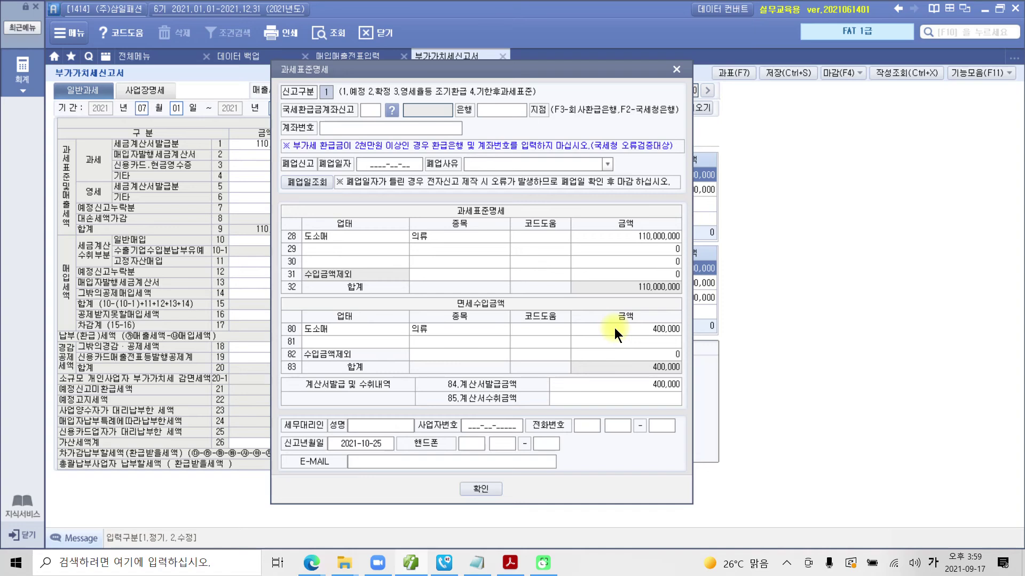
click(676, 70)
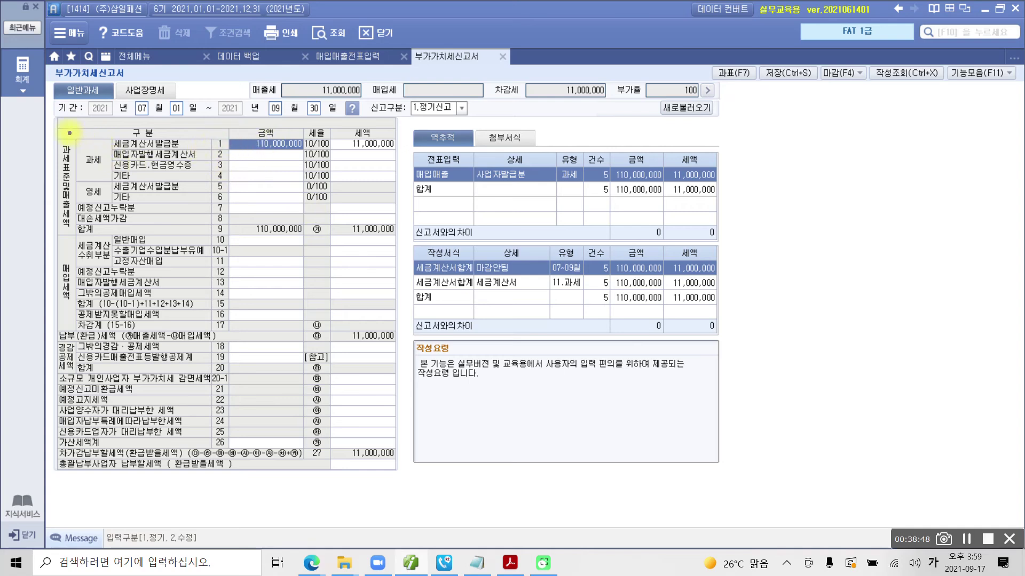
Review the 금액 and 세액 columns of the 과세표준및매출세액 section in the 부가가치세신고서
mouse_move(54, 129)
mouse_down()
mouse_move(385, 256)
mouse_move(391, 243)
mouse_up()
drag(332, 128, 228, 227)
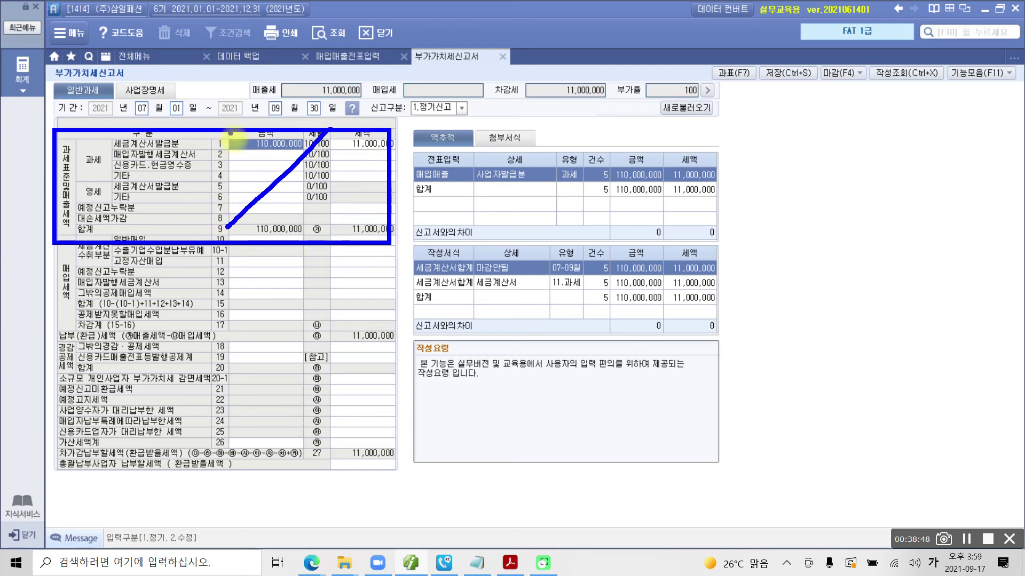
drag(229, 133, 308, 229)
key(Escape)
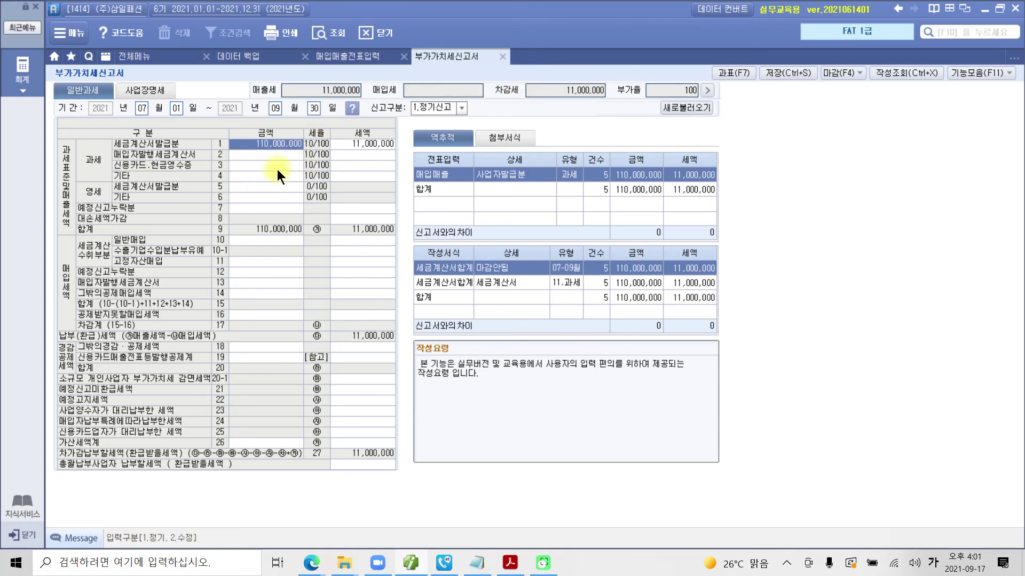
Open the 세금계산서합계표 for 07 to 09, 2021 as 1.정기 and reload its data over the previously saved content
click(131, 53)
click(121, 325)
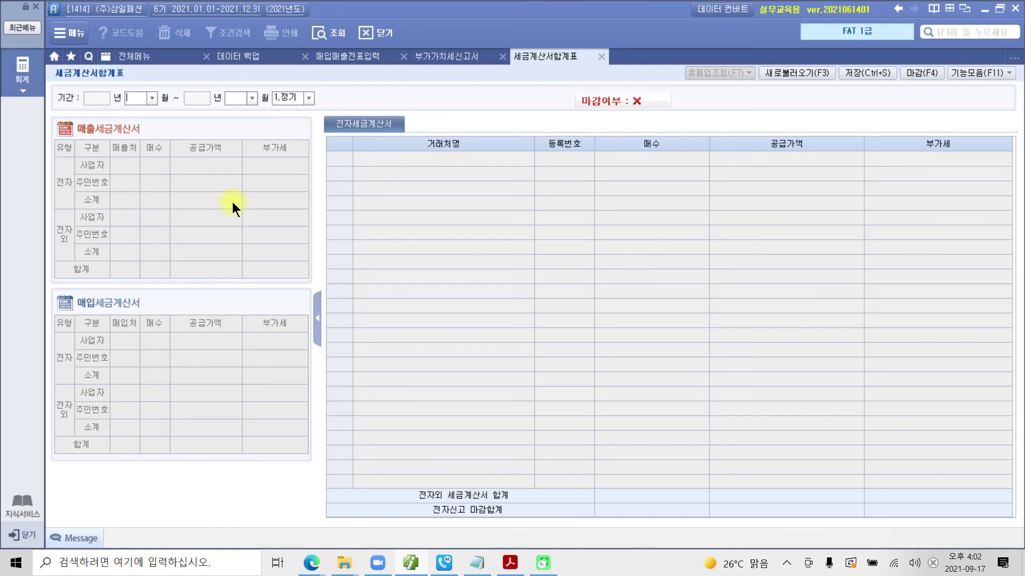
text(07)
key(Return)
text(9)
key(Return)
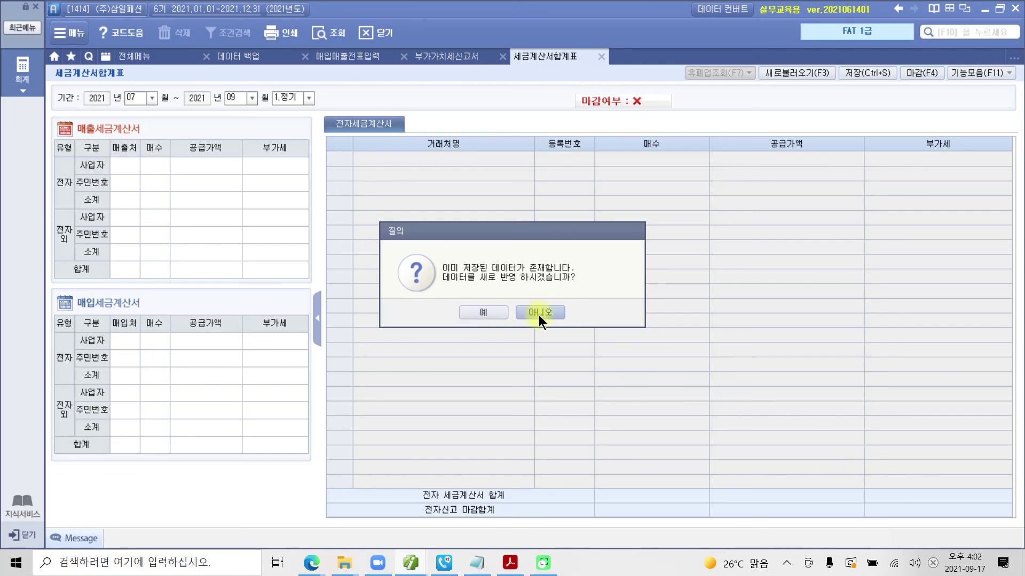
click(485, 313)
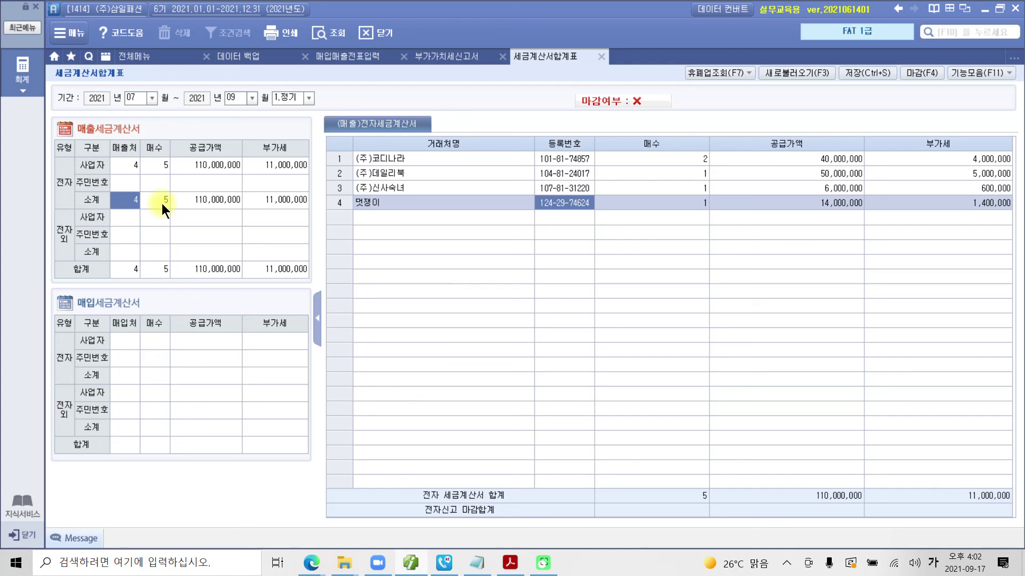
click(511, 563)
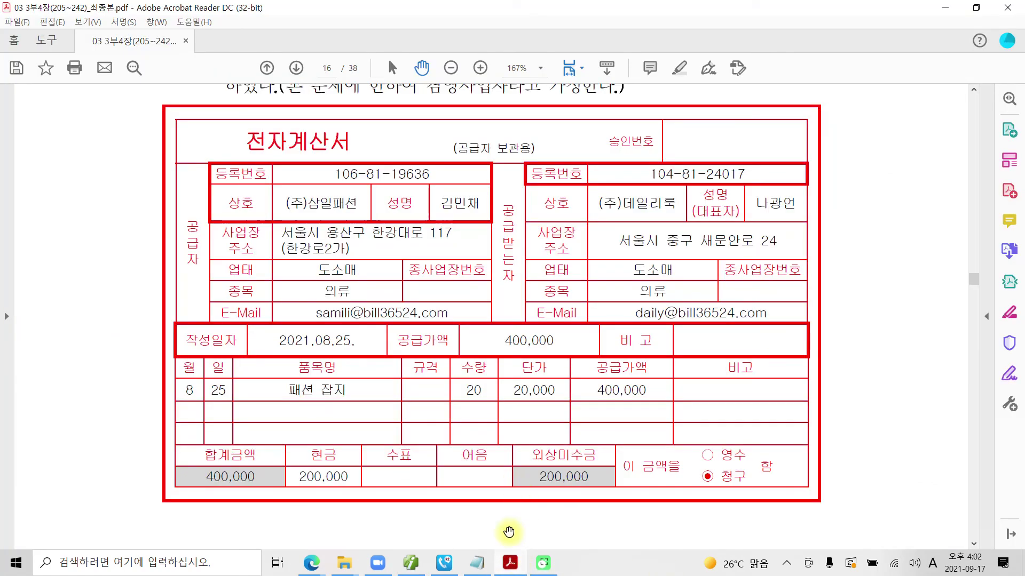
click(508, 564)
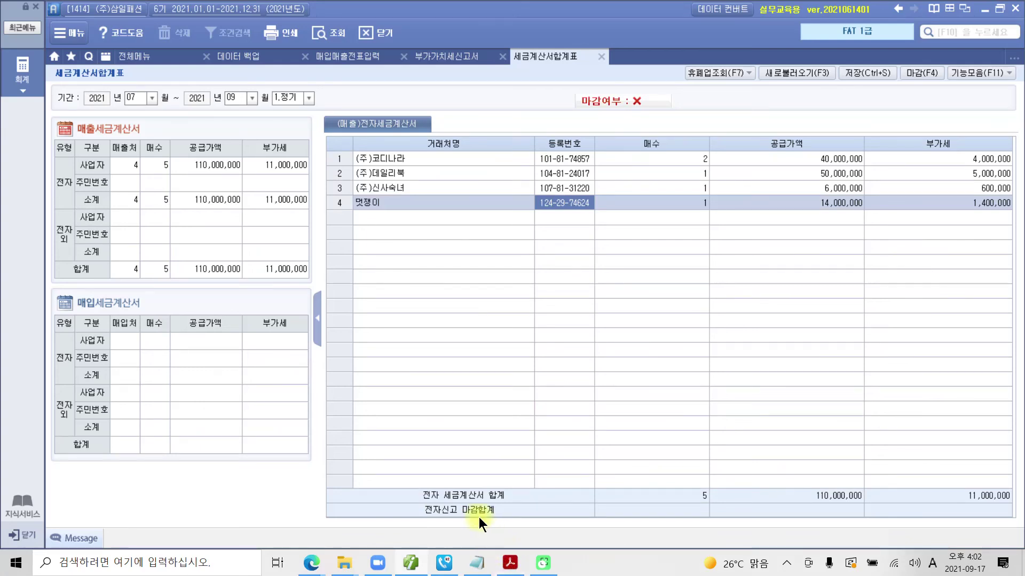
Open the 손익계산서 for month 12 of 2021 and narrow its 과목 column
click(126, 56)
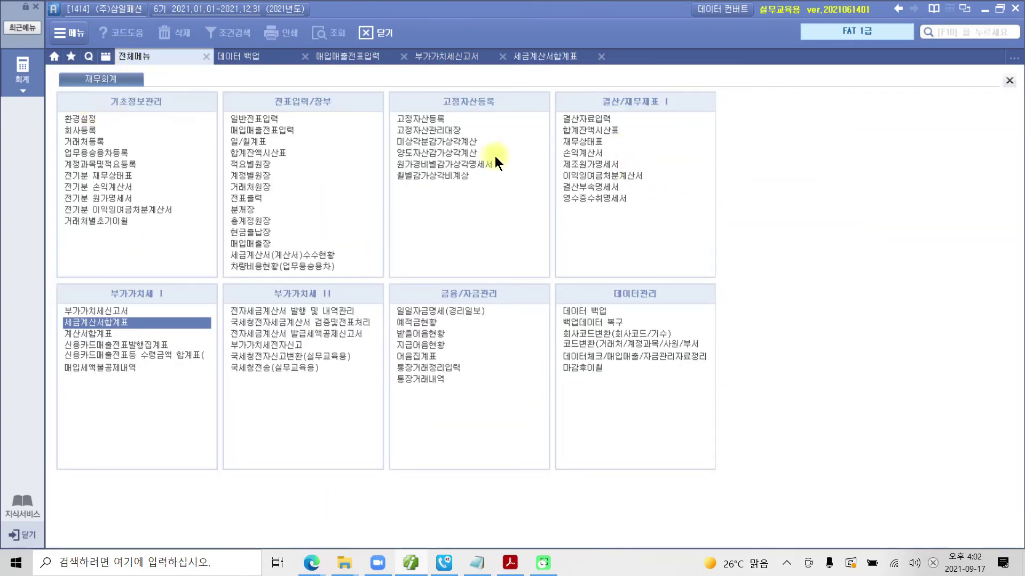
click(587, 154)
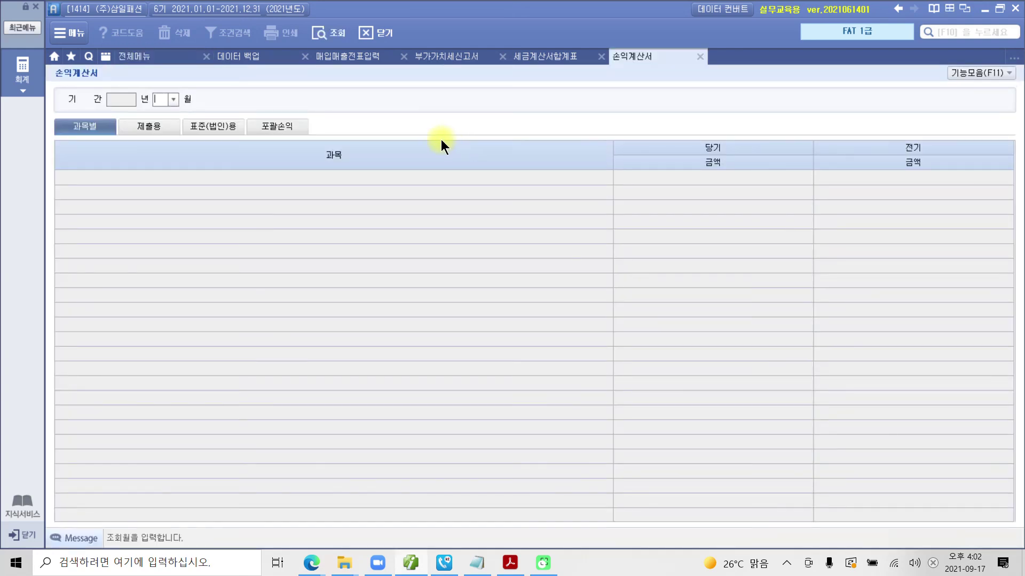
text(12)
key(Return)
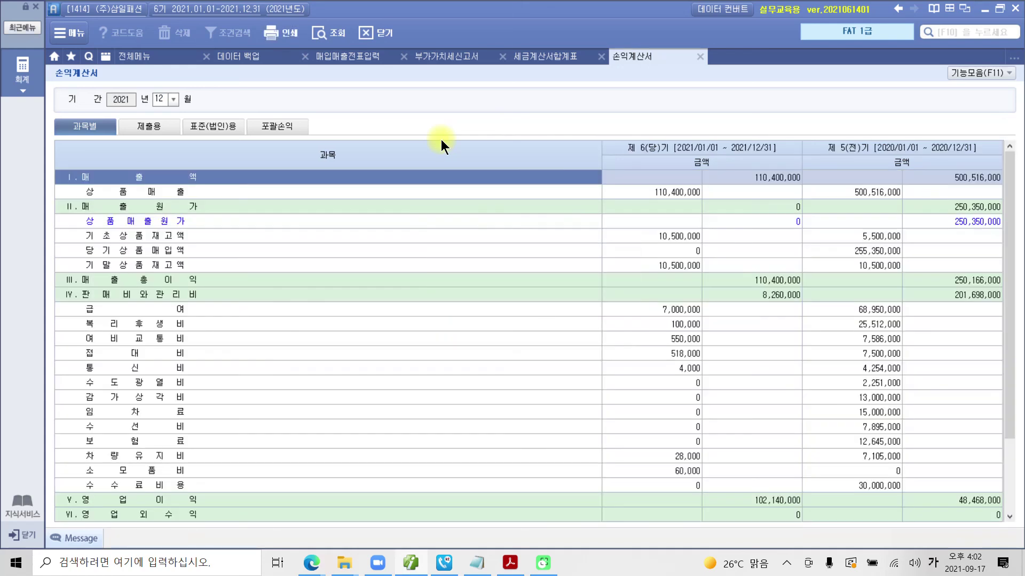
drag(601, 158, 276, 189)
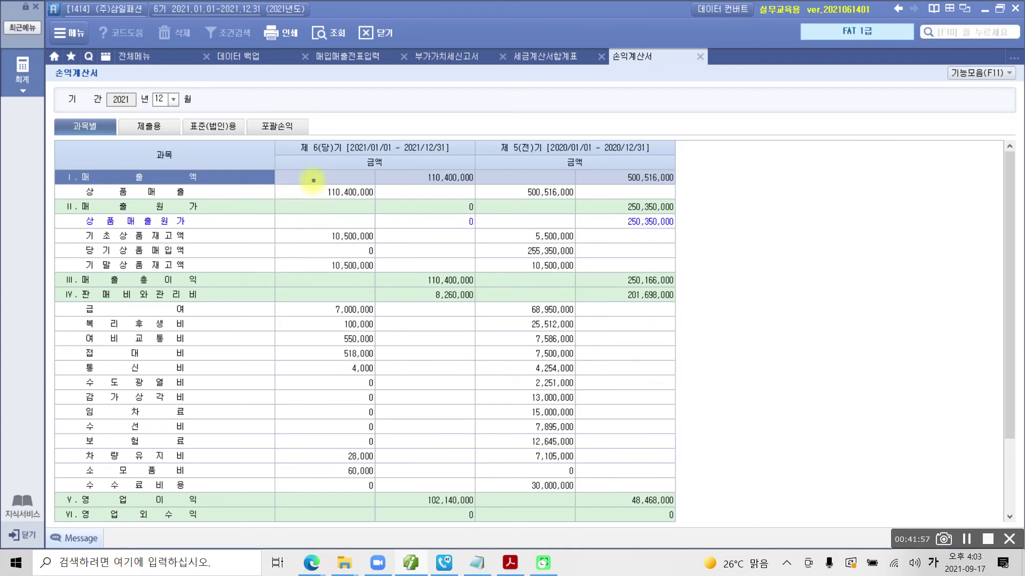
Examine the current-period 상품매출, 매출원가, 판매비와관리비 and 영업외수익 amounts in the 손익계산서
drag(286, 180, 386, 202)
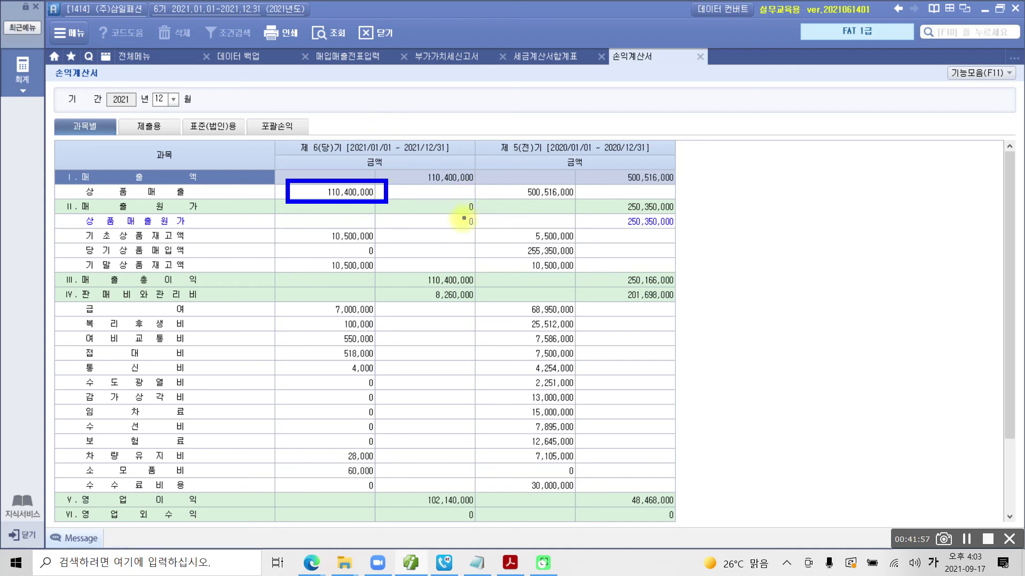
drag(279, 205, 502, 238)
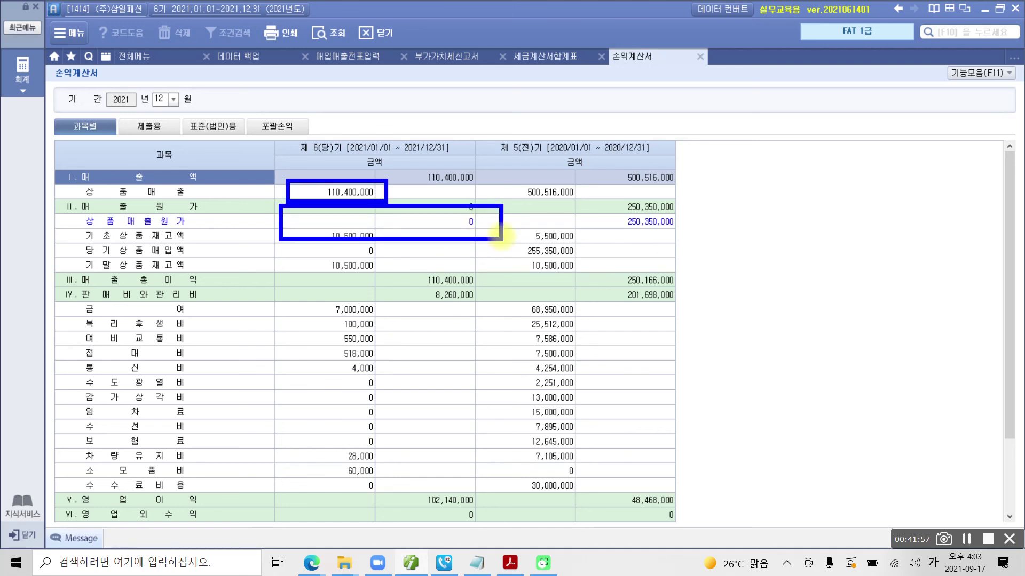
mouse_move(406, 118)
mouse_down()
mouse_move(346, 185)
mouse_move(359, 178)
mouse_up()
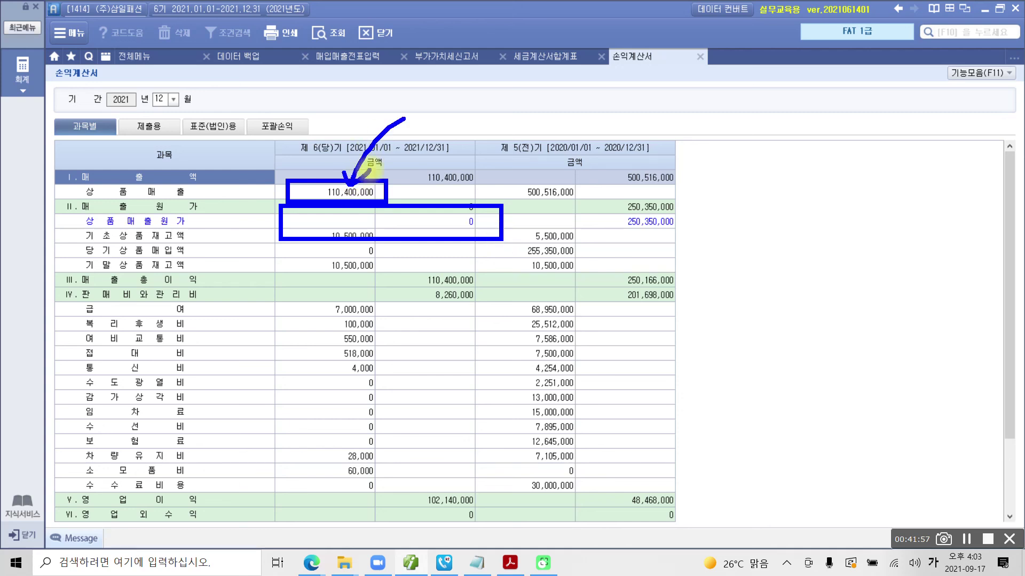
mouse_move(342, 294)
mouse_down()
mouse_move(403, 327)
mouse_move(318, 305)
mouse_up()
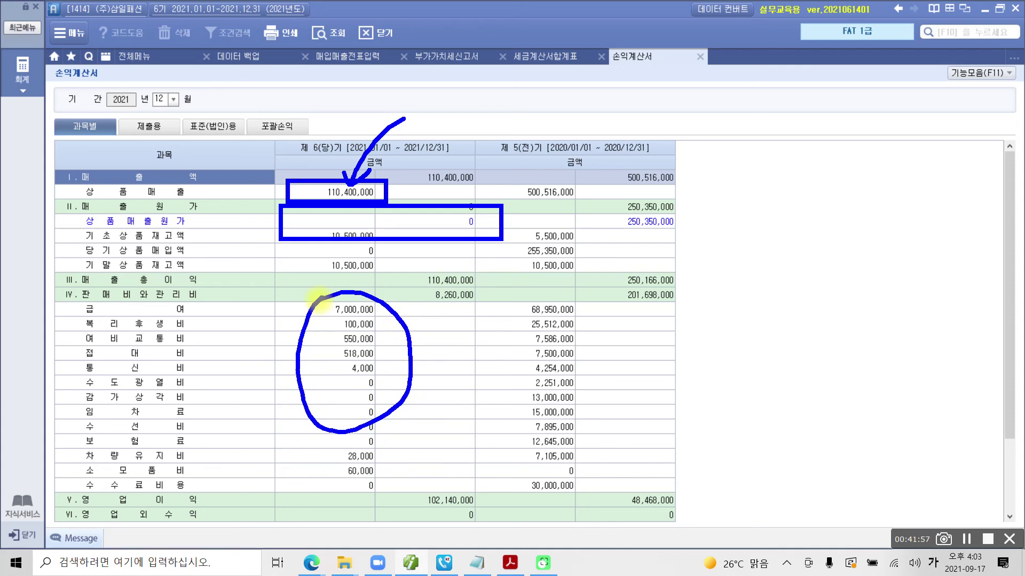
mouse_move(366, 532)
mouse_down()
mouse_move(320, 523)
mouse_move(356, 545)
mouse_up()
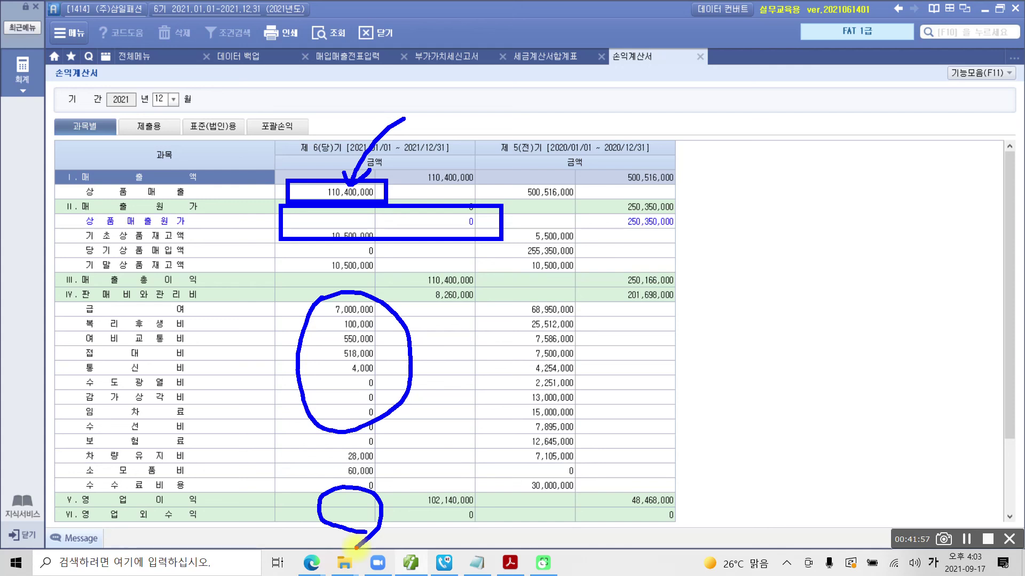
mouse_move(59, 199)
mouse_down()
mouse_move(96, 216)
mouse_move(501, 211)
mouse_move(198, 199)
mouse_move(82, 211)
mouse_up()
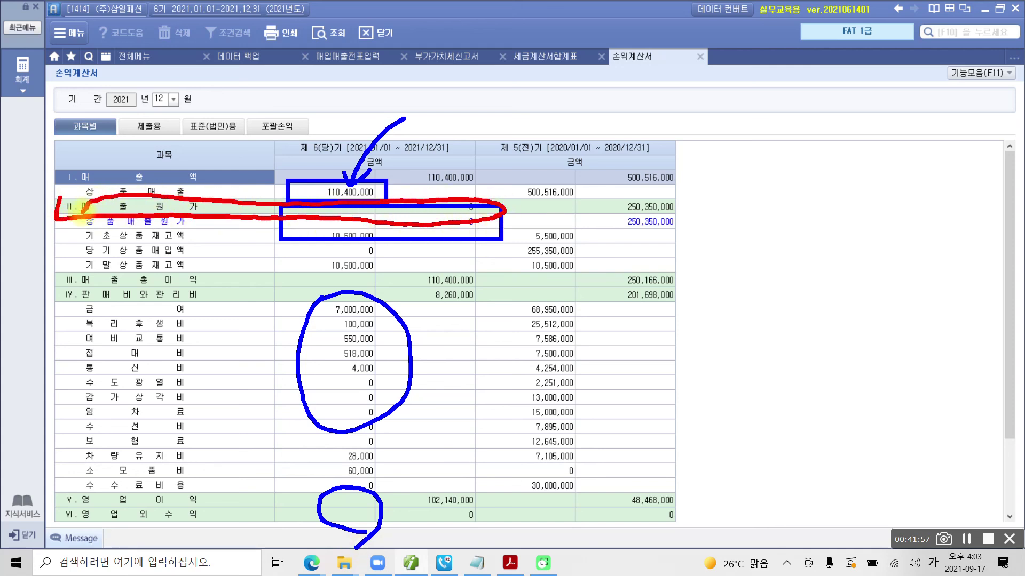
drag(764, 201, 760, 199)
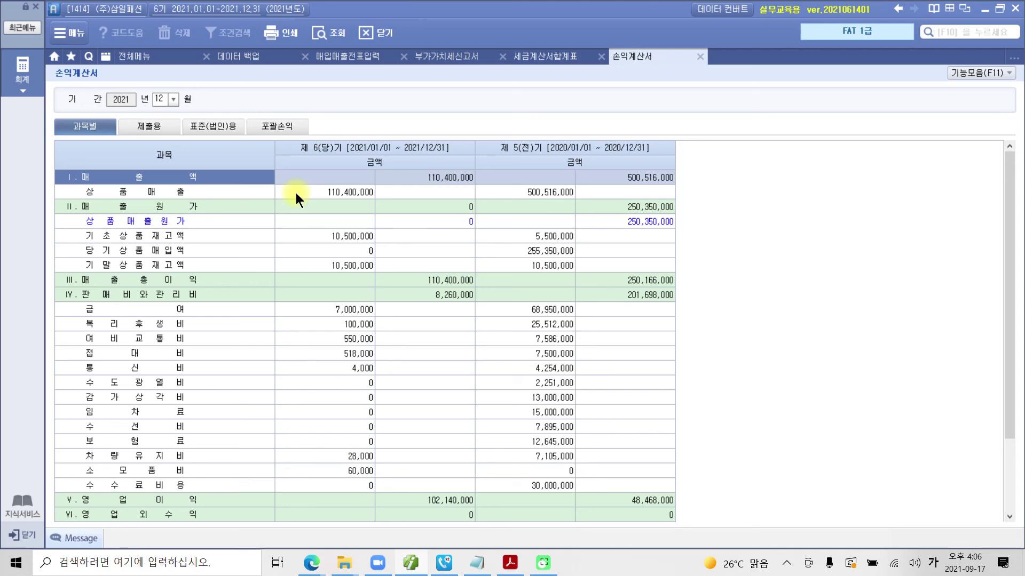
Switch to the textbook PDF in Acrobat Reader and go to 수행 5, the 신용카드매출전표 sale exercise
click(415, 566)
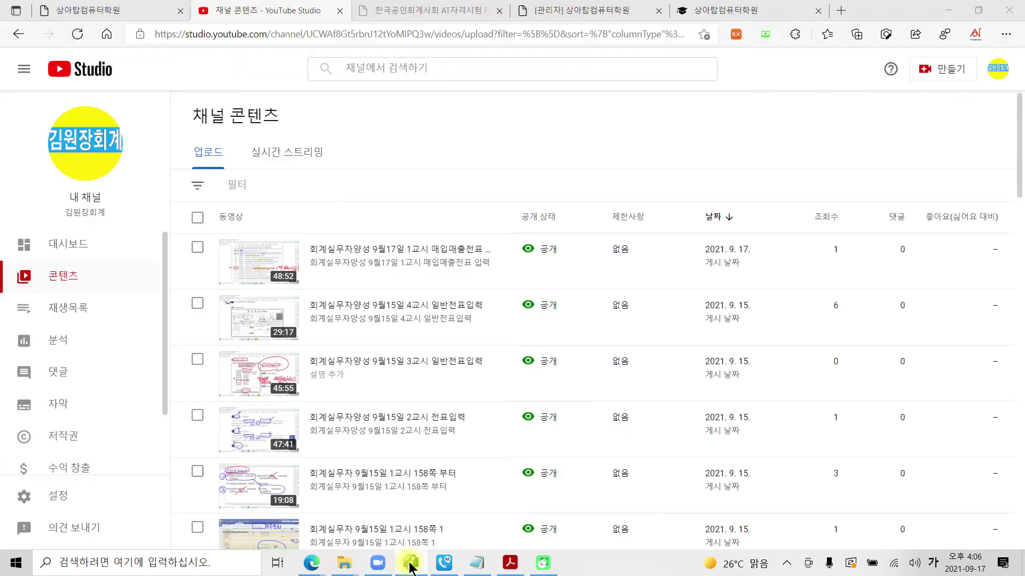
click(418, 567)
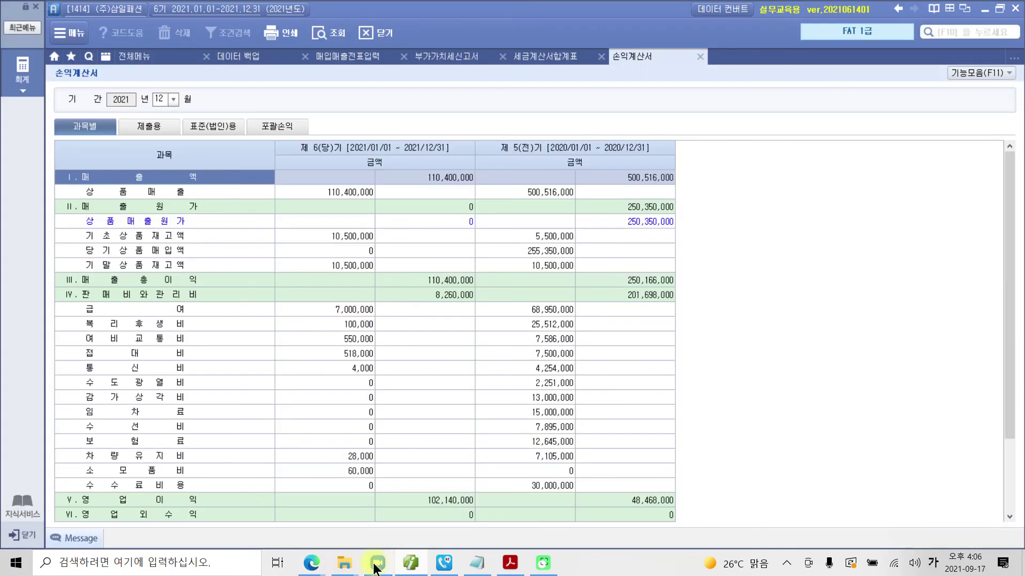
click(510, 567)
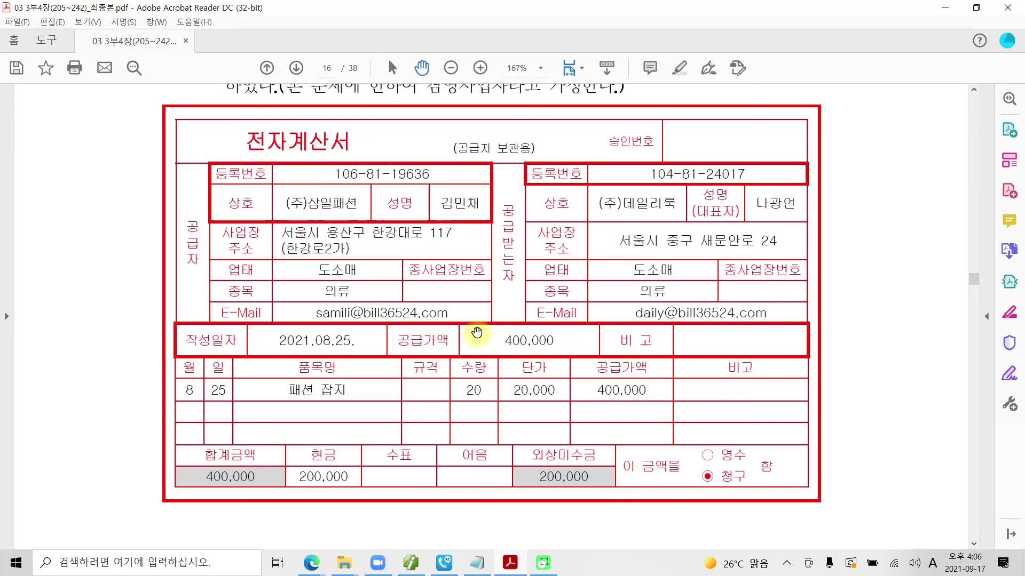
scroll(472, 344, down, 3)
scroll(471, 344, down, 18)
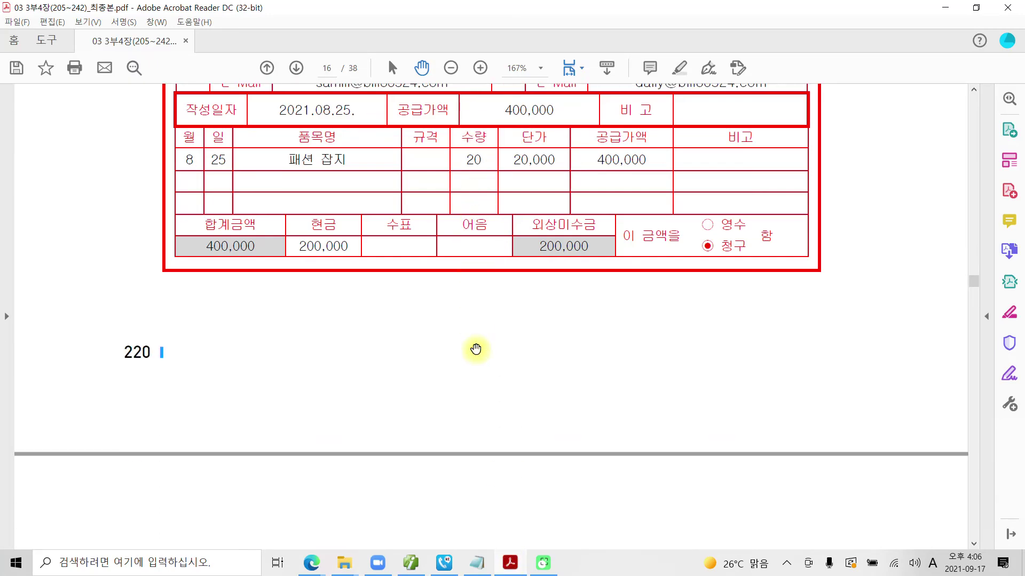
scroll(475, 349, down, 2)
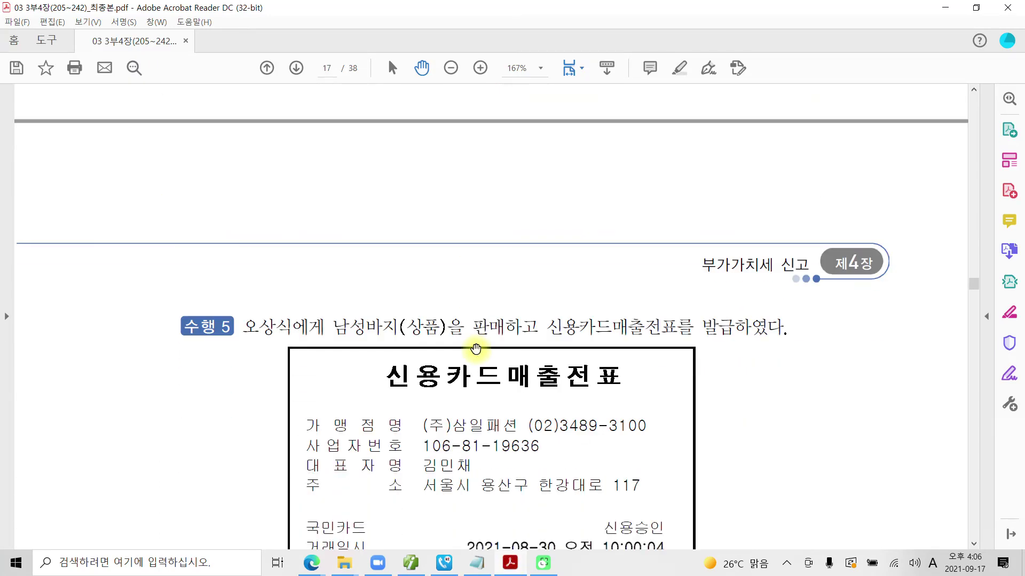